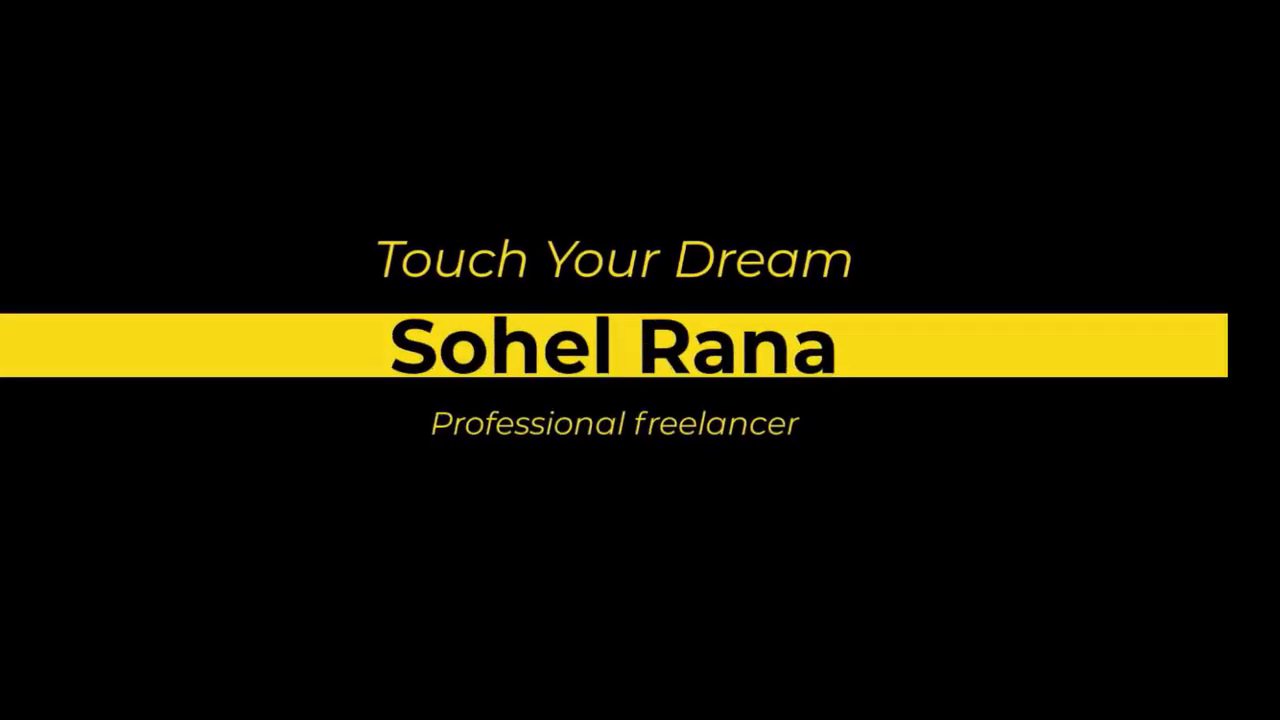
Step: Refresh the desktop and restore the Photoshop window showing new.jpg
right_click(400, 110)
click(437, 155)
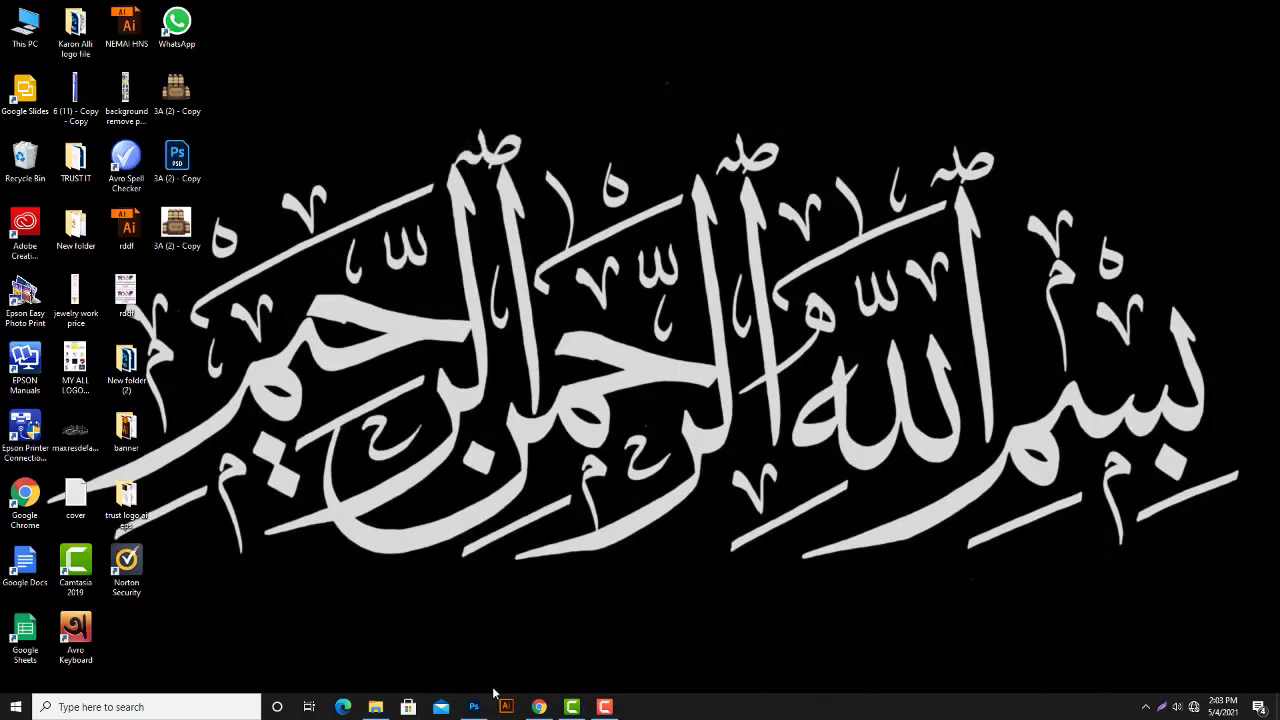
click(474, 706)
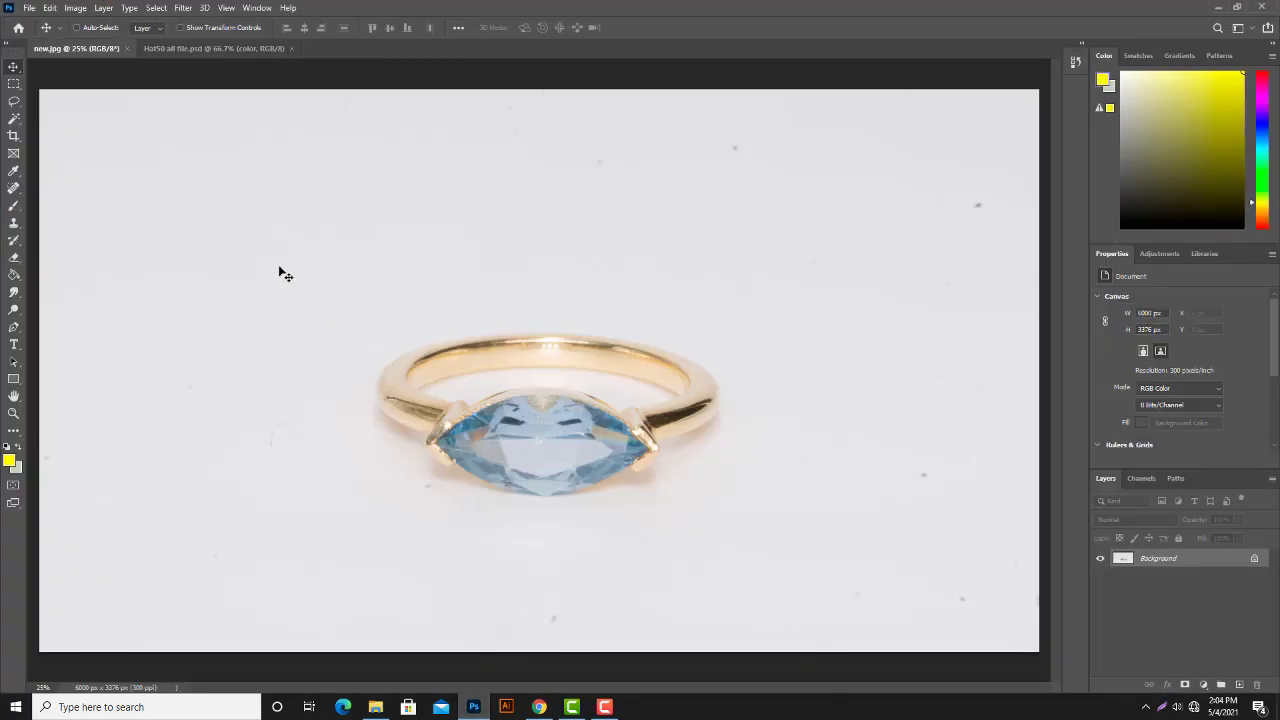
Step: Duplicate the photo layer and add a new Layer 1 beneath Background copy
drag(14, 327, 58, 331)
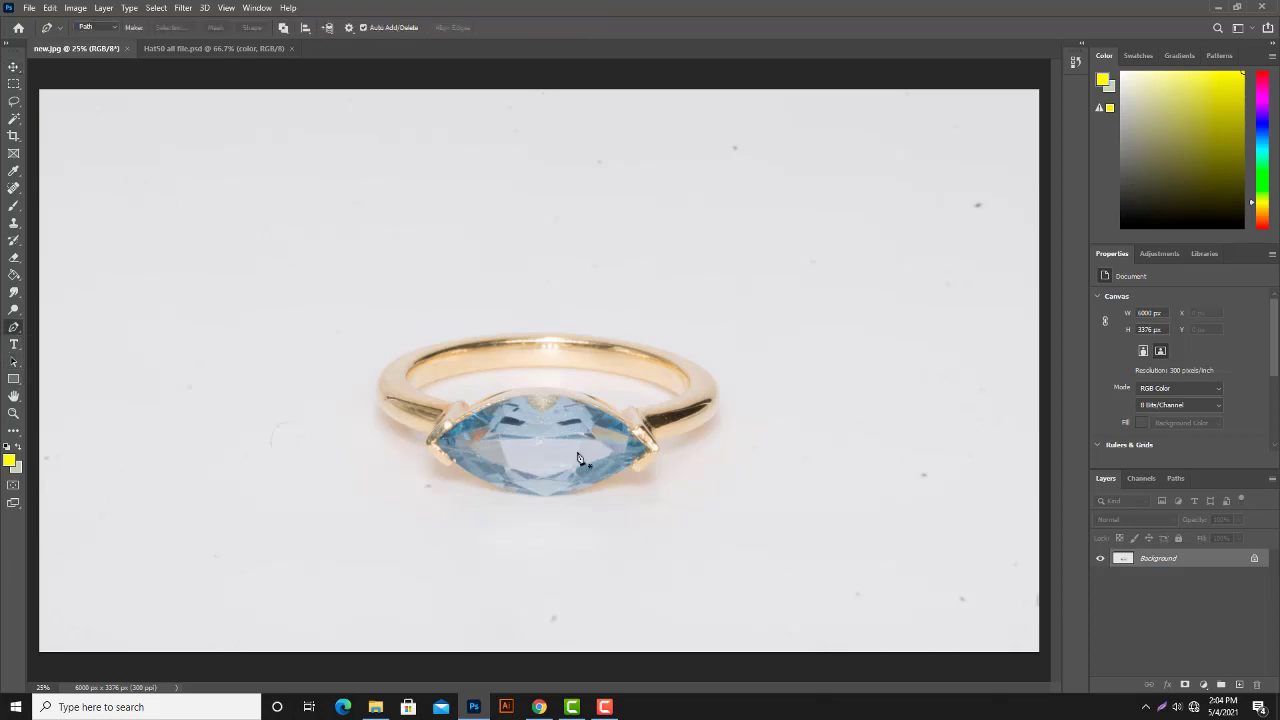
key(ctrl+j)
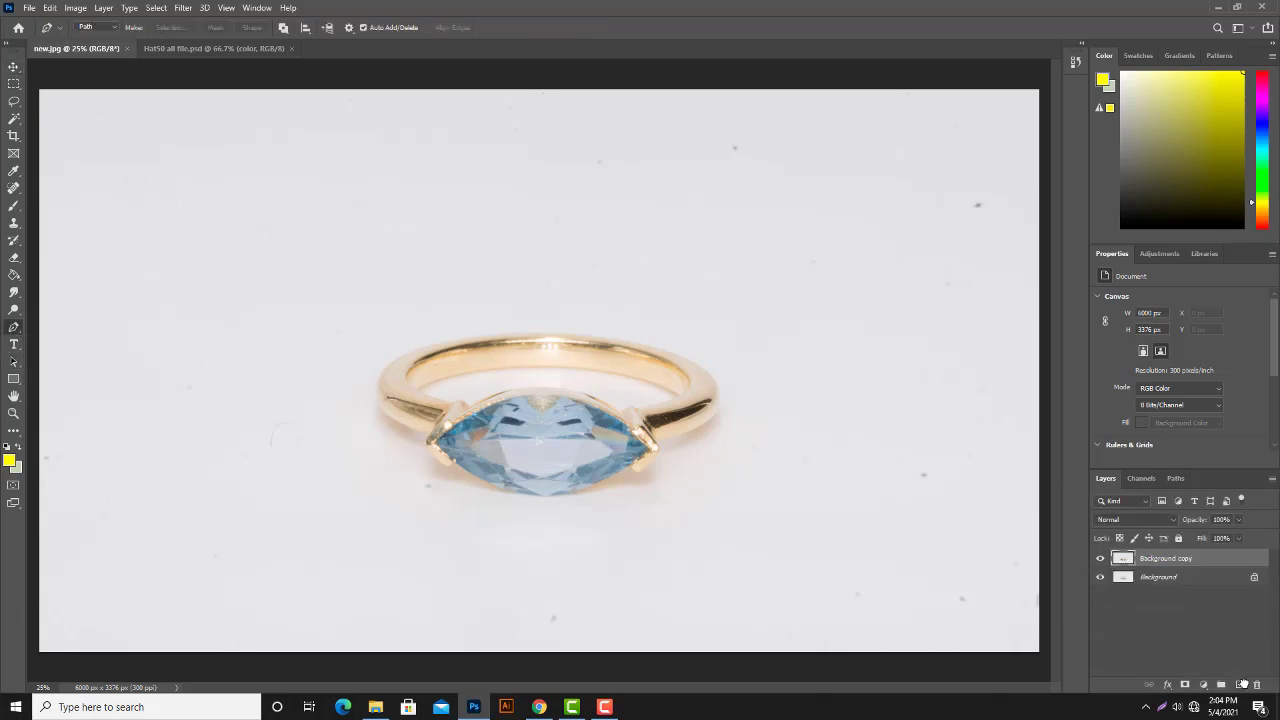
click(1239, 684)
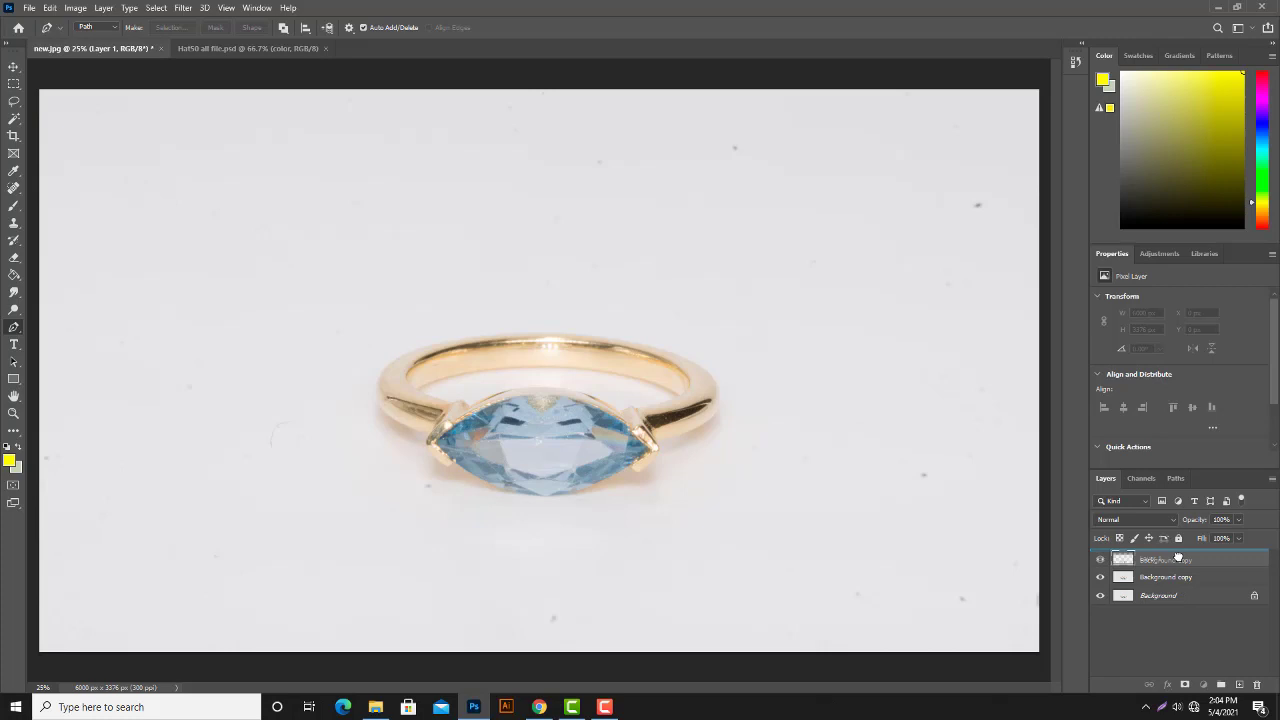
drag(1160, 558, 1160, 588)
Step: Fill Layer 1 with white (ffffff) and make Background copy the active layer again
click(14, 274)
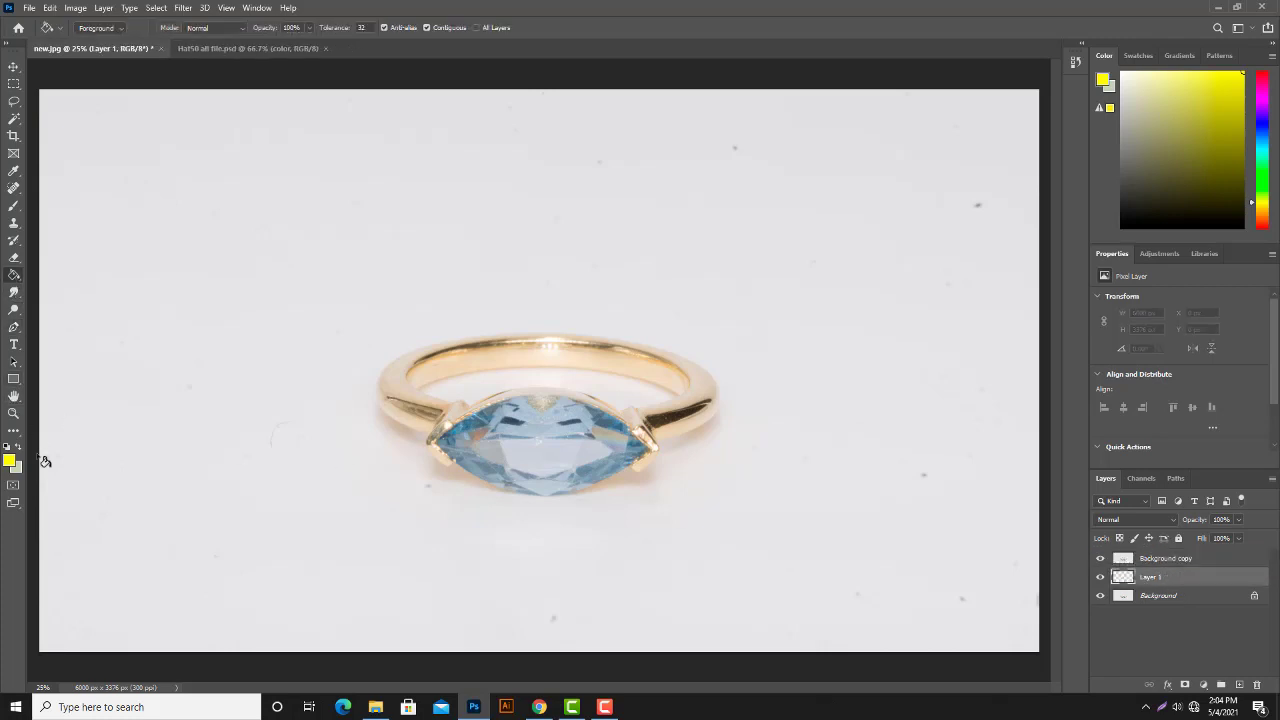
click(13, 462)
text(ffffff)
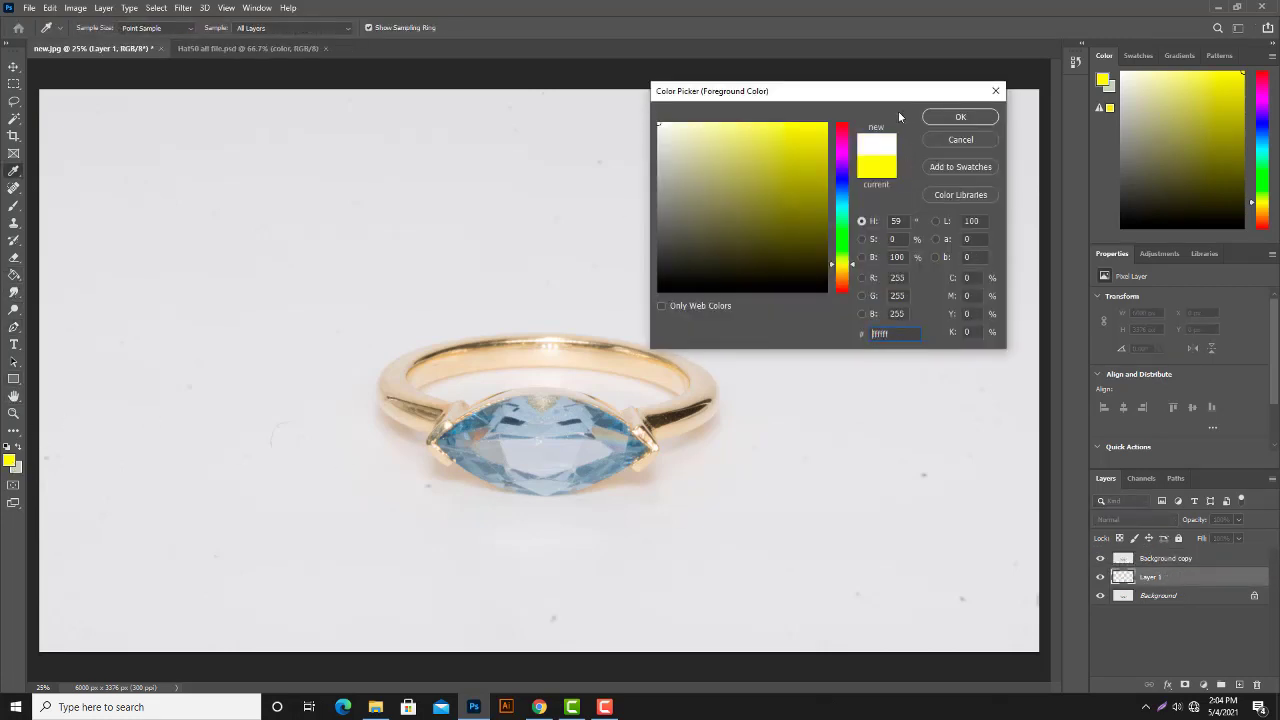
click(975, 119)
click(800, 237)
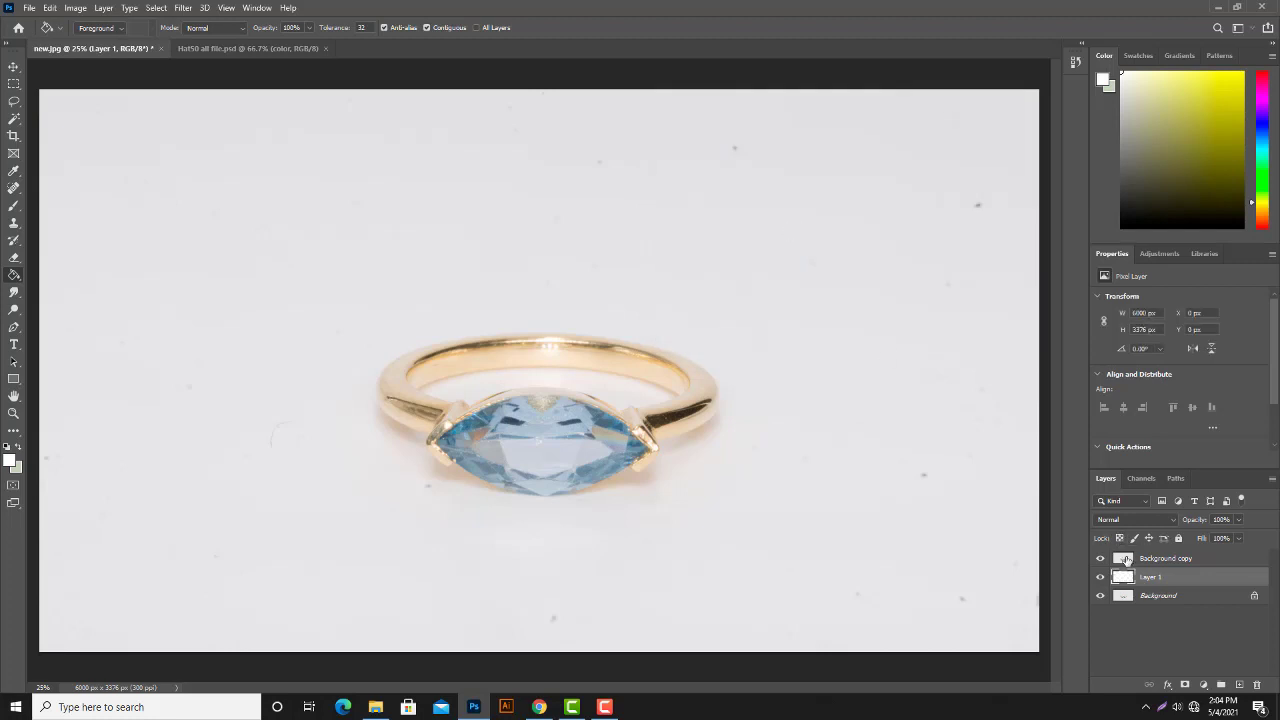
click(1150, 558)
click(14, 327)
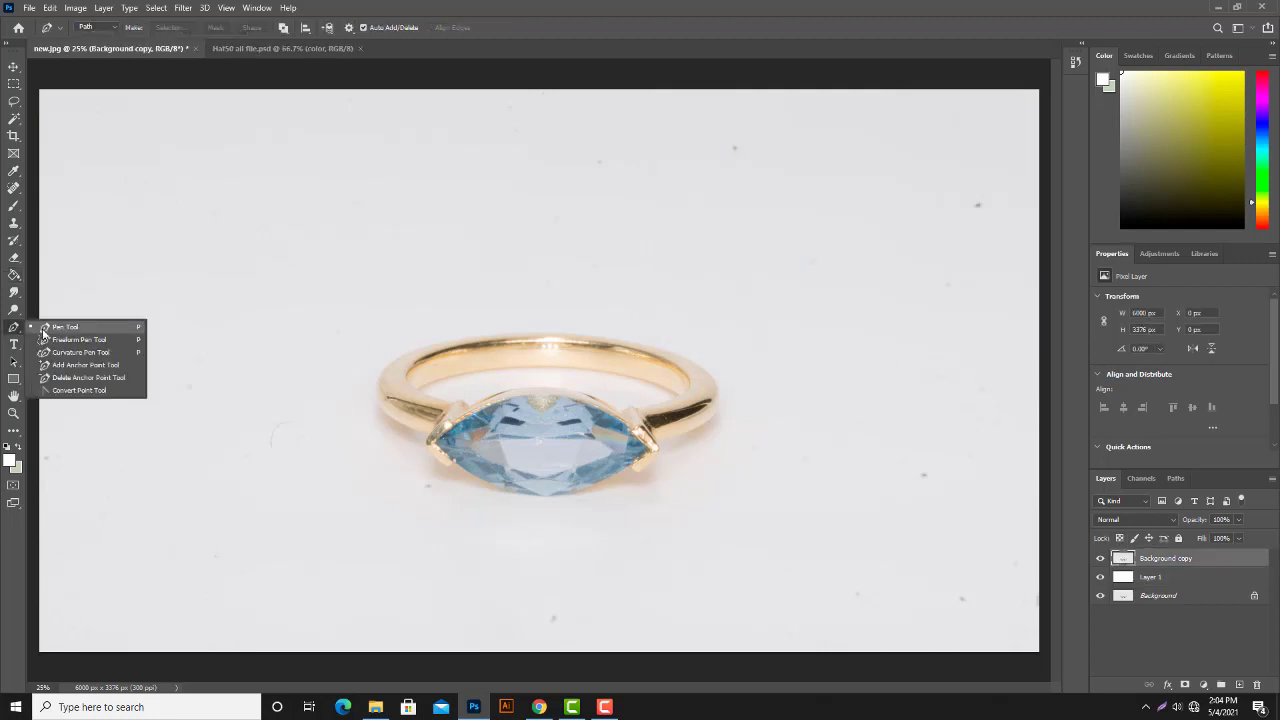
Step: Zoom in and trace pen anchors along the band's inner edge to where it meets the stone
key(ctrl+plus)
key(ctrl+plus)
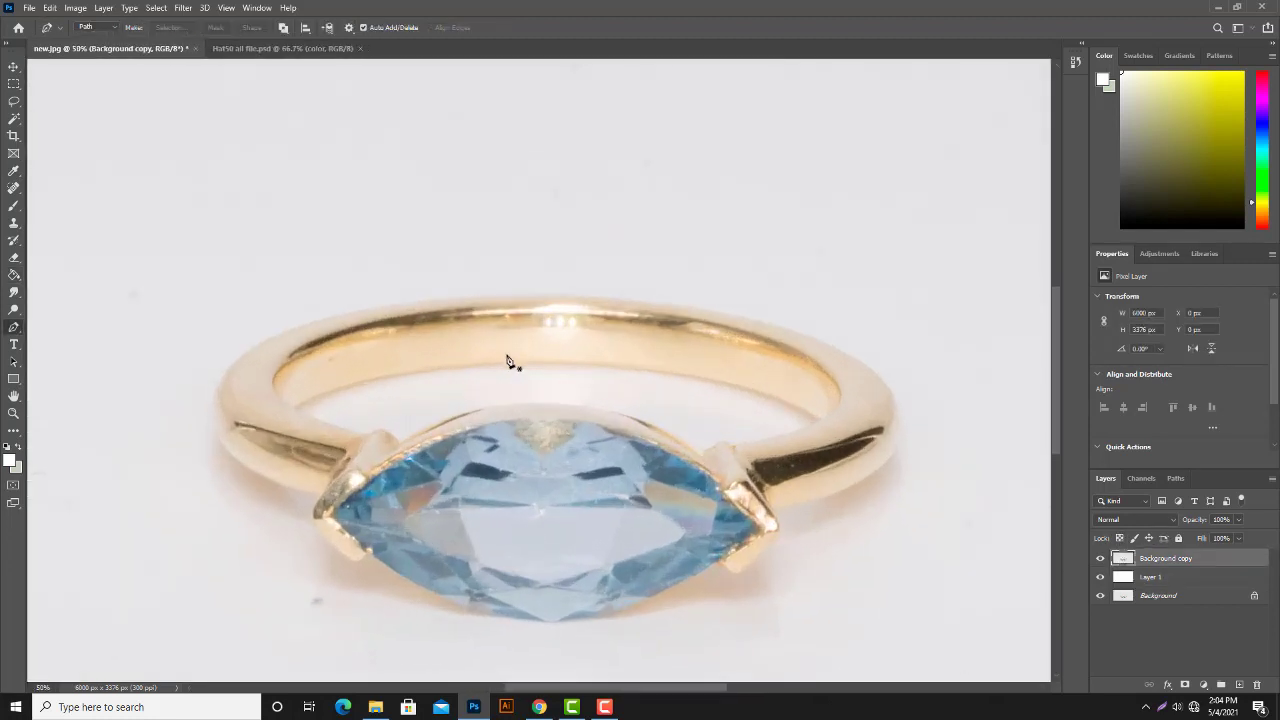
key(ctrl+plus)
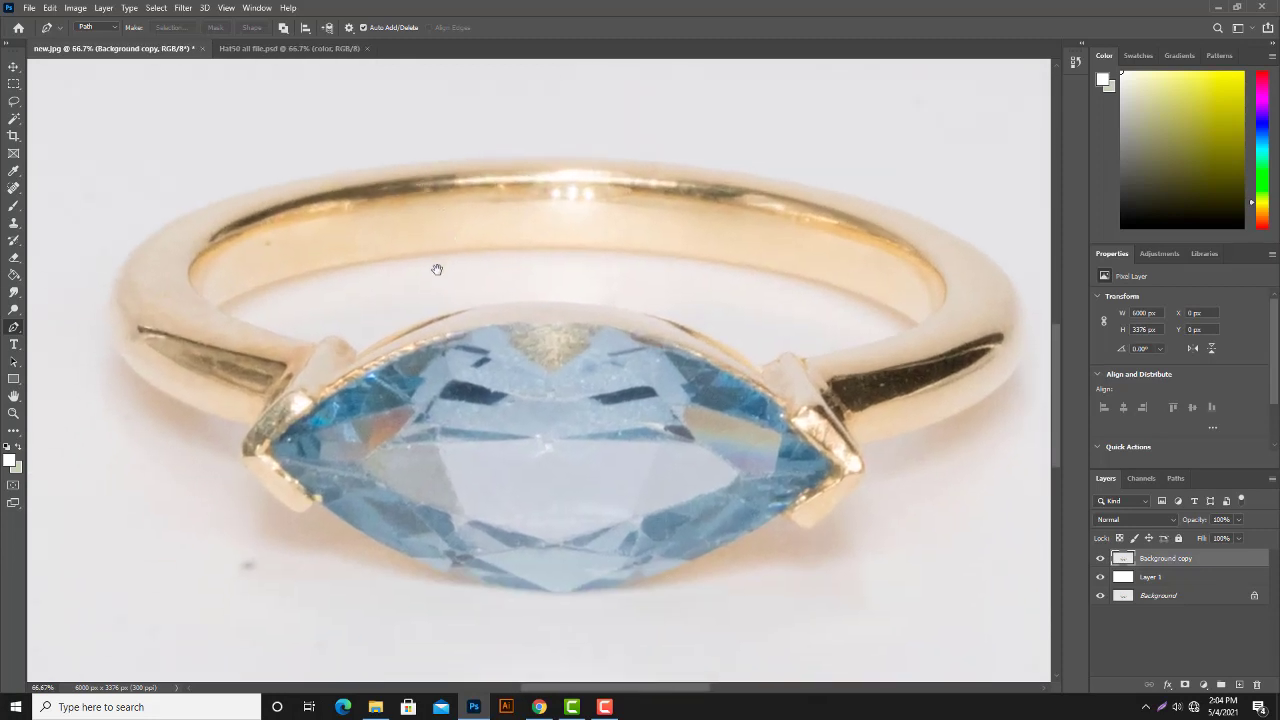
click(211, 308)
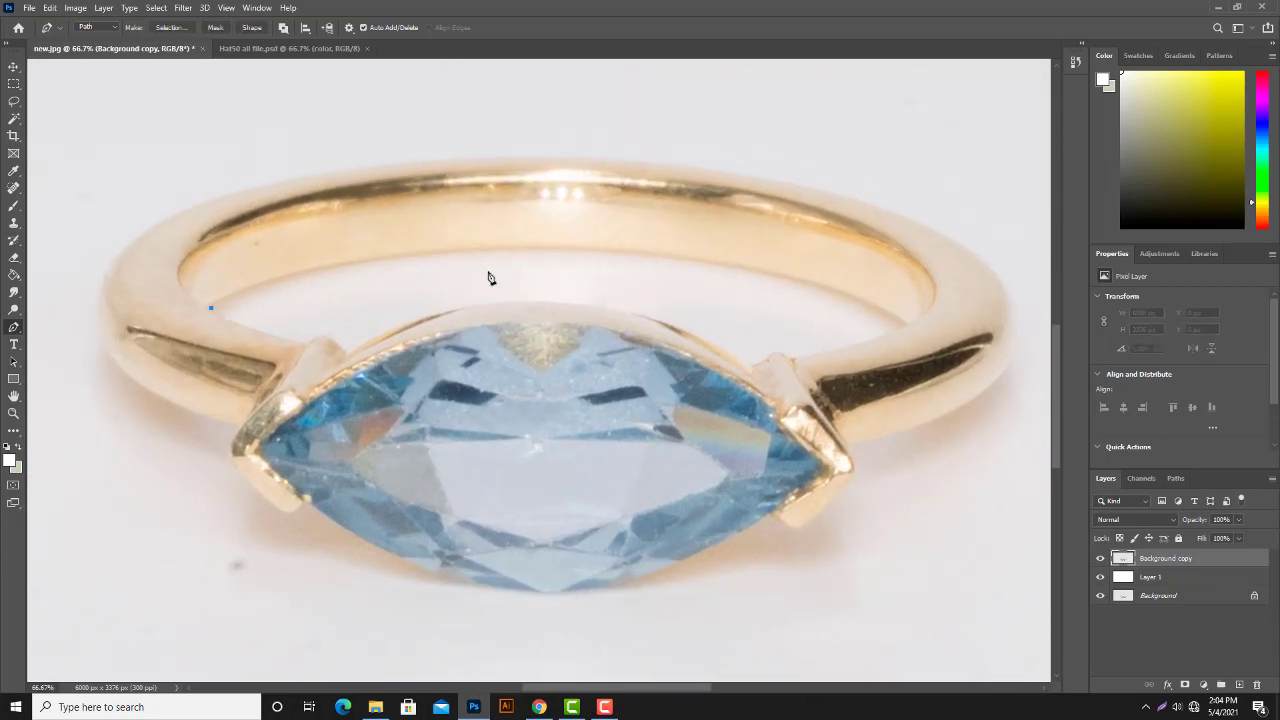
drag(526, 249, 758, 241)
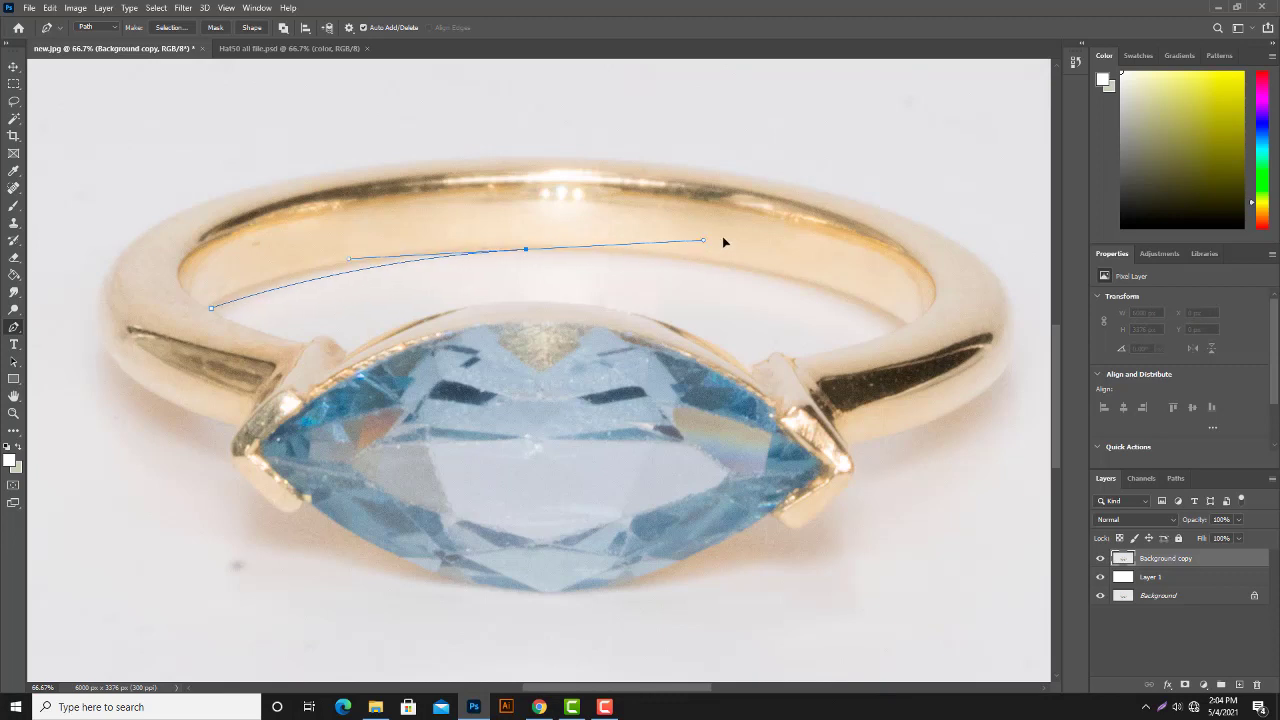
alt+click(526, 249)
drag(738, 262, 589, 227)
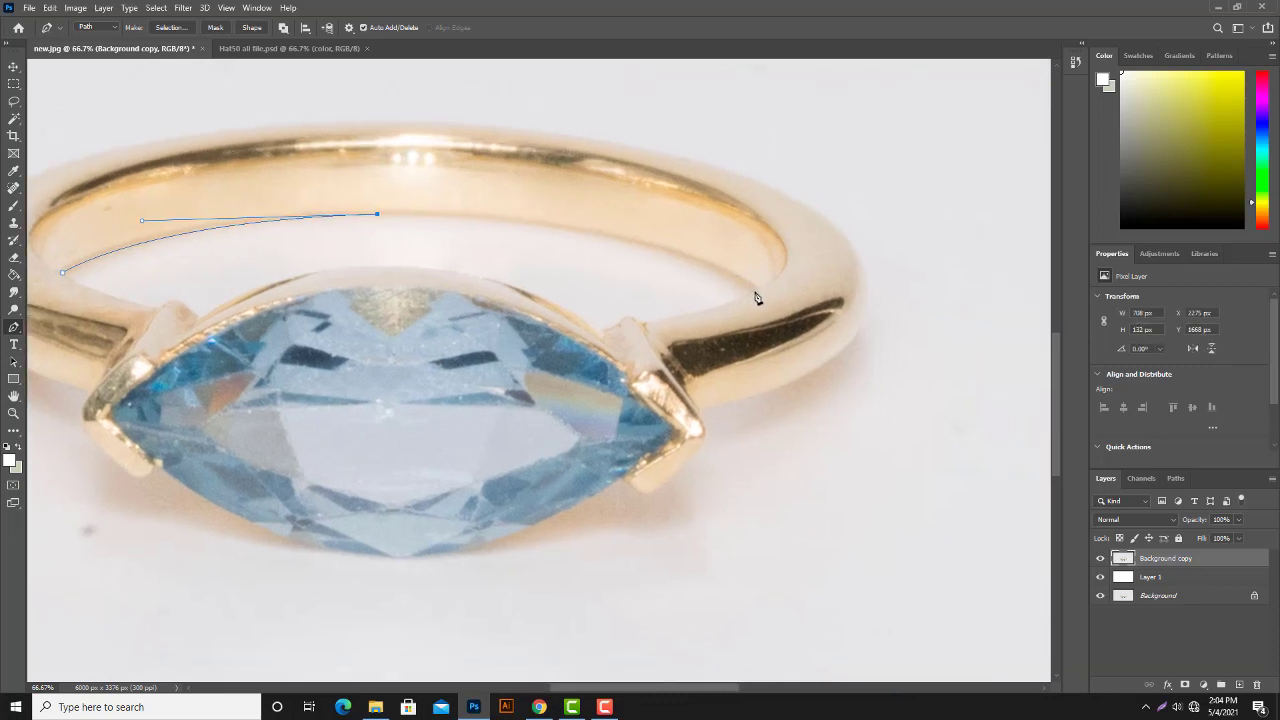
drag(754, 292, 853, 367)
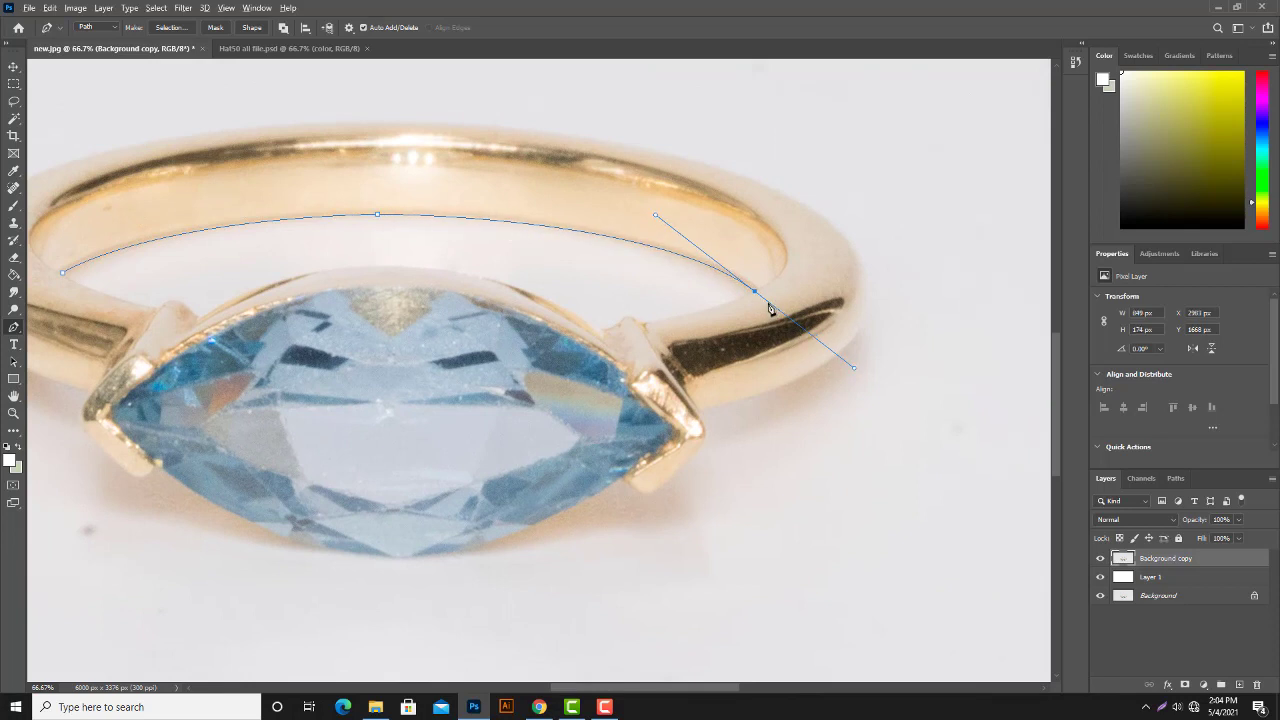
alt+click(755, 293)
drag(646, 323, 578, 334)
alt+click(647, 325)
Step: Continue the path along the stone's top edge and close it at the start point
click(618, 325)
drag(606, 337, 759, 335)
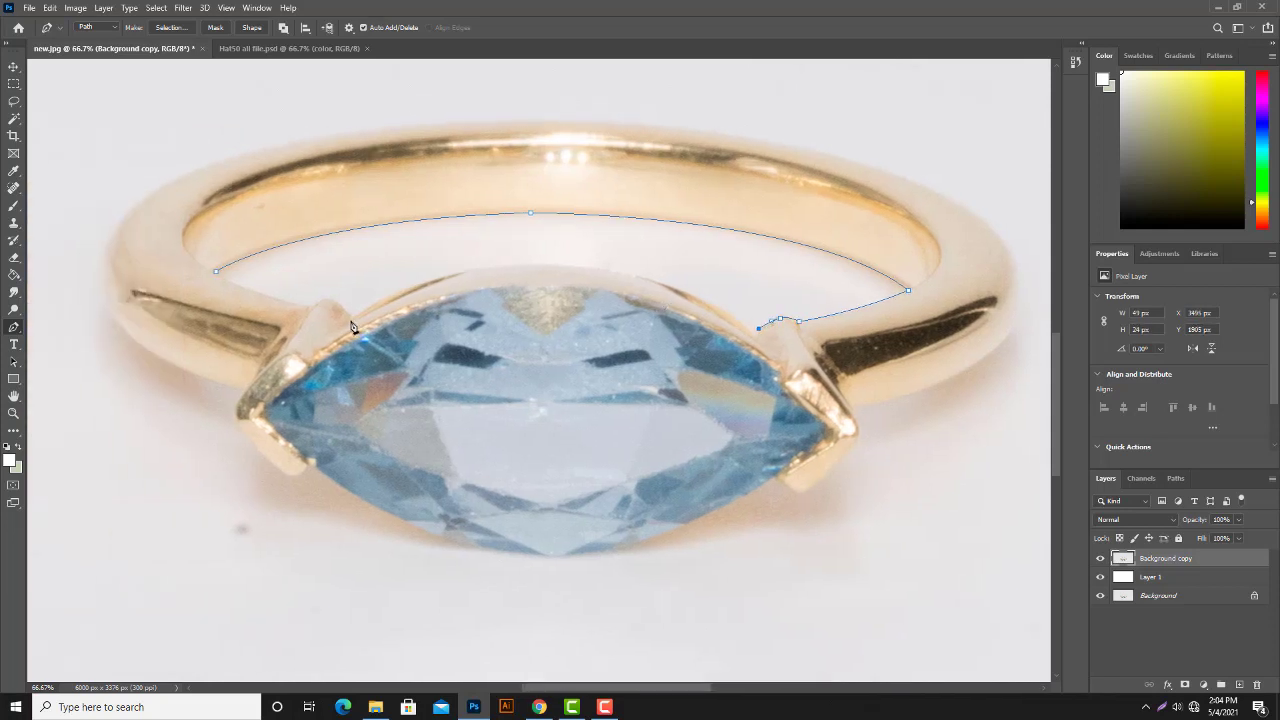
drag(352, 322, 163, 451)
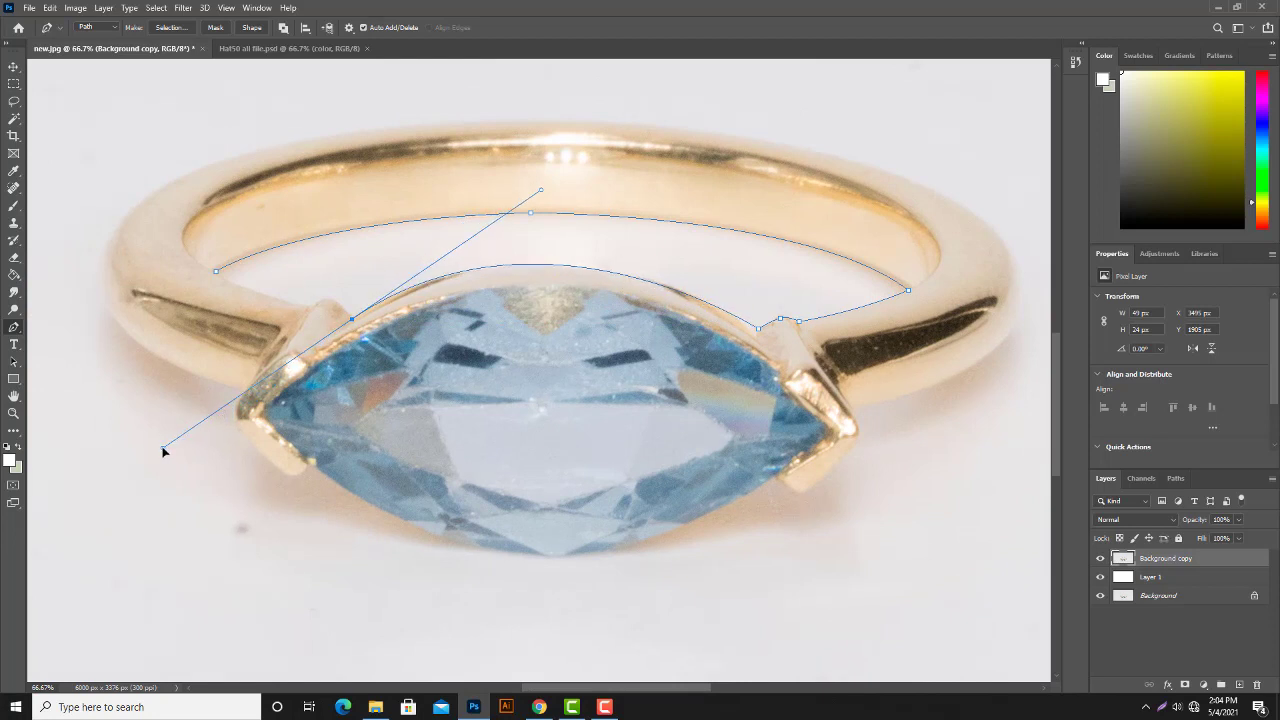
alt+click(351, 321)
click(330, 299)
click(216, 272)
drag(410, 240, 462, 258)
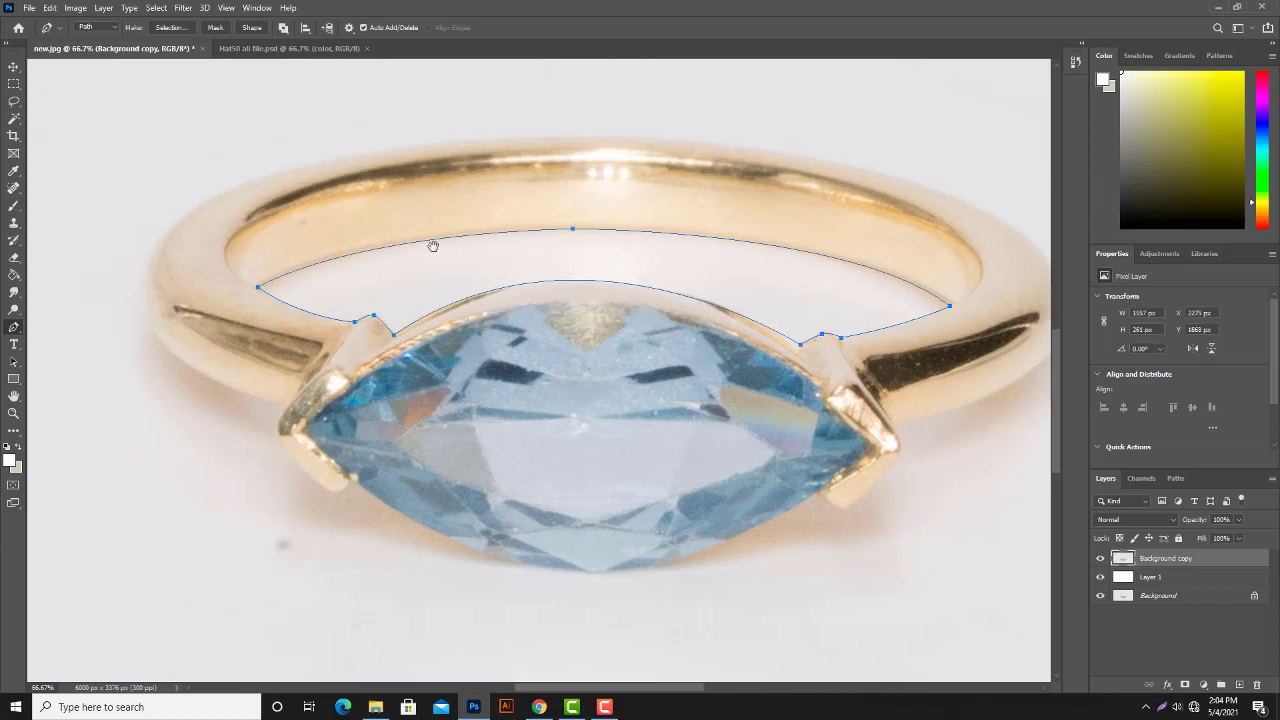
ctrl+click(292, 416)
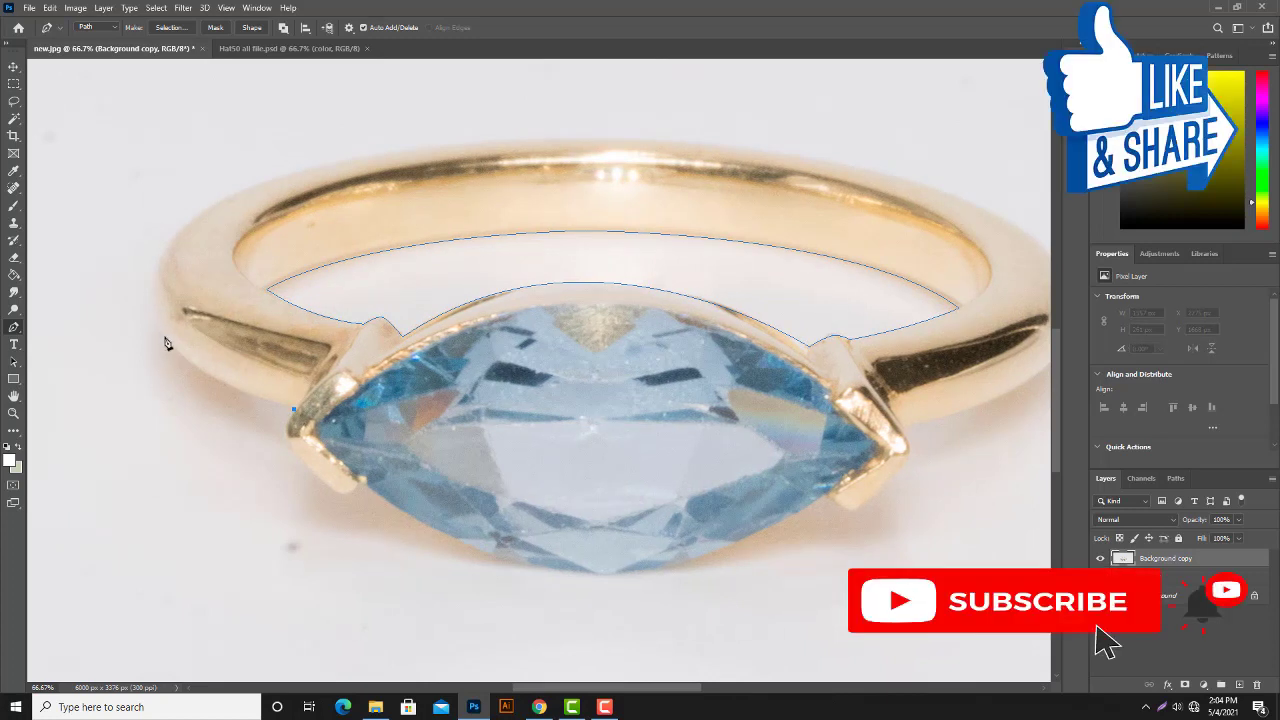
Step: Trace pen anchors along the ring's outer left, top and right band edges
drag(161, 331, 137, 284)
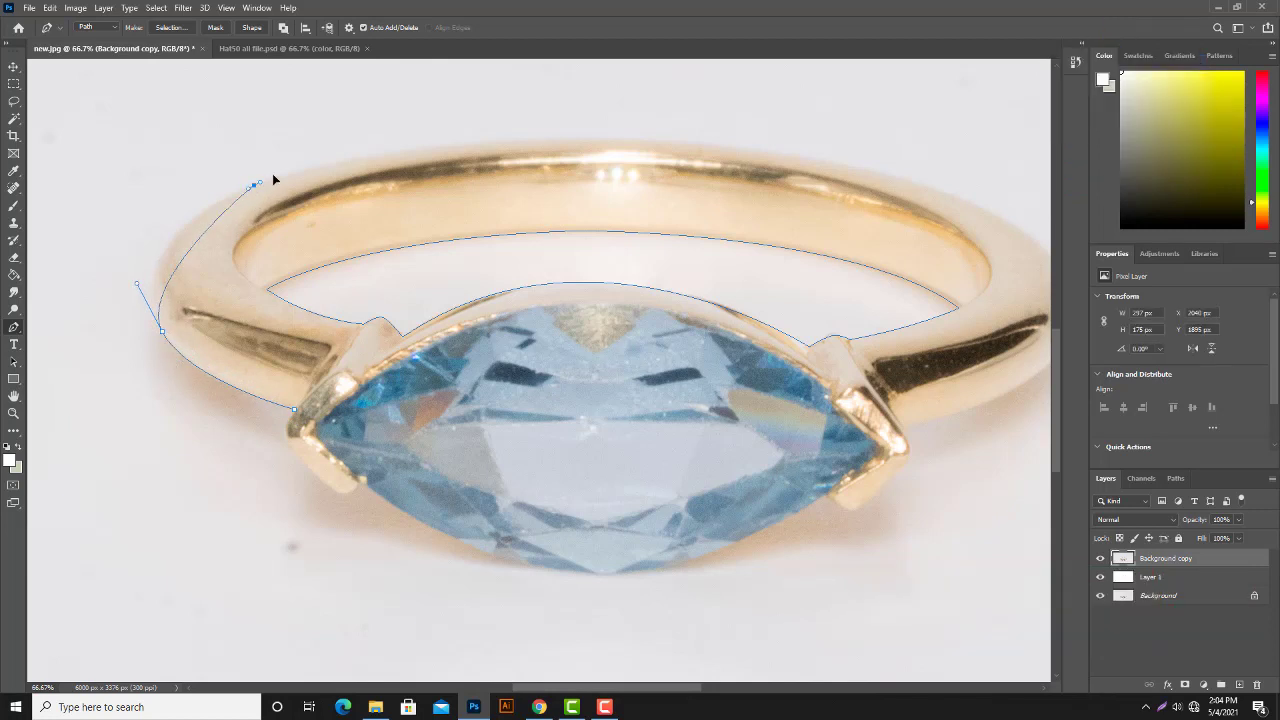
drag(254, 185, 341, 162)
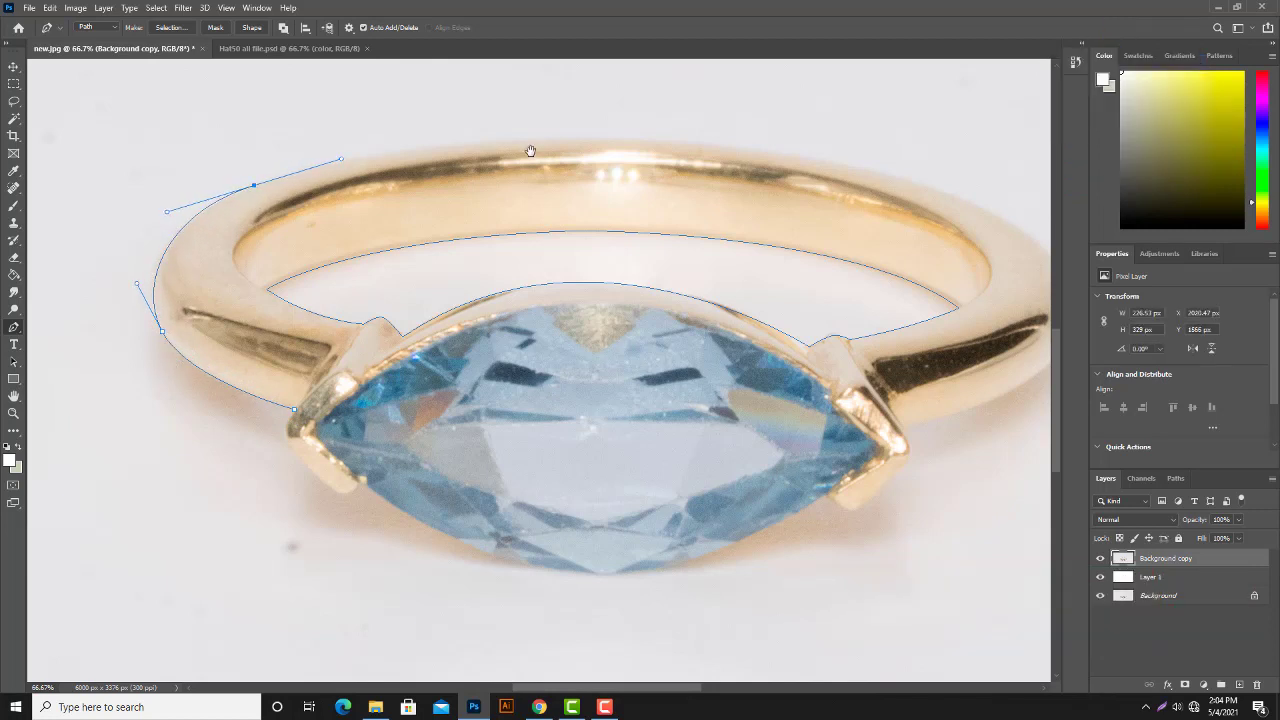
mouse_move(530, 148)
mouse_down()
mouse_move(504, 166)
mouse_move(676, 171)
mouse_move(430, 141)
mouse_up()
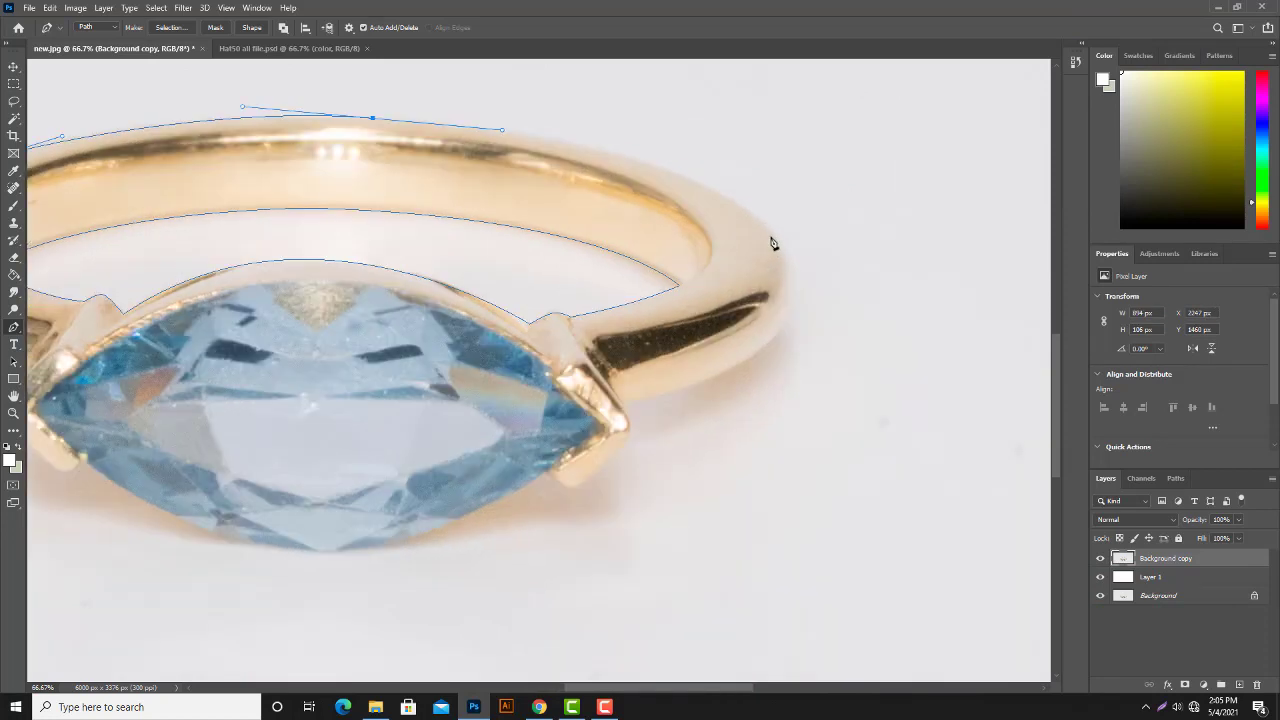
drag(769, 233, 830, 303)
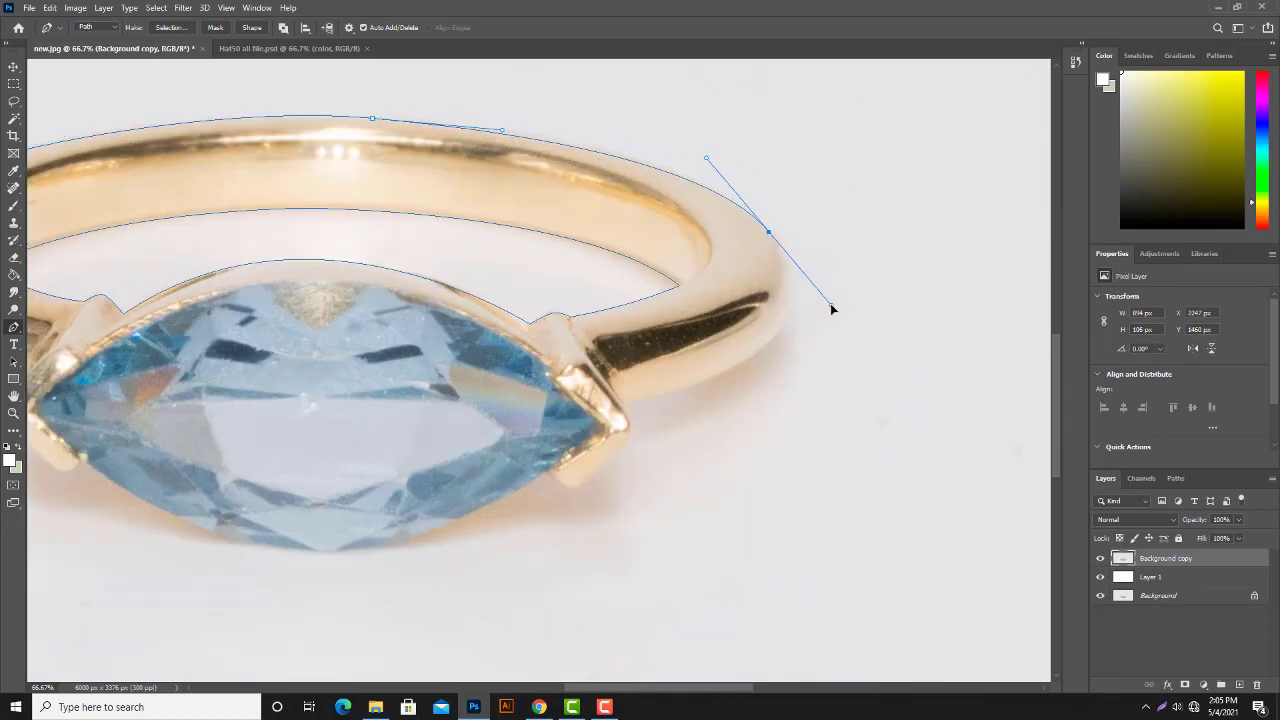
alt+click(769, 232)
drag(745, 359, 667, 401)
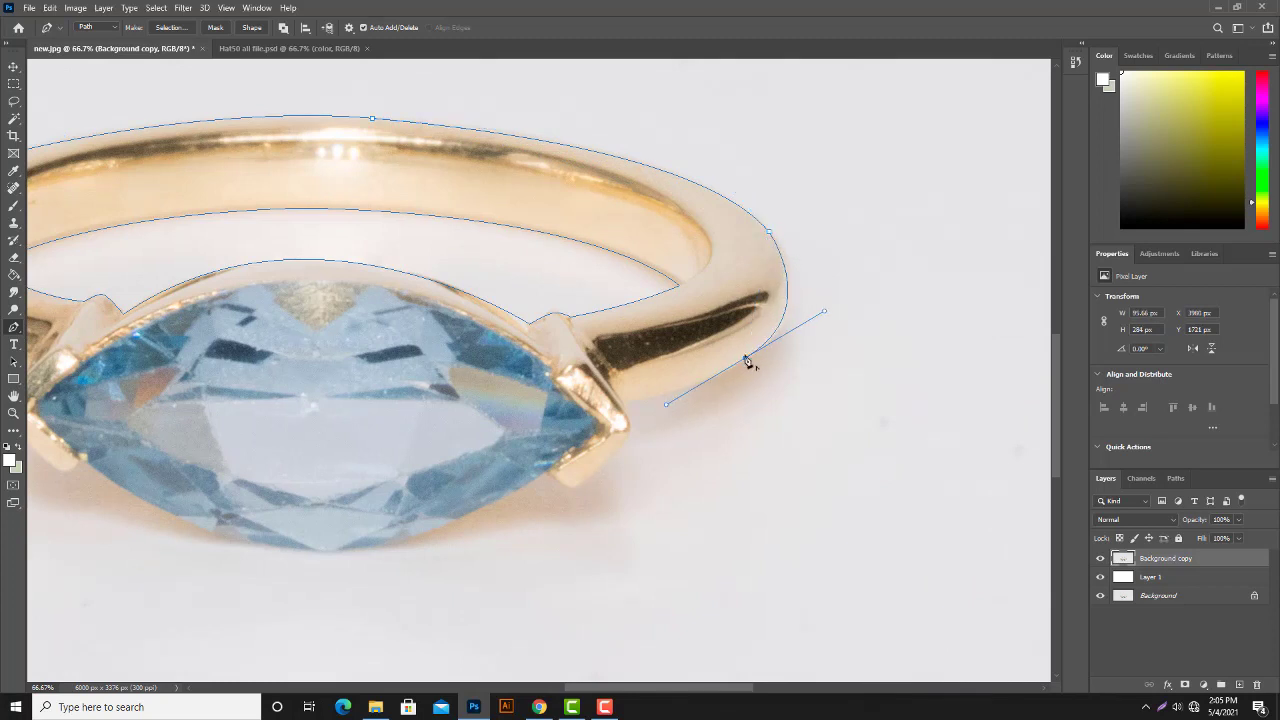
alt+click(745, 359)
drag(625, 406, 556, 414)
alt+click(625, 407)
Step: Wrap the path beneath the stone's bottom tip and back to the left setting
mouse_move(624, 440)
mouse_down()
mouse_move(617, 254)
mouse_move(599, 281)
mouse_move(541, 287)
mouse_move(529, 270)
mouse_up()
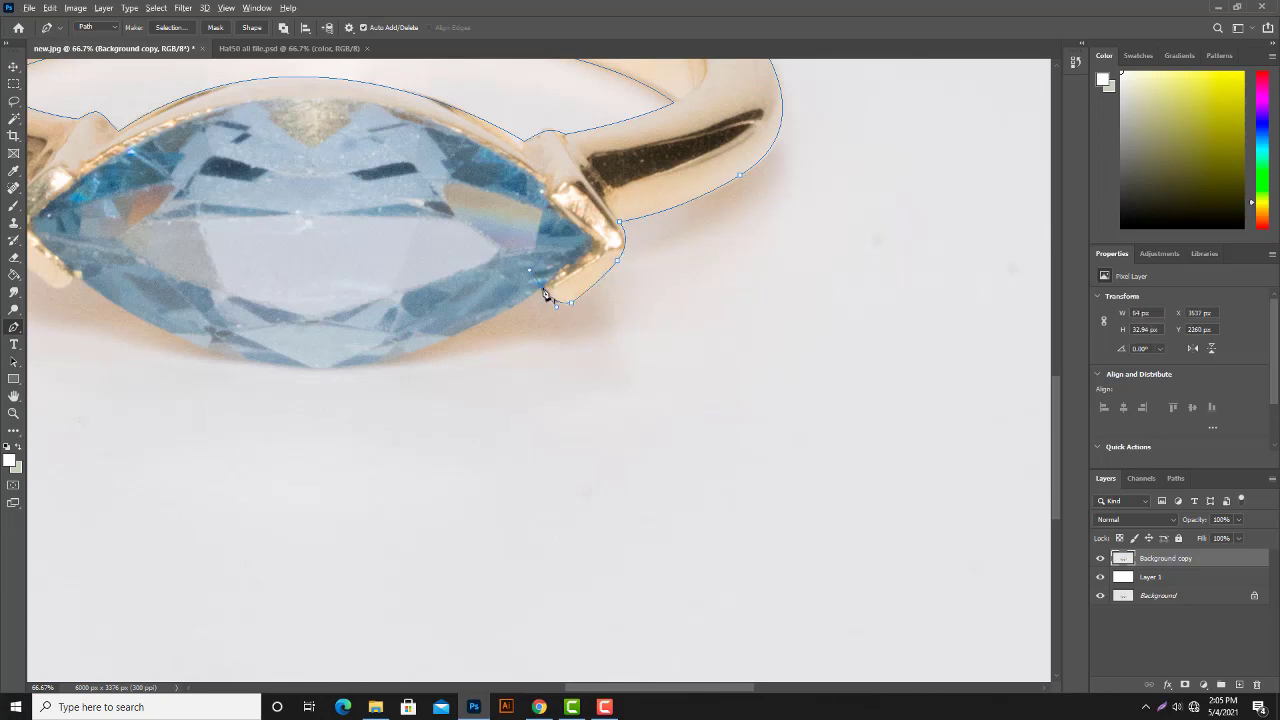
mouse_move(362, 350)
mouse_down()
mouse_move(649, 282)
mouse_move(486, 313)
mouse_up()
drag(437, 236, 457, 266)
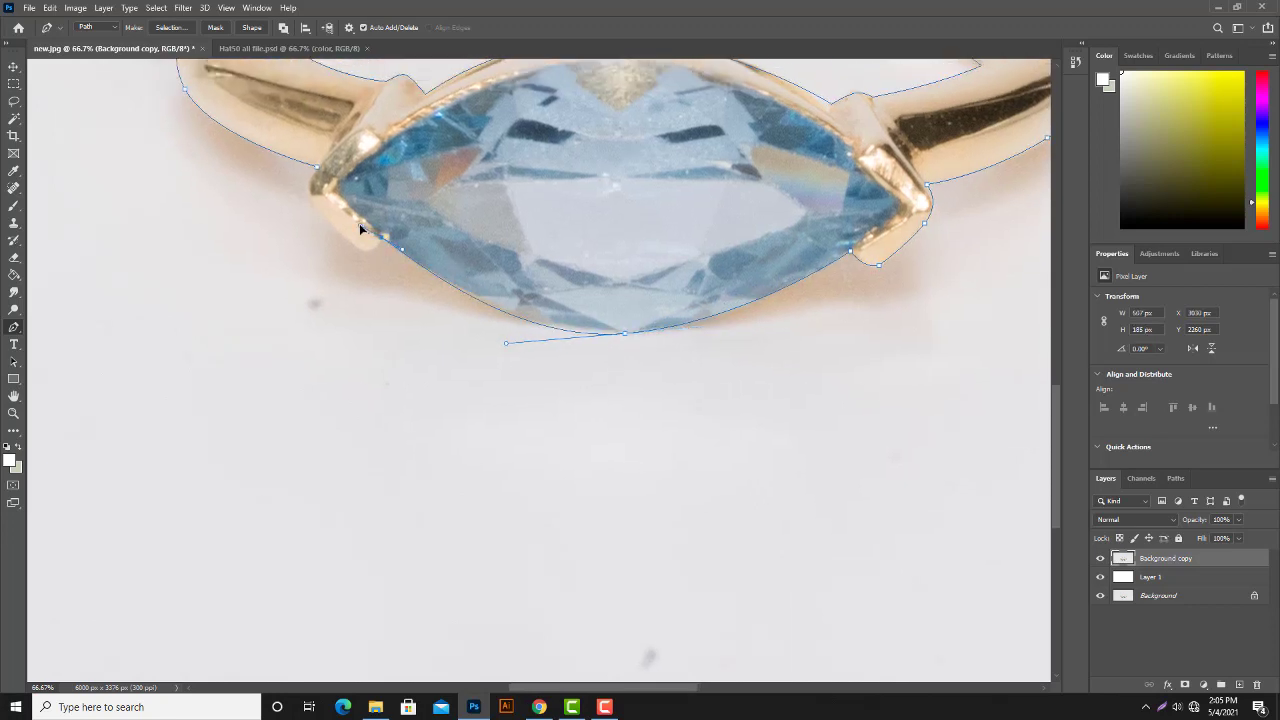
alt+click(625, 333)
drag(383, 240, 270, 148)
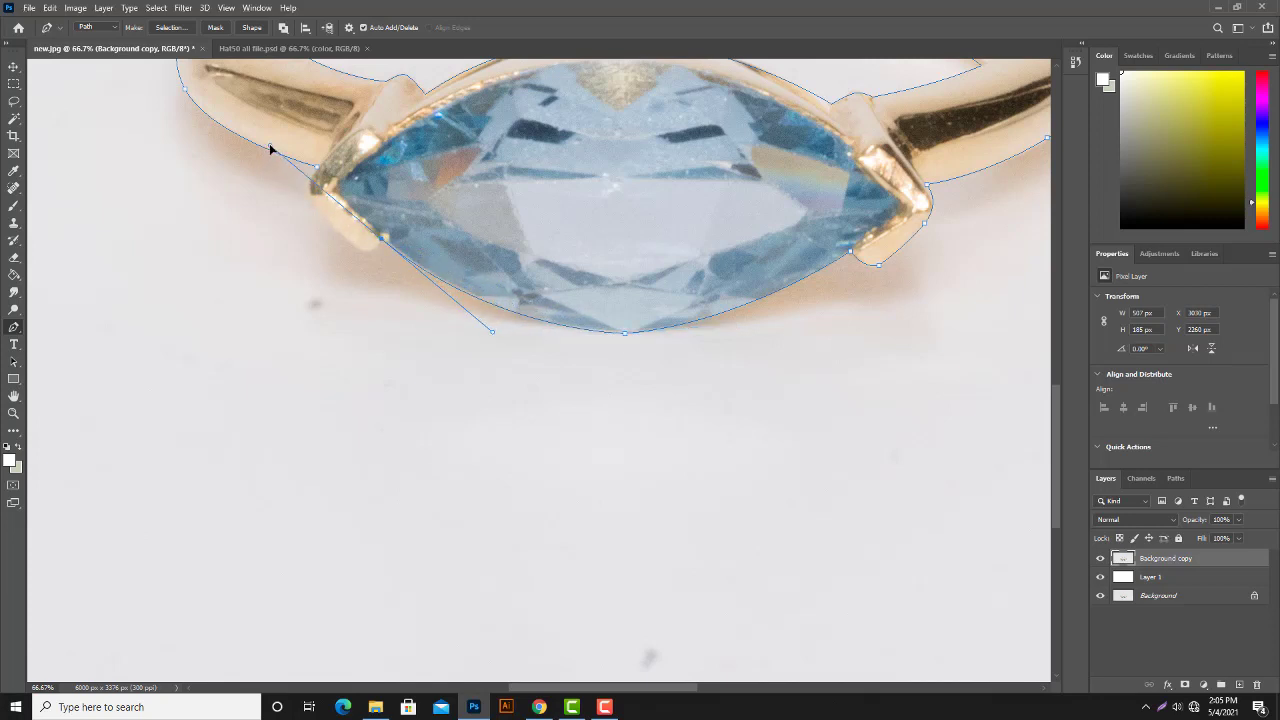
drag(484, 186, 527, 315)
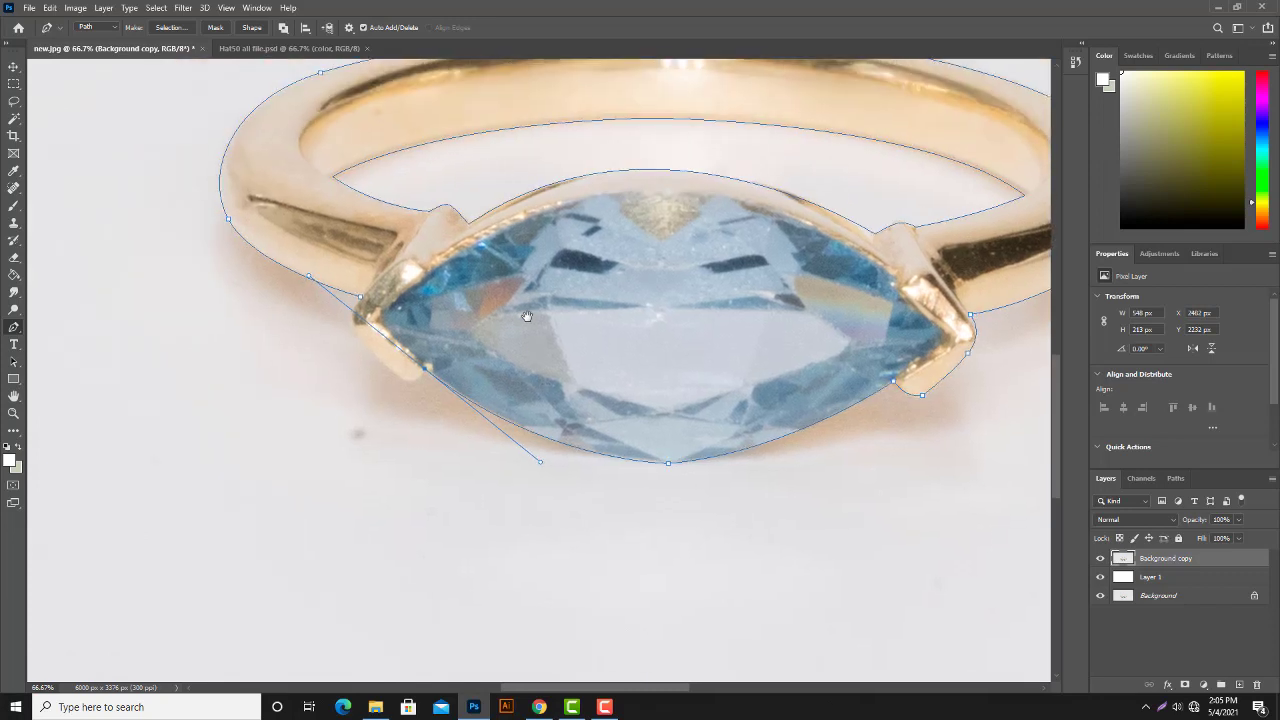
alt+click(428, 370)
drag(403, 385, 395, 375)
click(352, 330)
scroll(372, 289, up, 3)
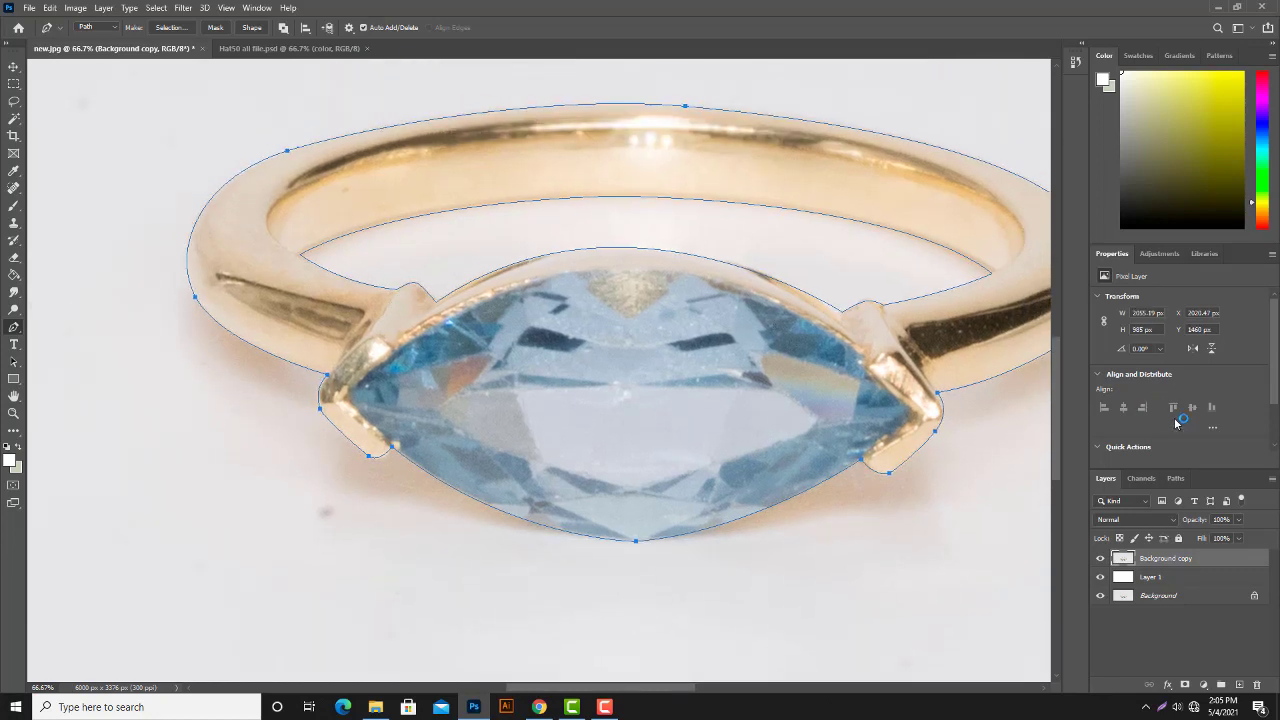
Step: Save the work path as Path 1 and make a selection from it
click(1176, 478)
click(1273, 481)
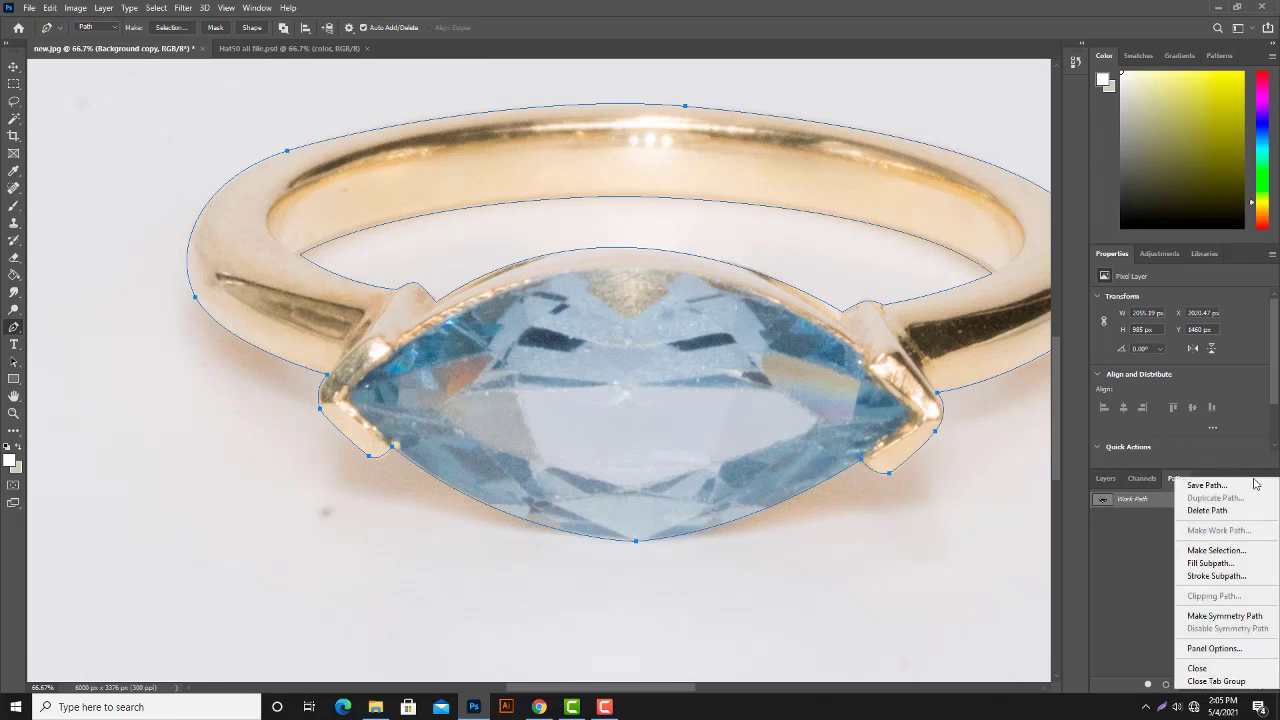
click(1140, 486)
click(712, 220)
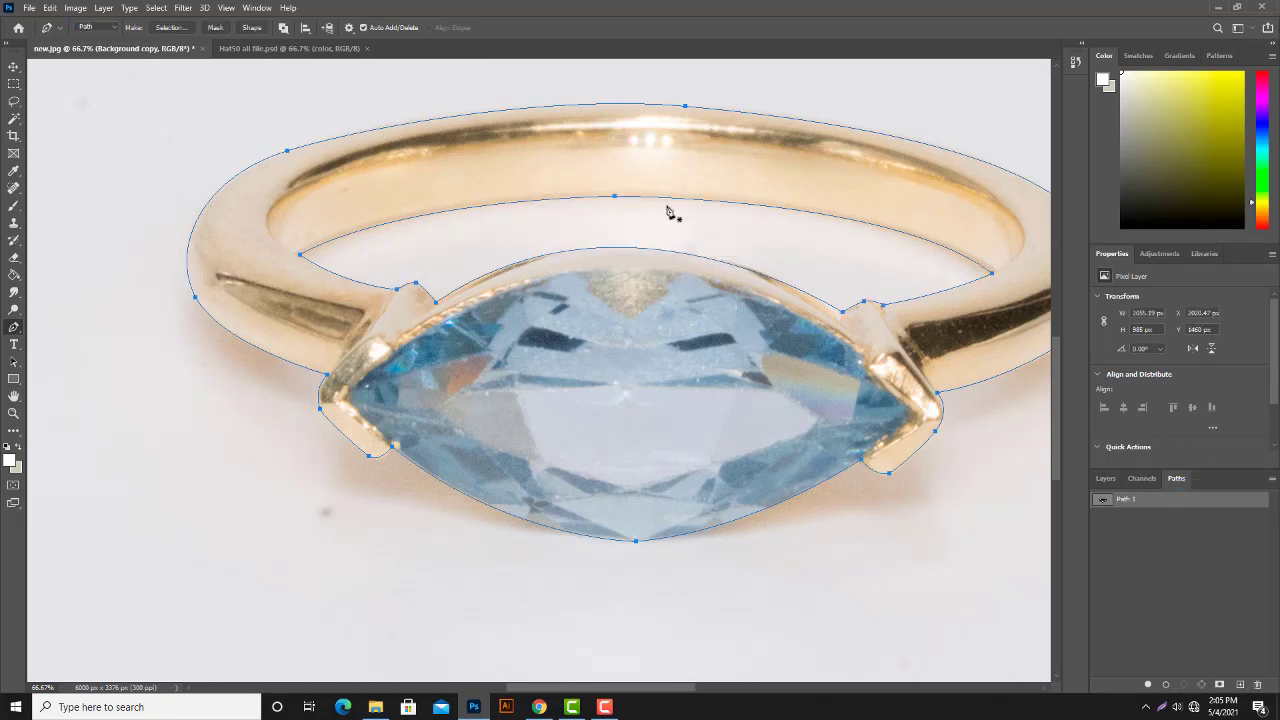
right_click(666, 208)
click(700, 254)
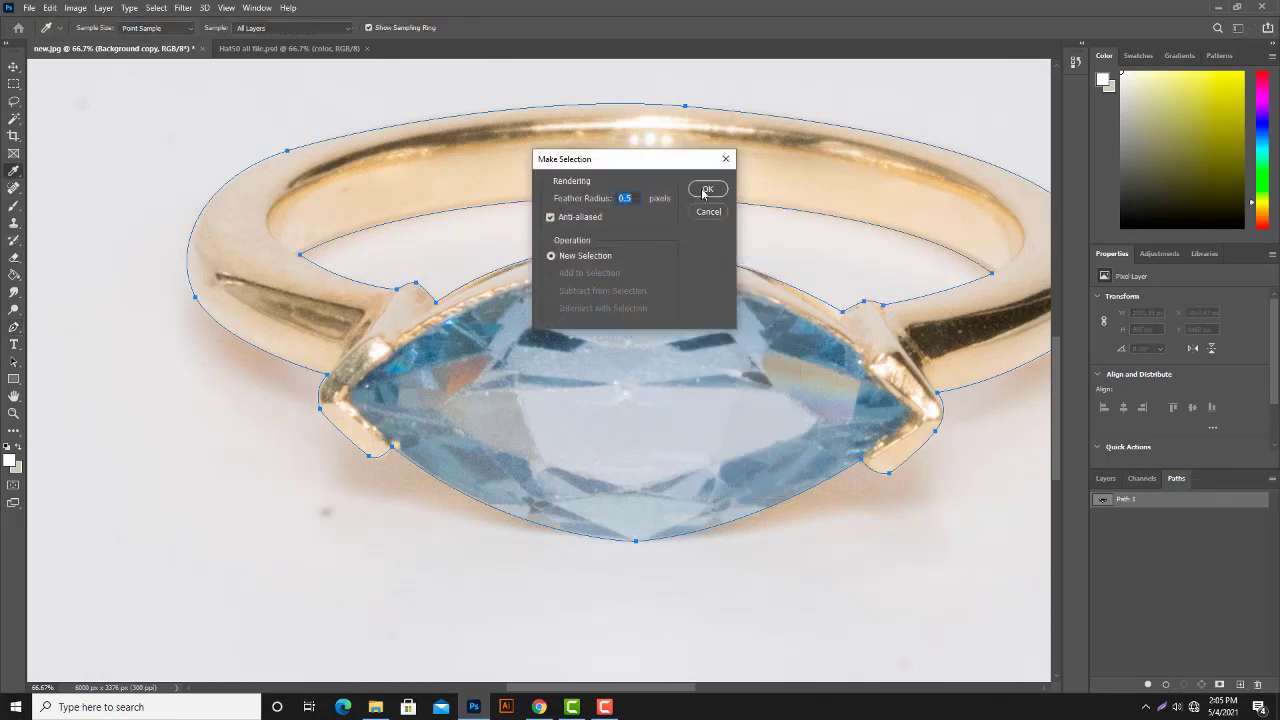
click(703, 190)
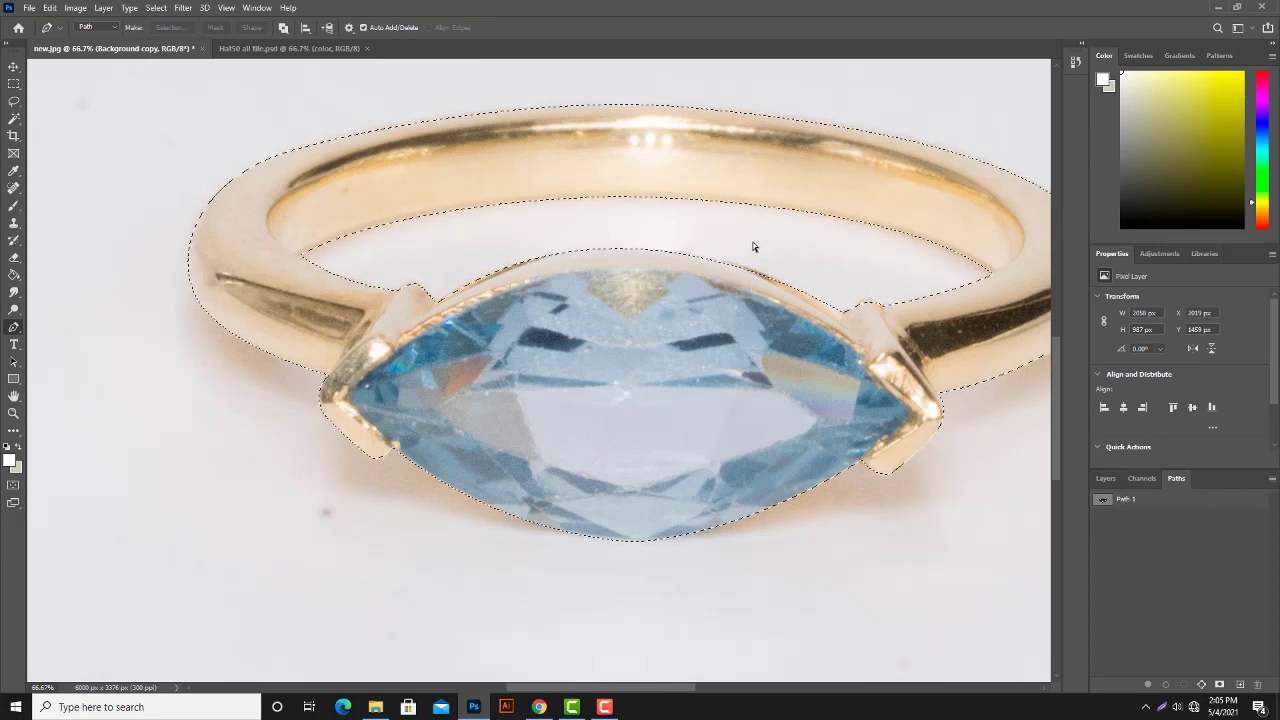
Step: Fill everything outside the ring with white, deselect, and fit the image on screen
key(ctrl+shift+i)
key(alt+BackSpace)
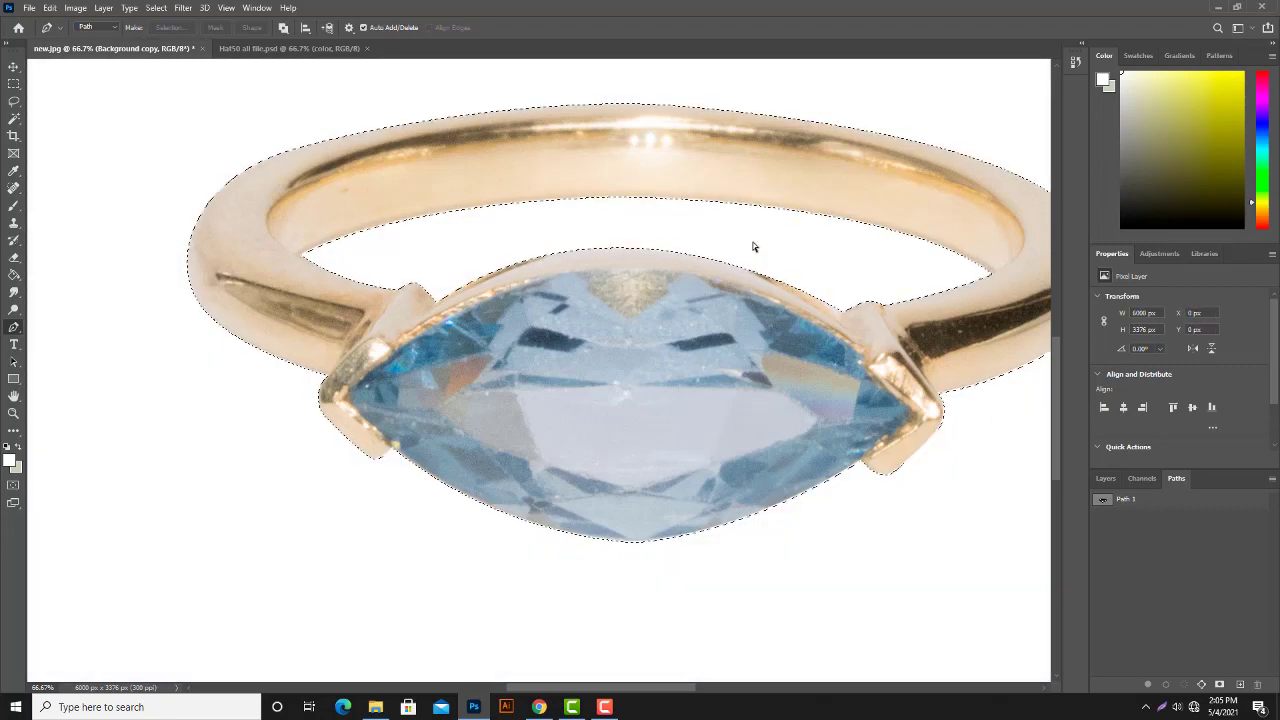
key(ctrl+d)
key(ctrl+0)
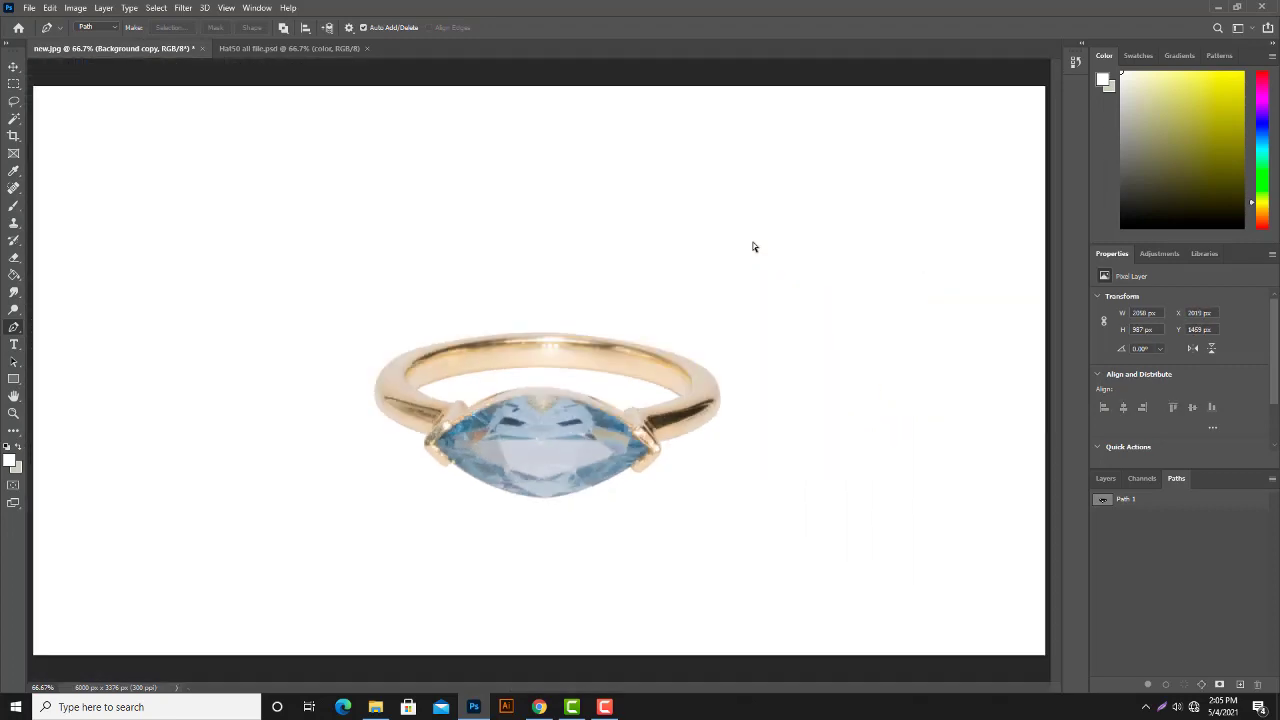
click(30, 8)
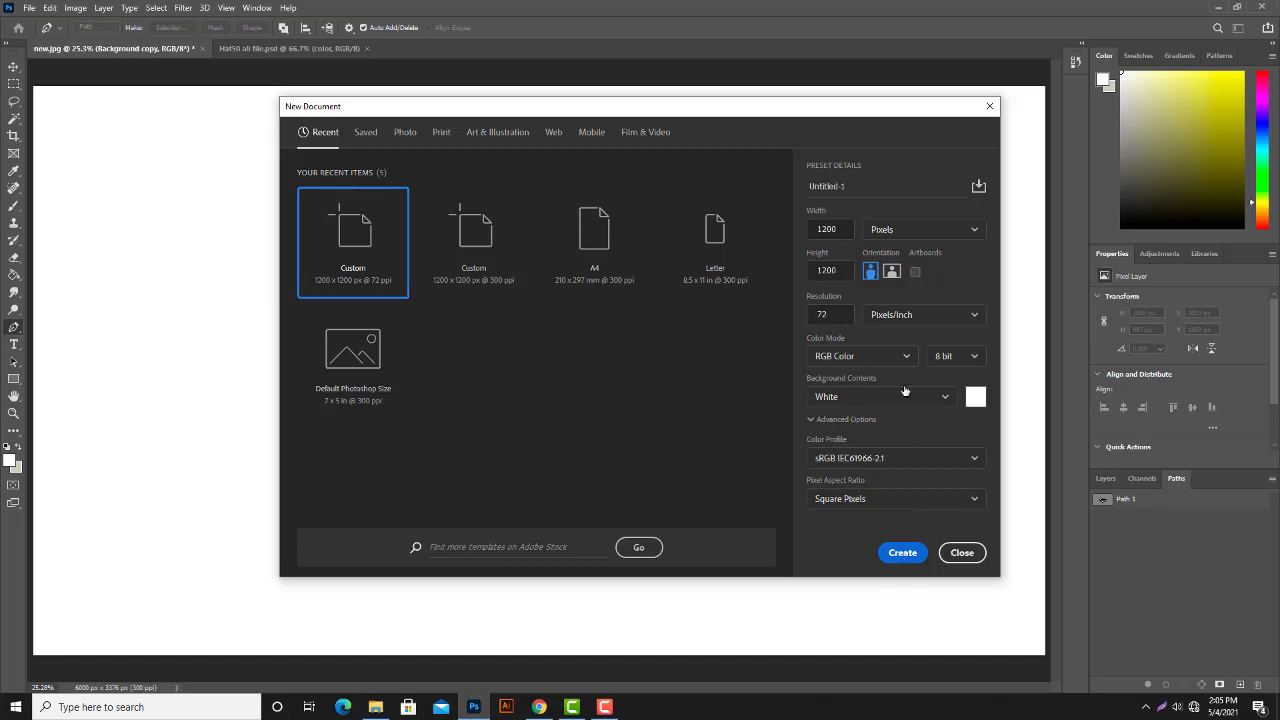
Step: Create a blank white 1200 × 1200 px, 72 ppi Untitled-1 document
click(840, 270)
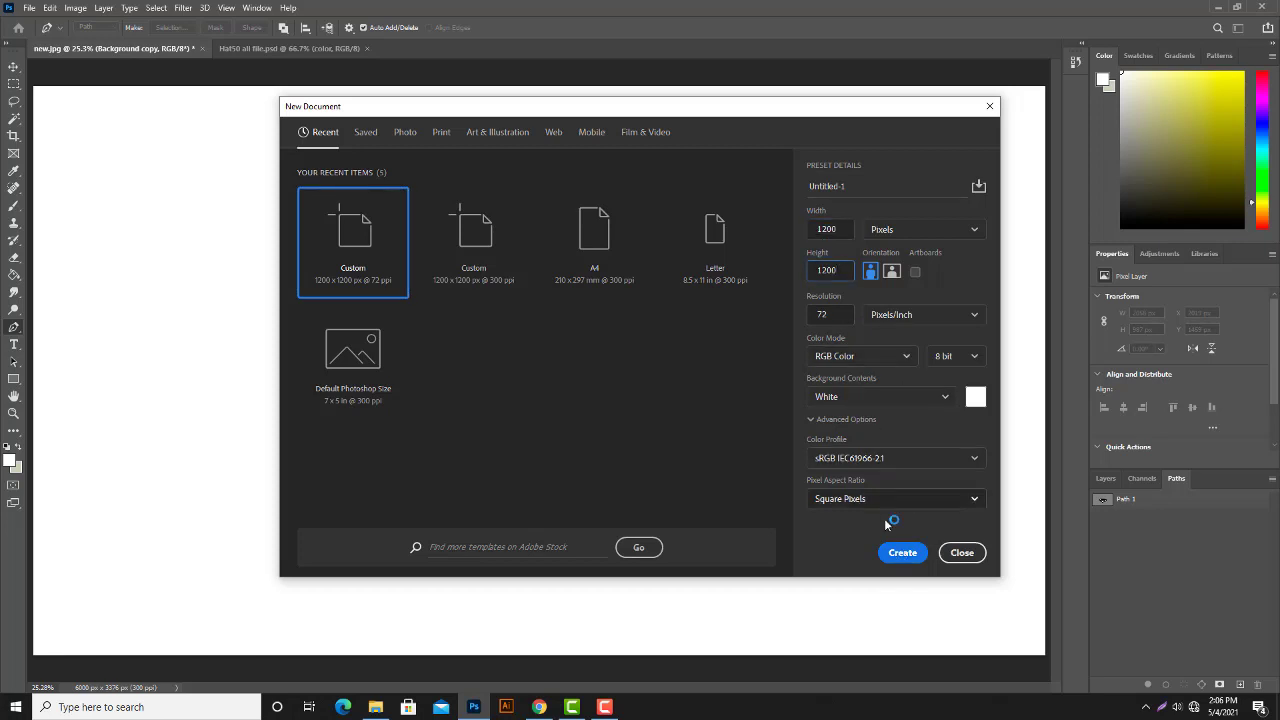
click(903, 552)
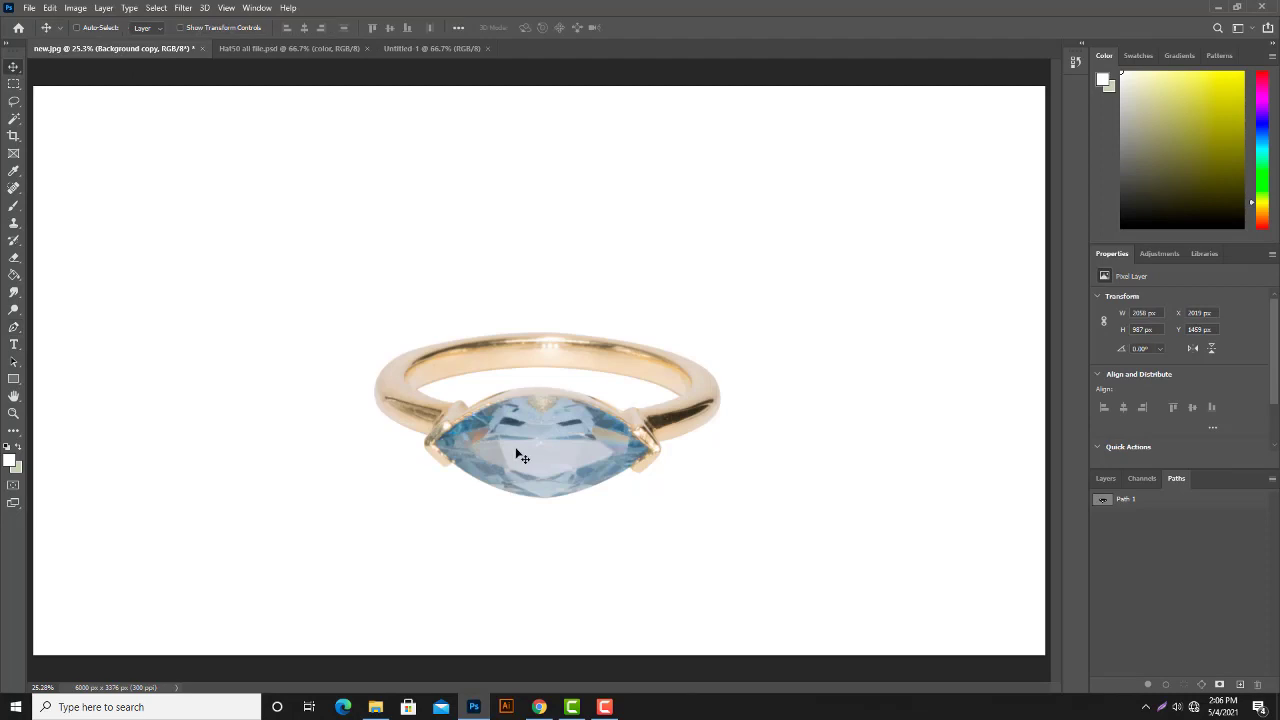
drag(521, 455, 418, 56)
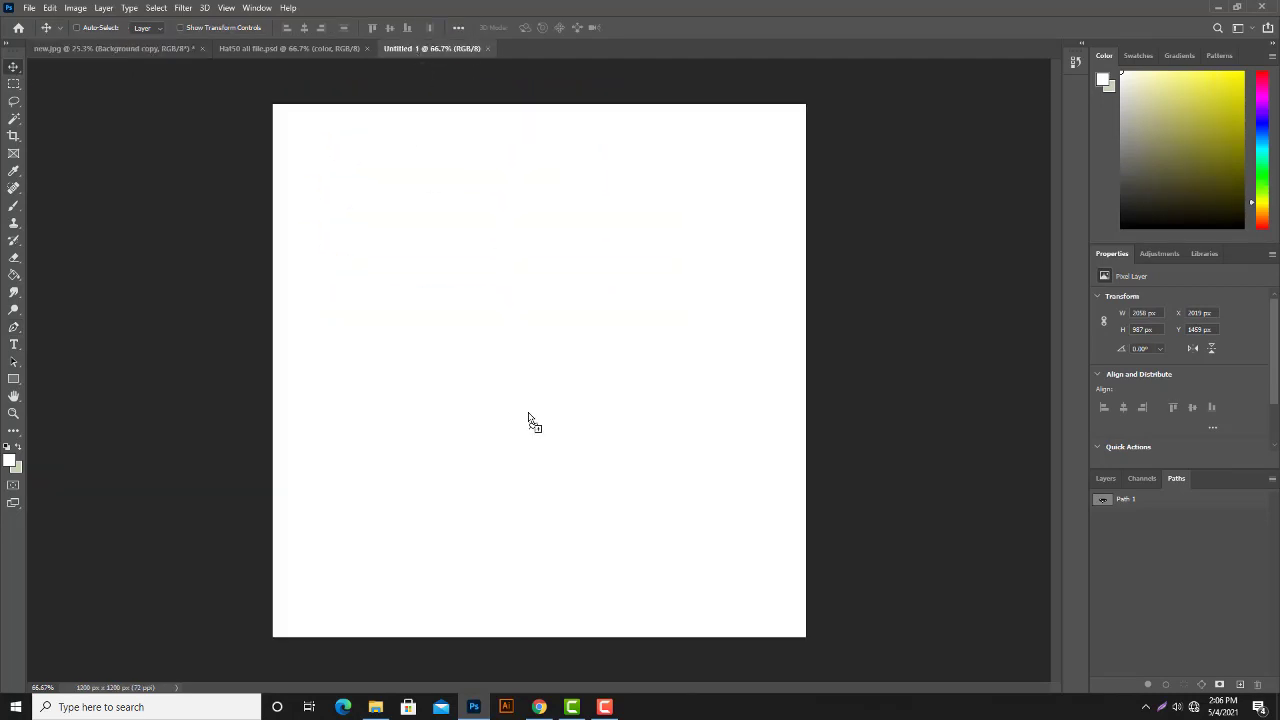
Step: Drop the ring onto Untitled-1 and scale it down to about 45%
drag(529, 420, 610, 415)
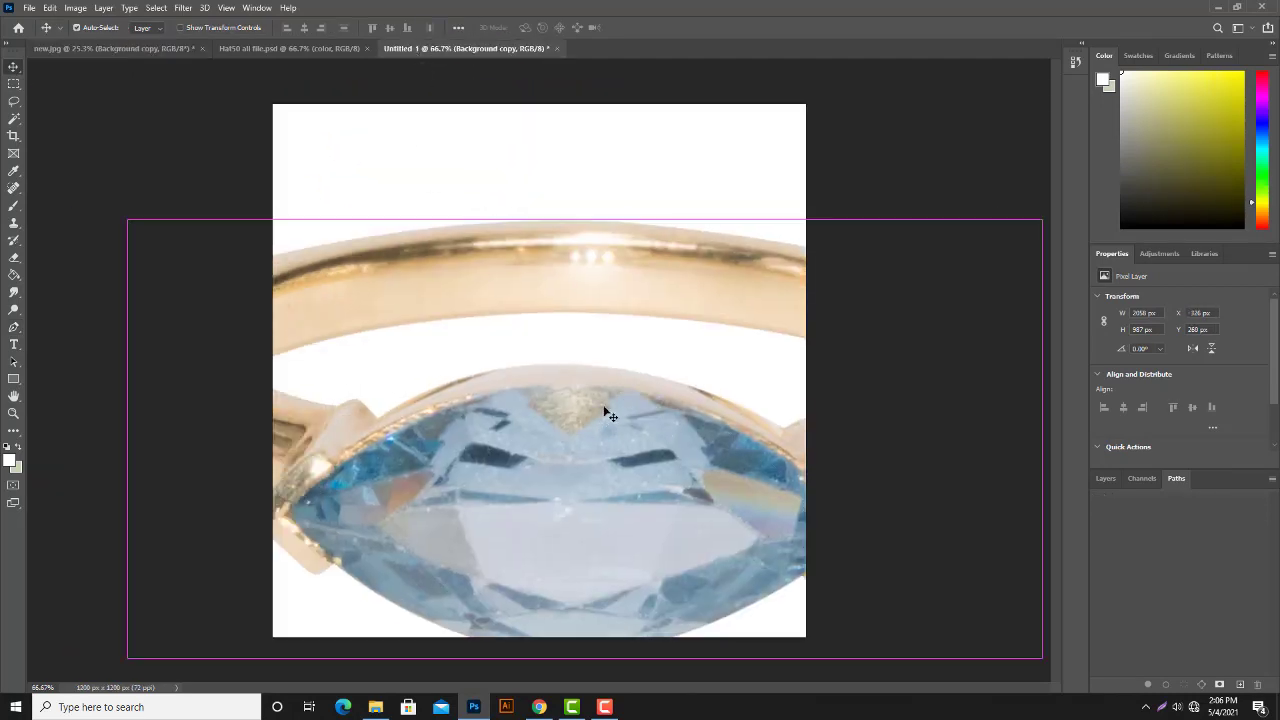
key(ctrl+minus)
key(ctrl+minus)
key(ctrl+minus)
key(ctrl+t)
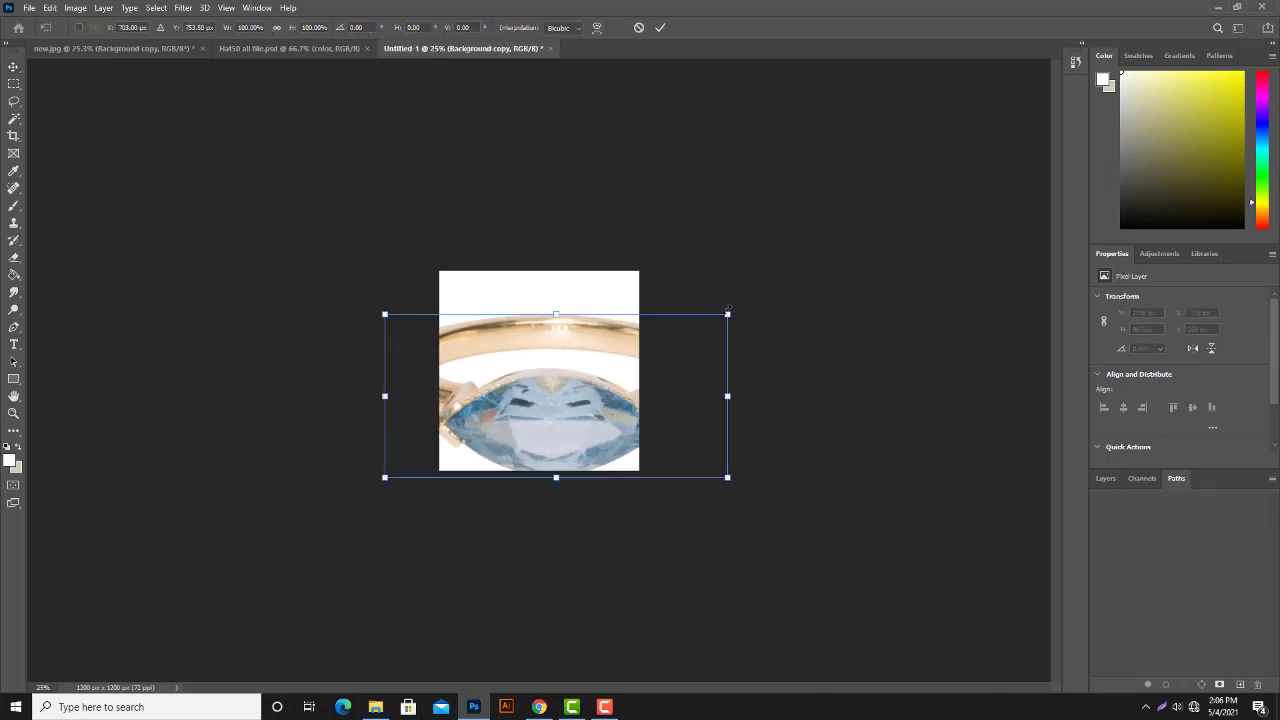
drag(708, 319, 601, 364)
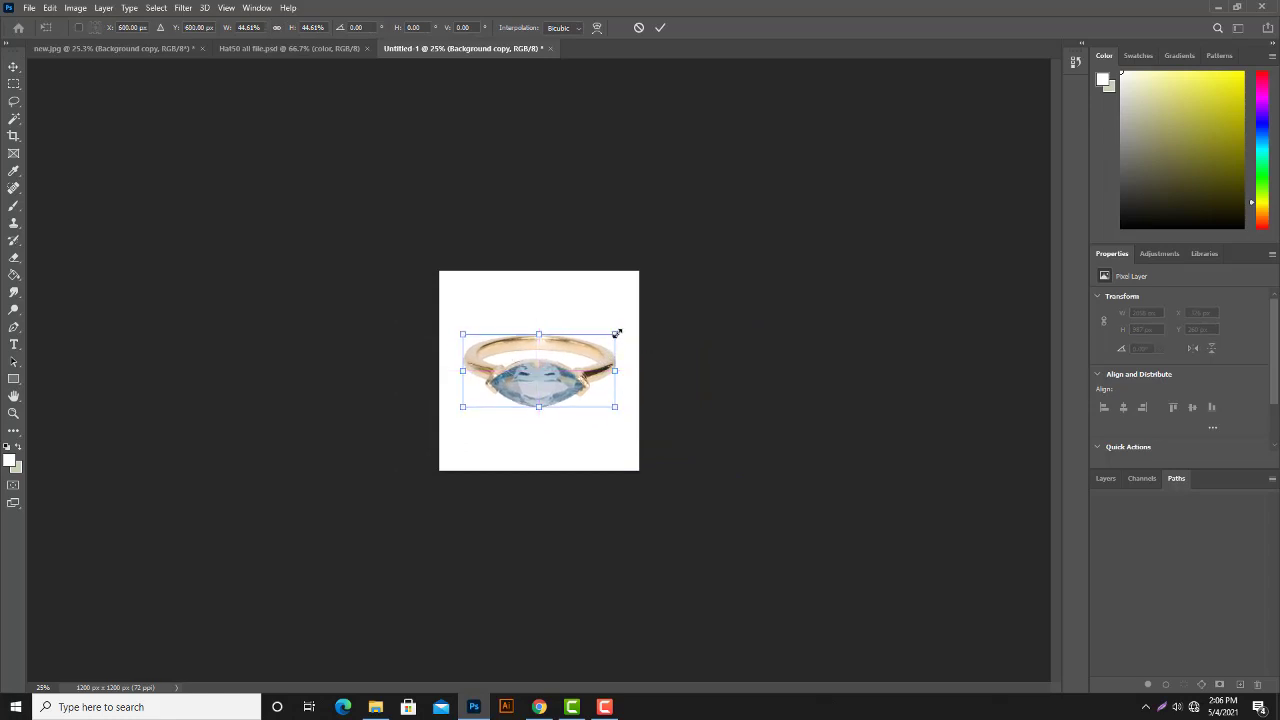
key(Return)
key(ctrl+0)
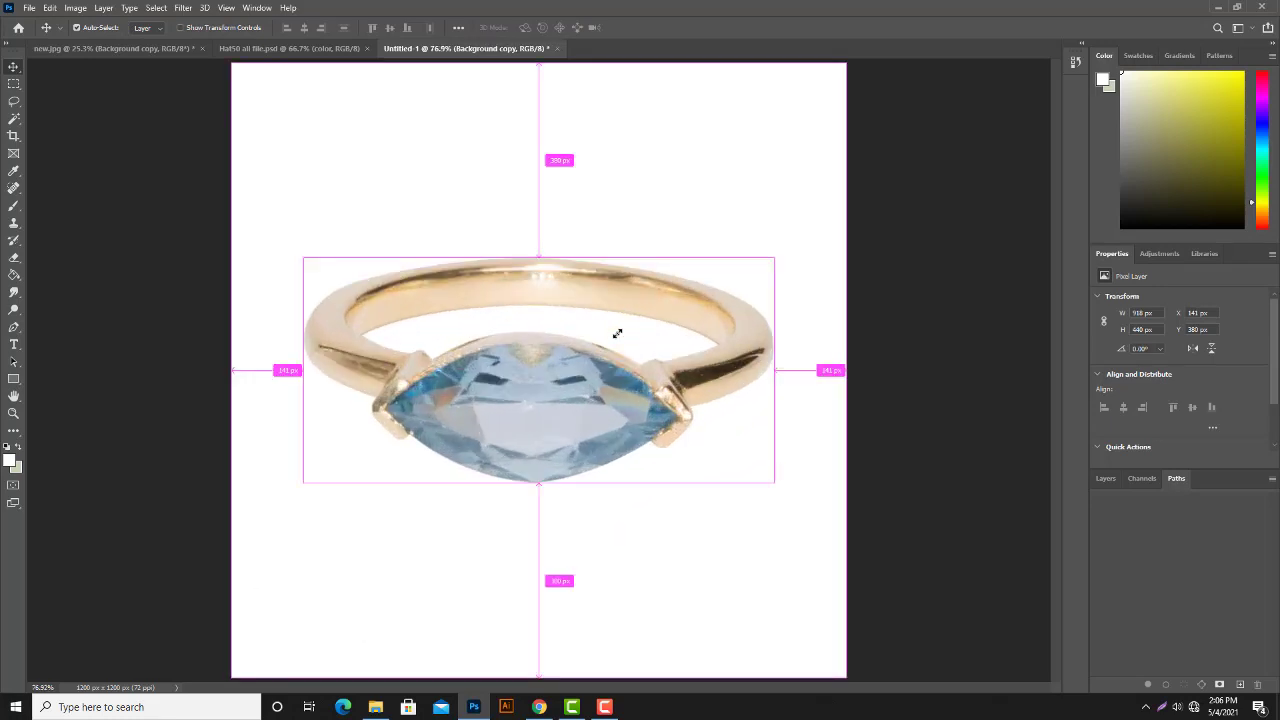
key(t)
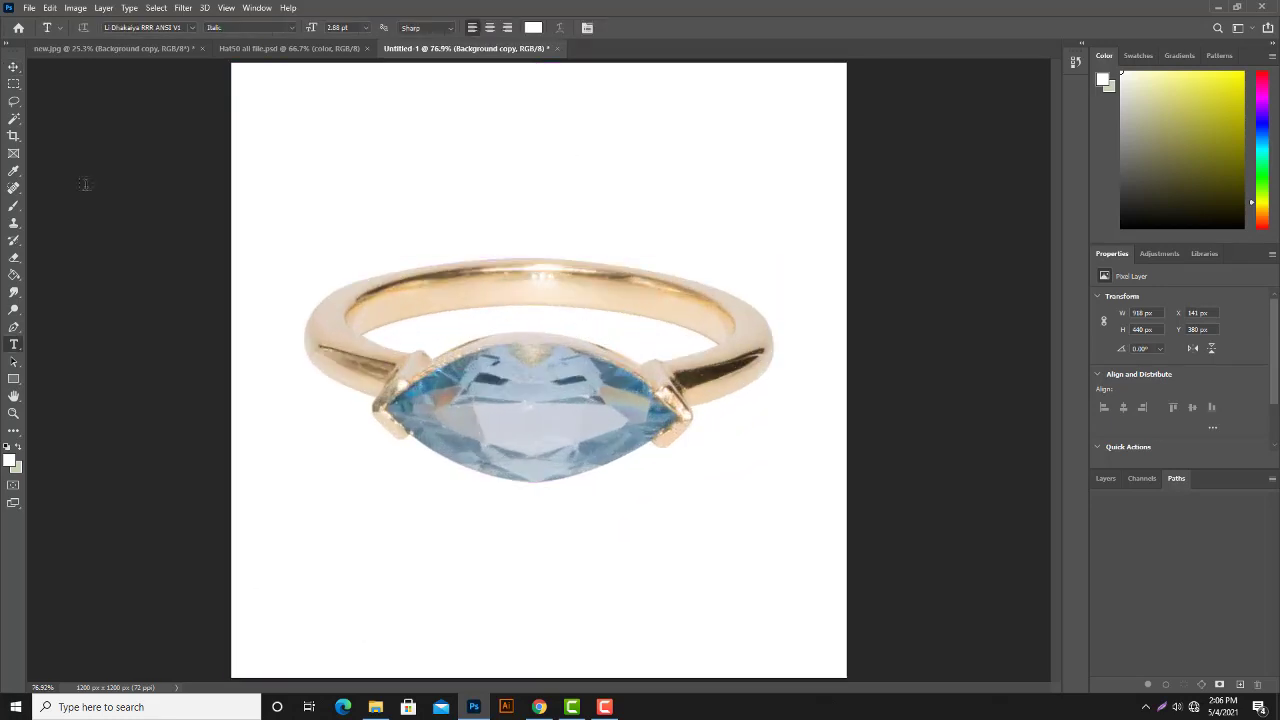
click(14, 66)
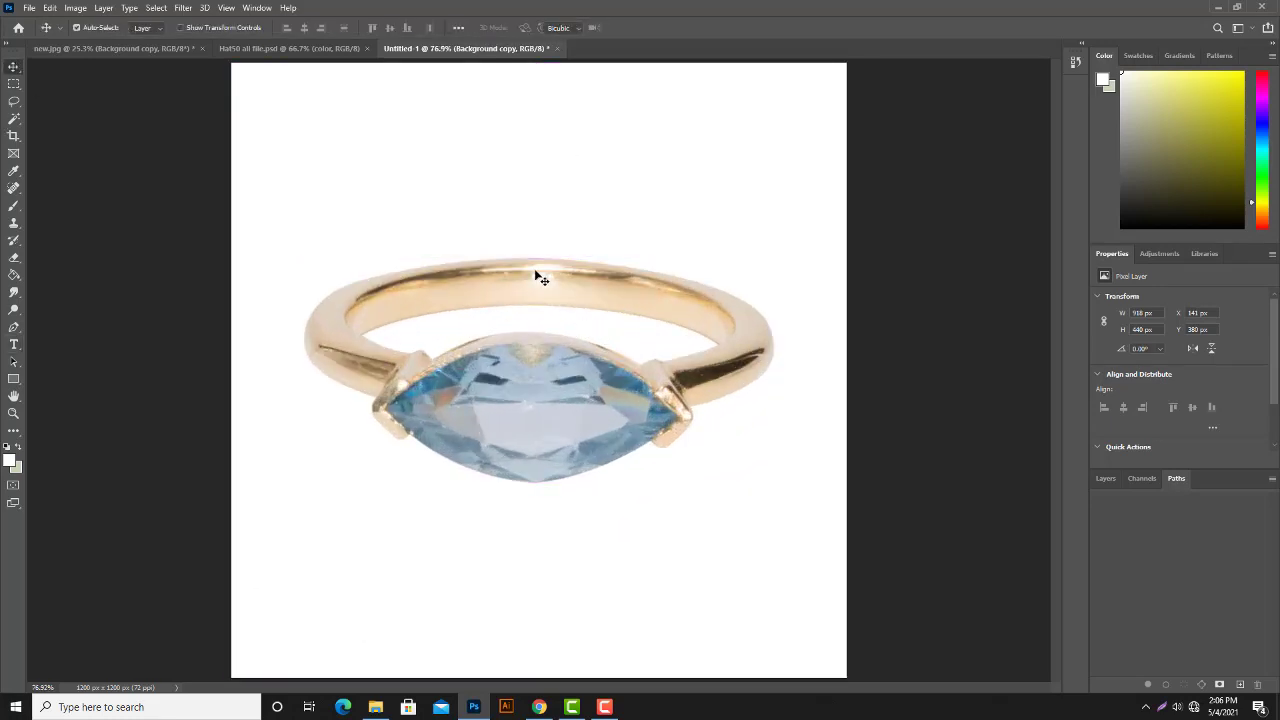
Step: Shrink the ring further to about 82%, centre it, and duplicate its layer
key(ctrl+t)
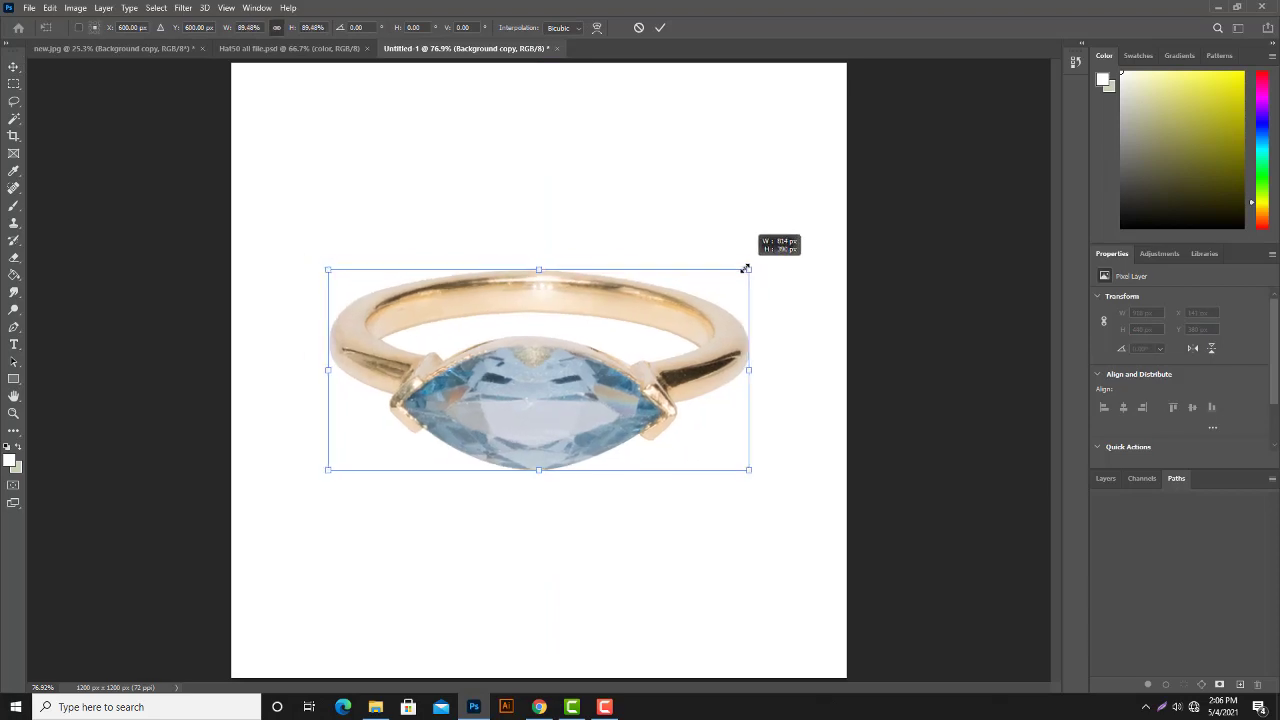
drag(773, 256, 733, 277)
drag(660, 320, 681, 317)
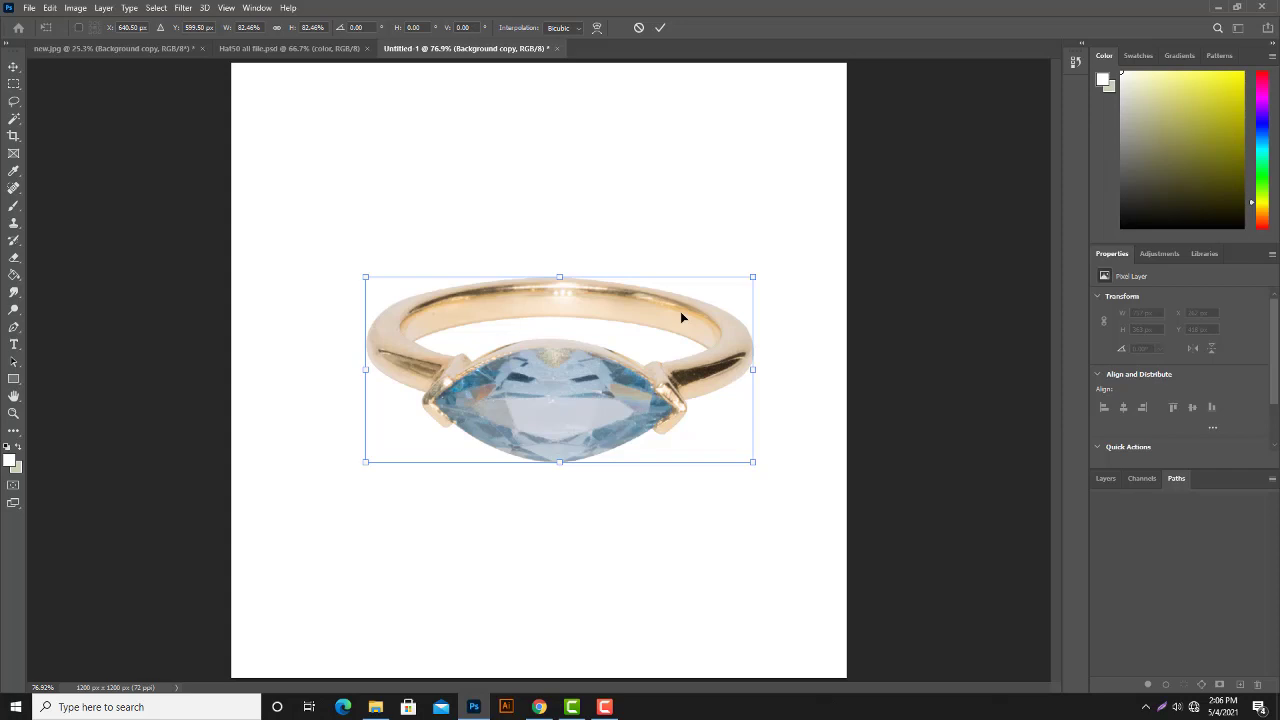
key(Return)
click(1104, 479)
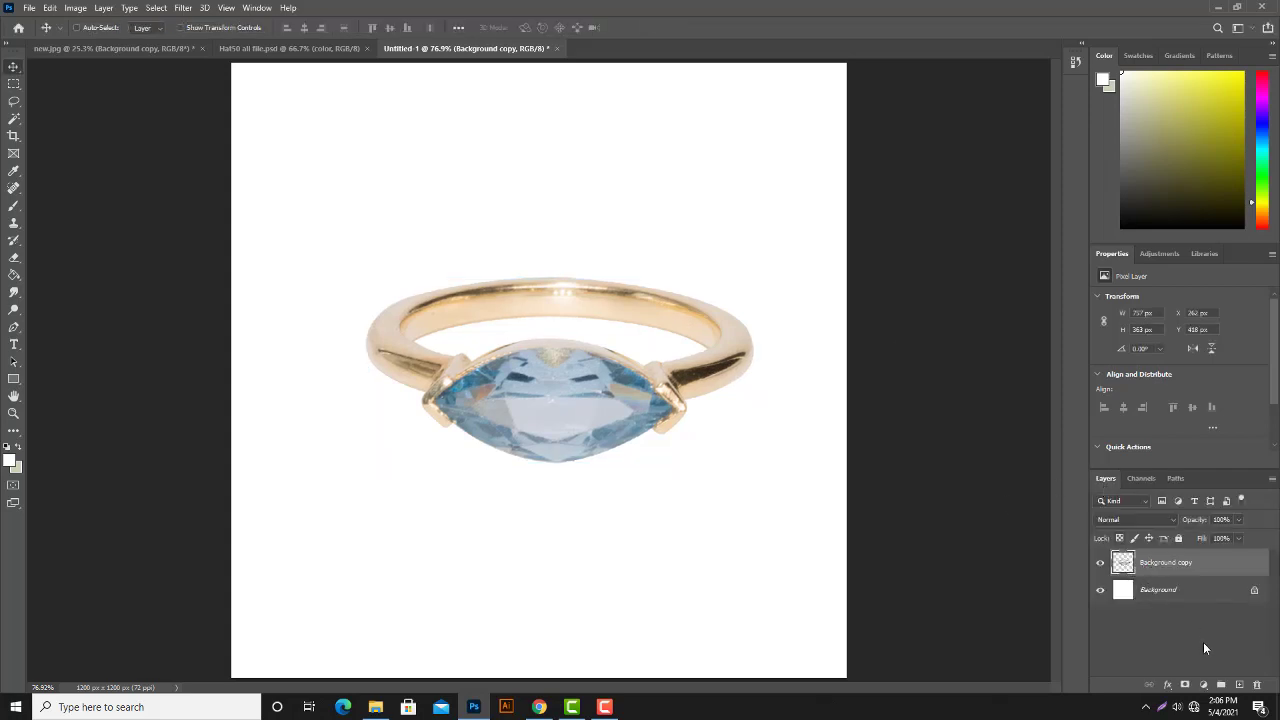
drag(1142, 580, 1239, 685)
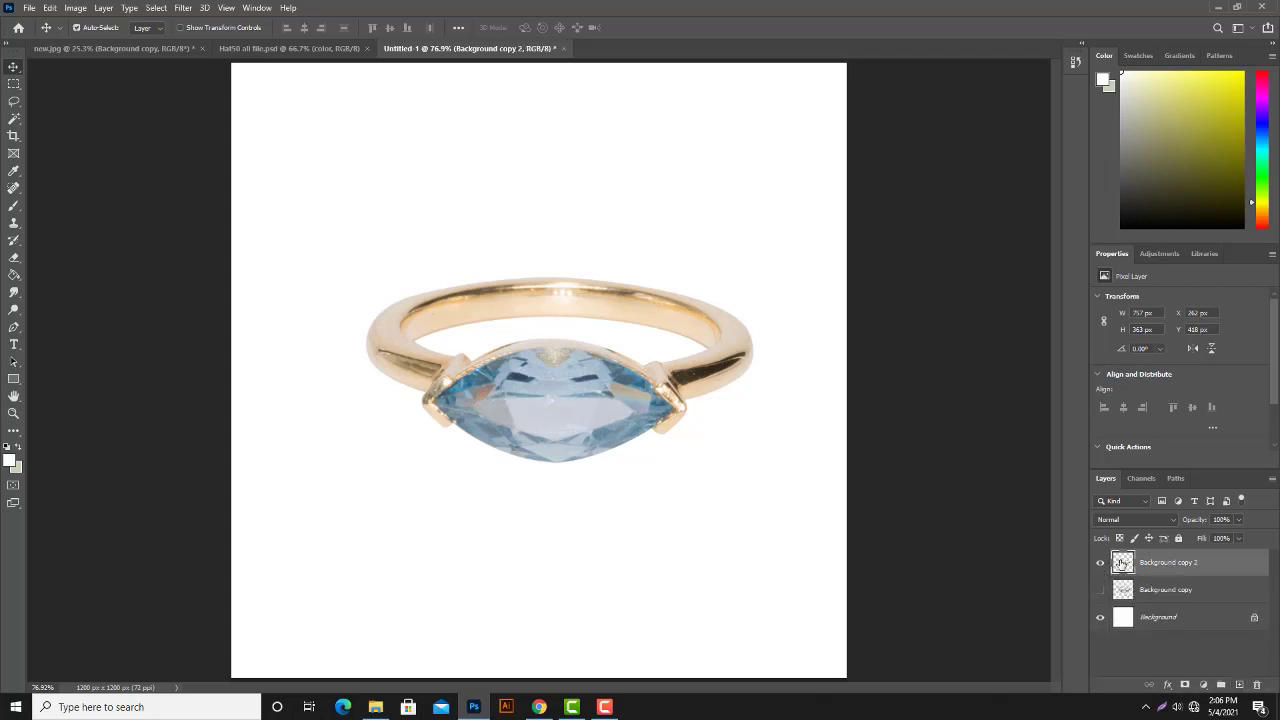
Step: Zoom in and trace a pen path along the inner edge of the ring's back band
click(13, 327)
key(ctrl+plus)
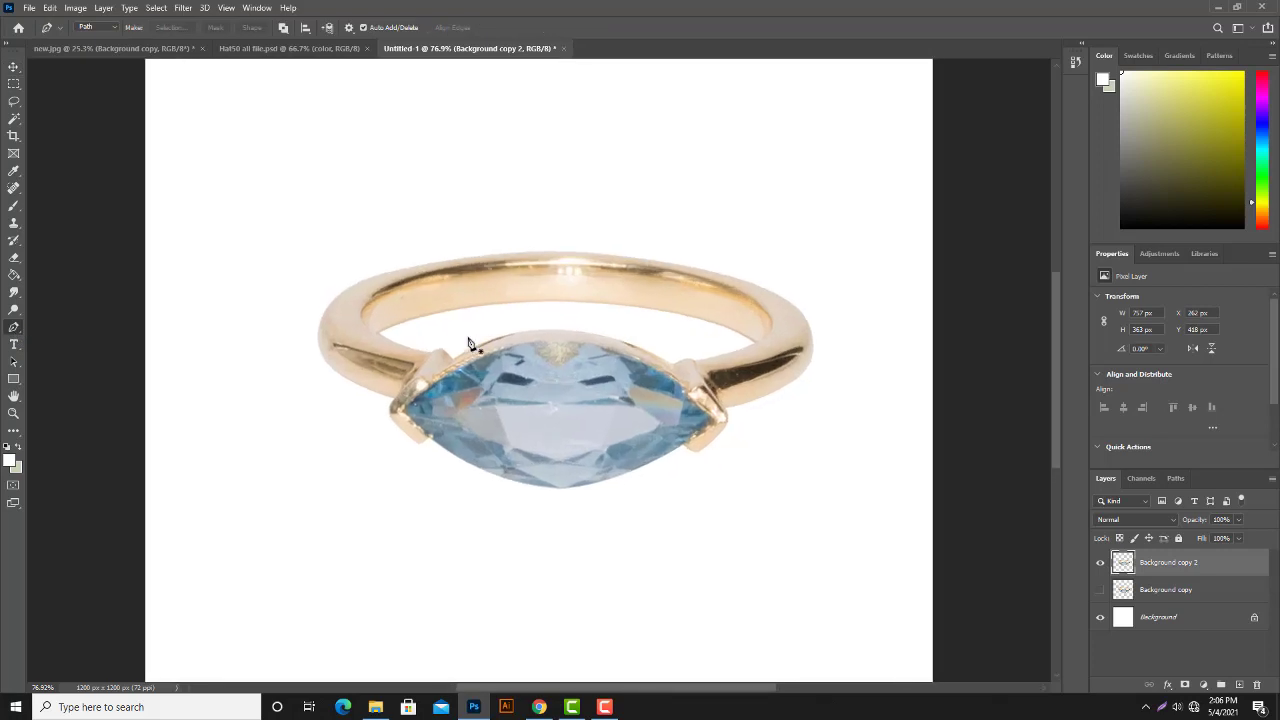
key(ctrl+plus)
scroll(335, 345, up, 1)
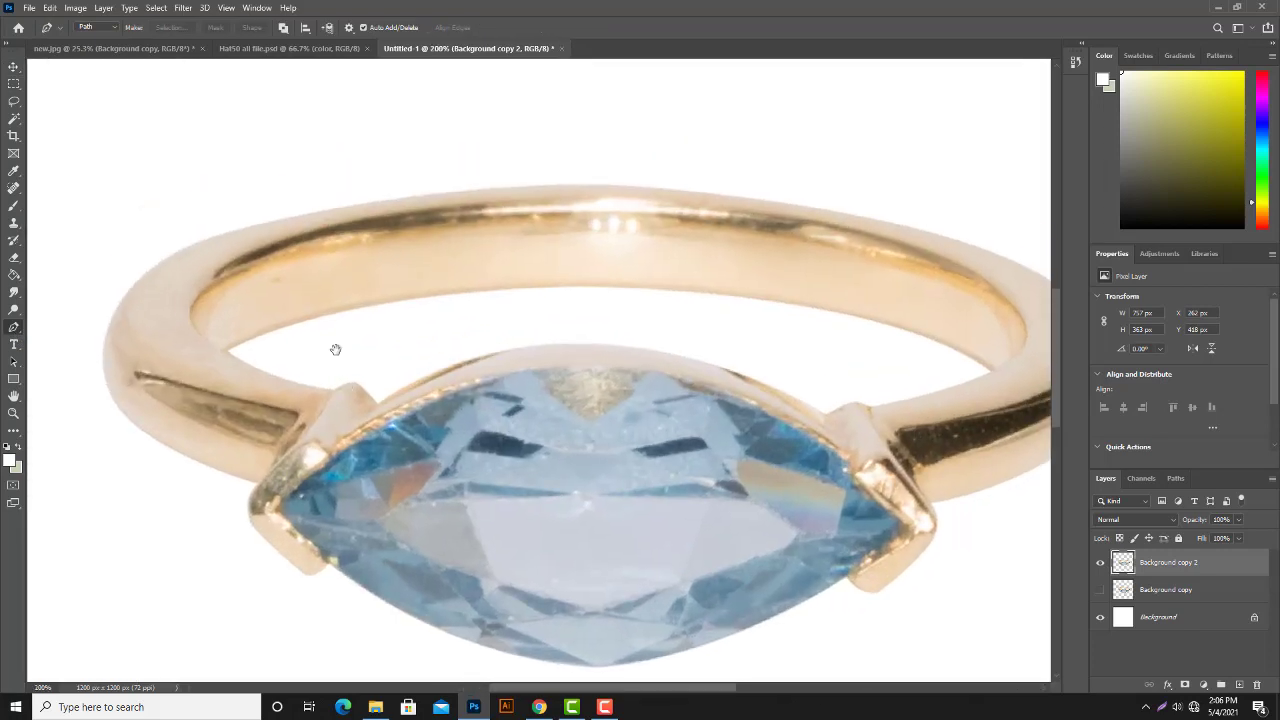
click(240, 356)
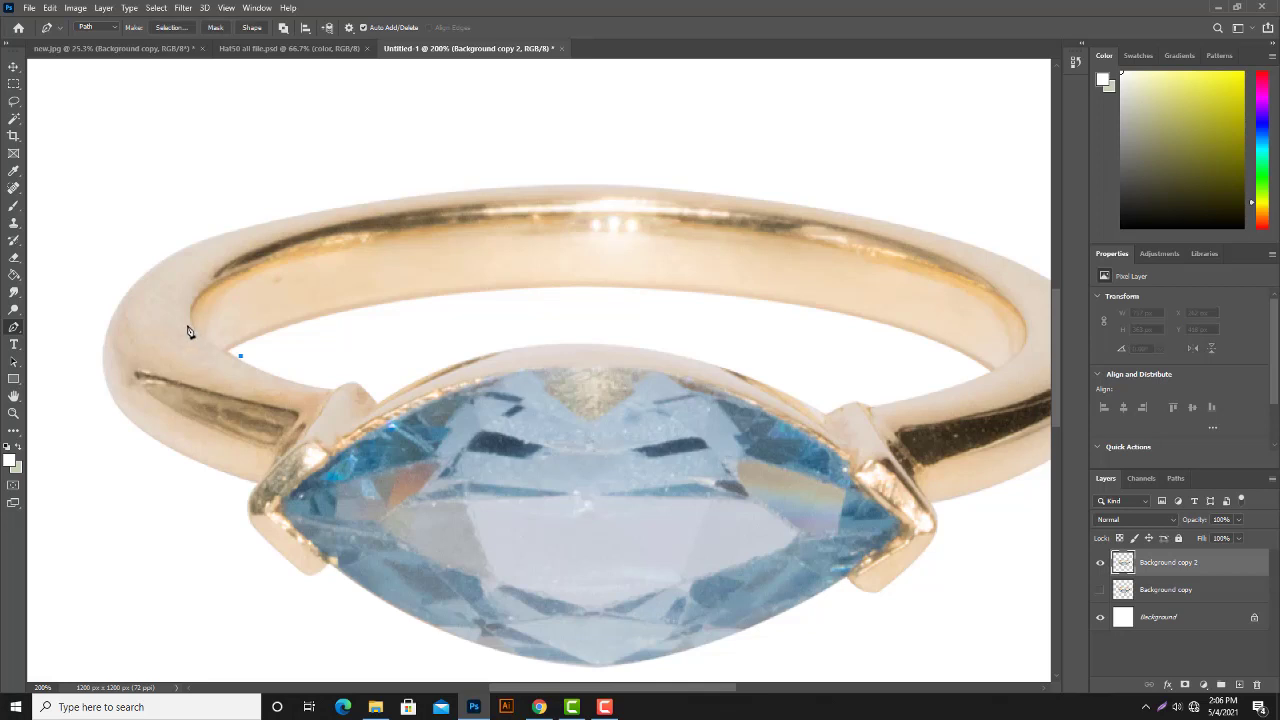
drag(188, 317, 185, 295)
drag(367, 233, 480, 207)
drag(595, 215, 443, 215)
mouse_move(720, 240)
mouse_down()
mouse_move(883, 269)
mouse_move(816, 267)
mouse_up()
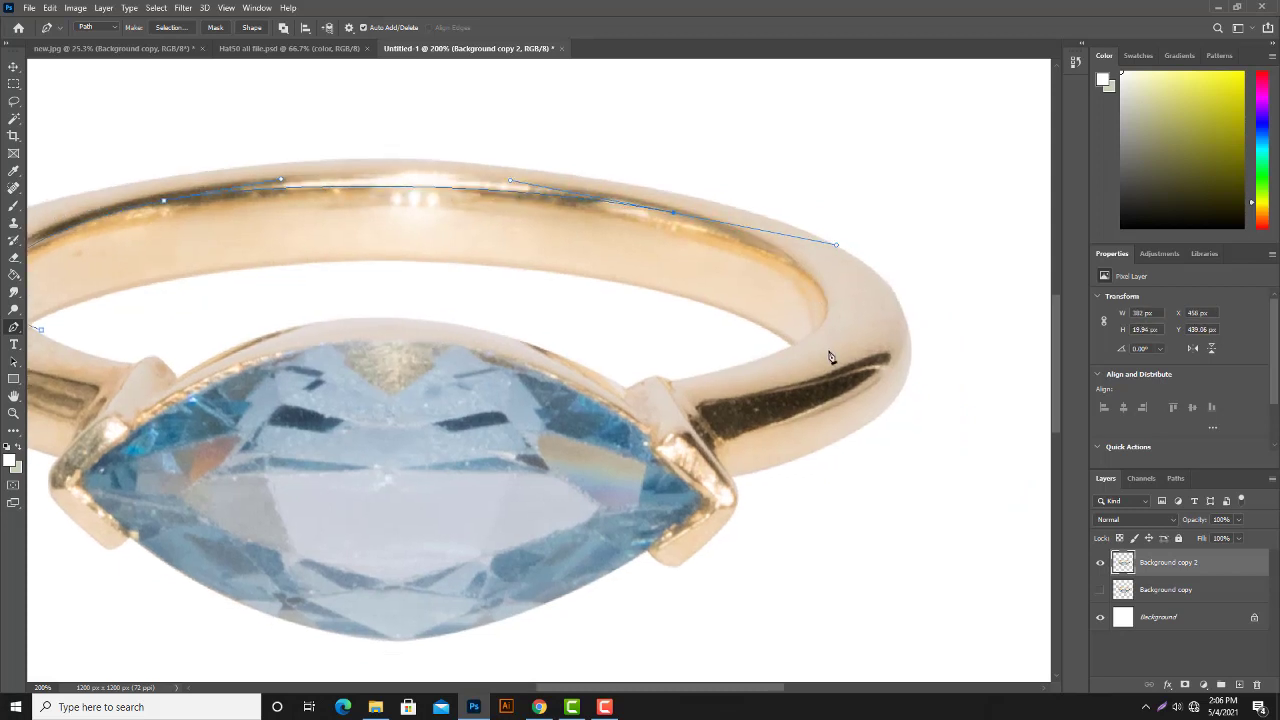
drag(789, 348, 710, 372)
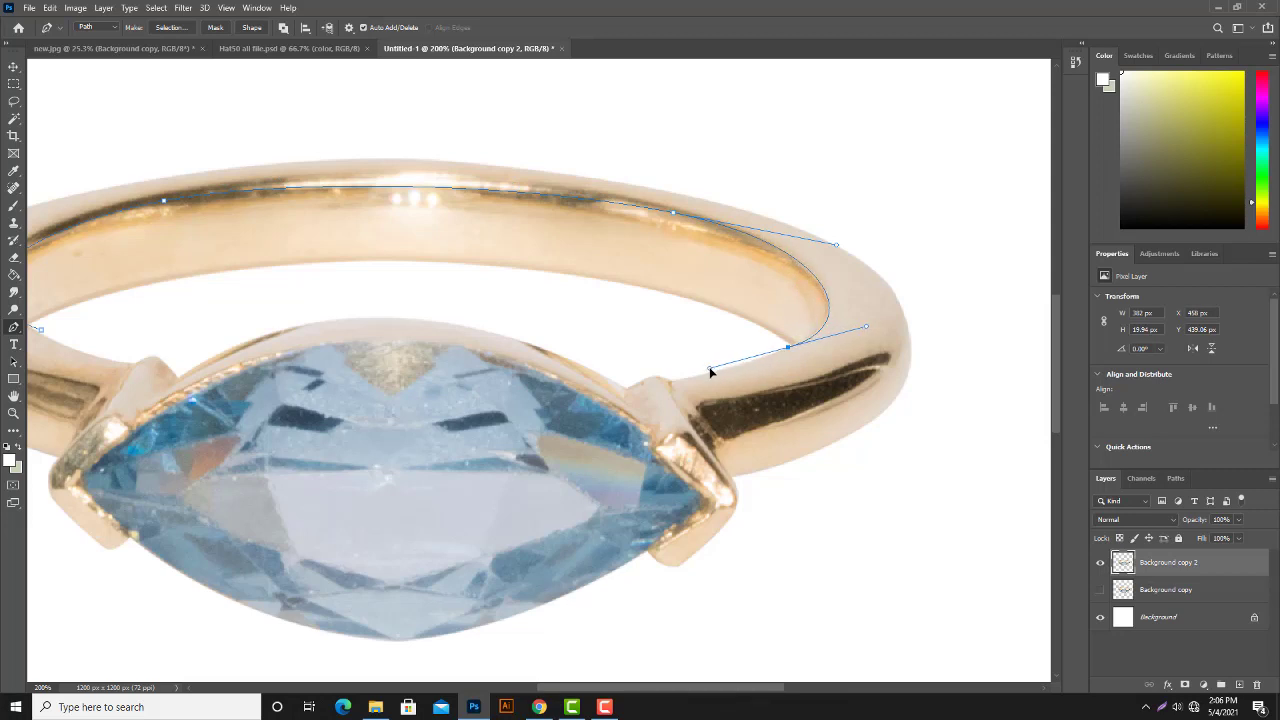
Step: Close the band path, make a selection from it, and copy it to a new Layer 1
click(602, 319)
click(383, 296)
click(203, 311)
drag(212, 312, 356, 307)
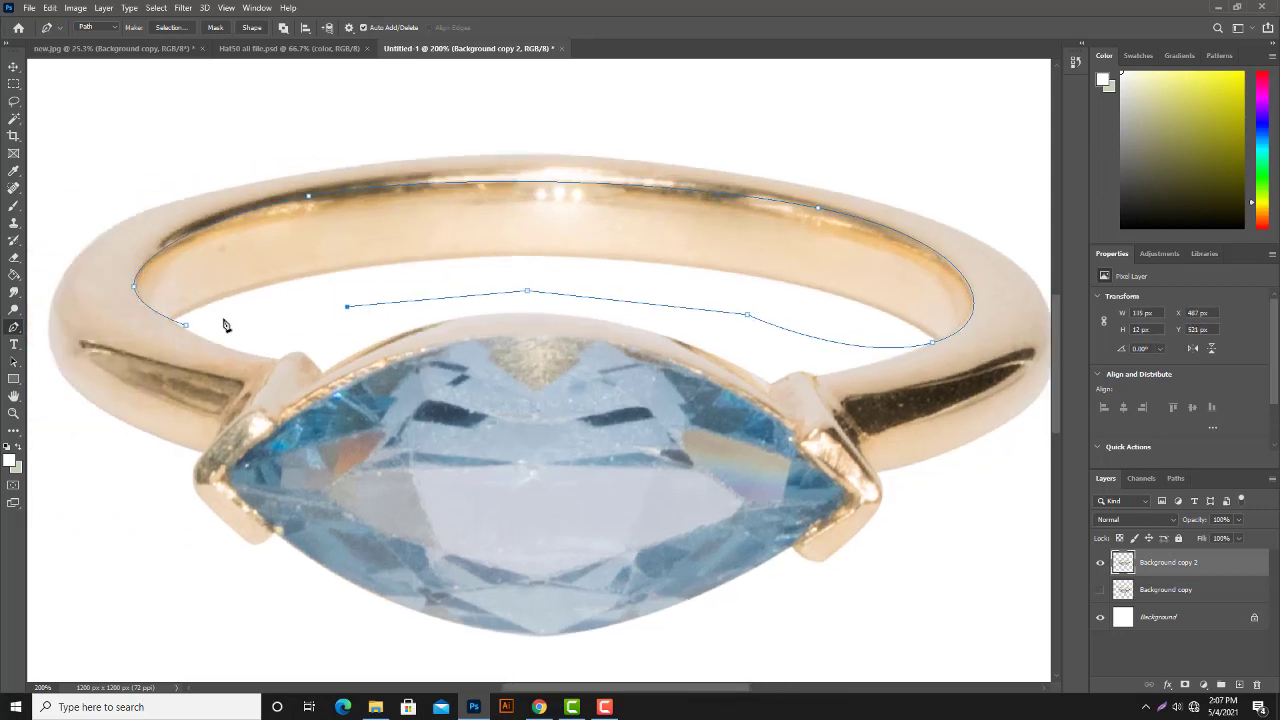
click(223, 318)
click(186, 324)
right_click(245, 254)
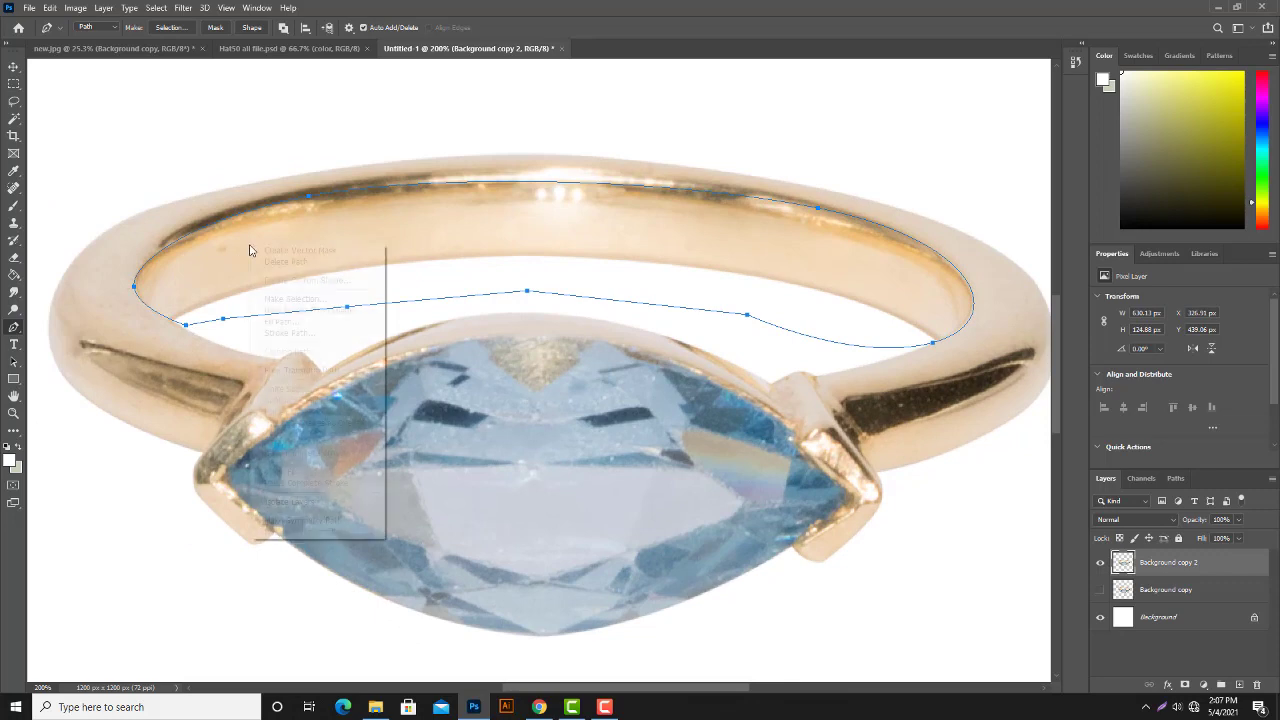
click(292, 311)
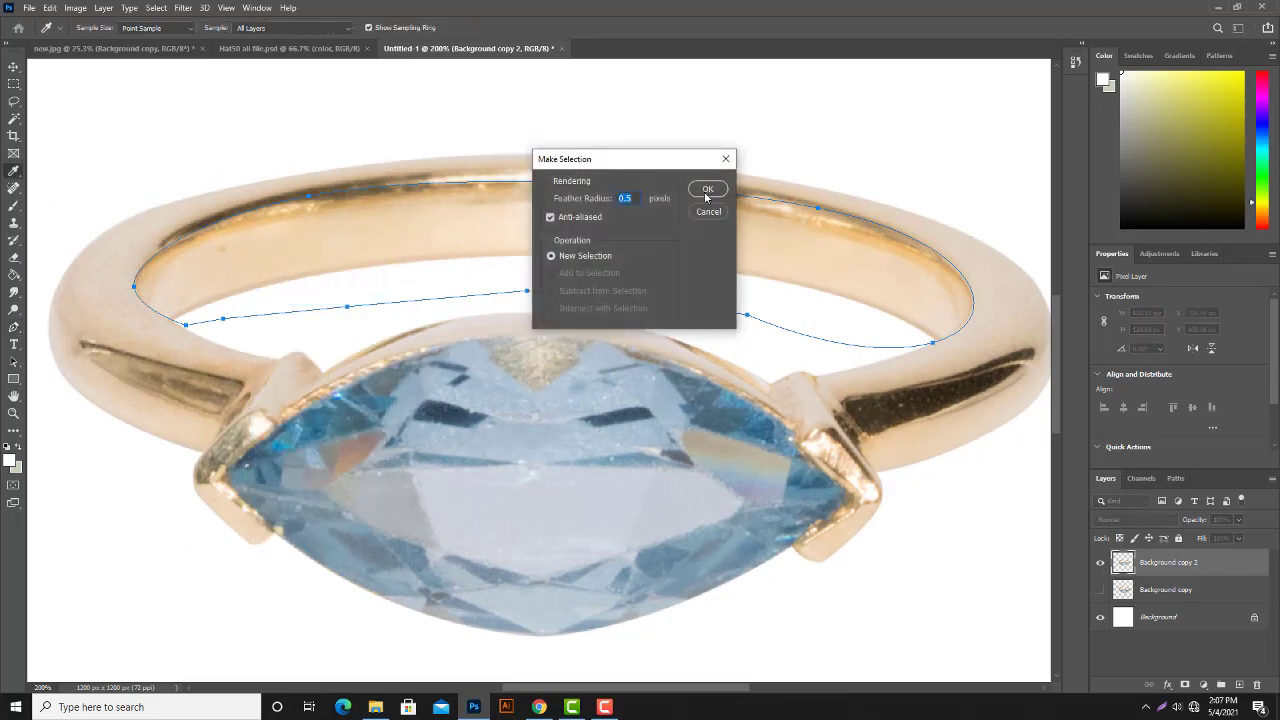
click(705, 190)
key(ctrl+j)
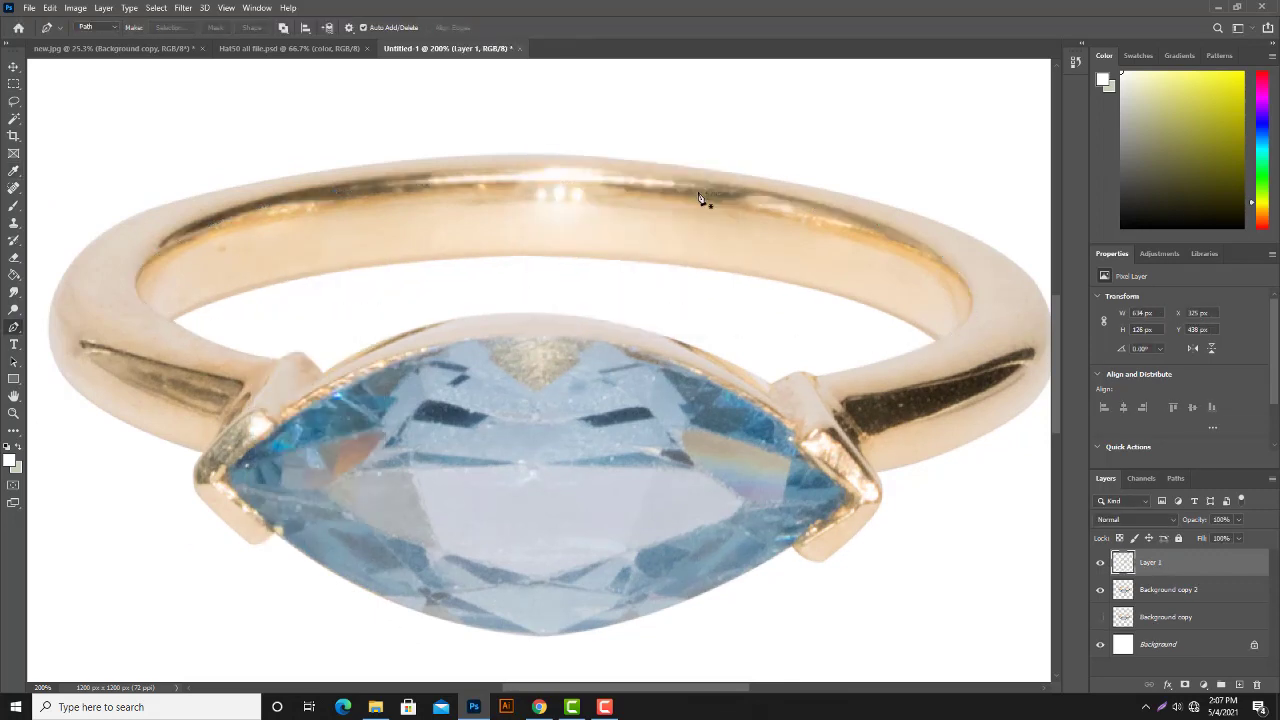
key(ctrl+0)
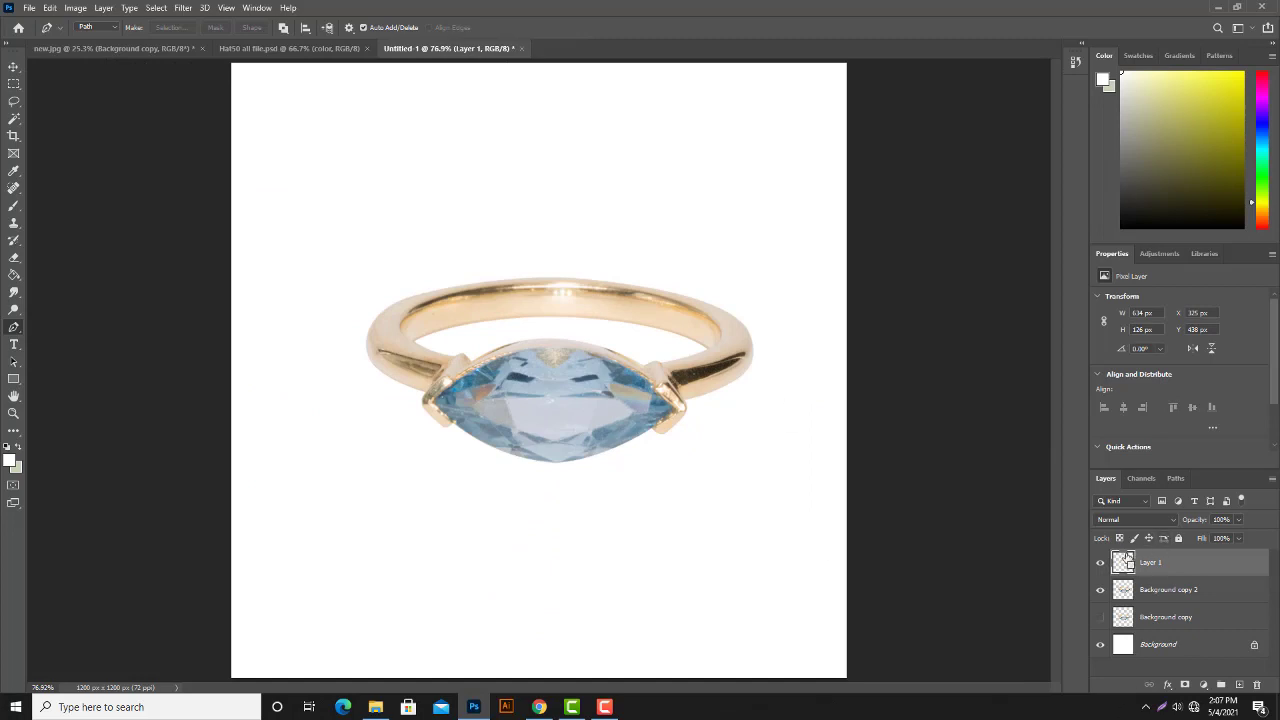
Step: Load Layer 1's outline, add a new layer, and sample gold from the Hat50 all file document
ctrl+click(1123, 562)
click(1239, 684)
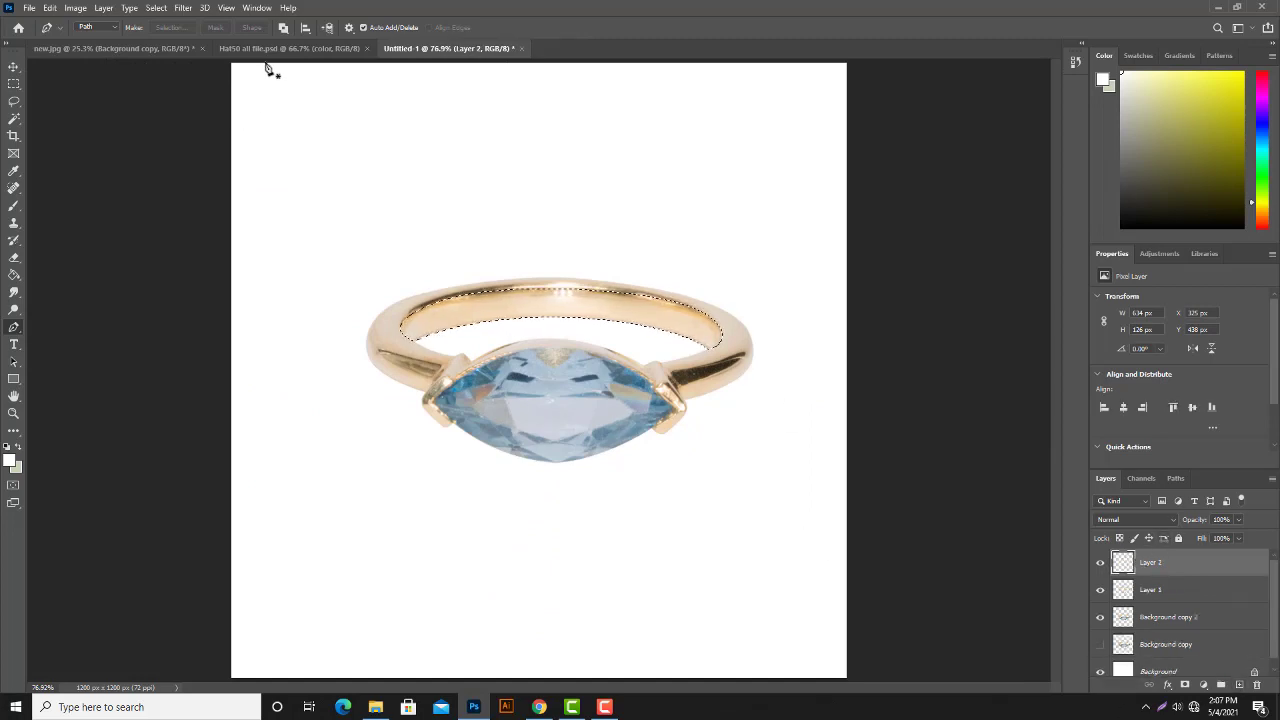
click(240, 48)
click(14, 66)
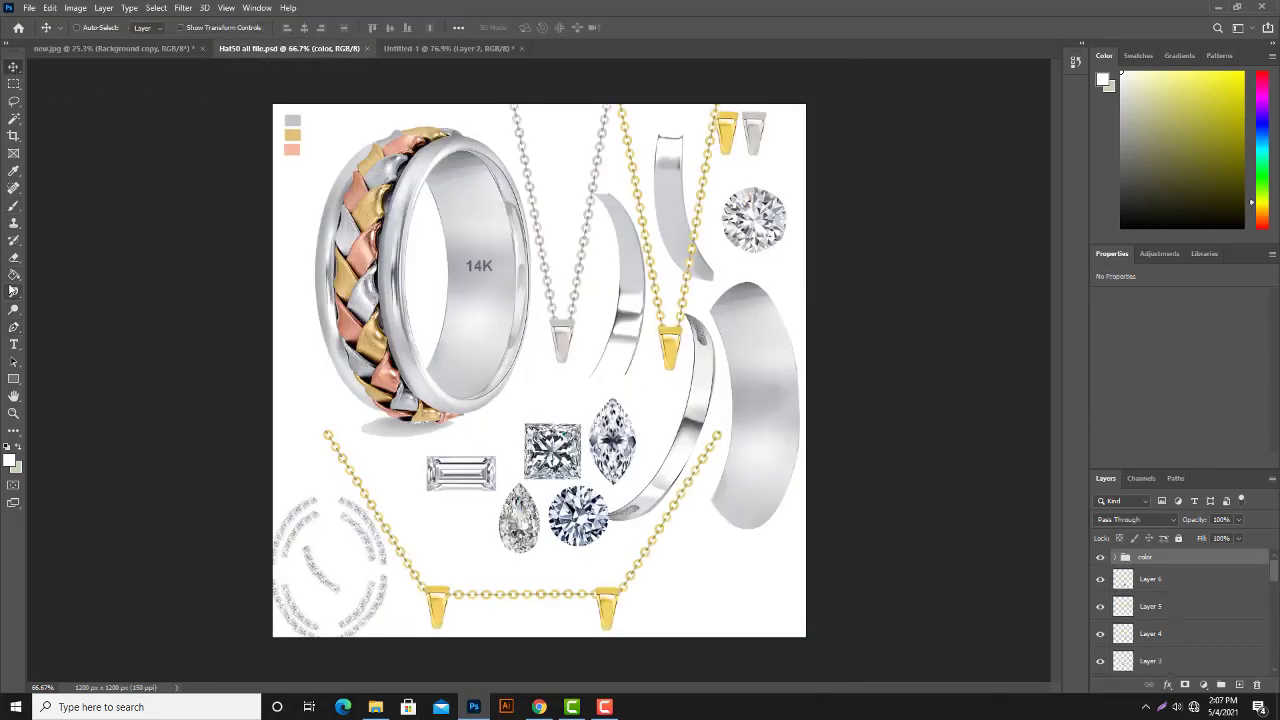
click(14, 274)
alt+click(291, 134)
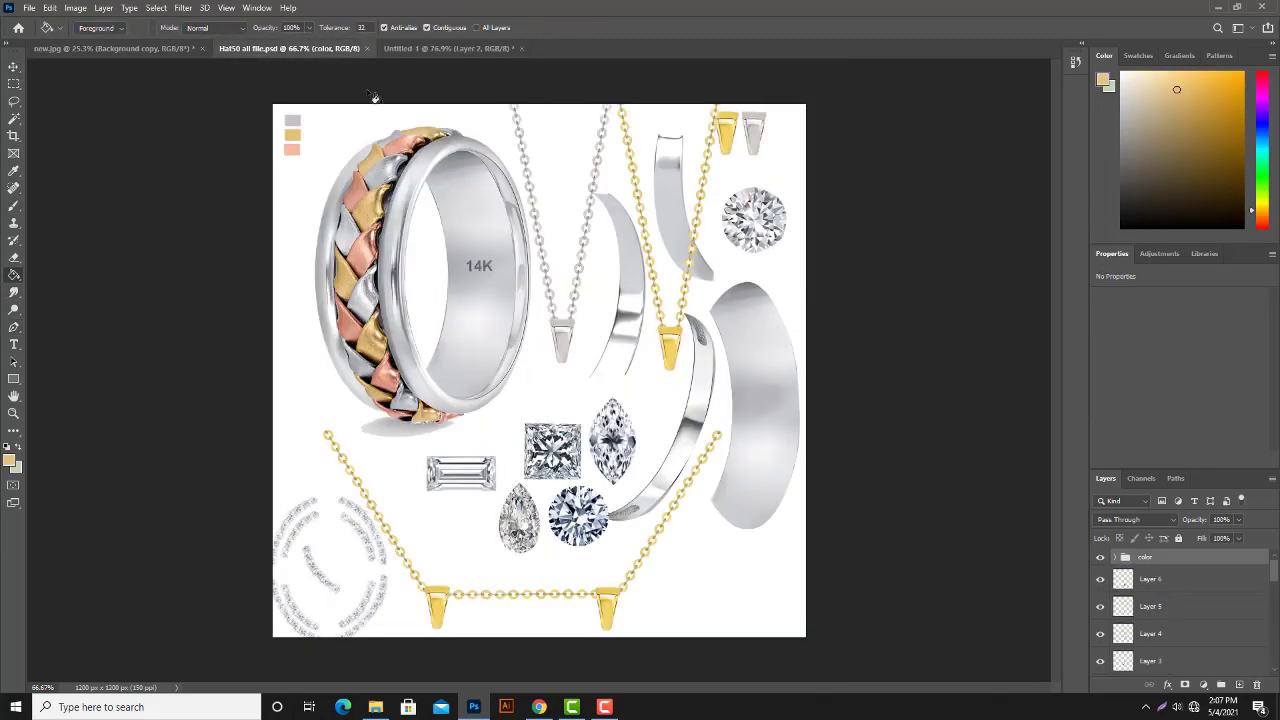
click(443, 48)
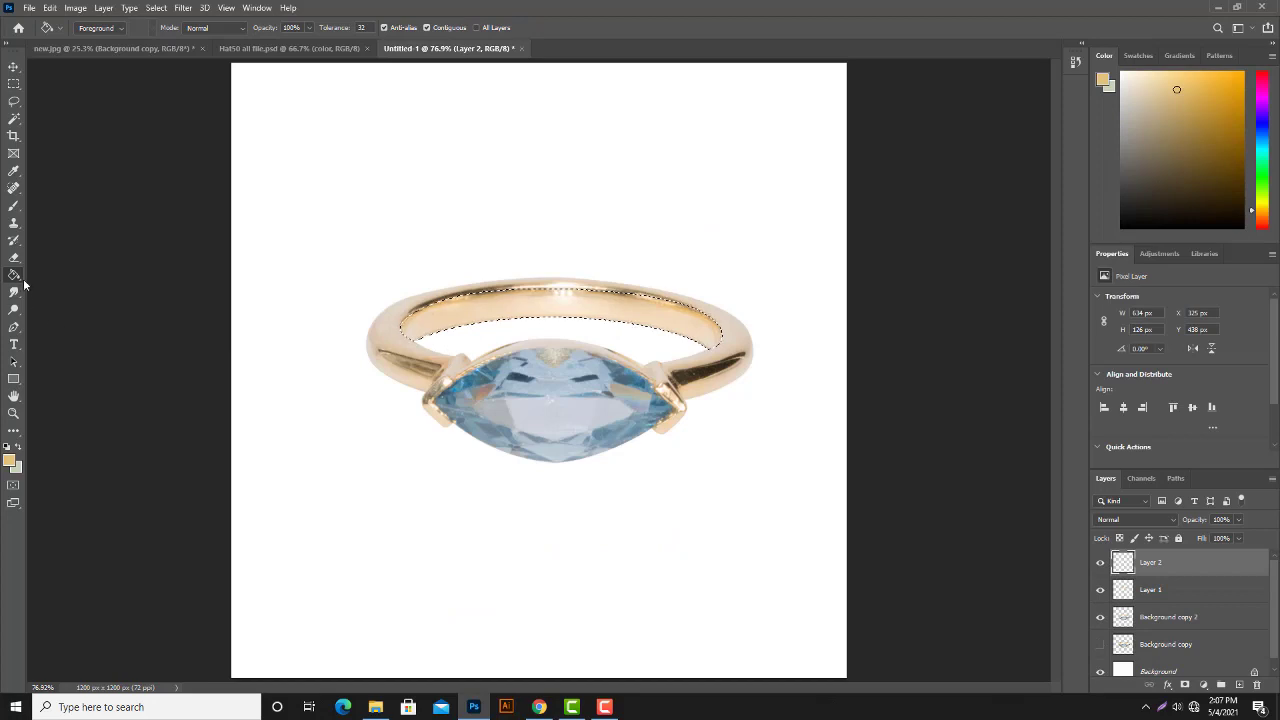
Step: Paint gold along the inside of the band with a 125 px brush
click(14, 205)
right_click(14, 205)
click(60, 206)
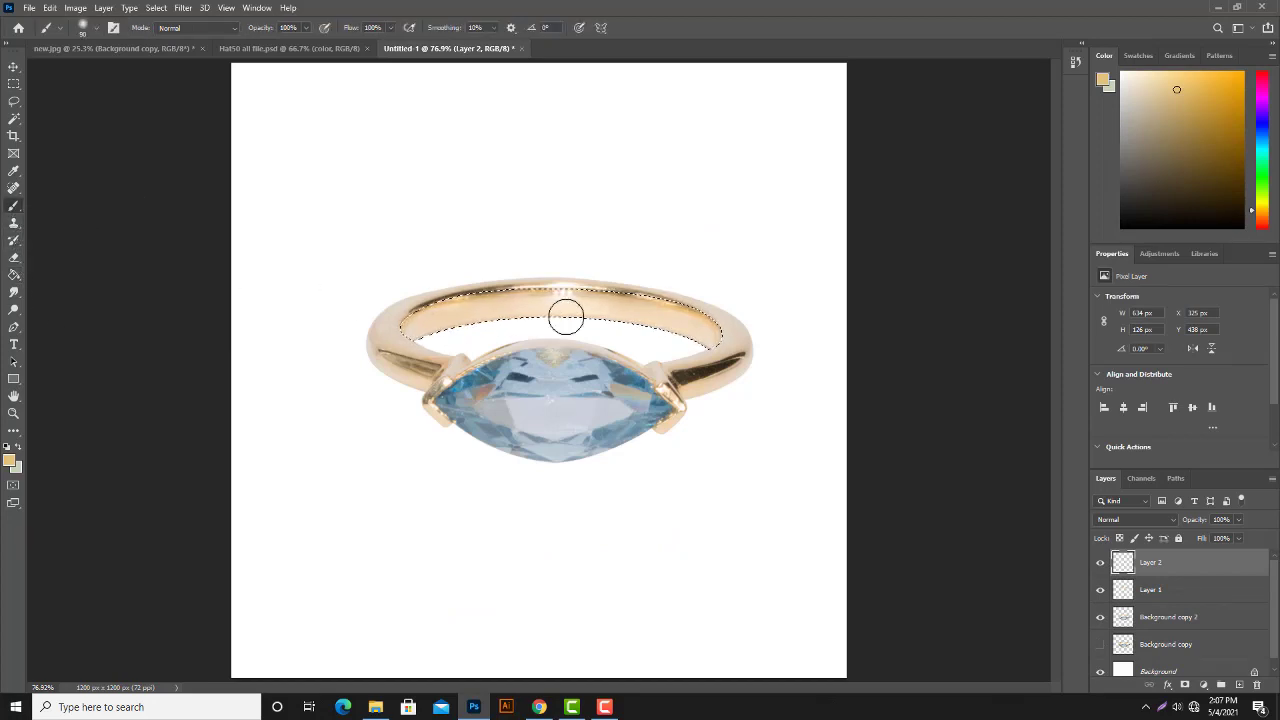
key(bracketright)
key(bracketright)
key(bracketright)
mouse_move(616, 322)
mouse_down()
mouse_move(678, 318)
mouse_move(400, 314)
mouse_up()
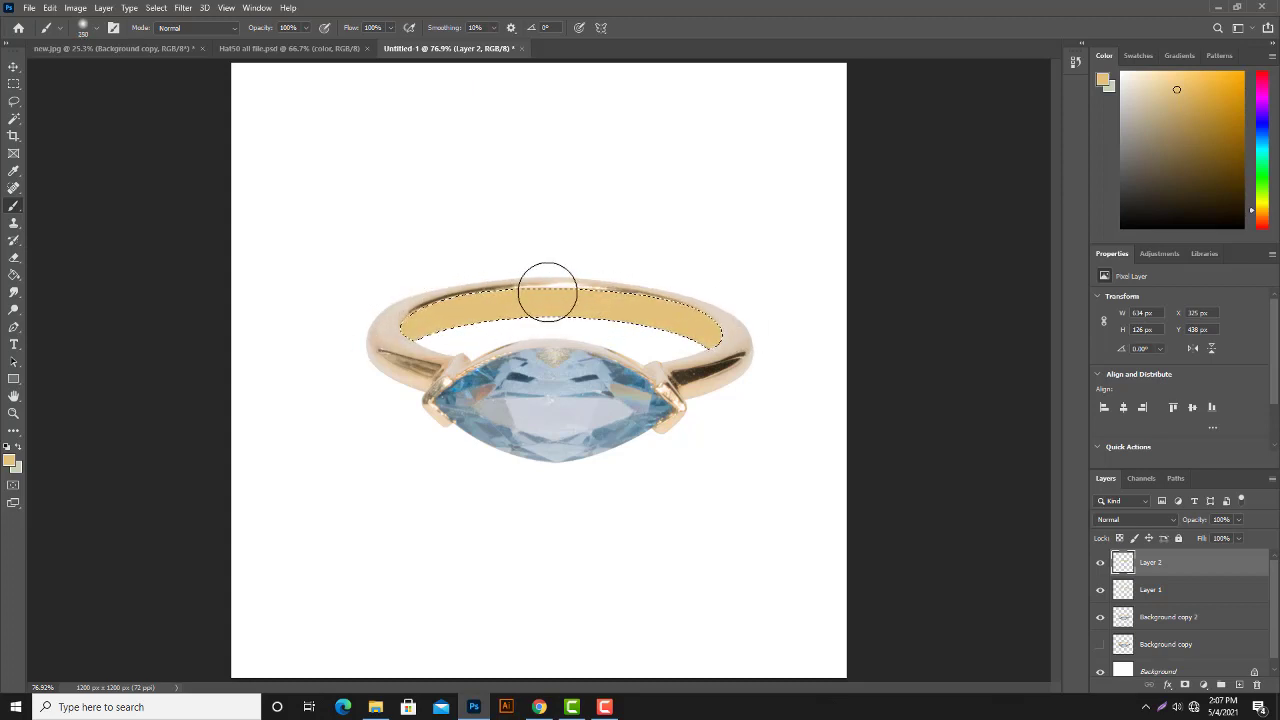
Step: Paint white over the inner band with a 250 px brush
key(bracketright)
key(bracketright)
key(bracketright)
alt+click(654, 251)
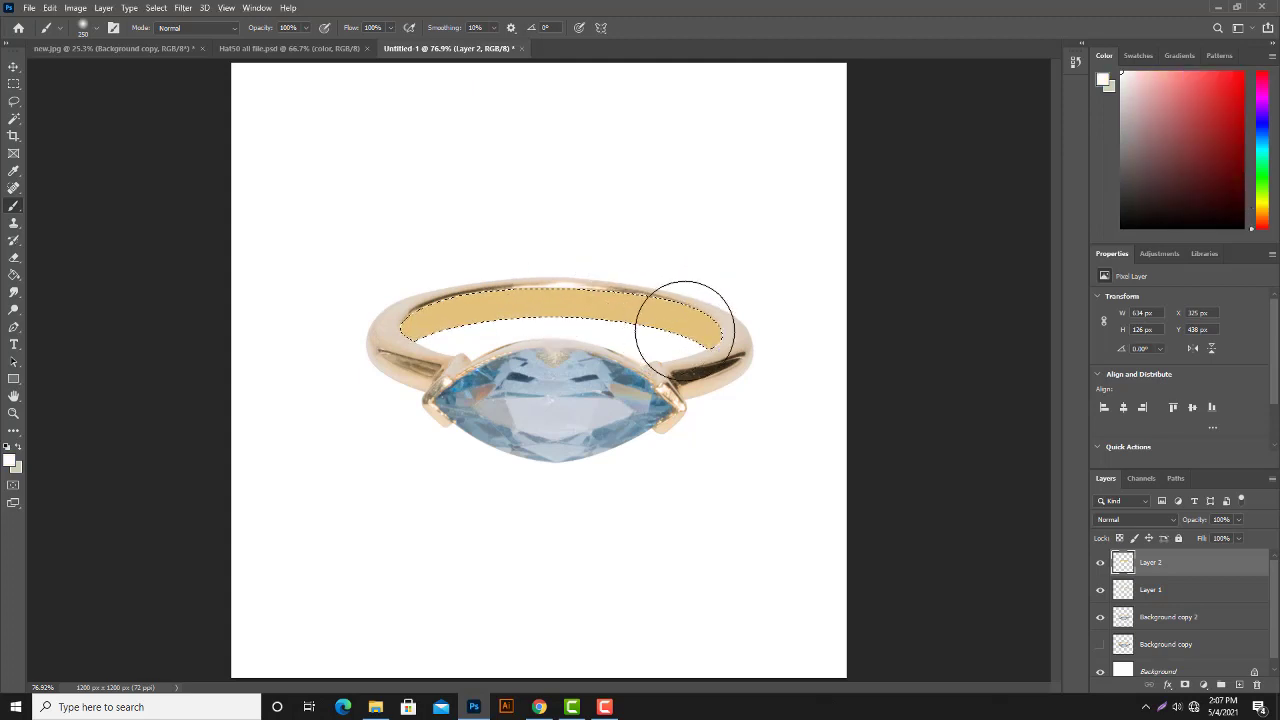
drag(725, 338, 729, 314)
drag(380, 343, 382, 340)
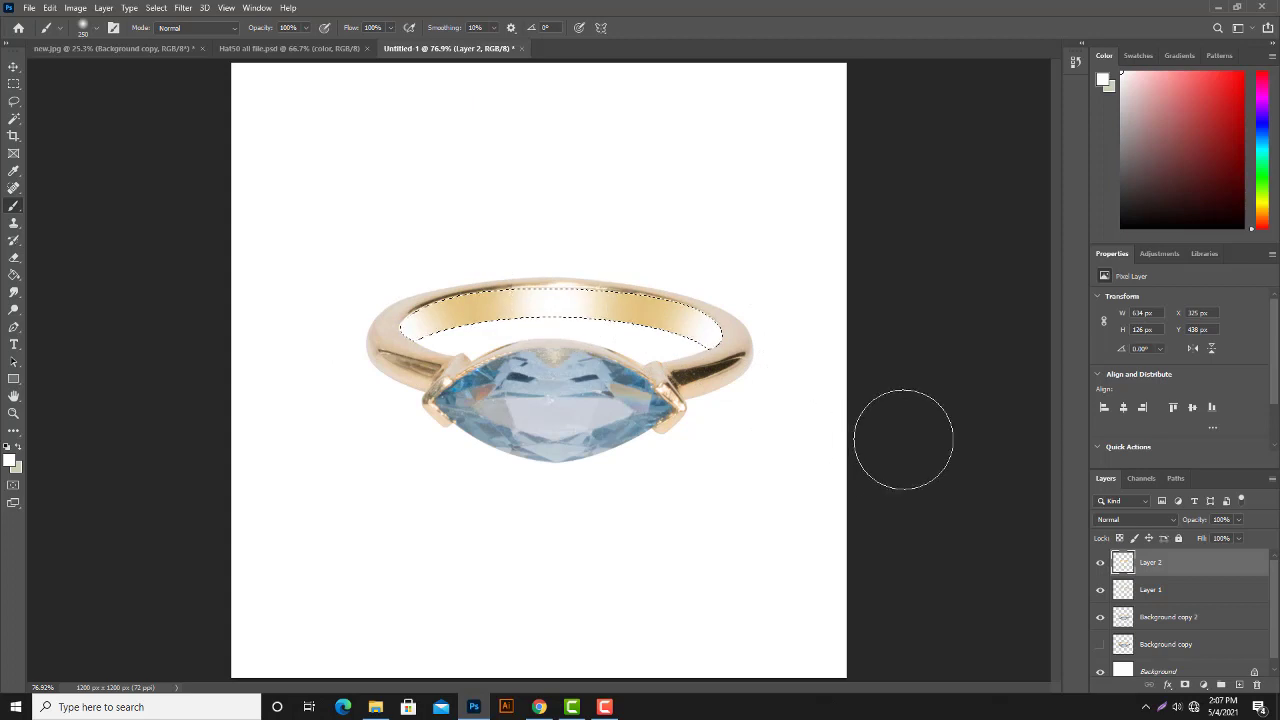
Step: Try Color blend on Layer 2, revert to Normal, dab more white, and add a layer
click(1170, 520)
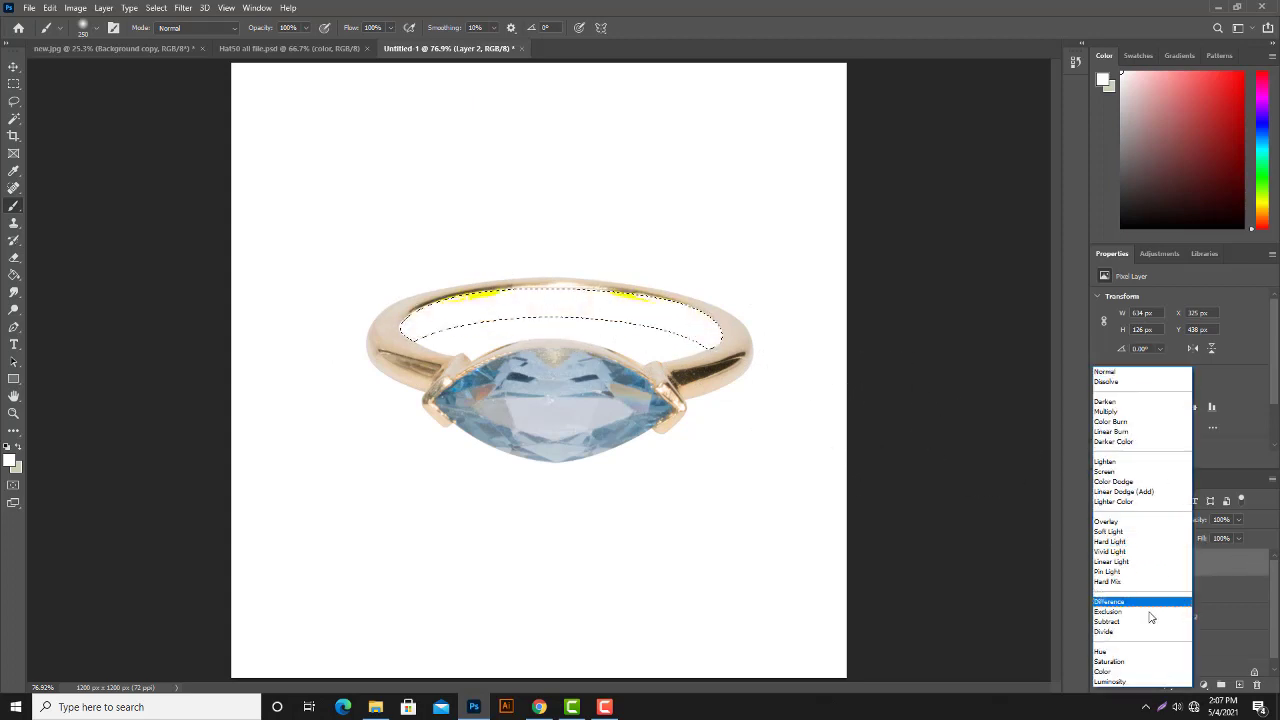
click(1110, 673)
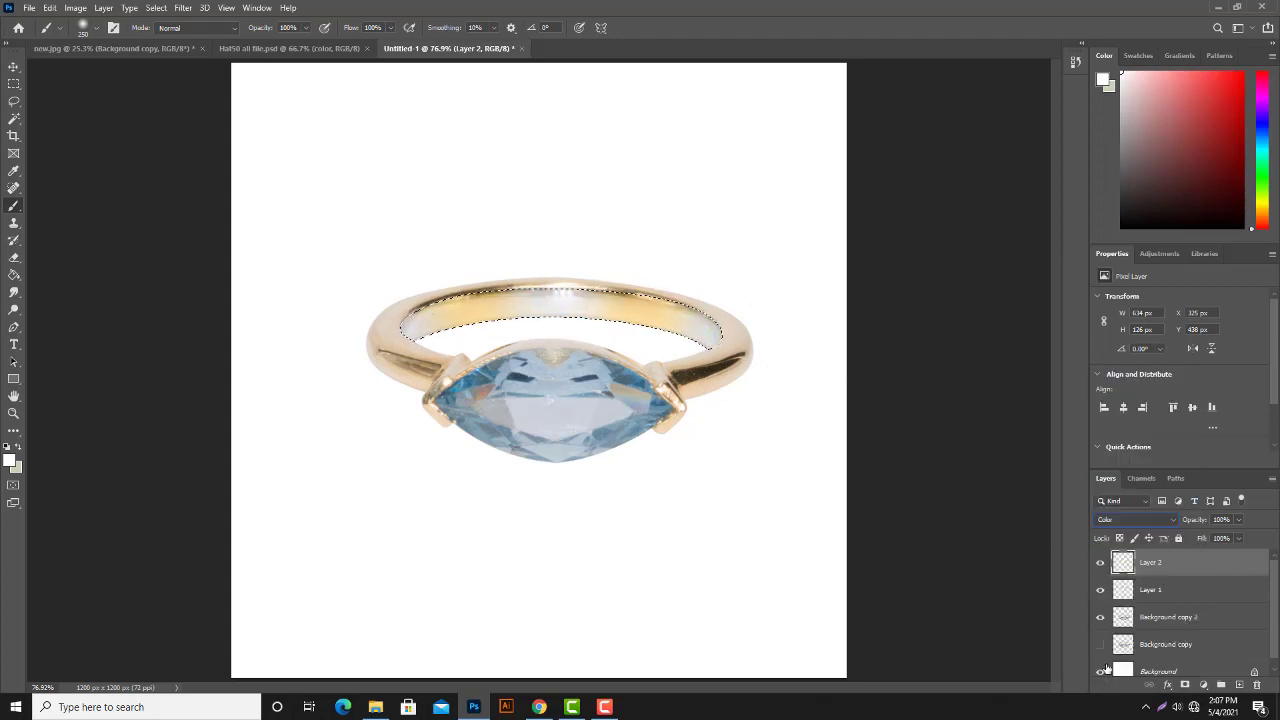
key(ctrl+d)
click(1135, 518)
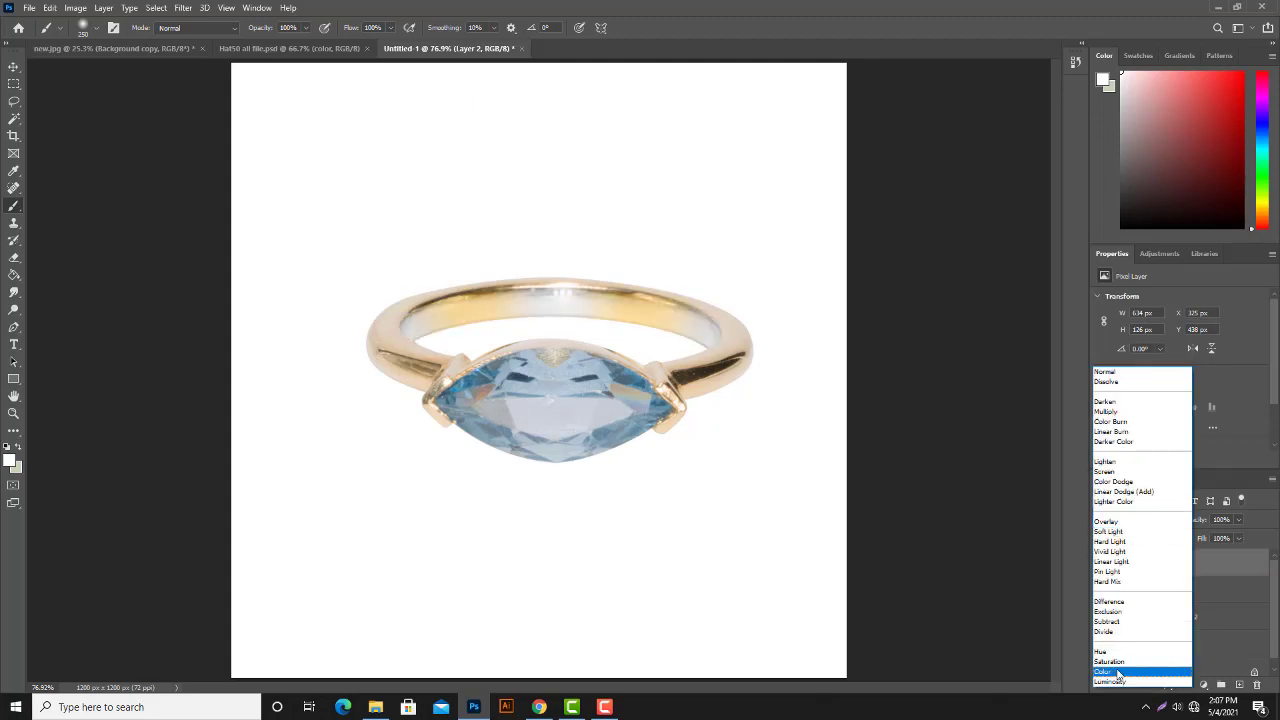
click(1117, 659)
click(1118, 519)
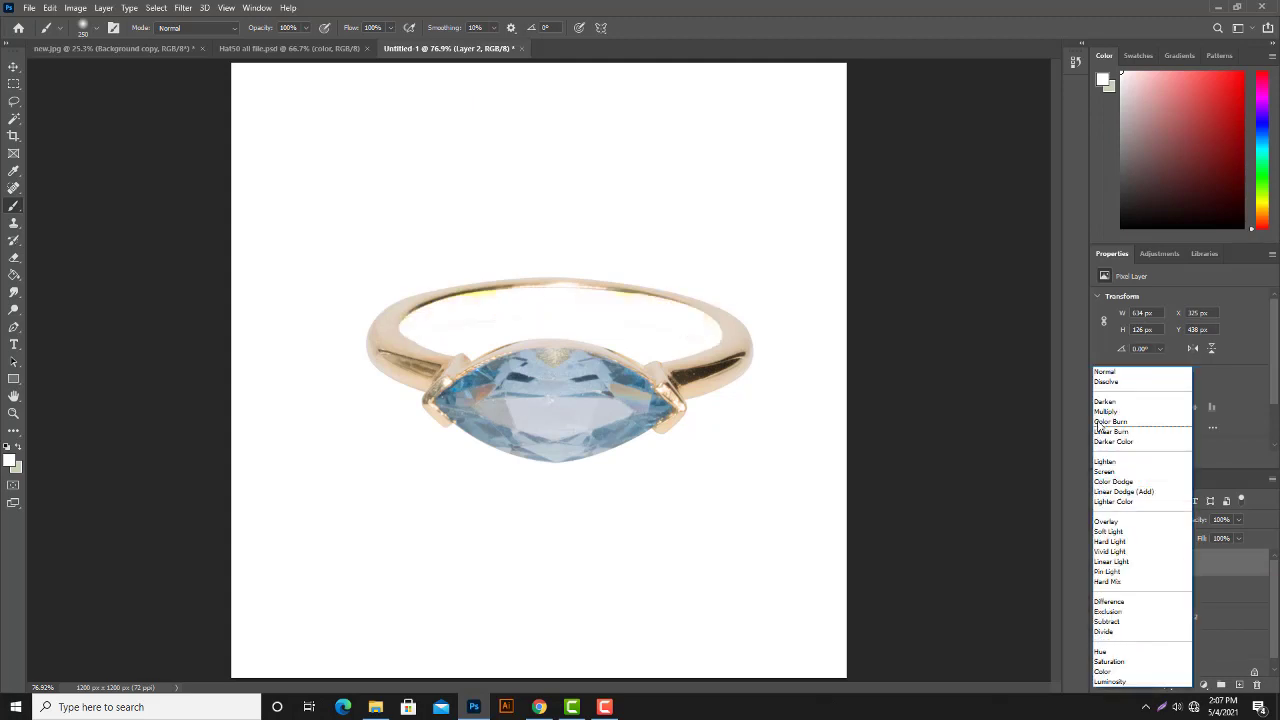
click(1110, 372)
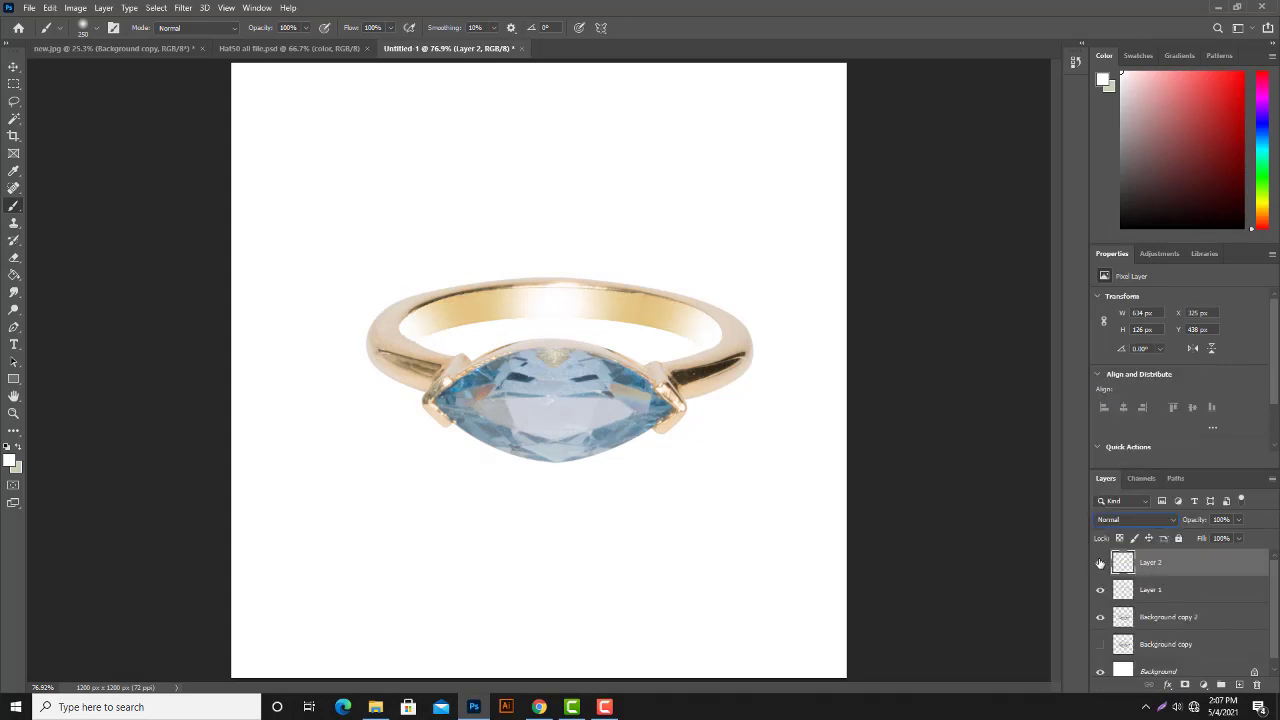
click(1100, 563)
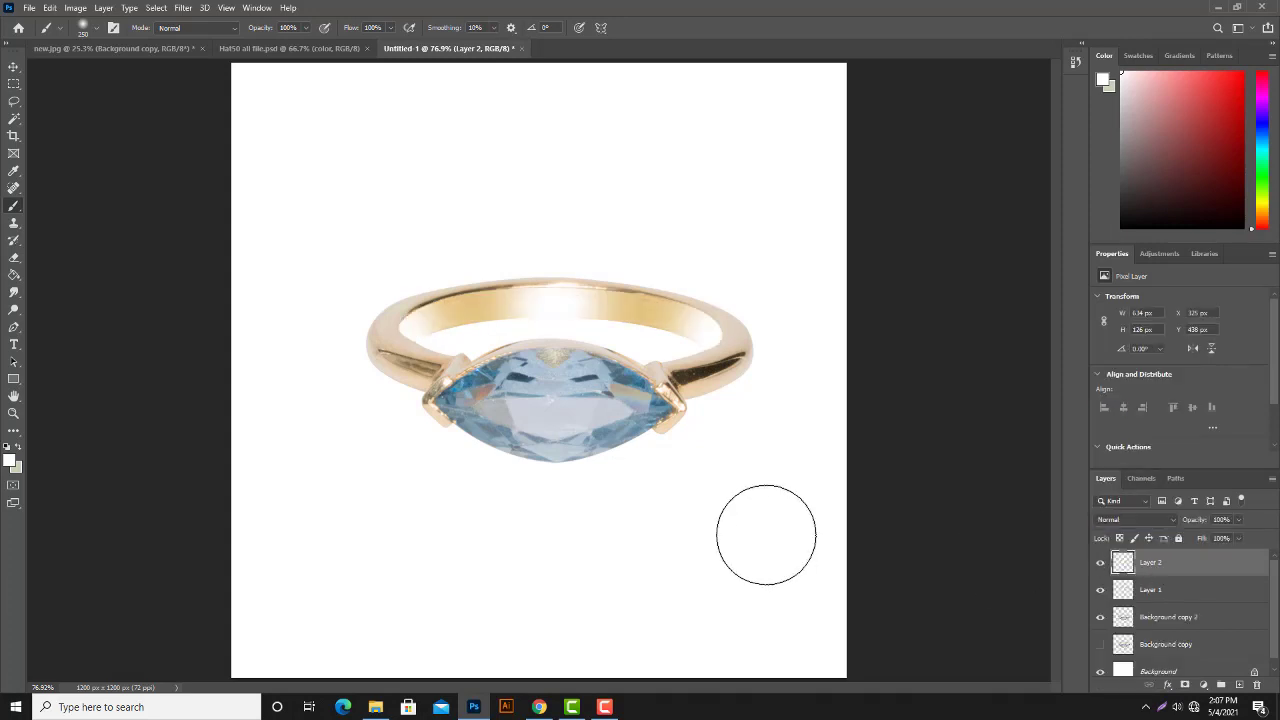
click(694, 327)
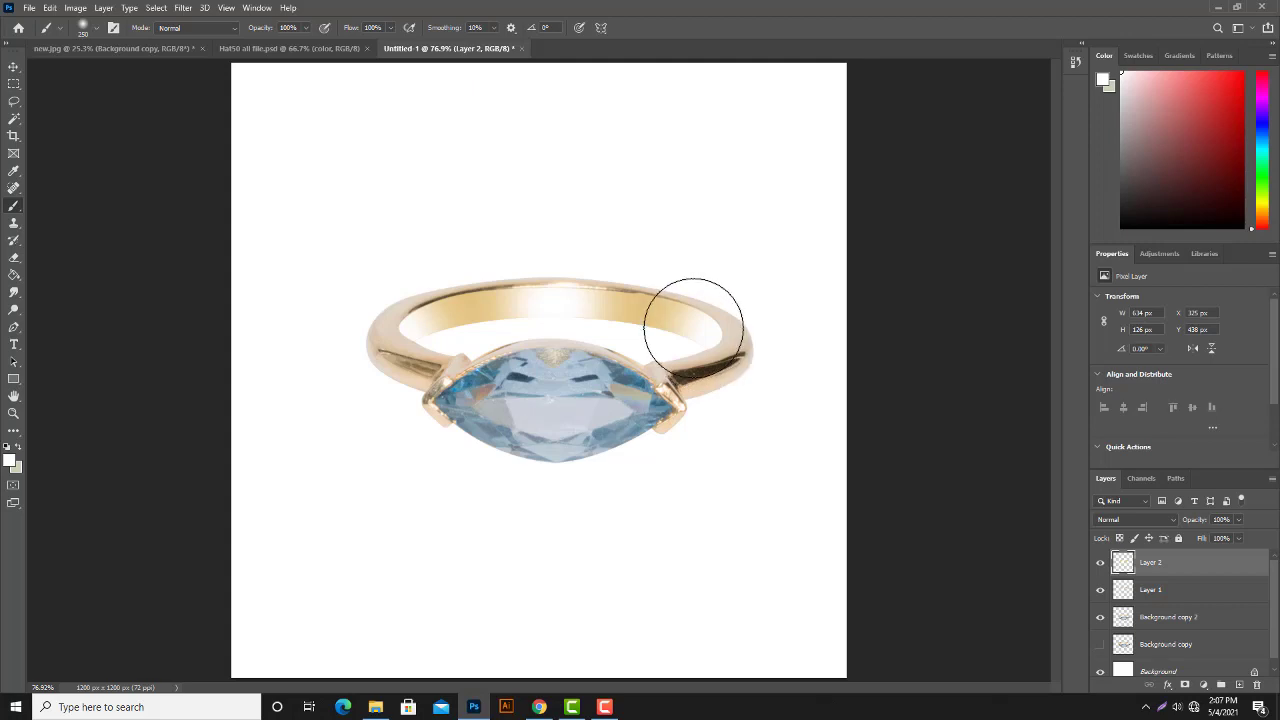
click(1157, 618)
Step: Load the ring's outline as a selection and delete the empty Layer 3
click(1239, 685)
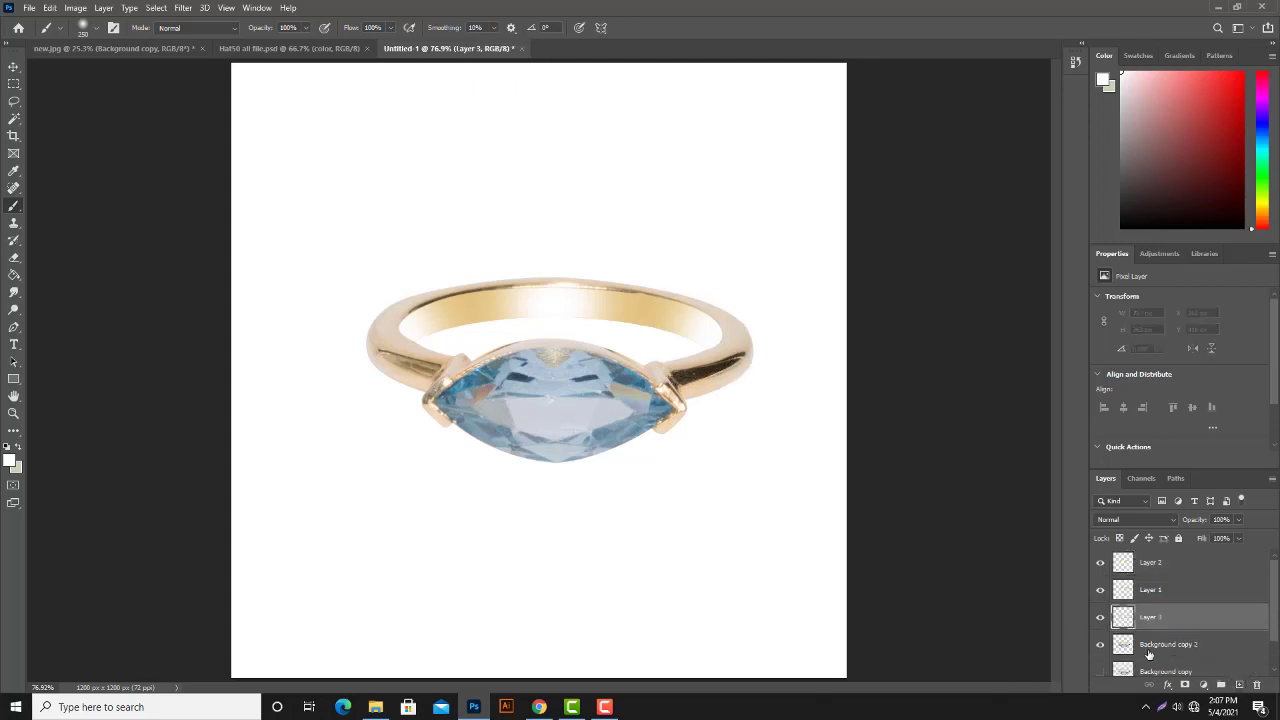
click(1122, 645)
click(1150, 617)
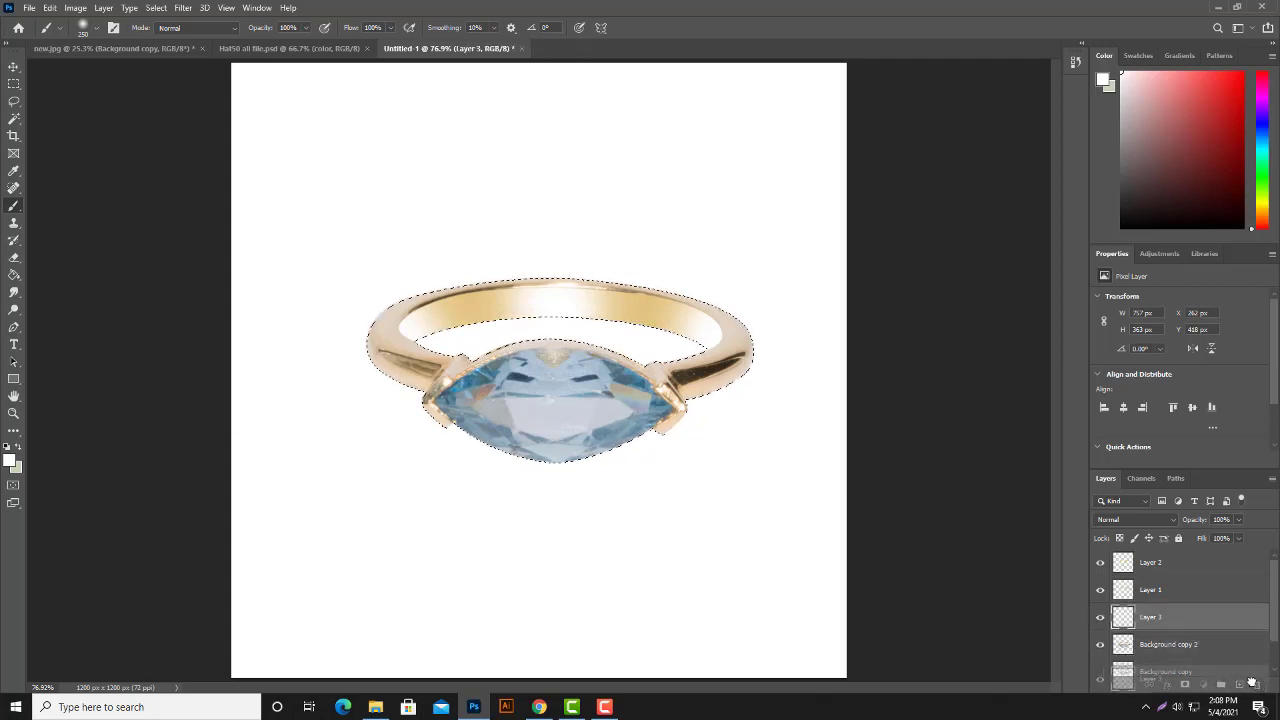
drag(1160, 627, 1256, 685)
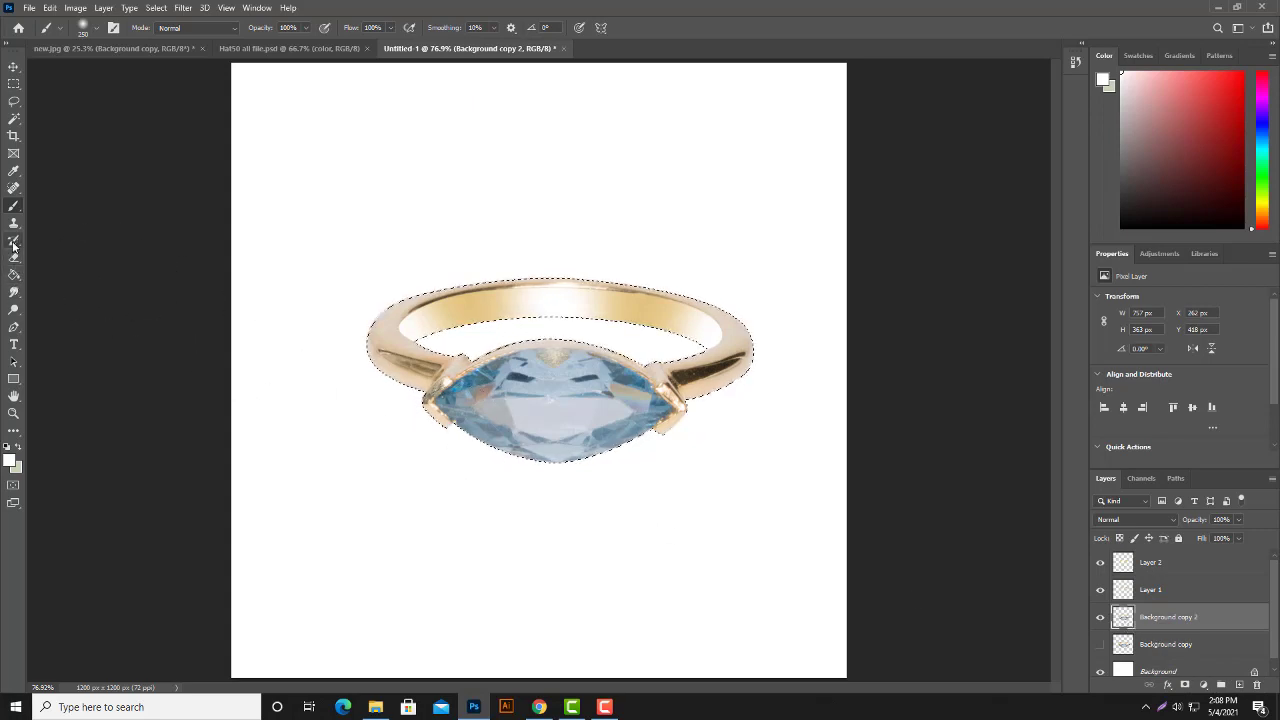
Step: Switch to the Mixer Brush Tool and zoom in close on the ring
right_click(13, 206)
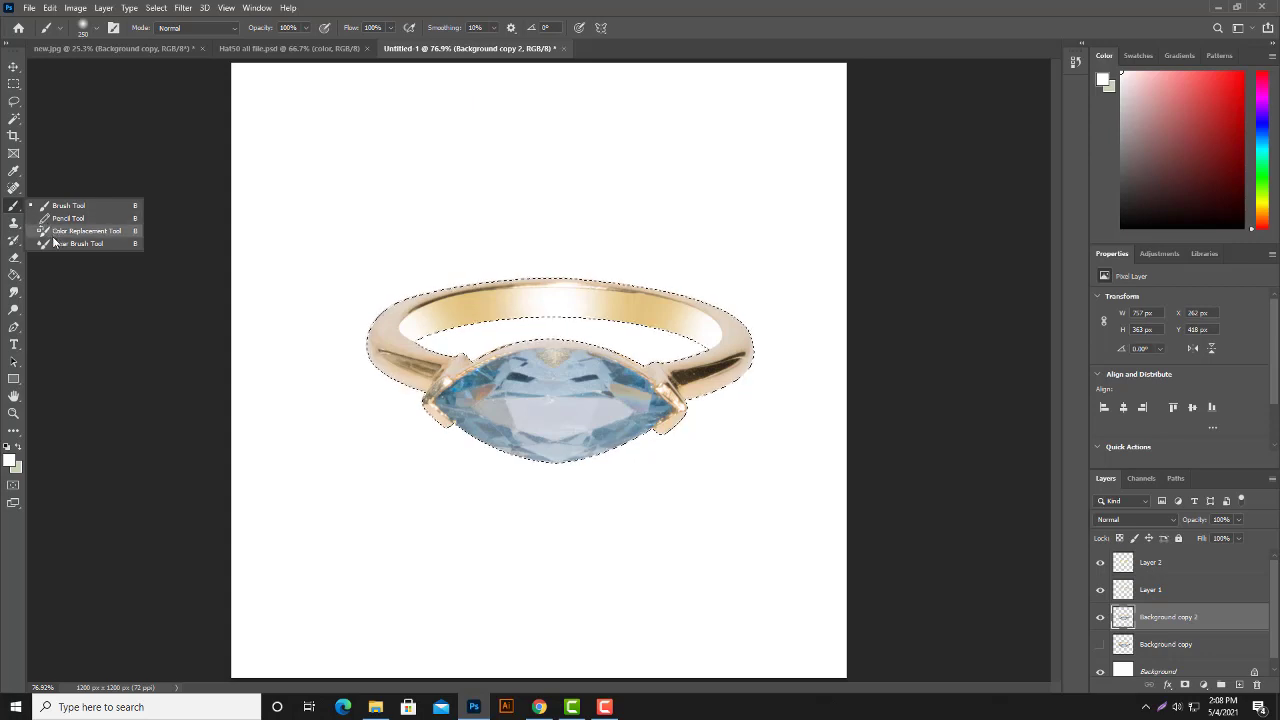
click(55, 244)
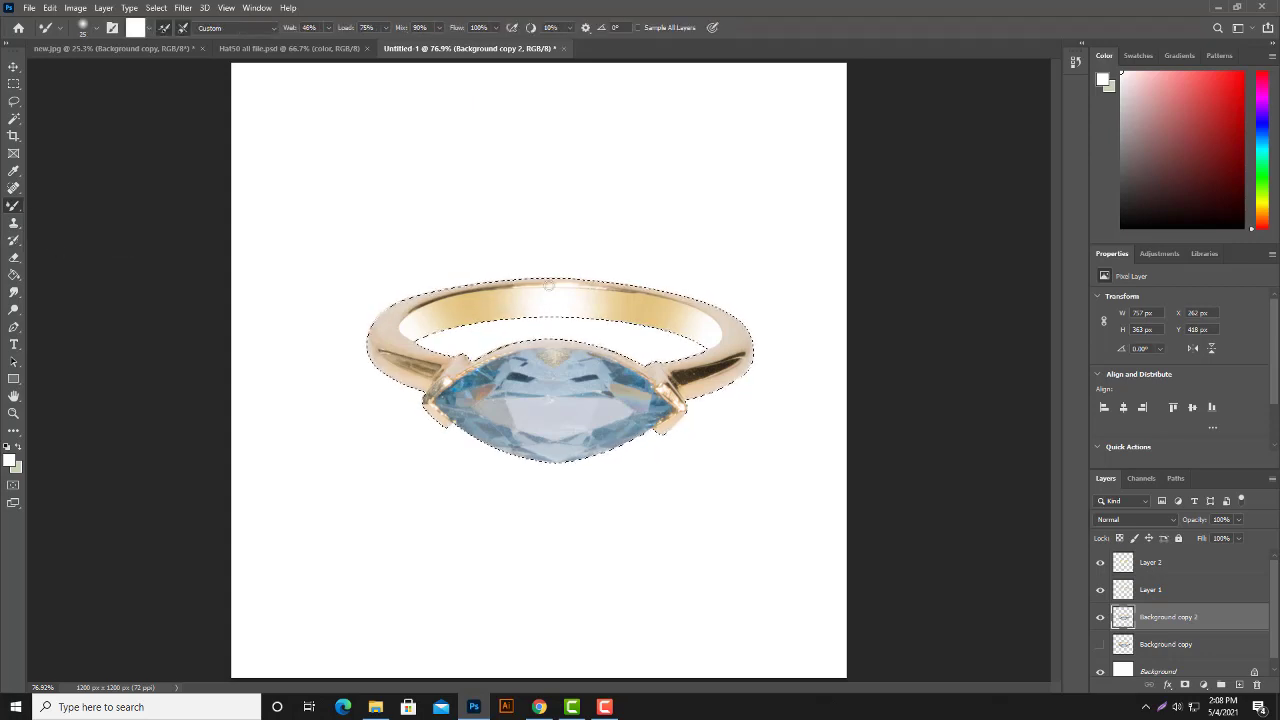
key(ctrl+d)
key(ctrl+plus)
key(ctrl+plus)
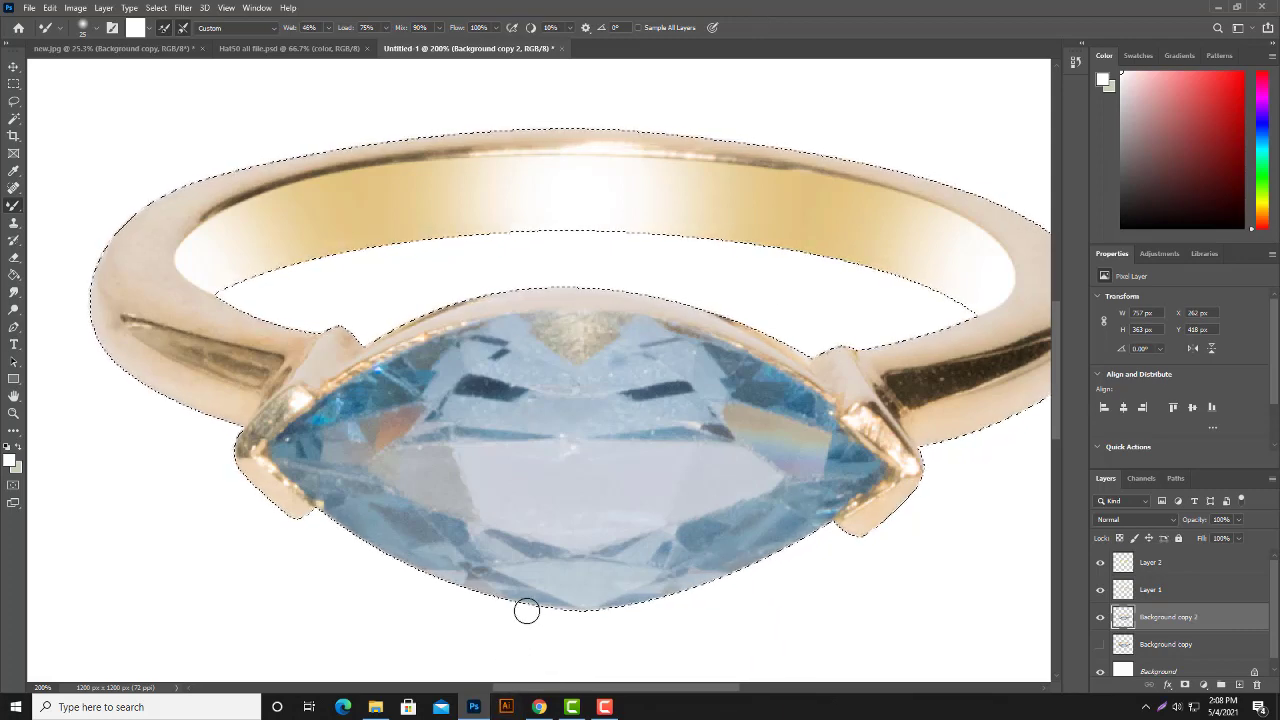
mouse_move(604, 707)
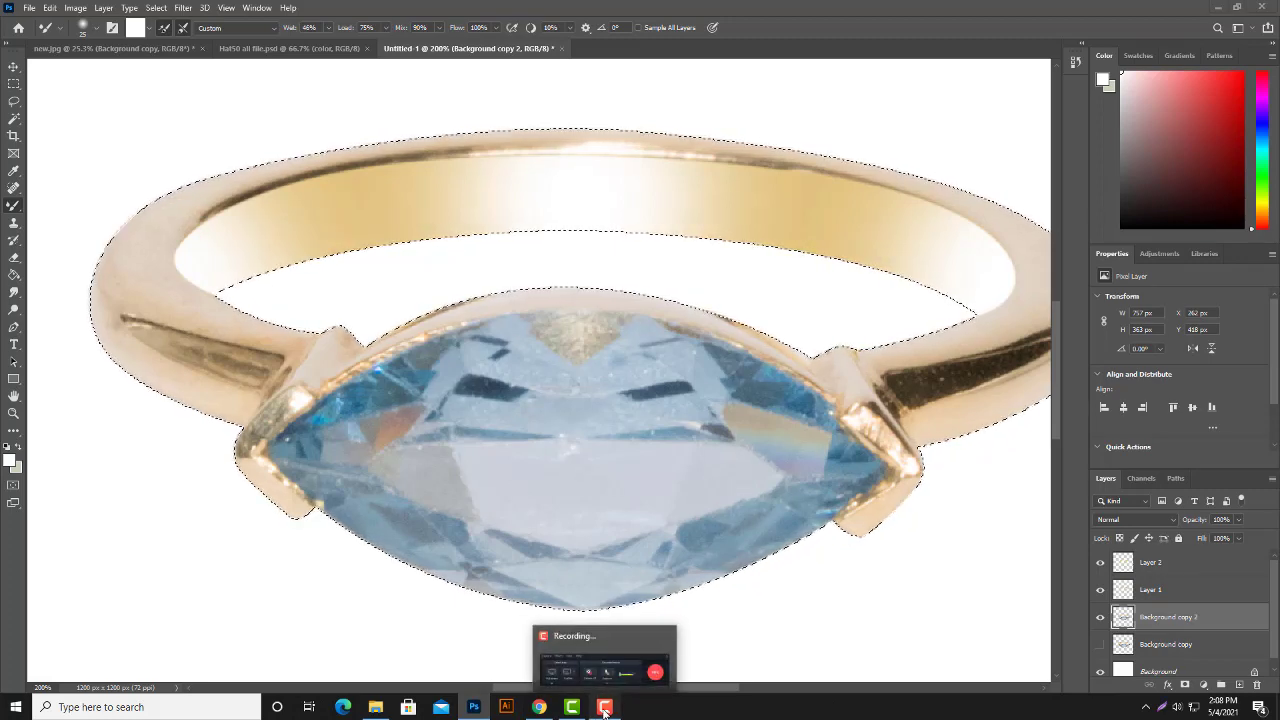
Step: Add a new empty layer above Layer 2
click(604, 707)
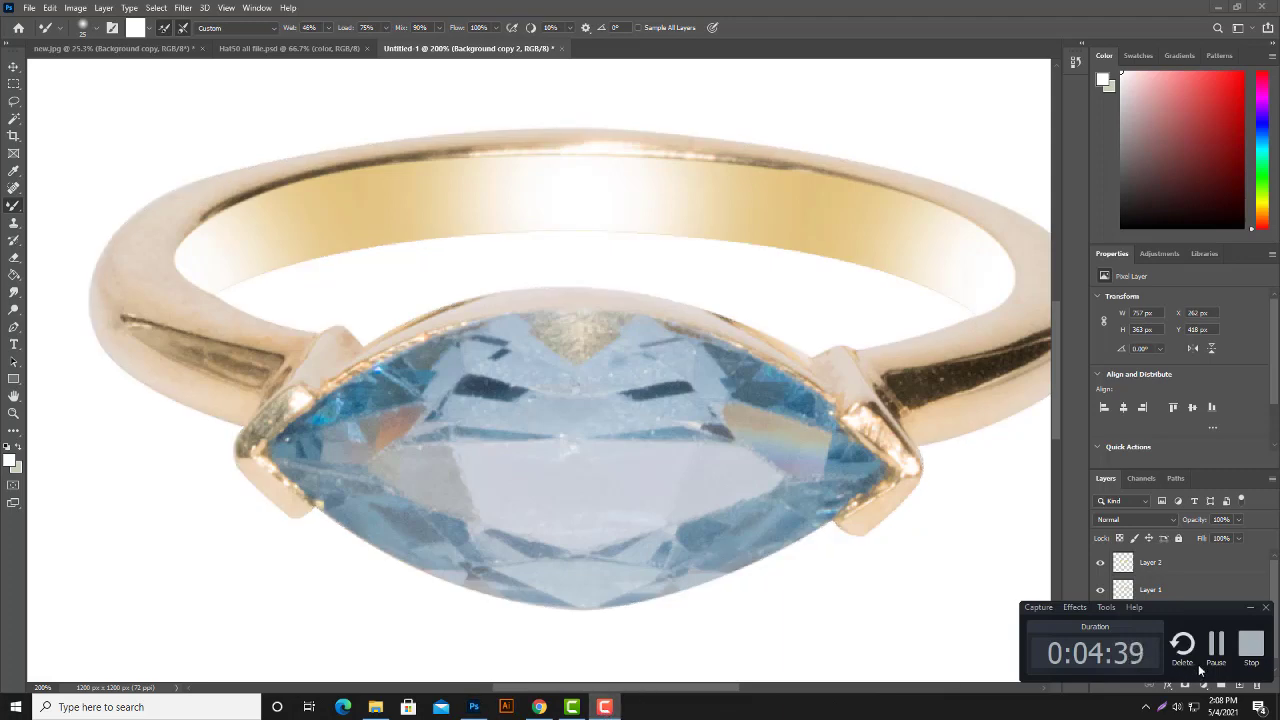
click(1215, 645)
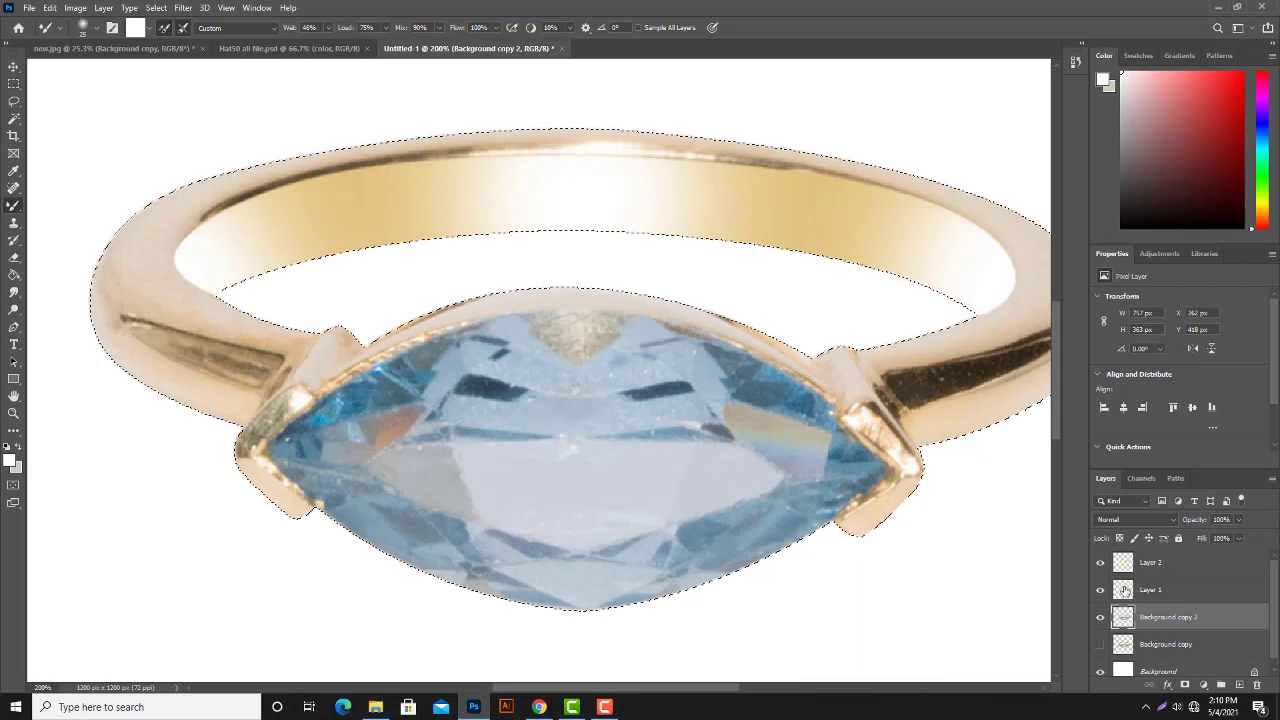
click(1133, 588)
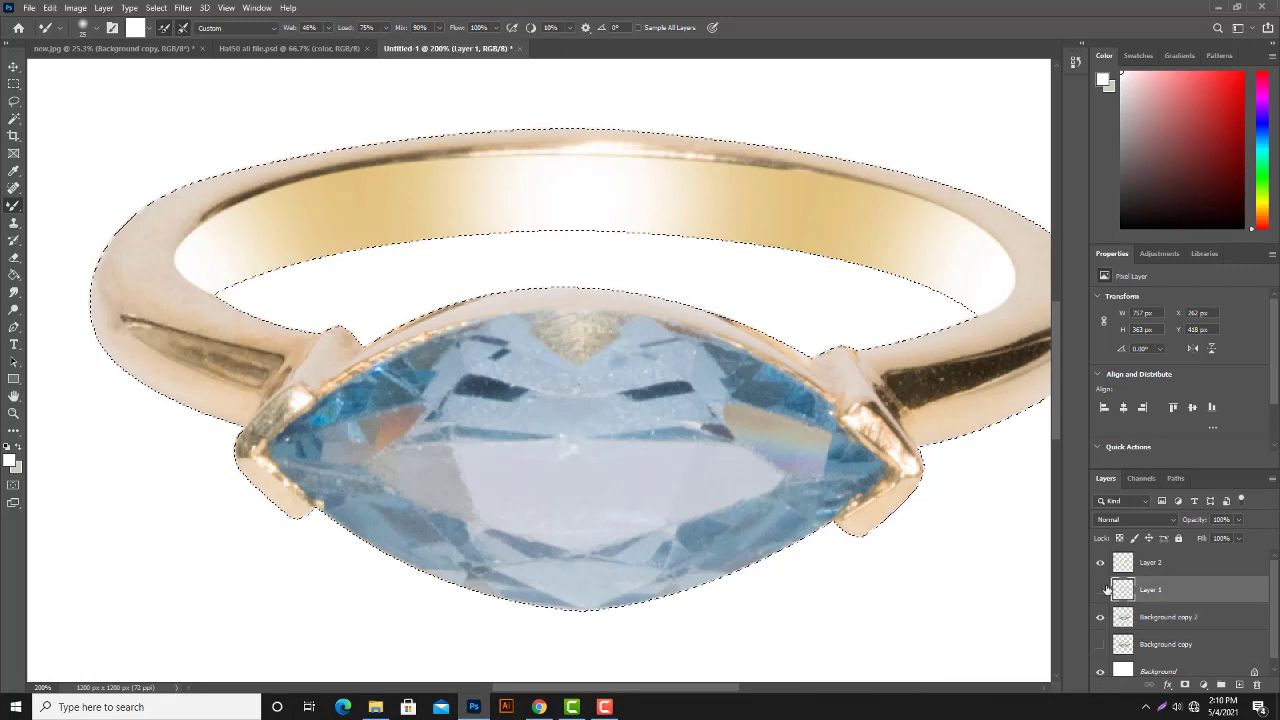
click(1124, 566)
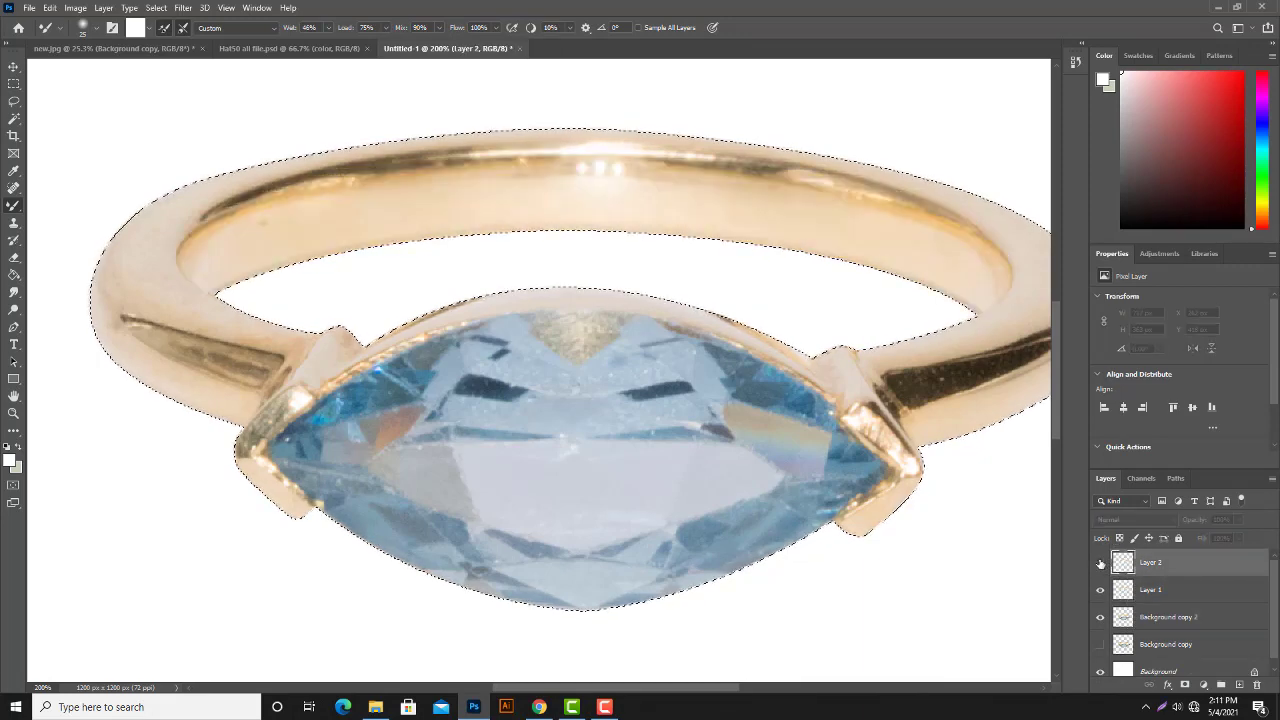
click(1239, 685)
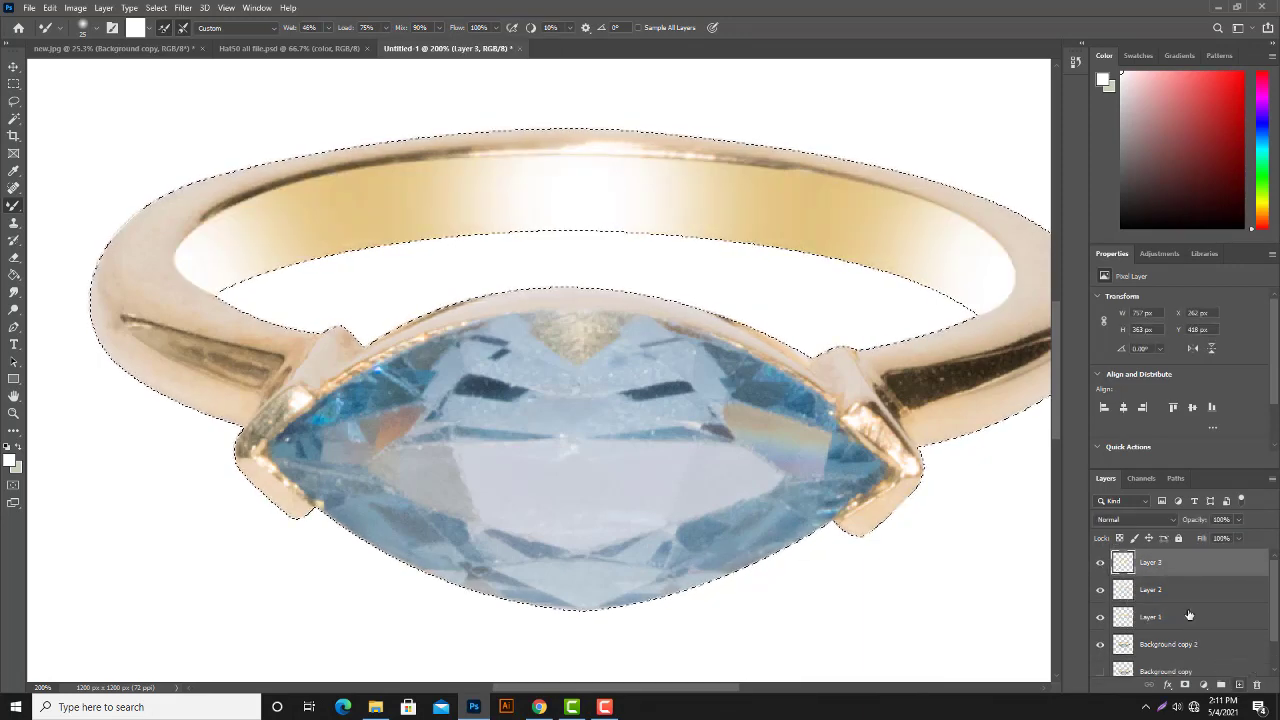
Step: Fill the ring selection with the gold sampled from the Hat50 all file.psd swatch
click(1163, 645)
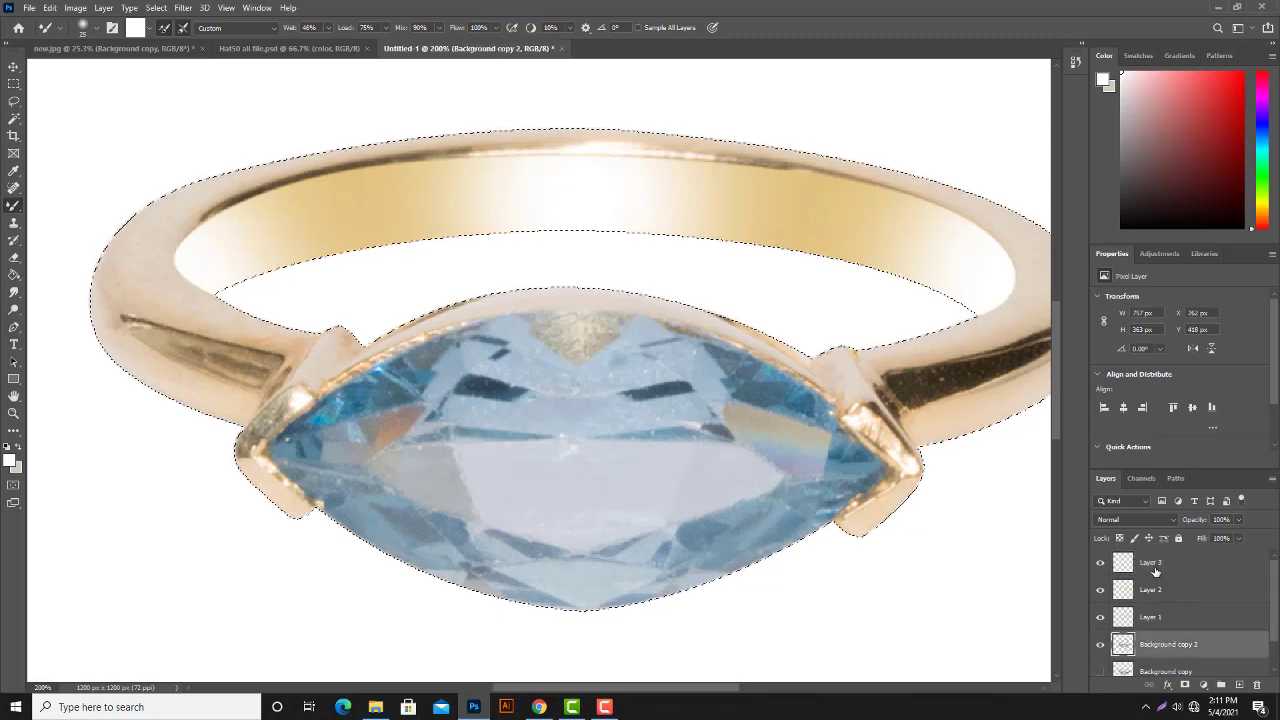
click(1152, 568)
click(14, 275)
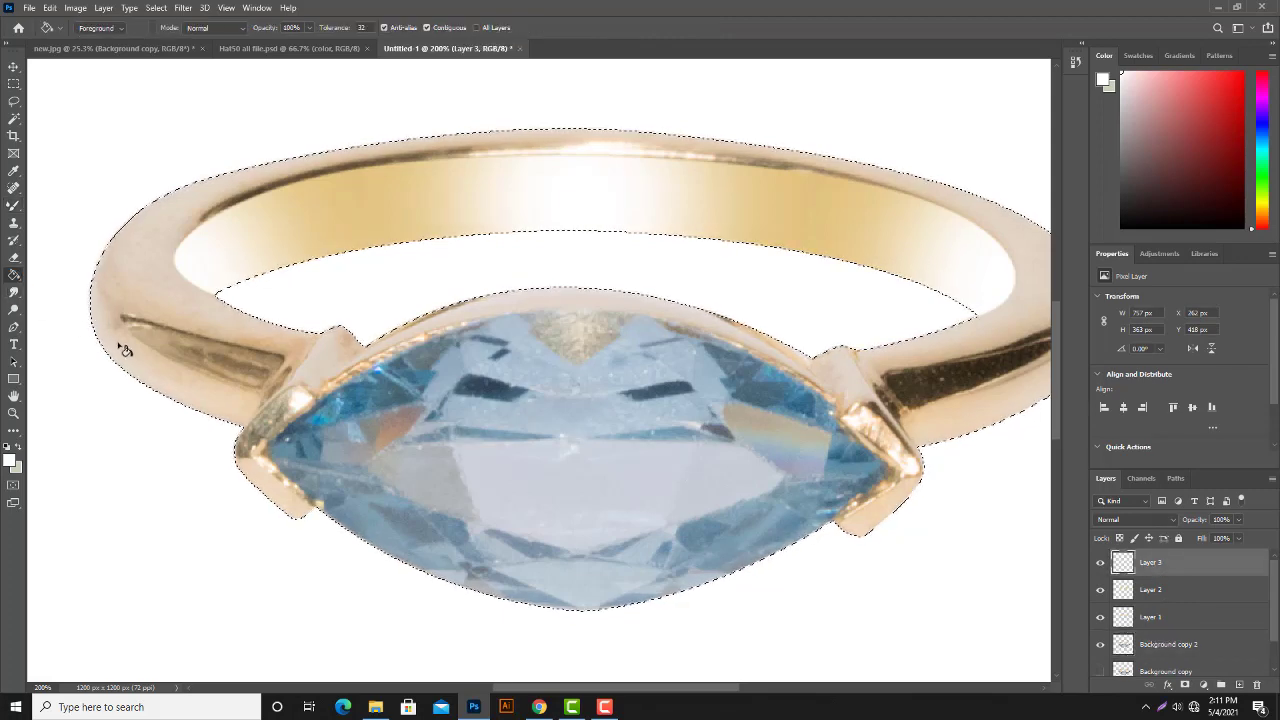
click(285, 48)
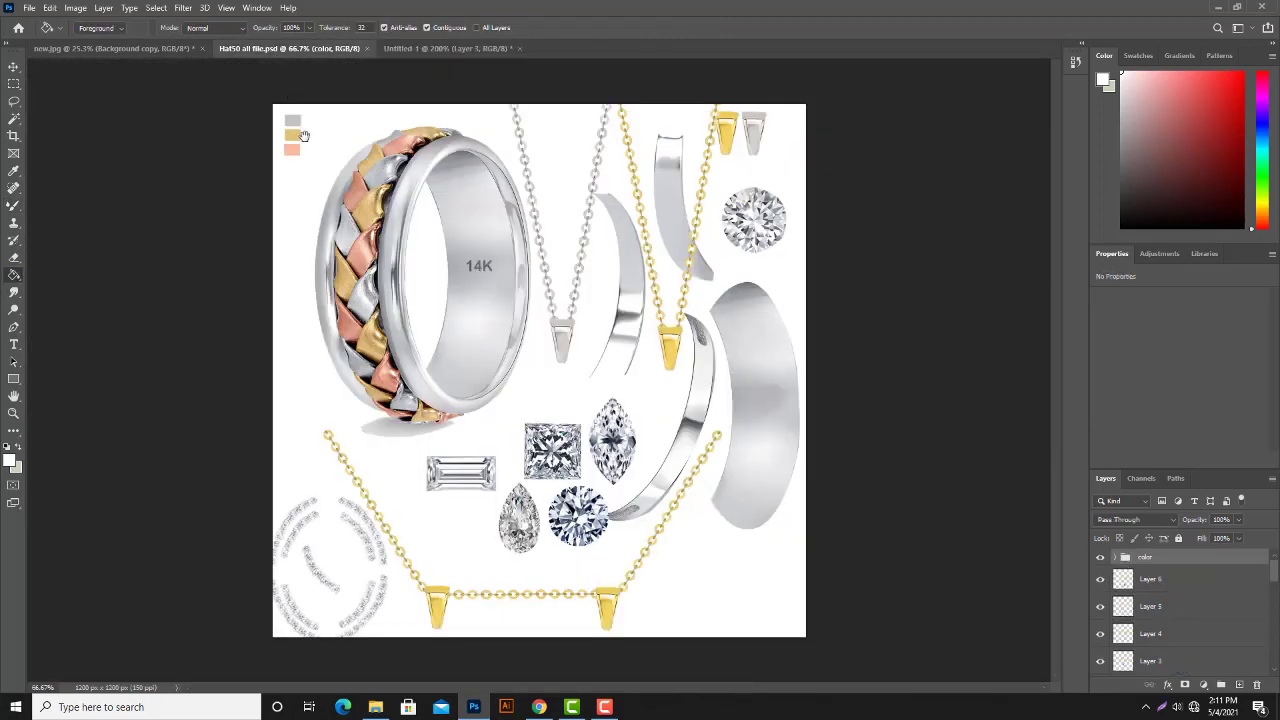
alt+click(293, 134)
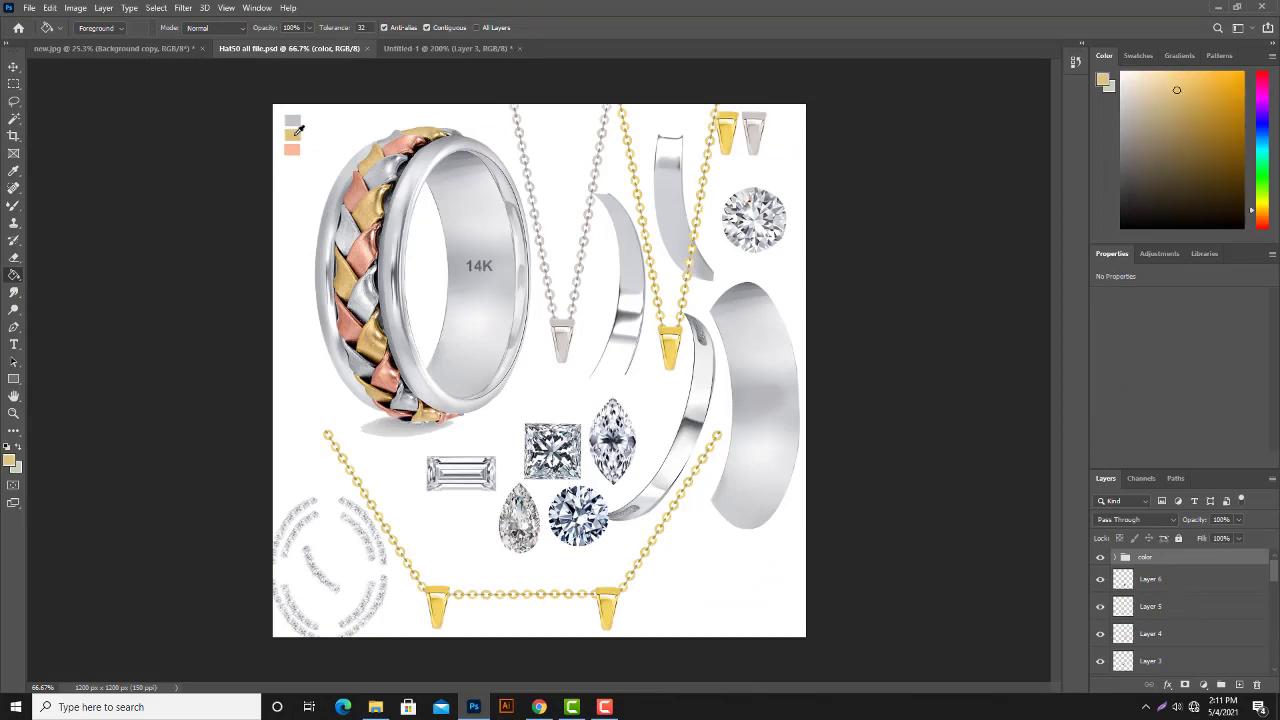
click(434, 48)
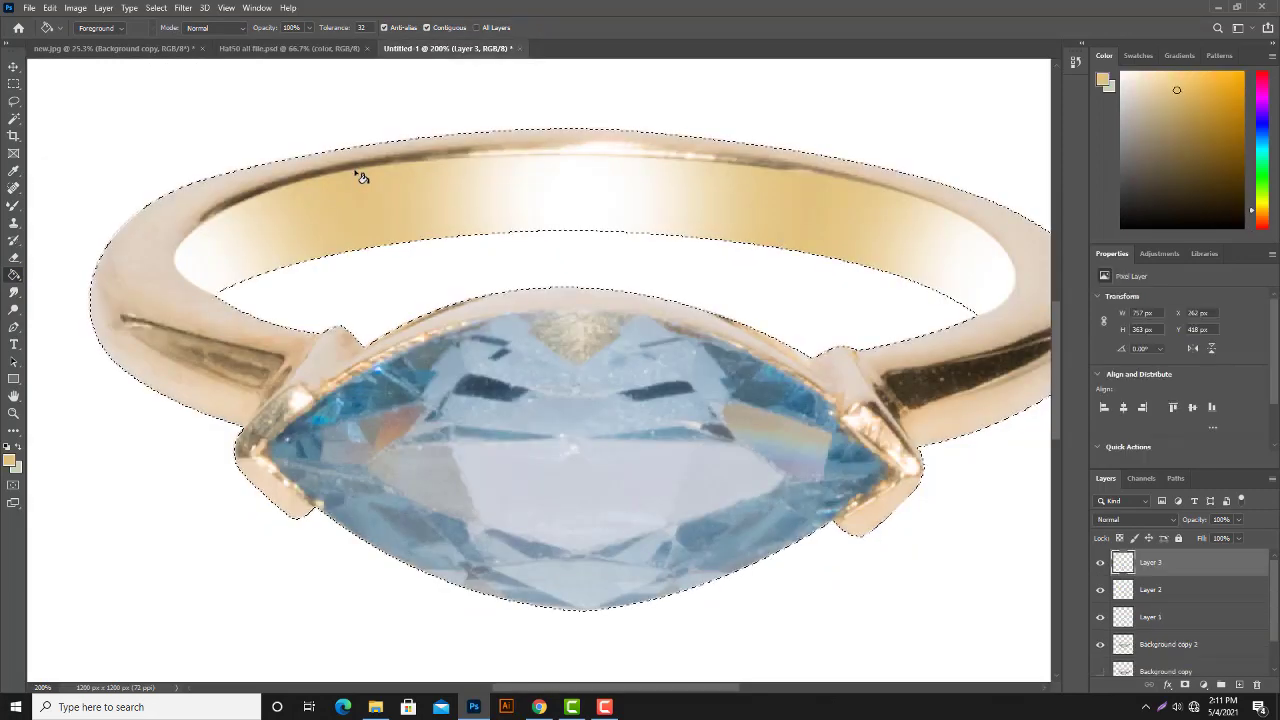
click(490, 290)
Step: Set the gold layer's blend mode to Color and make Background copy 2 active
click(1174, 519)
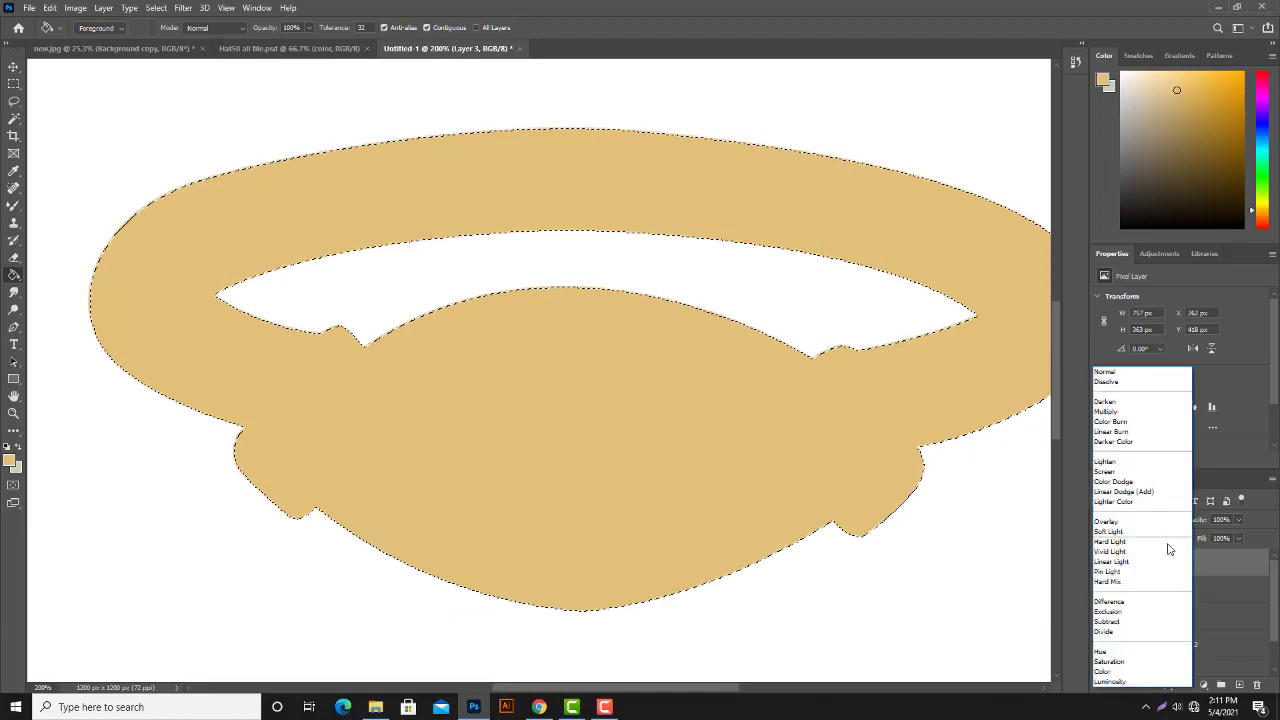
click(1127, 671)
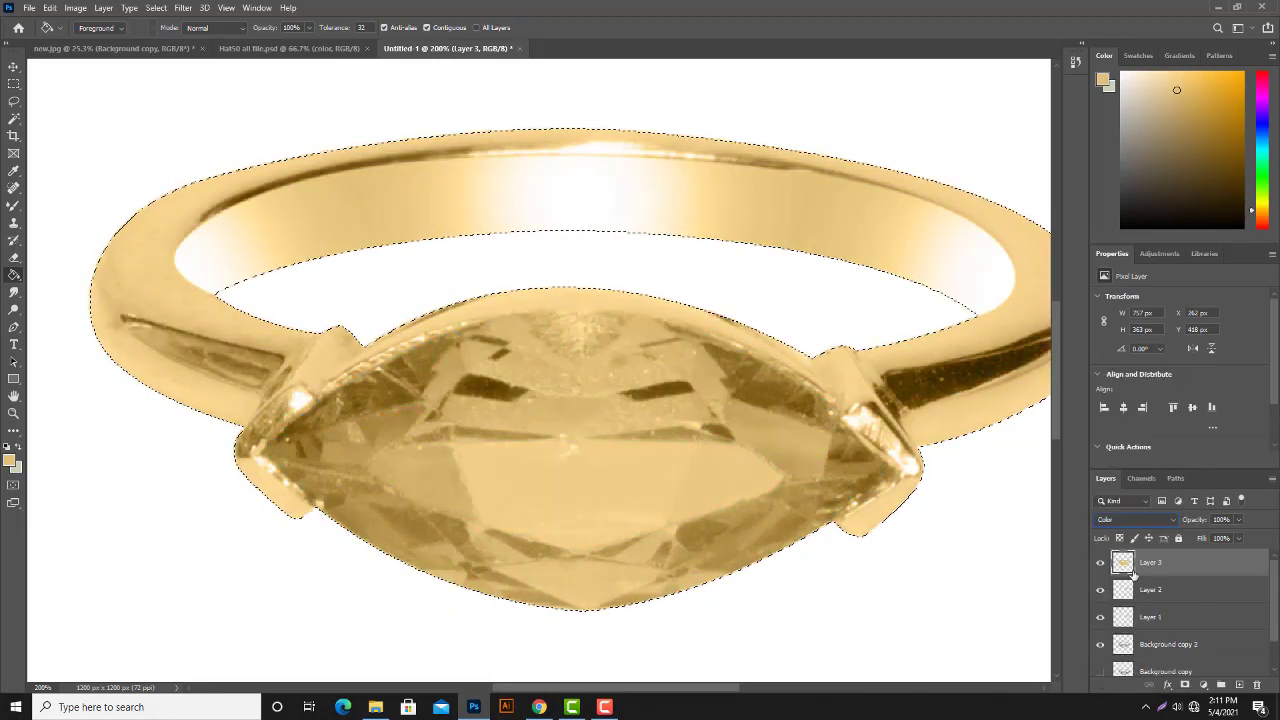
click(1120, 650)
Step: Hide gold Layer 3 and try a Brightness/Contrast adjustment, entering -6 then dragging brightness up
click(1100, 562)
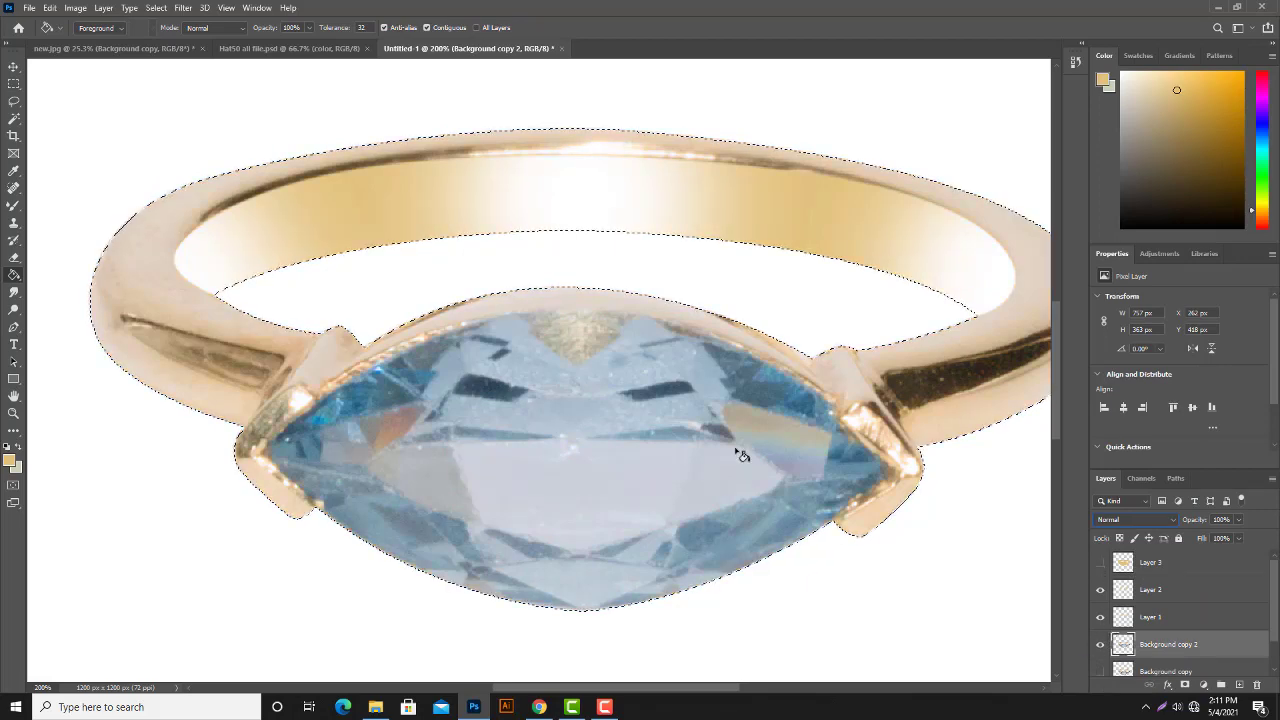
drag(14, 291, 52, 319)
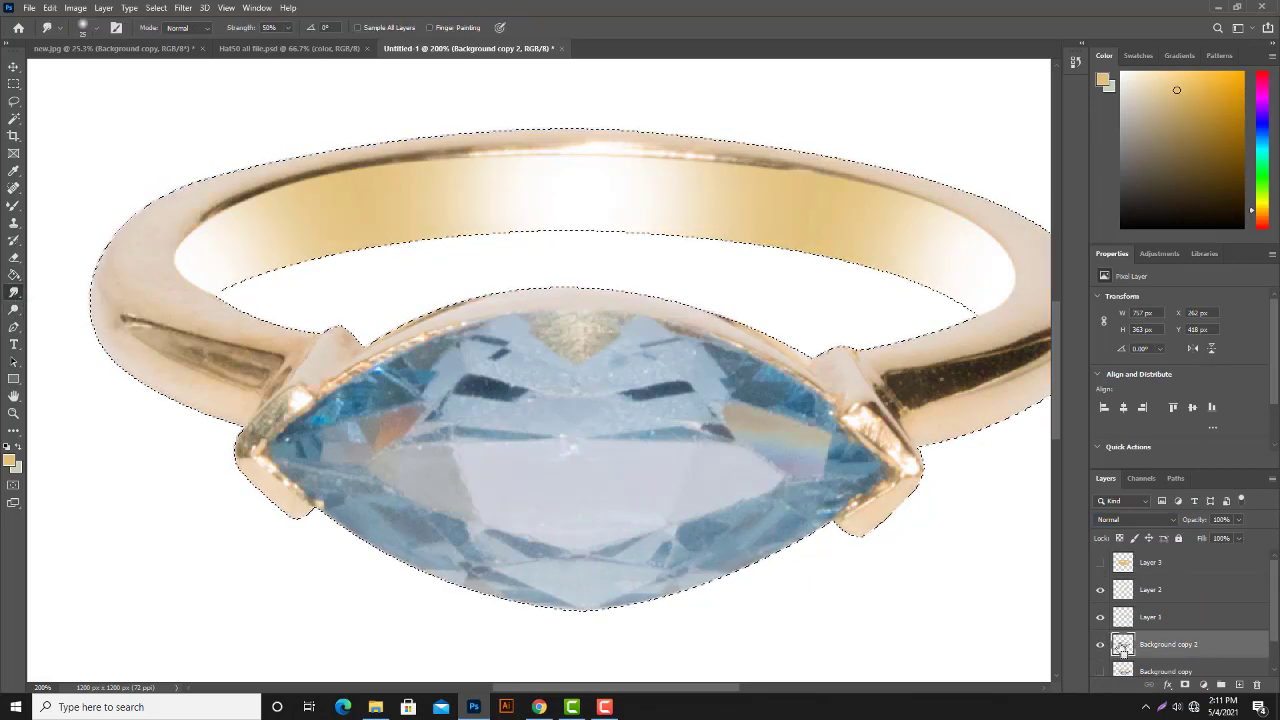
click(1159, 253)
click(1106, 286)
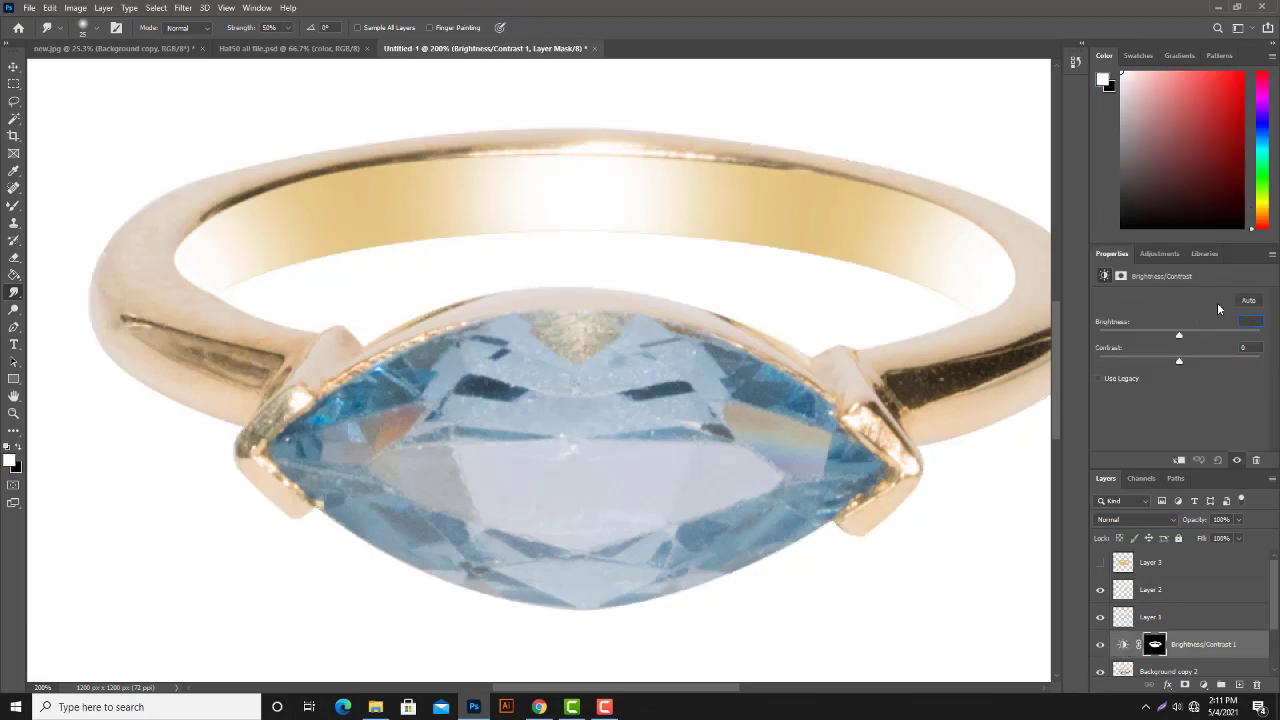
click(1184, 341)
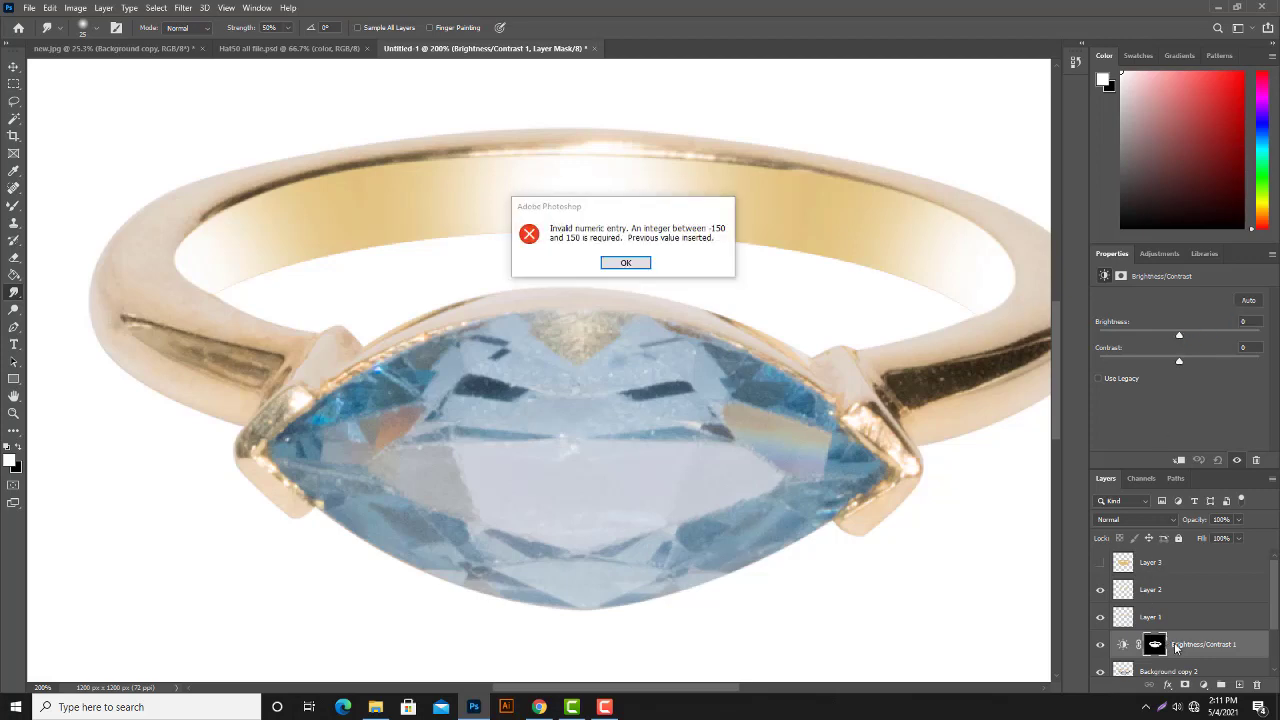
click(625, 263)
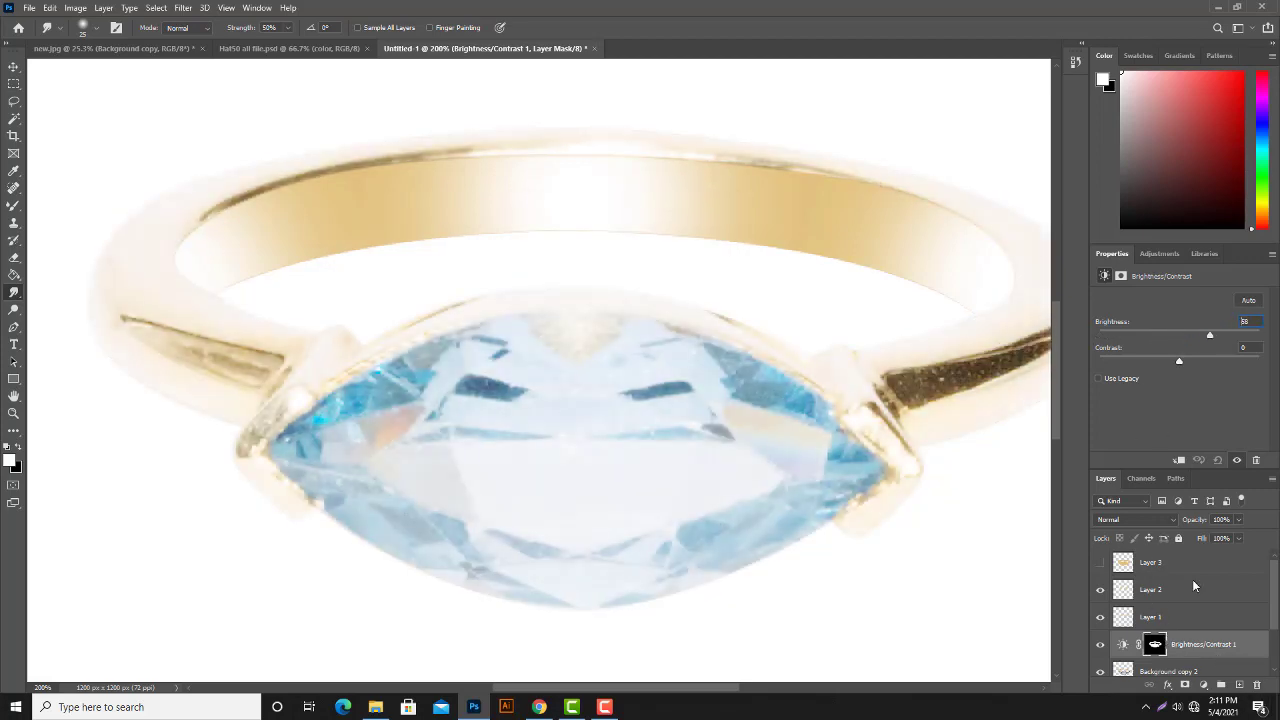
text(-6)
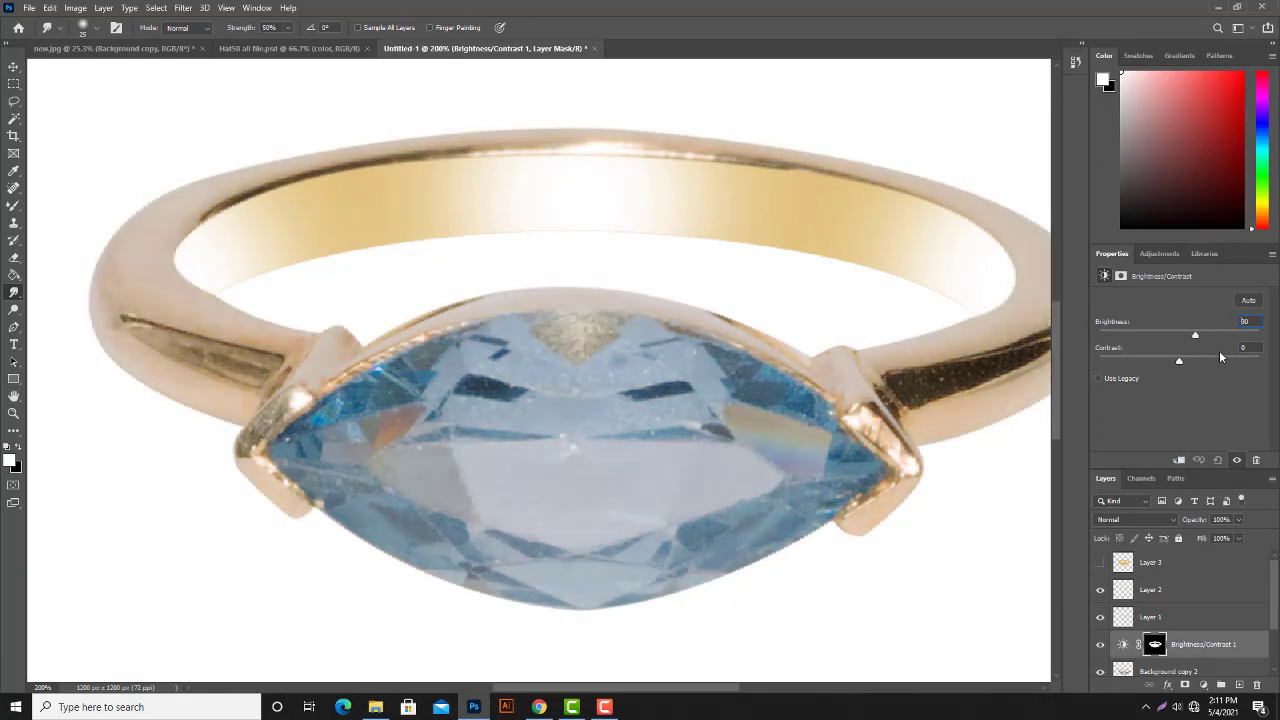
mouse_move(1178, 335)
mouse_down()
mouse_move(1207, 338)
mouse_move(1190, 336)
mouse_up()
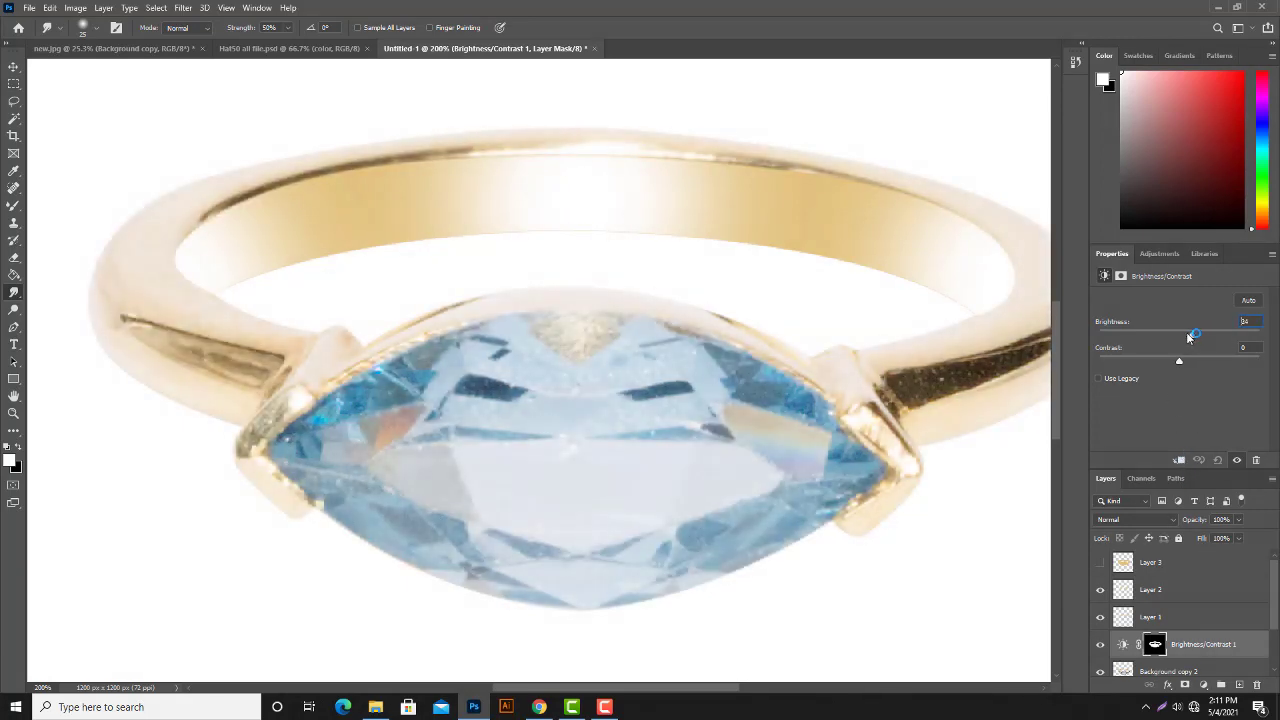
Step: Delete the old brightness layer and add a ring-only Brightness/Contrast raised to about 18
drag(1218, 647, 1256, 684)
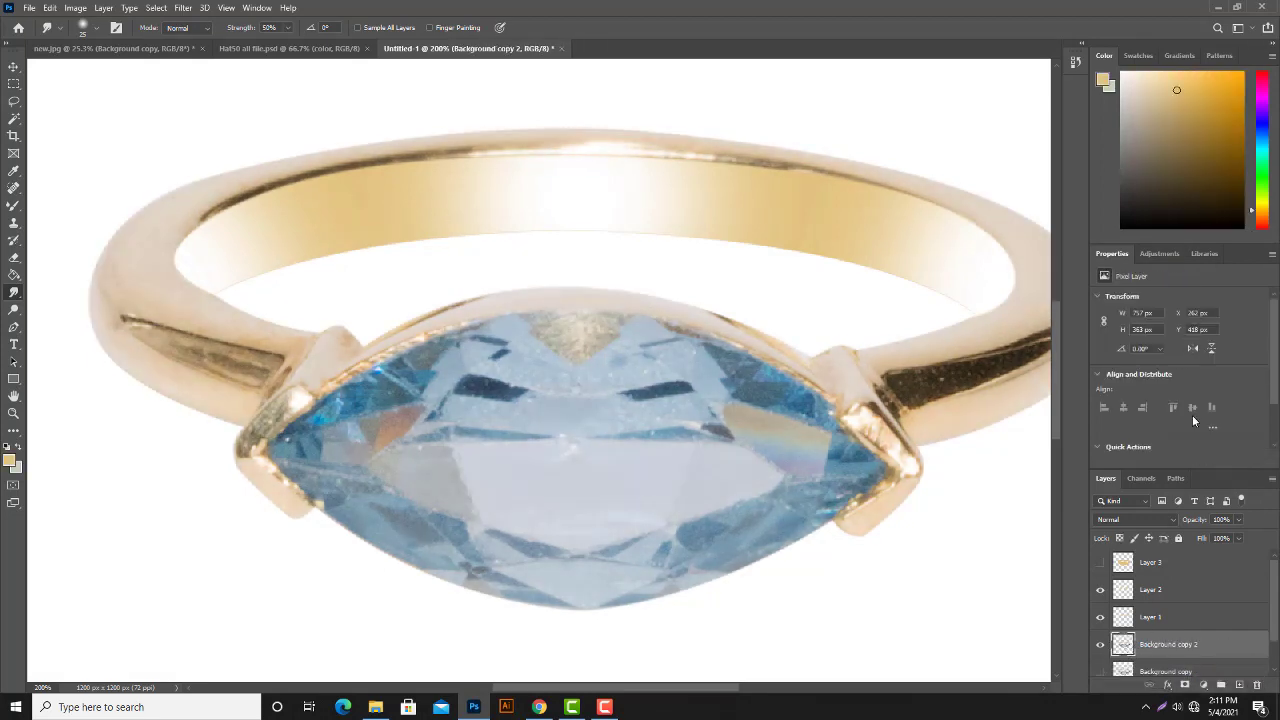
key(ctrl+shift+d)
click(1203, 253)
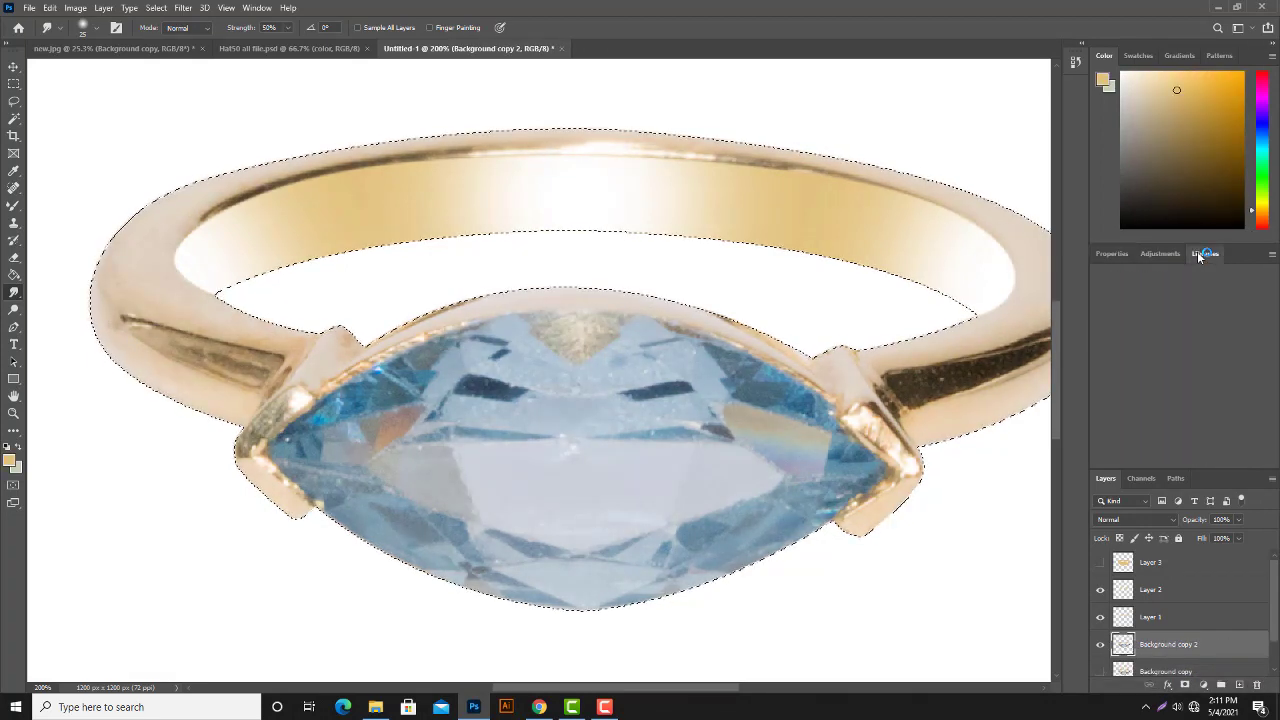
click(1108, 254)
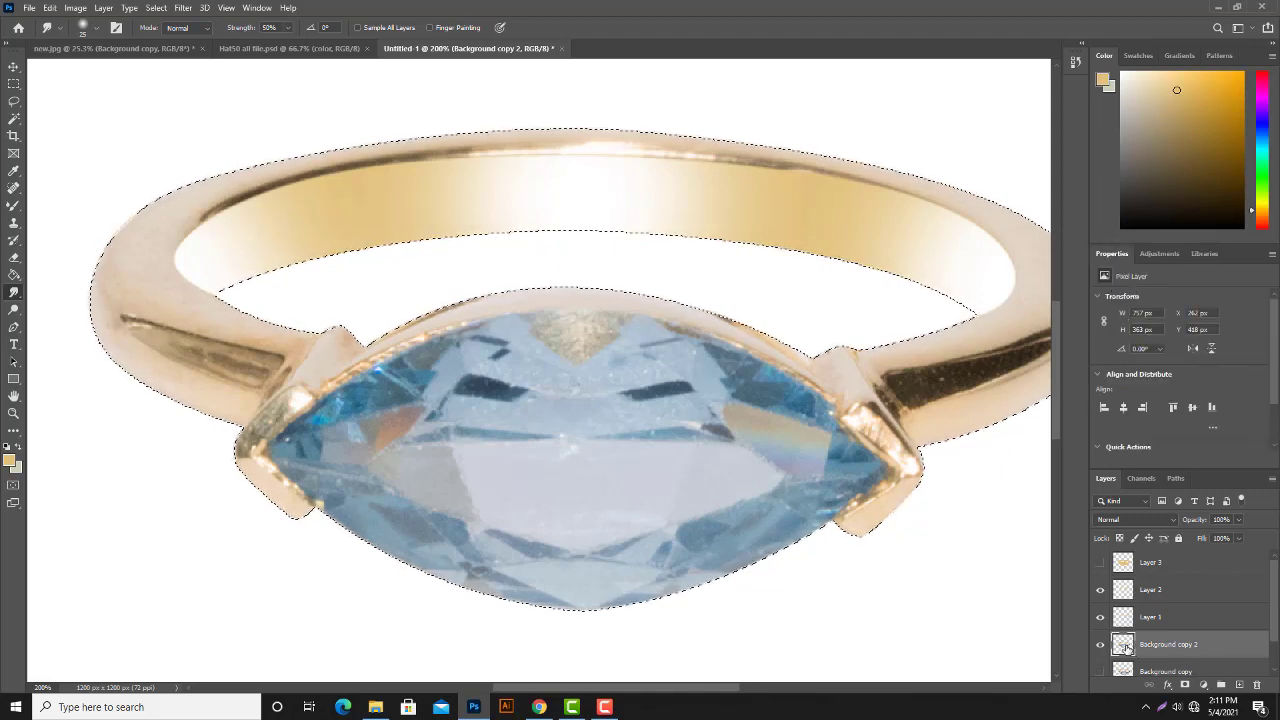
click(1156, 254)
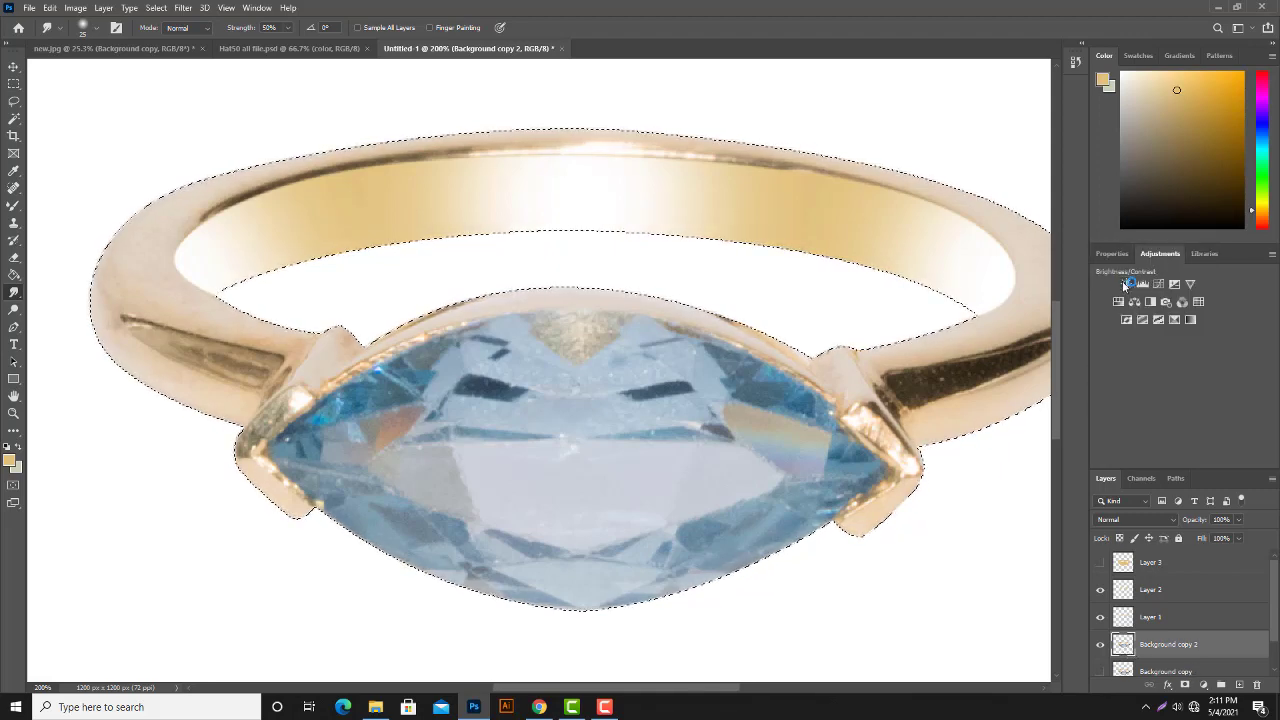
click(1128, 284)
drag(1180, 337, 1190, 339)
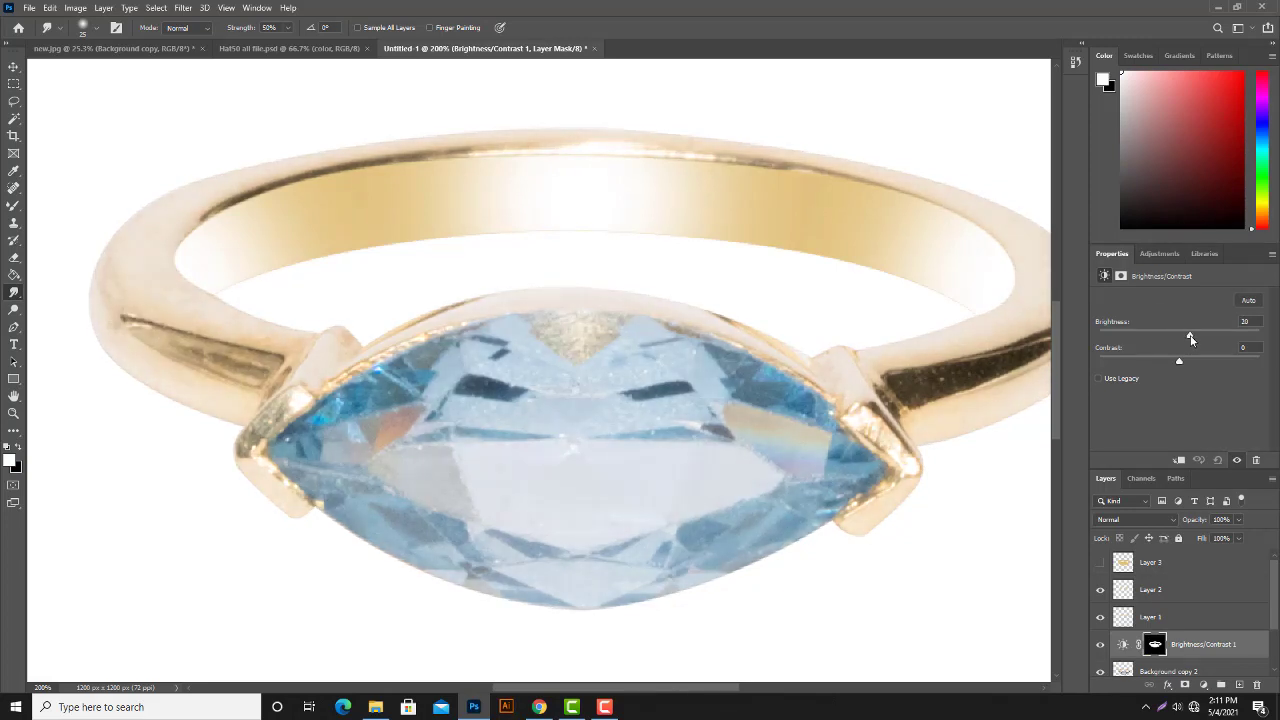
click(1157, 668)
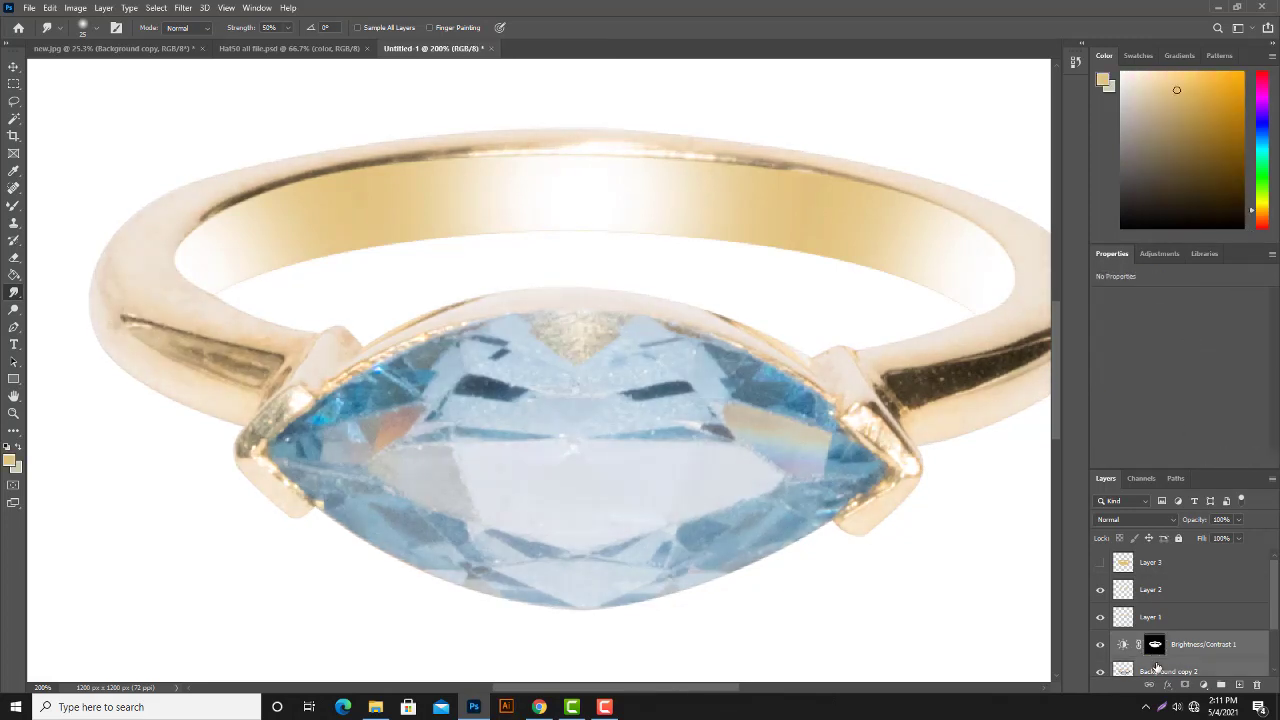
click(1157, 668)
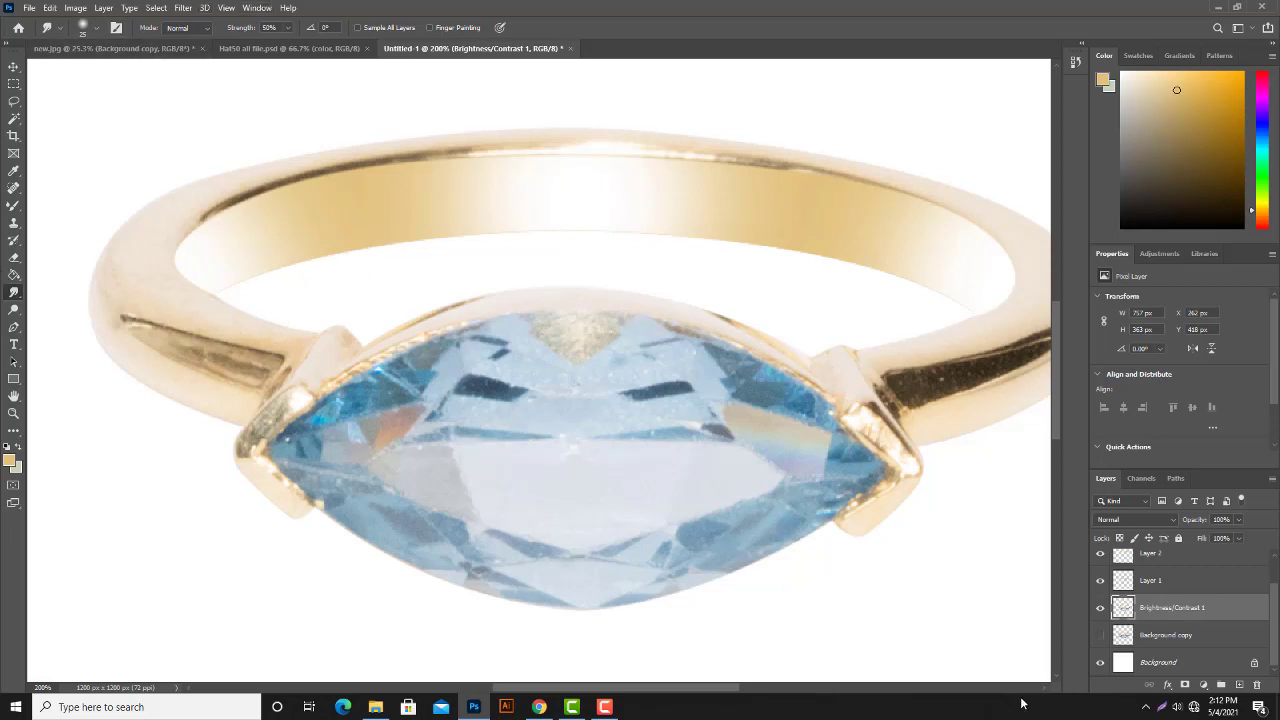
Step: Check the view at fit and 100%, toggle Layer 3 on and off, and load the ring outline
click(610, 706)
key(ctrl+0)
key(ctrl+1)
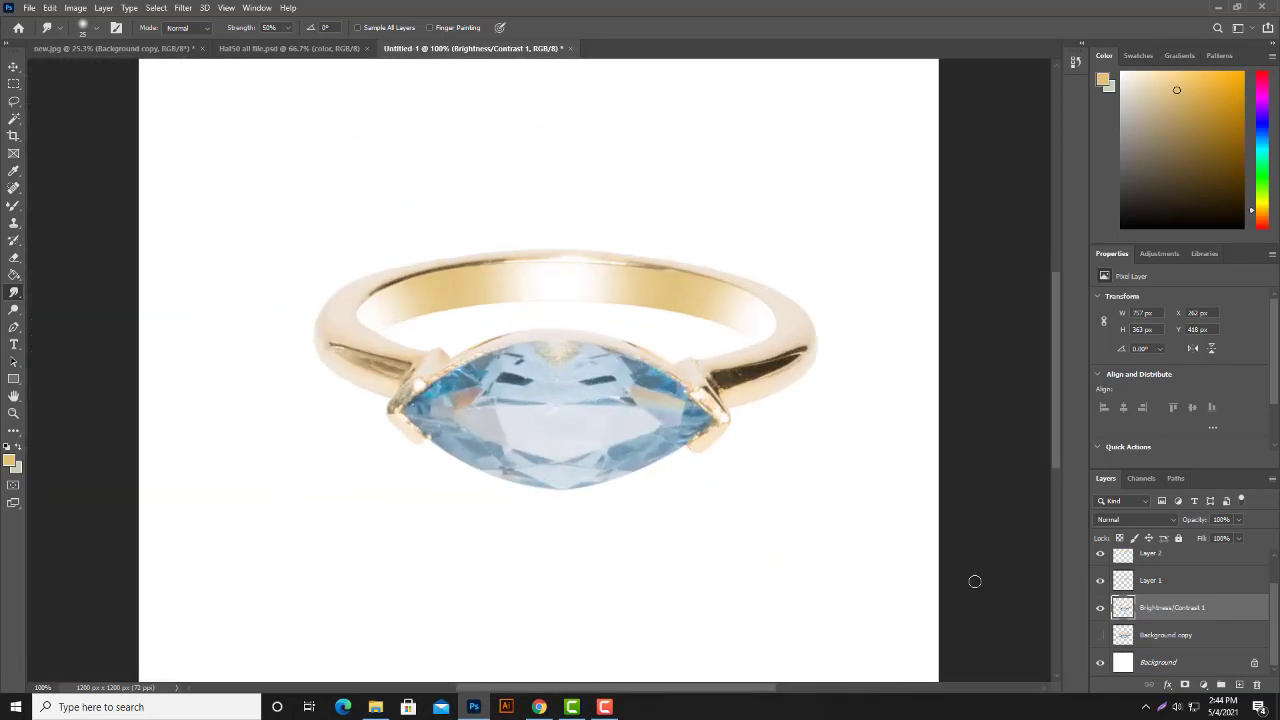
scroll(1159, 572, up, 1)
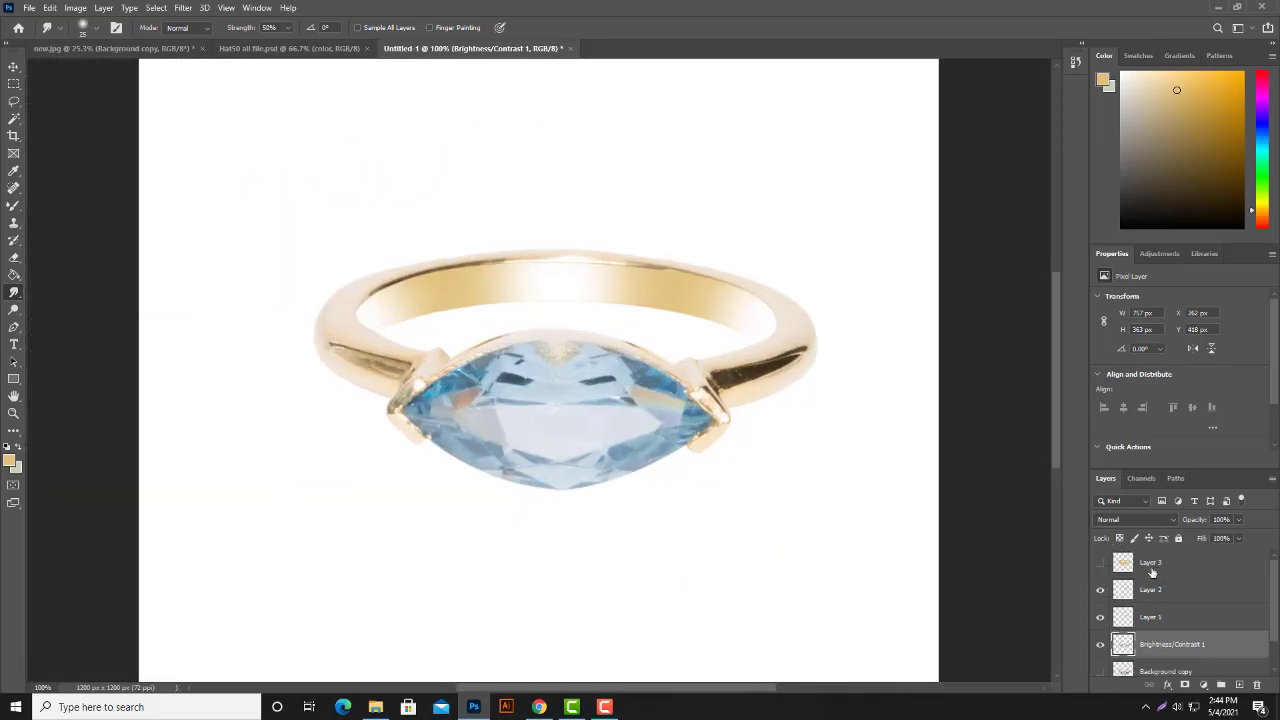
click(1148, 565)
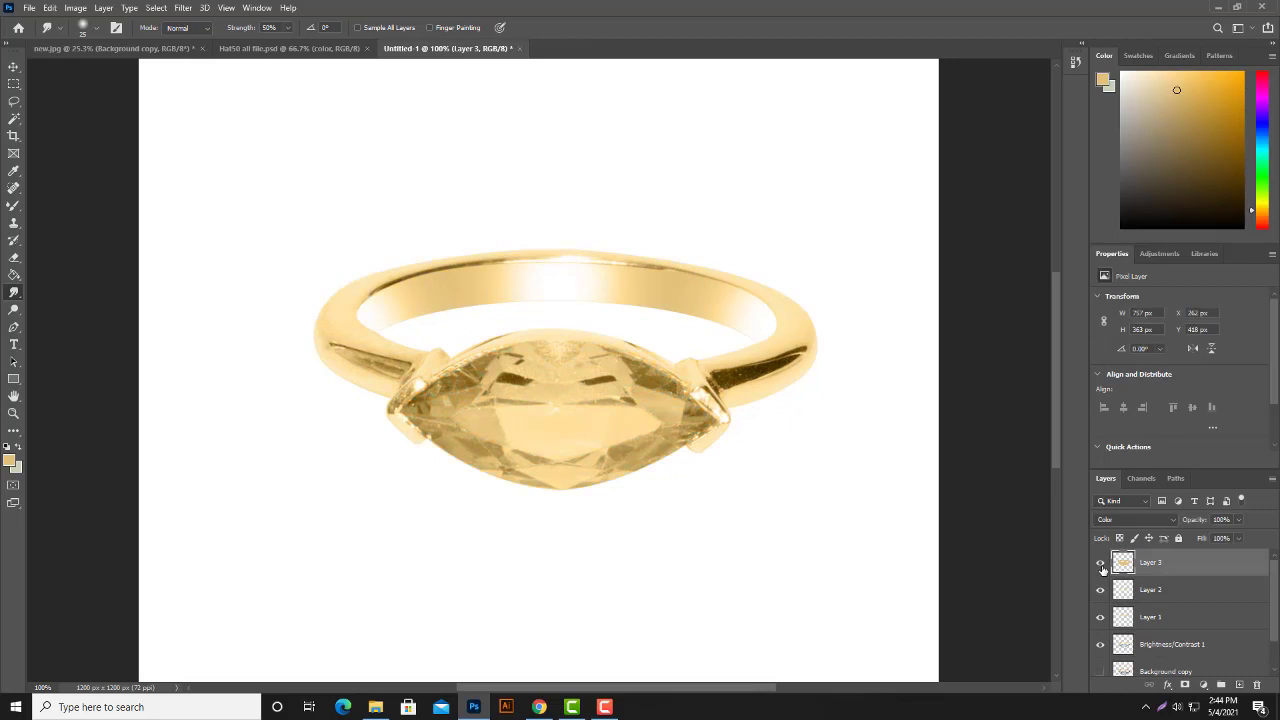
click(1100, 564)
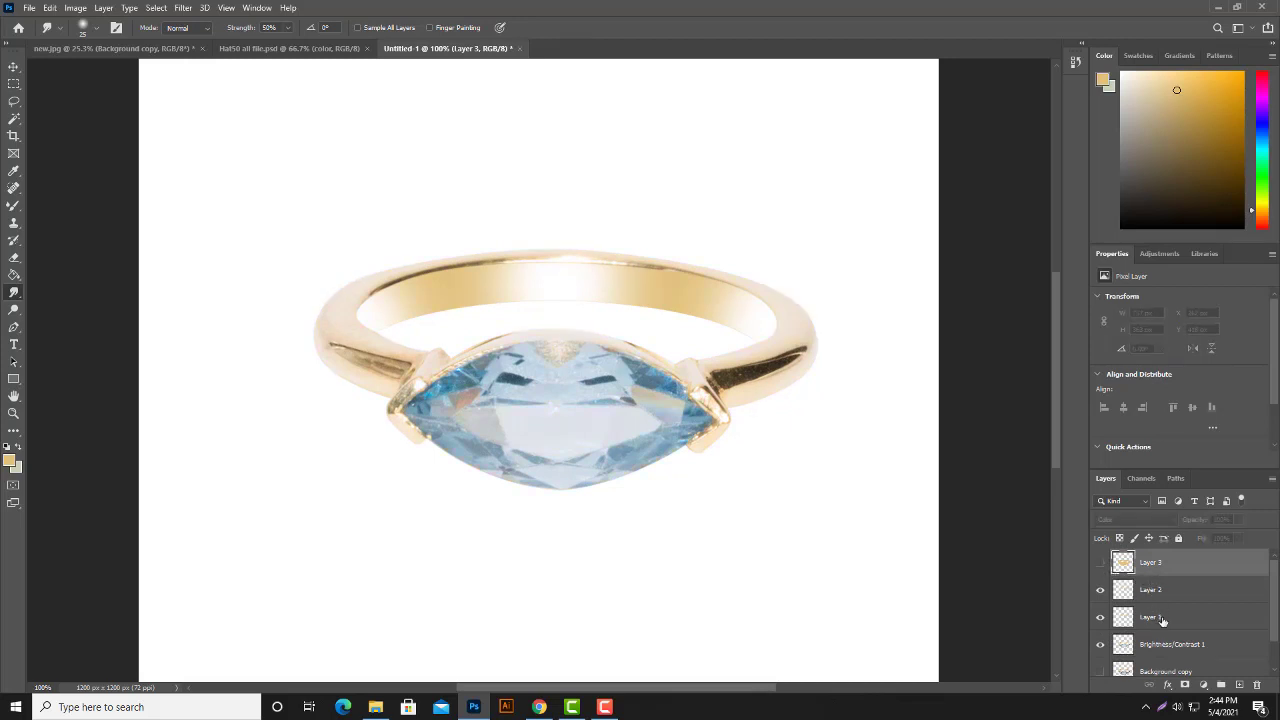
click(1146, 647)
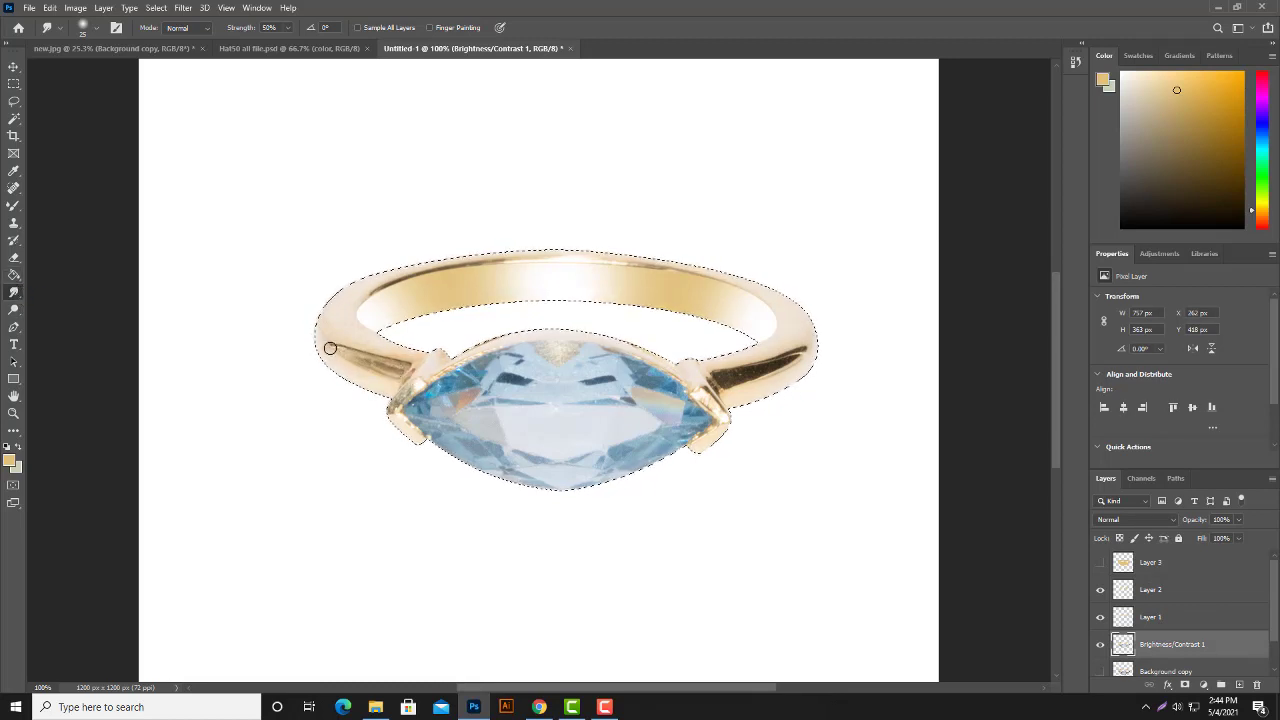
Step: Smudge the gold along the band's left edge, then zoom to 200% toward the right side
drag(330, 348, 345, 348)
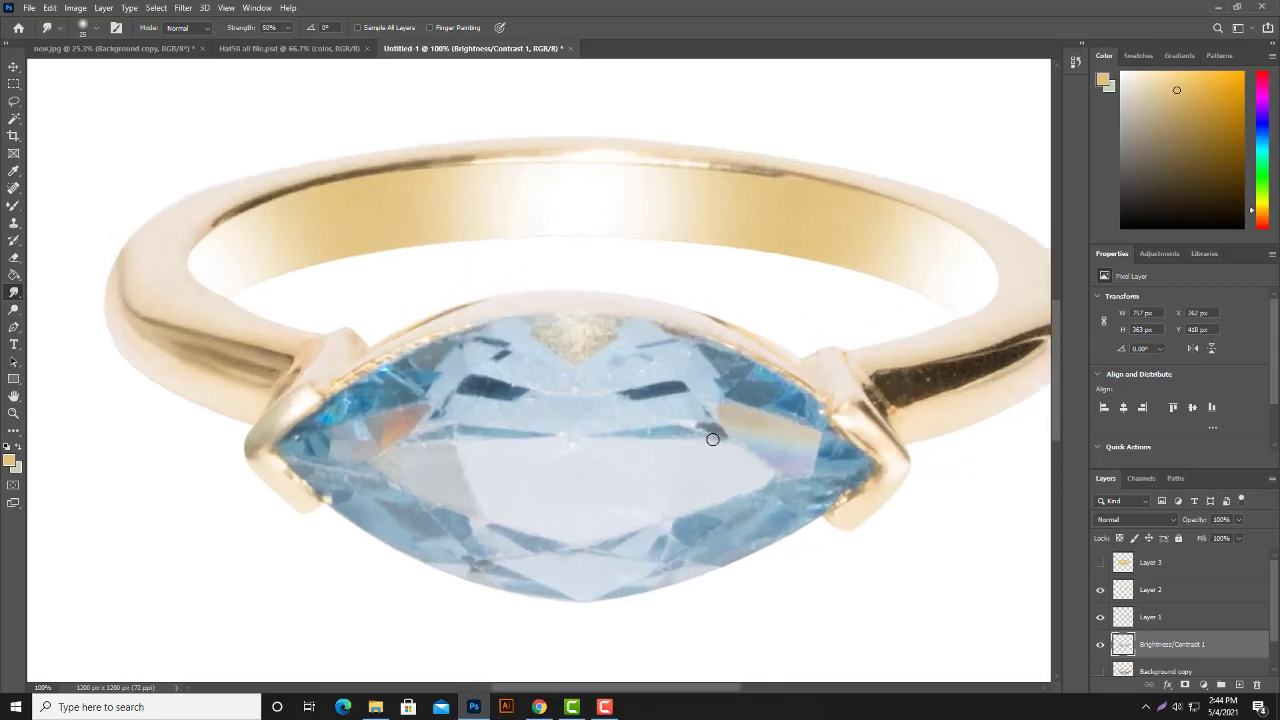
key(ctrl+plus)
drag(627, 378, 619, 388)
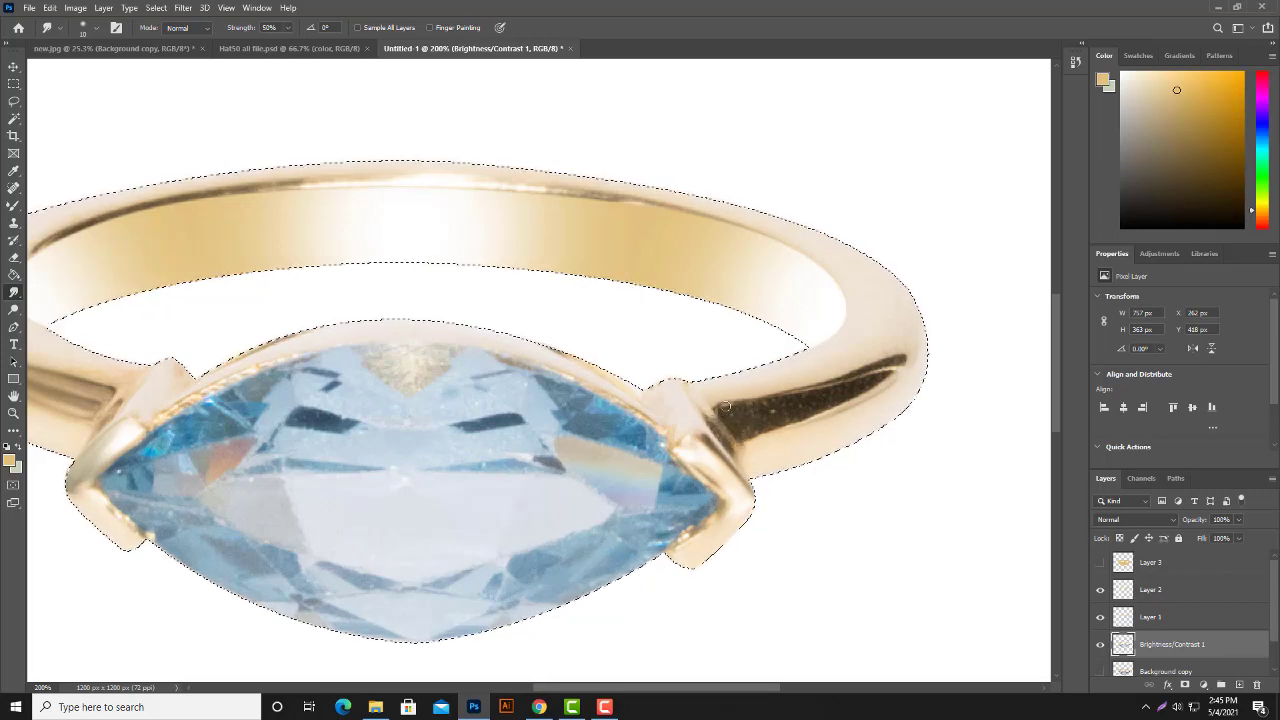
Step: Smudge the right shank's dark streak and the band's top edge with a size-20 brush
drag(875, 389, 890, 366)
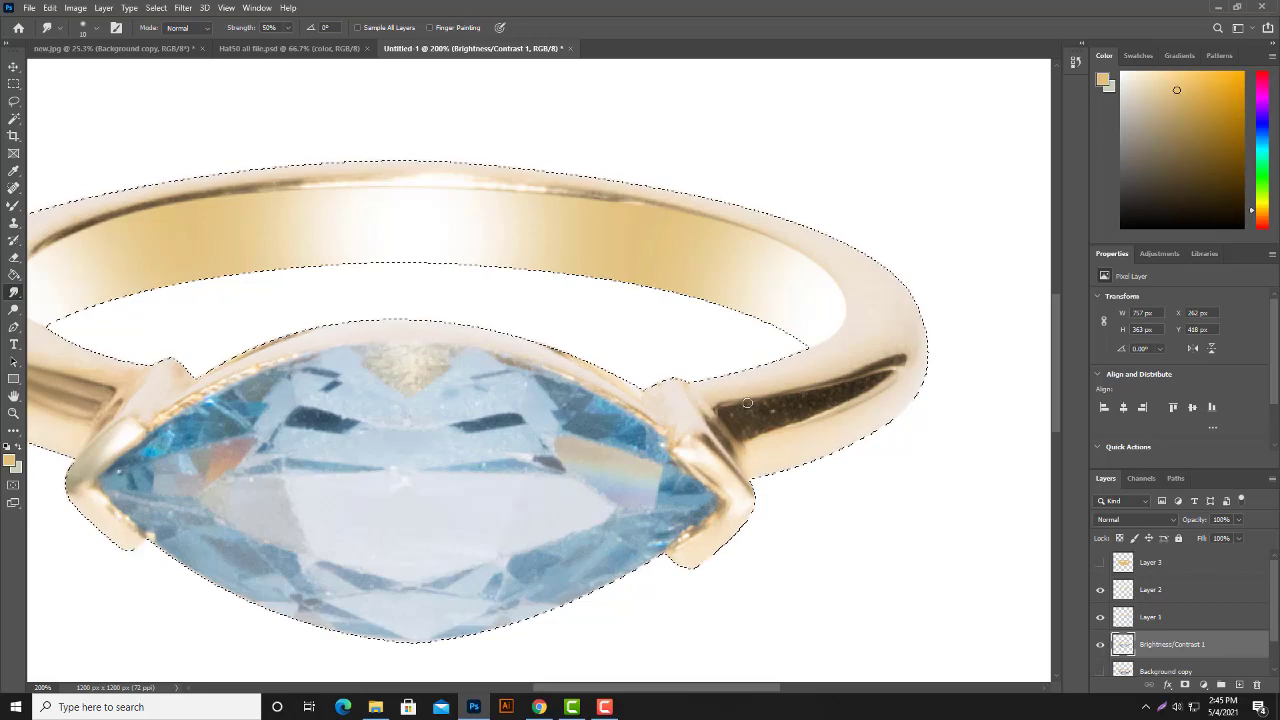
key(bracketright)
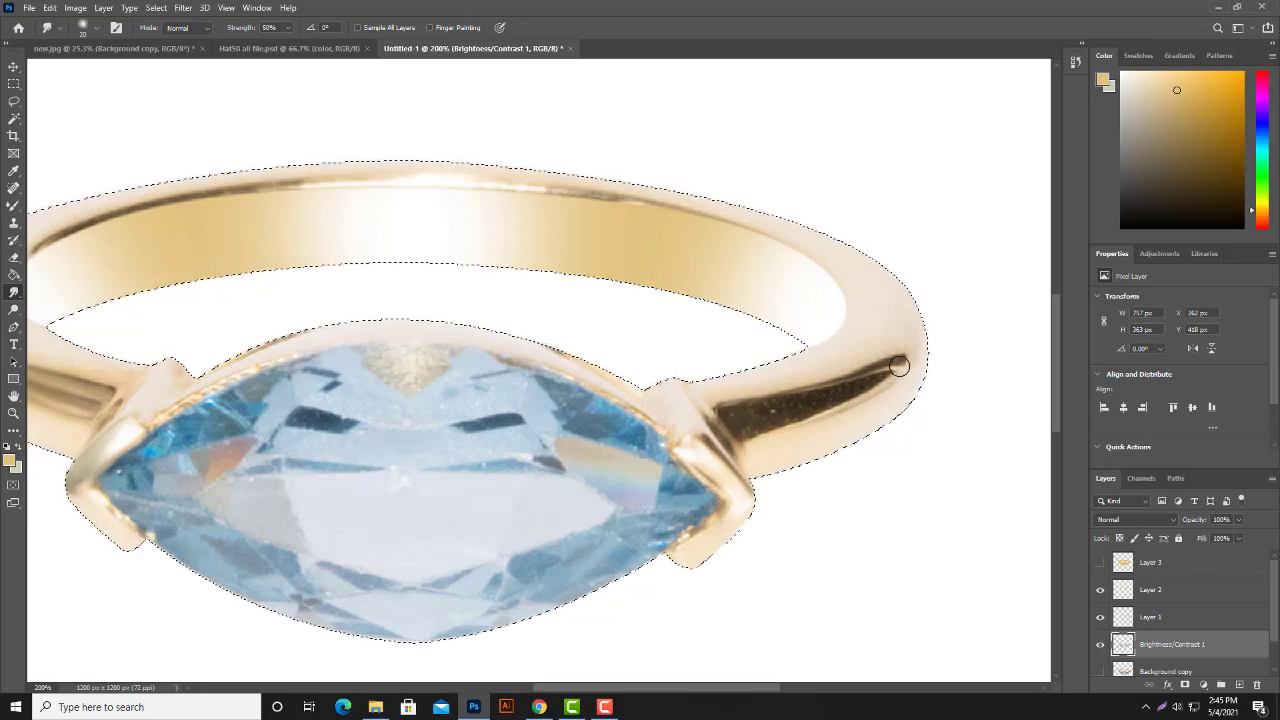
mouse_move(899, 366)
mouse_down()
mouse_move(745, 428)
mouse_move(885, 380)
mouse_move(757, 430)
mouse_move(887, 380)
mouse_move(733, 410)
mouse_move(900, 366)
mouse_move(940, 309)
mouse_up()
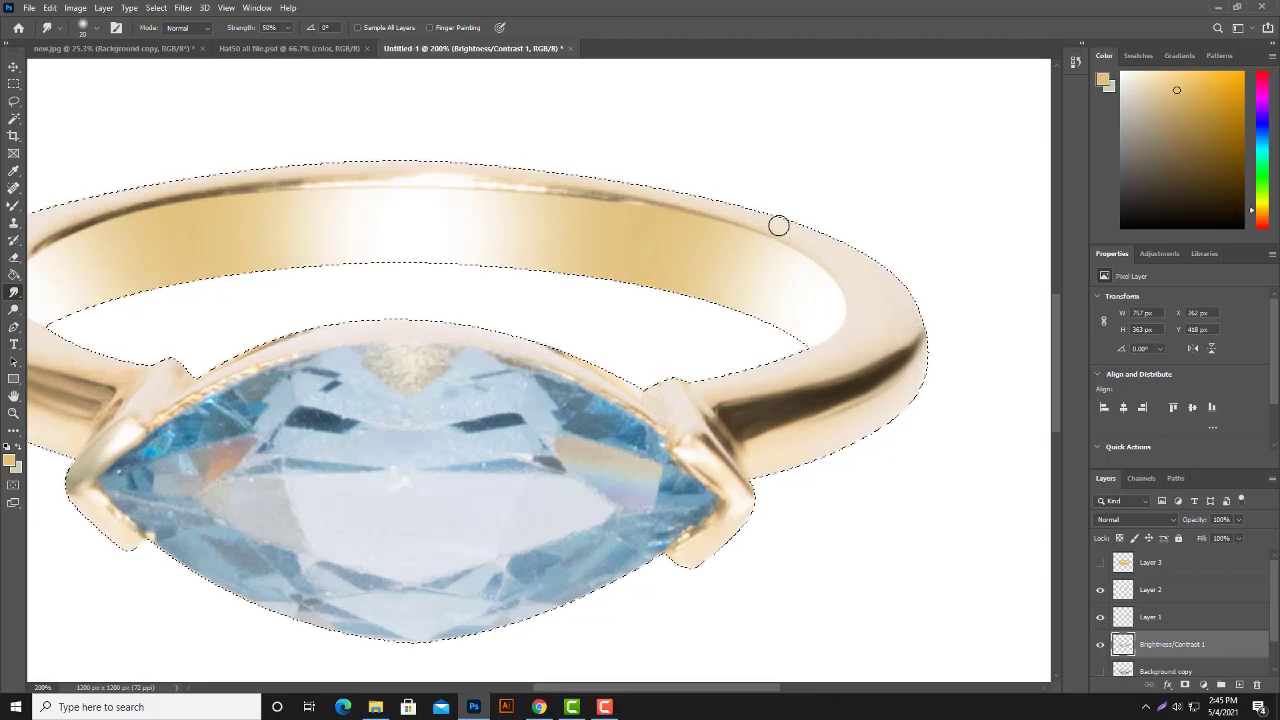
mouse_move(536, 196)
mouse_down()
mouse_move(278, 187)
mouse_move(106, 220)
mouse_up()
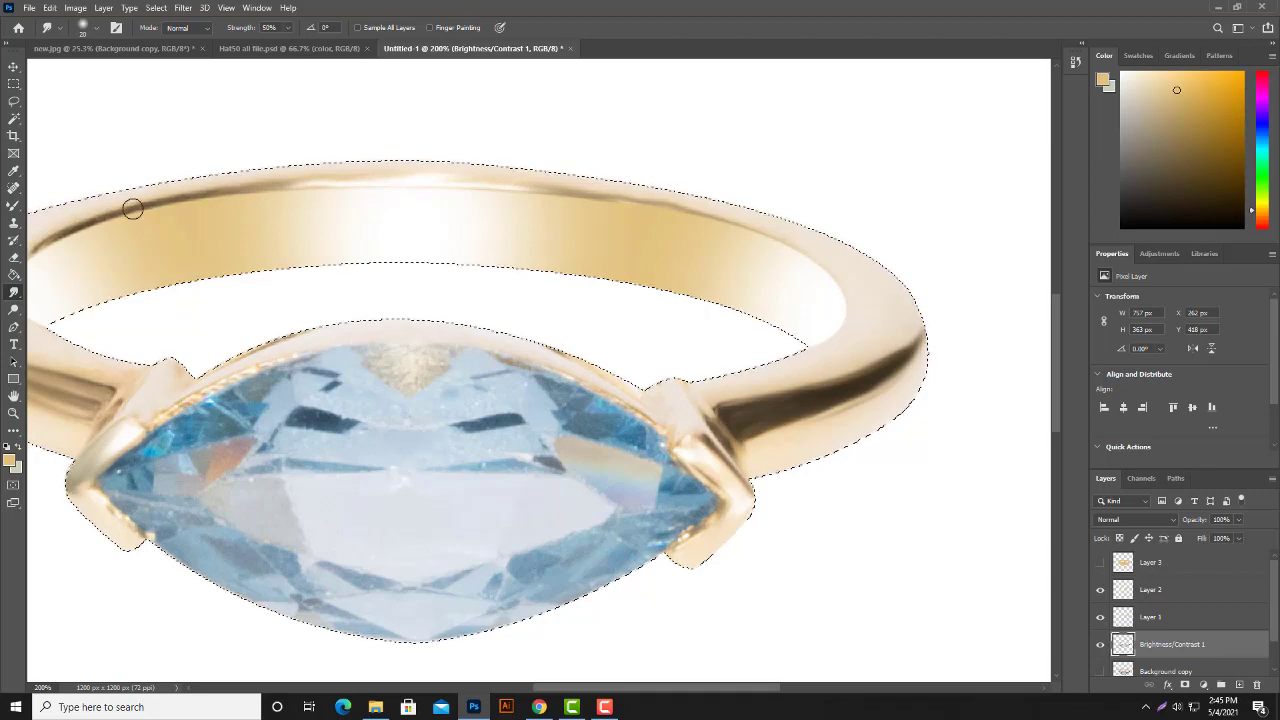
key(ctrl+d)
drag(377, 191, 467, 183)
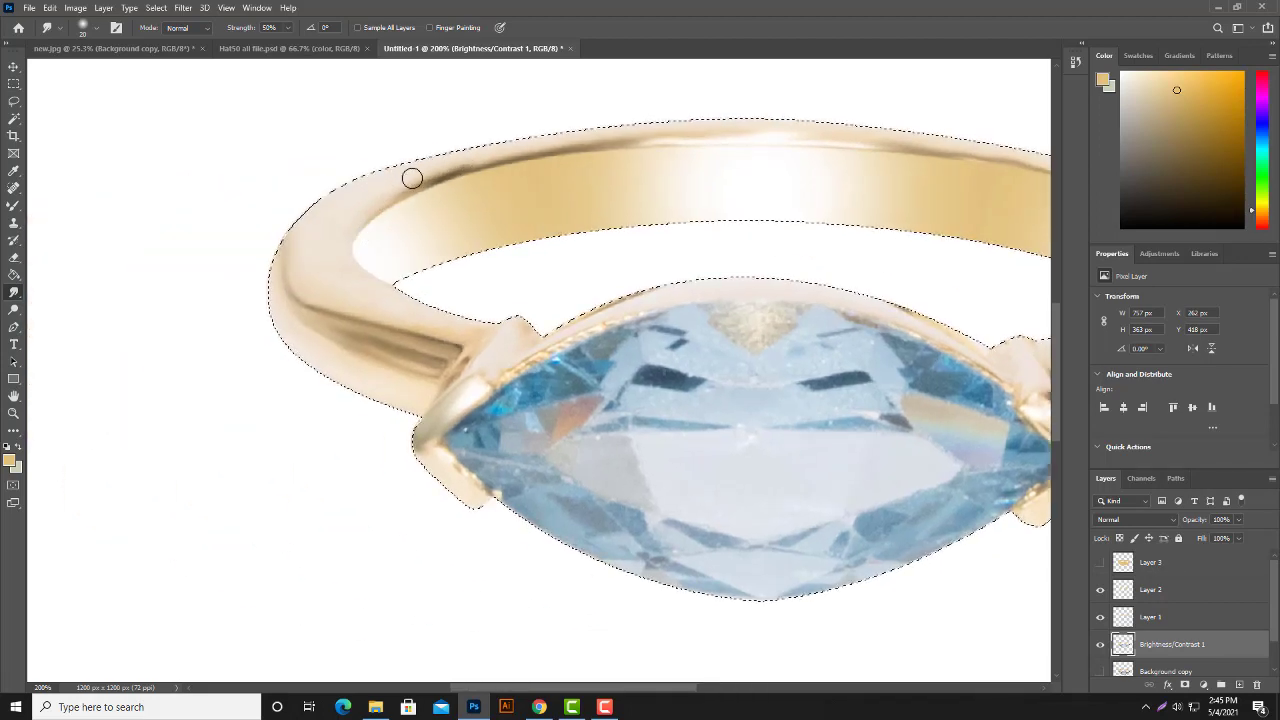
mouse_move(420, 171)
mouse_down()
mouse_move(685, 121)
mouse_move(817, 137)
mouse_move(623, 149)
mouse_move(686, 145)
mouse_move(672, 128)
mouse_up()
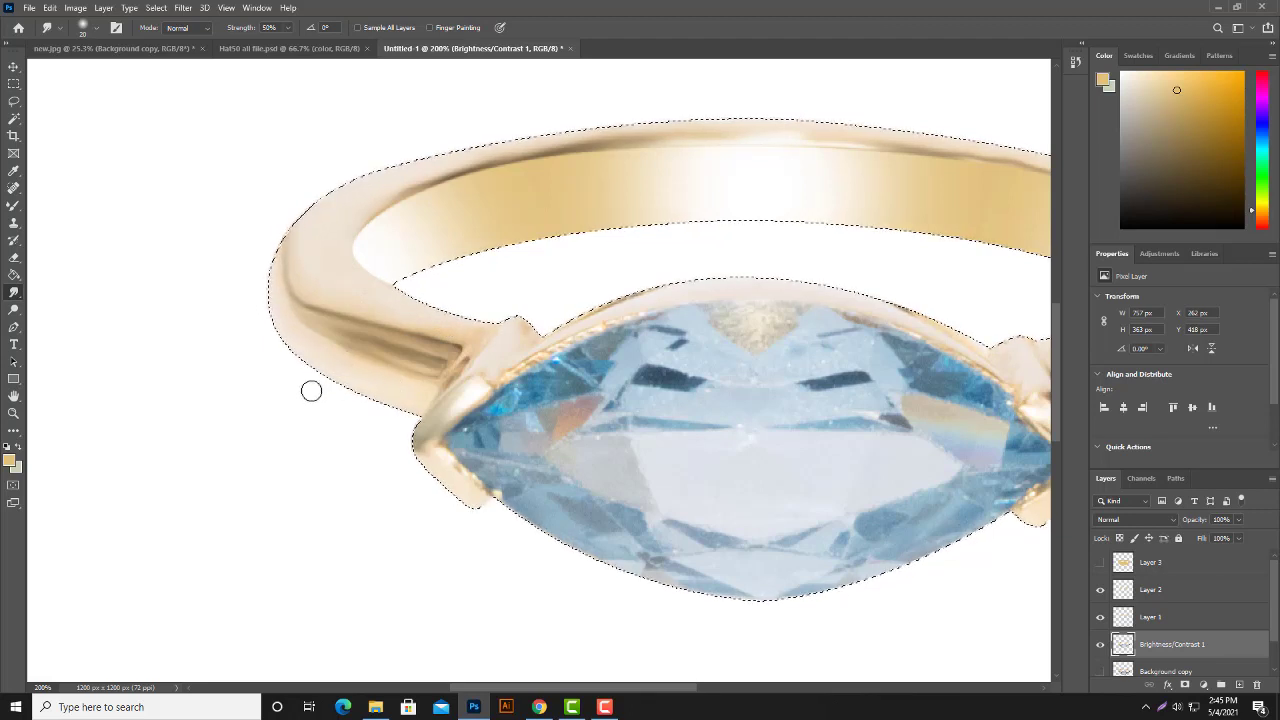
Step: With a size-10 brush, smooth the left shank and stone edges, then deselect and fit the view
key(bracketleft)
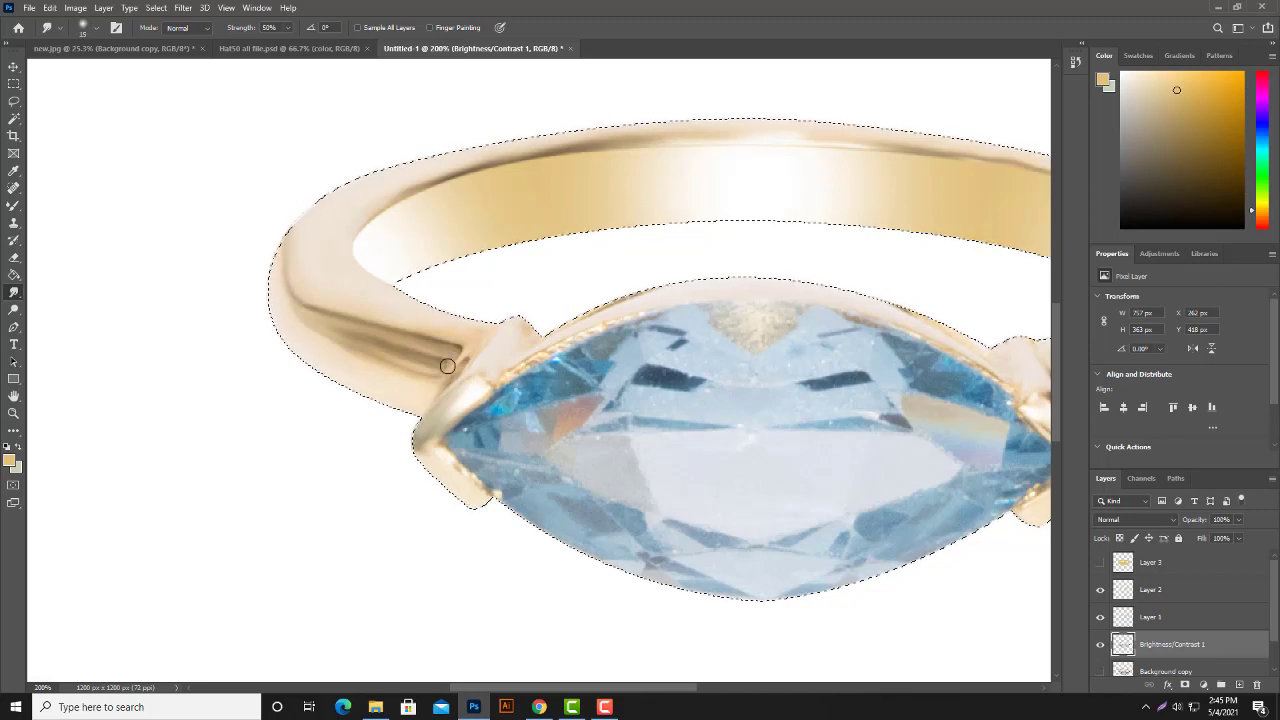
key(bracketleft)
drag(469, 348, 434, 400)
drag(470, 357, 599, 311)
drag(496, 381, 636, 316)
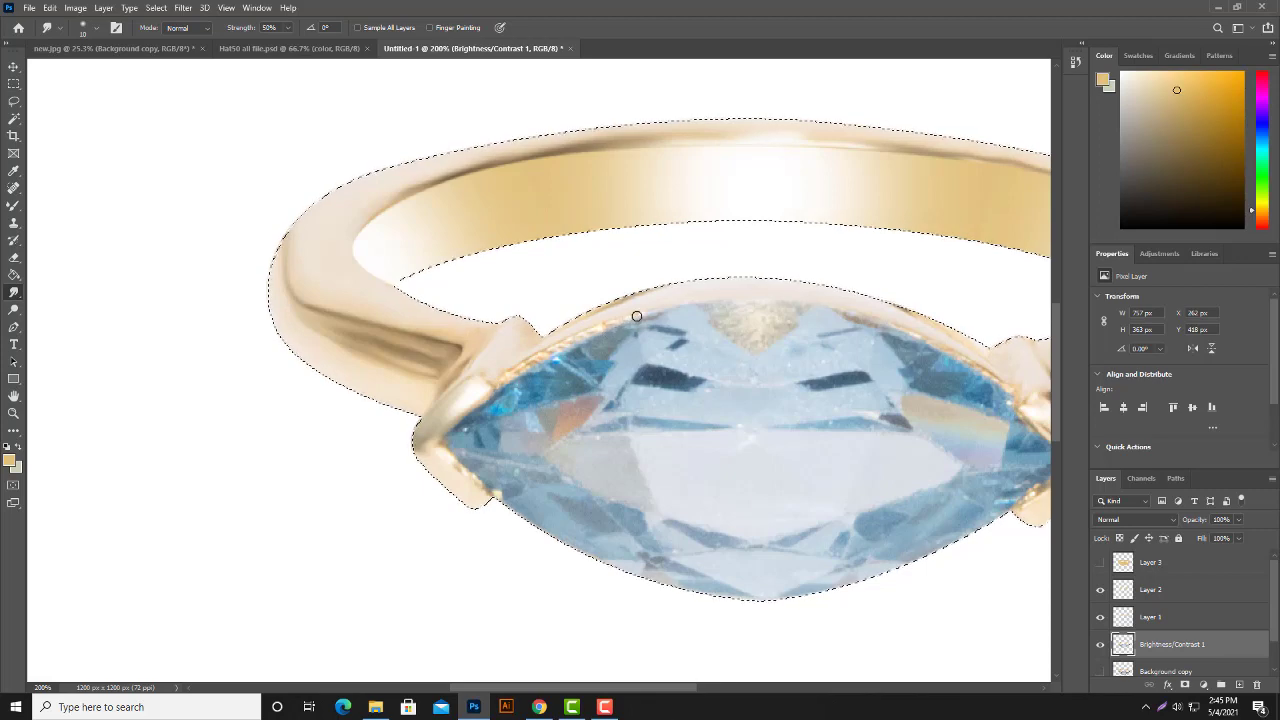
scroll(636, 316, right, 3)
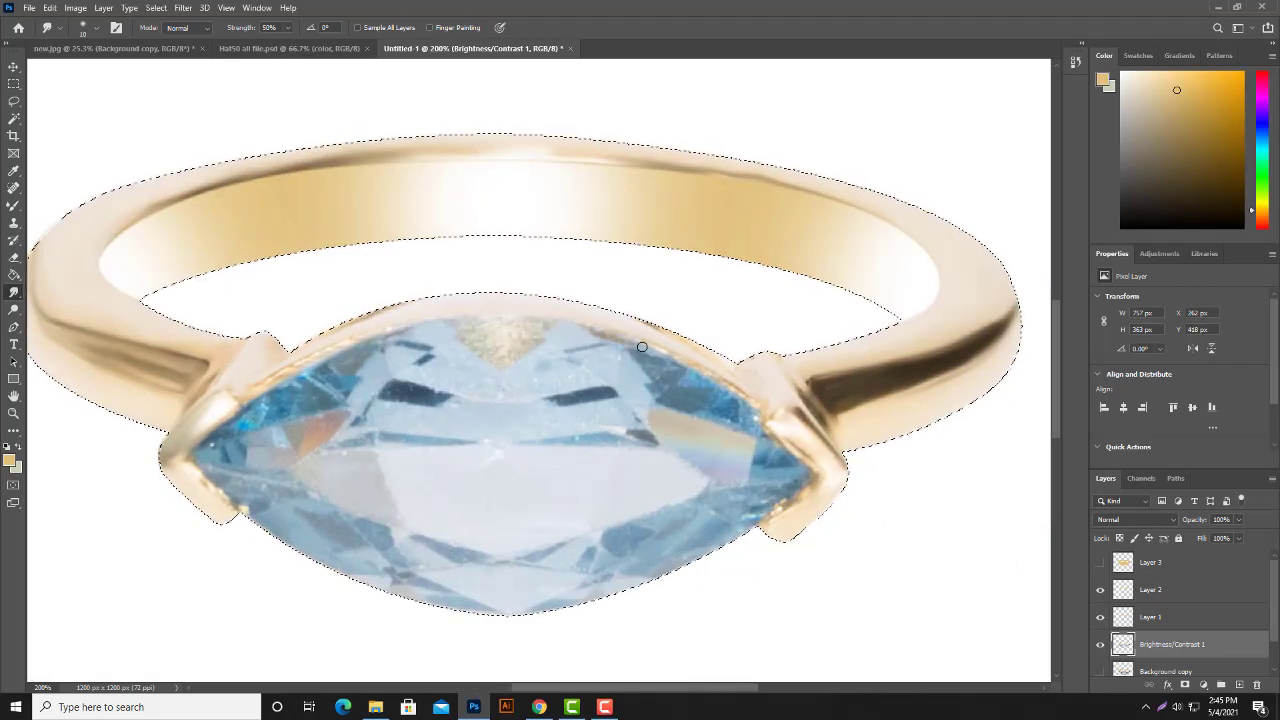
mouse_move(708, 377)
mouse_down()
mouse_move(766, 426)
mouse_move(804, 494)
mouse_up()
drag(804, 494, 755, 529)
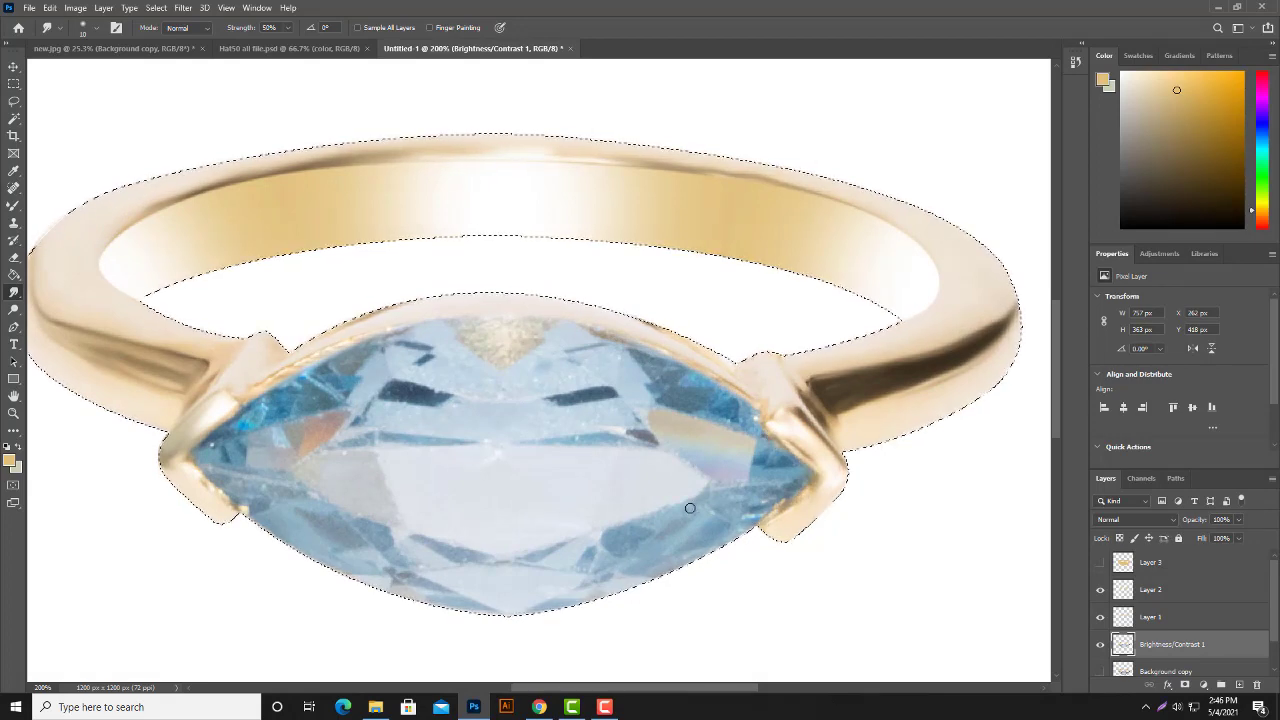
key(ctrl+d)
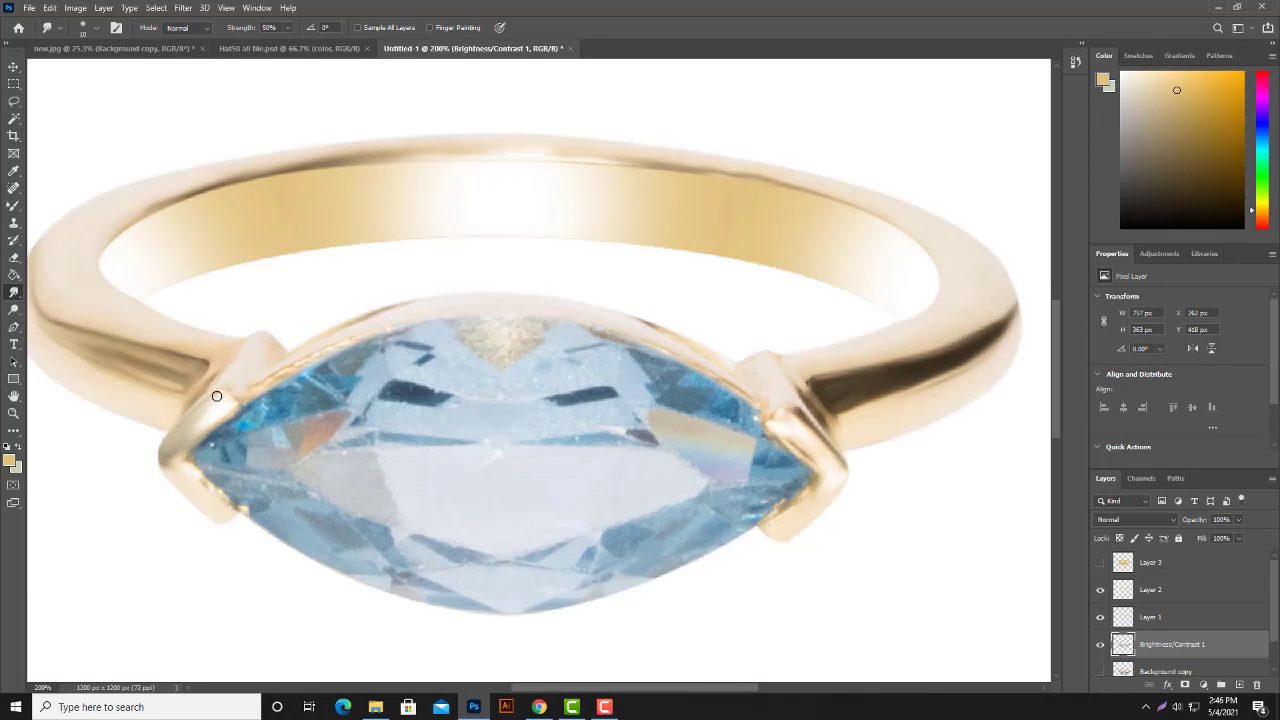
key(ctrl+0)
Step: Zoom to 200% and start a Pen path from the stone's left tip along its top edge
click(18, 328)
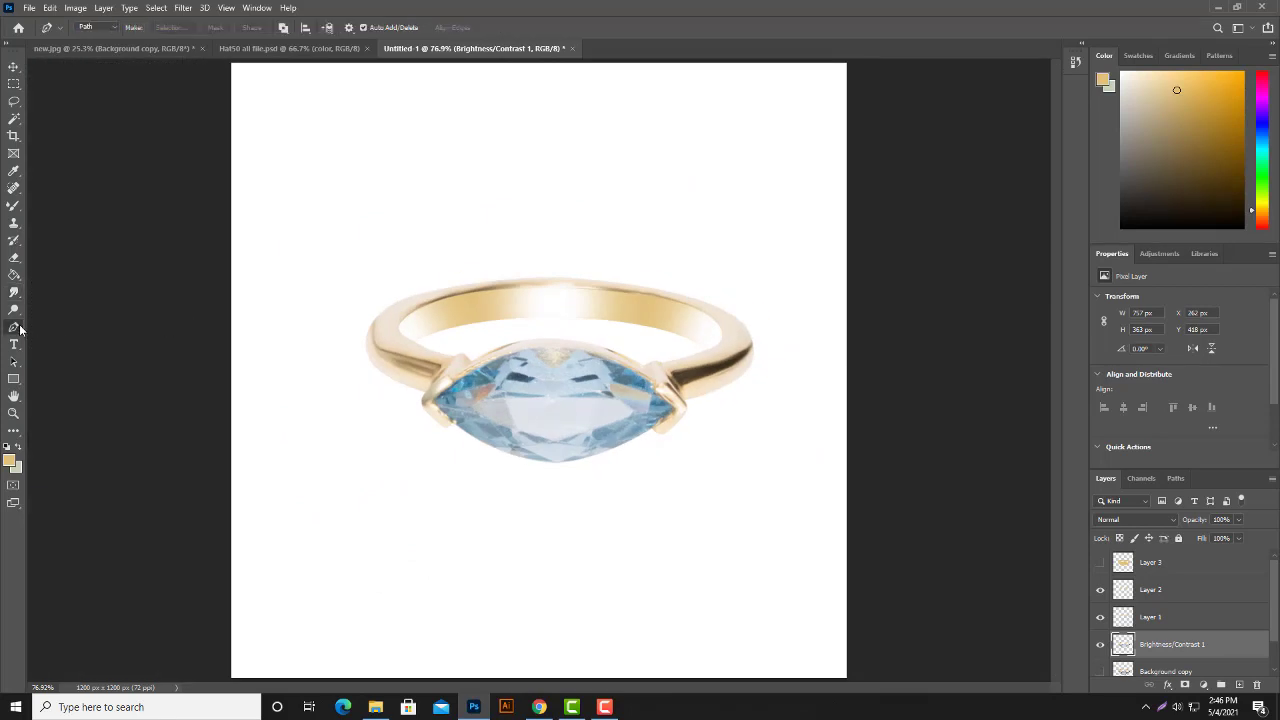
key(ctrl+plus)
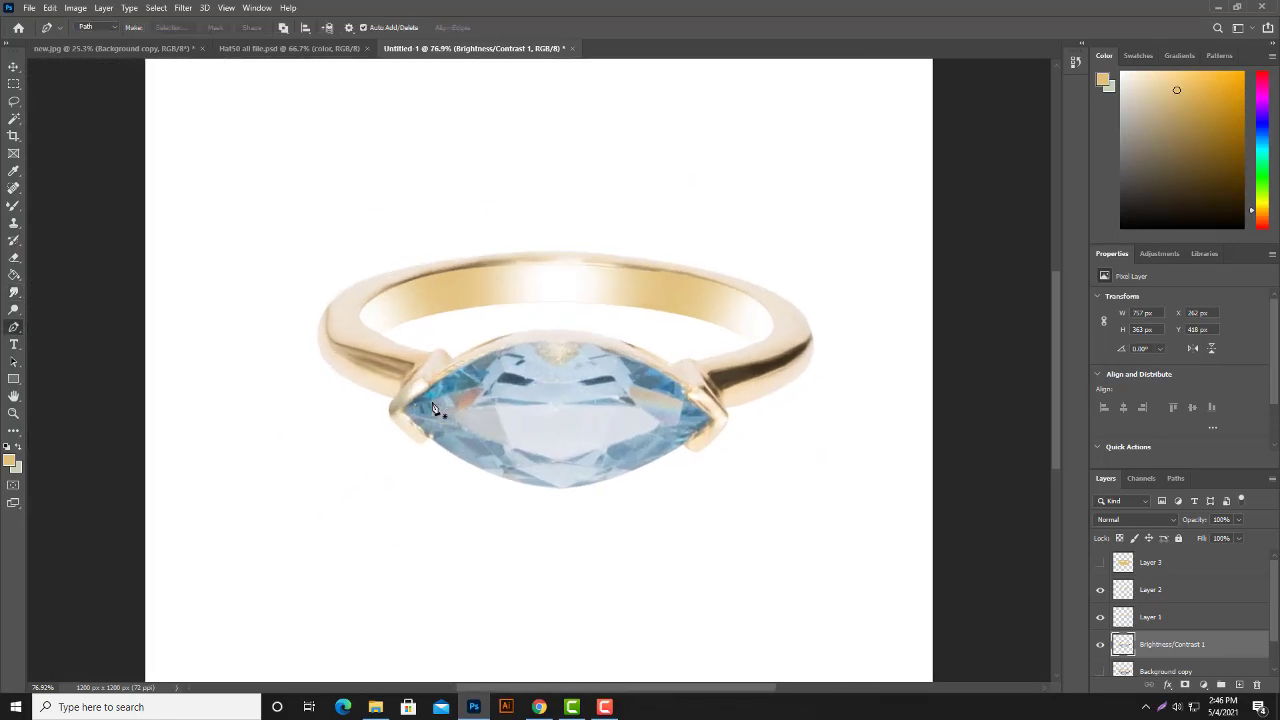
key(ctrl+plus)
drag(604, 356, 644, 289)
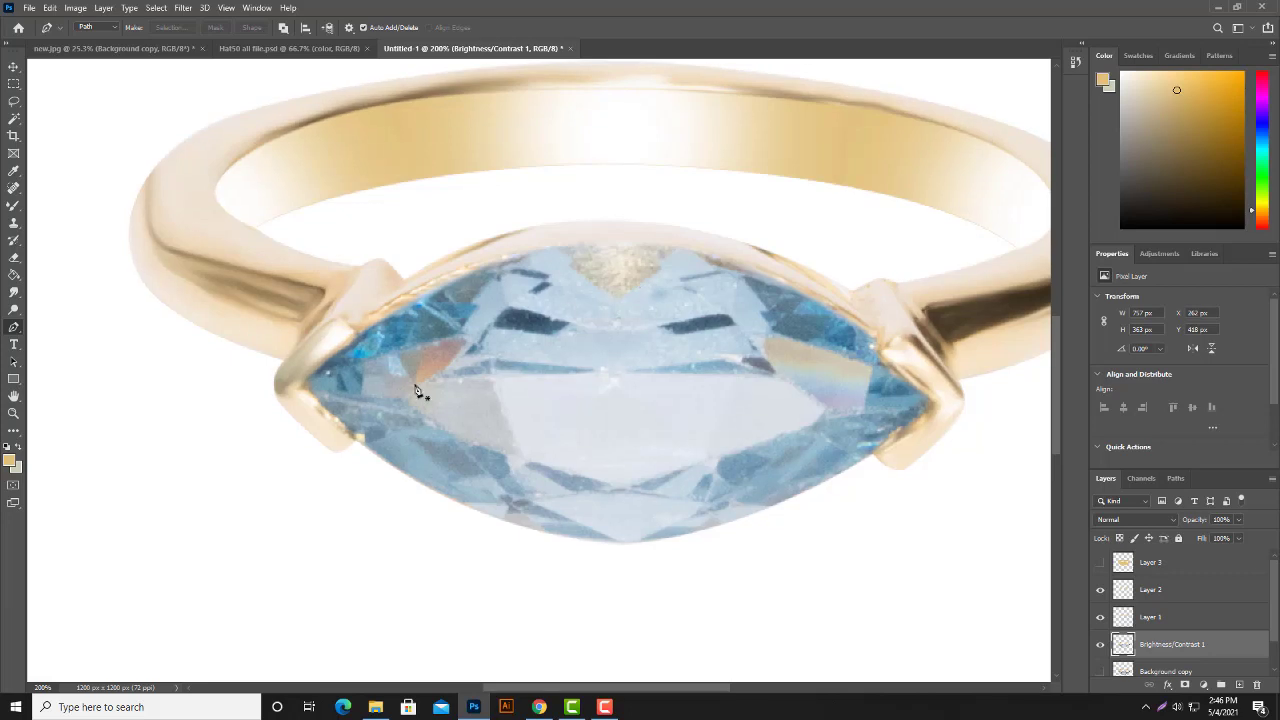
click(296, 385)
drag(603, 243, 768, 237)
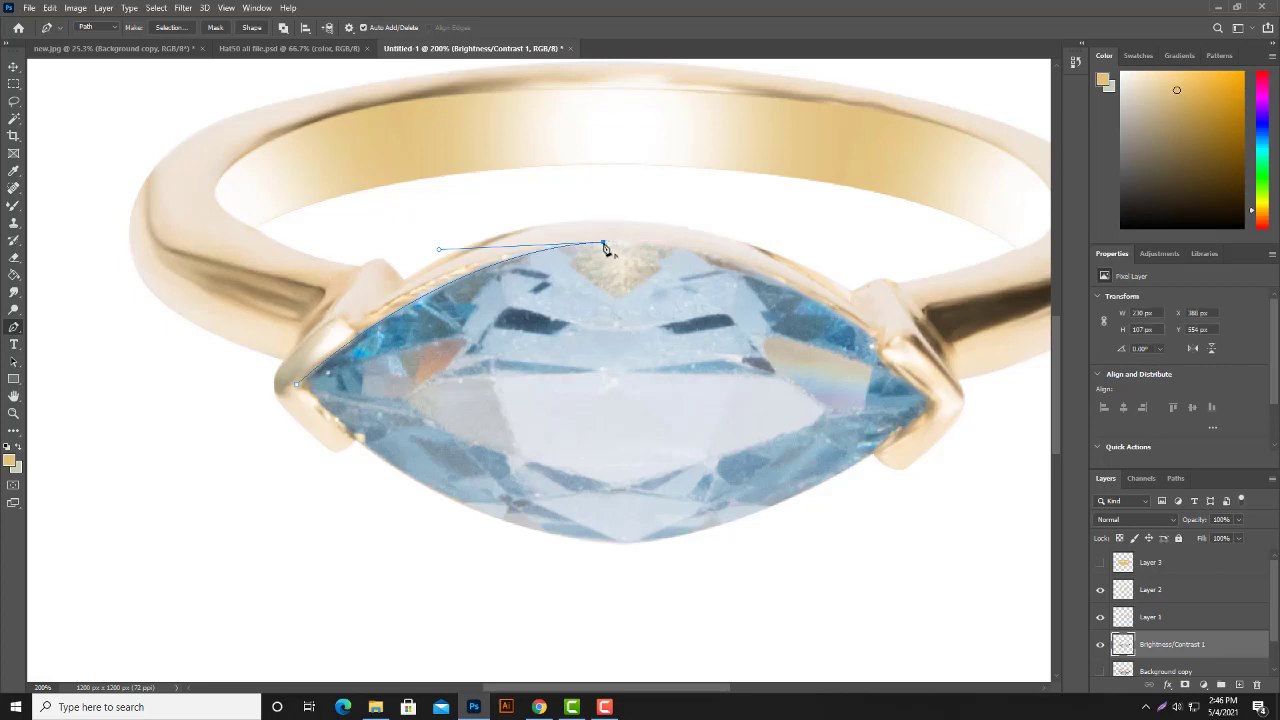
drag(754, 291, 633, 244)
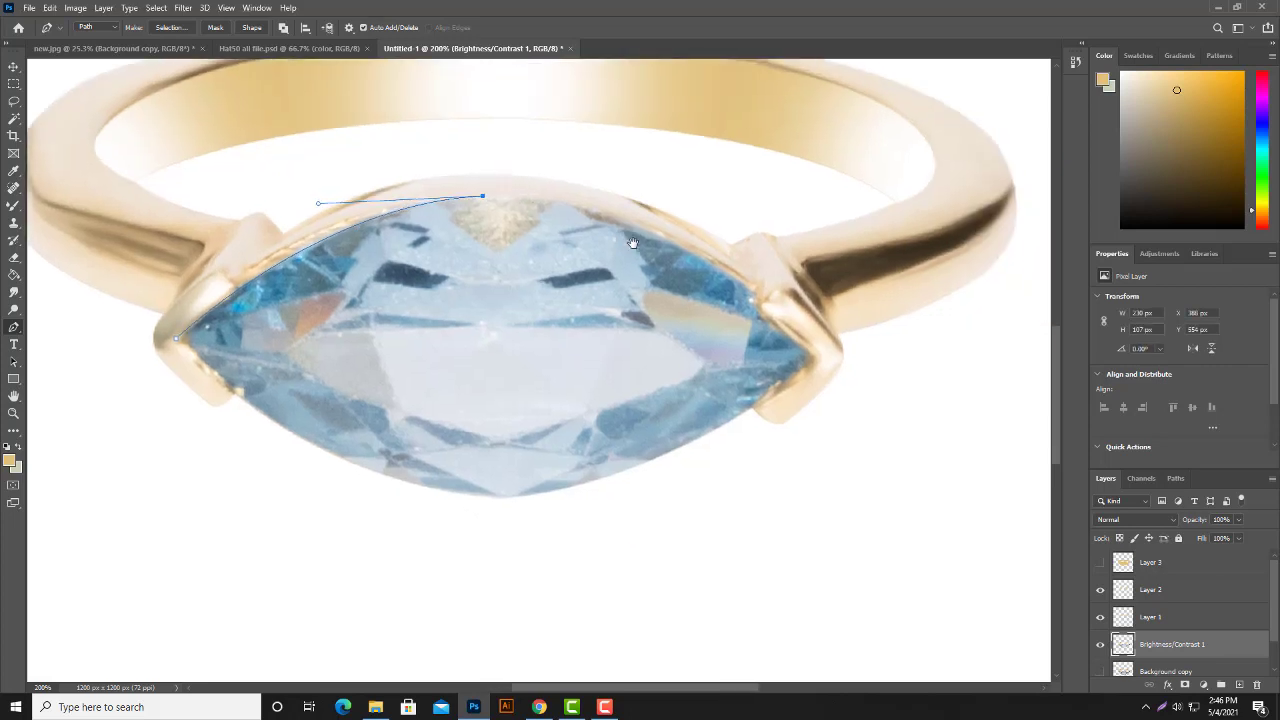
mouse_move(759, 306)
mouse_down()
mouse_move(747, 304)
mouse_move(853, 390)
mouse_up()
click(741, 292)
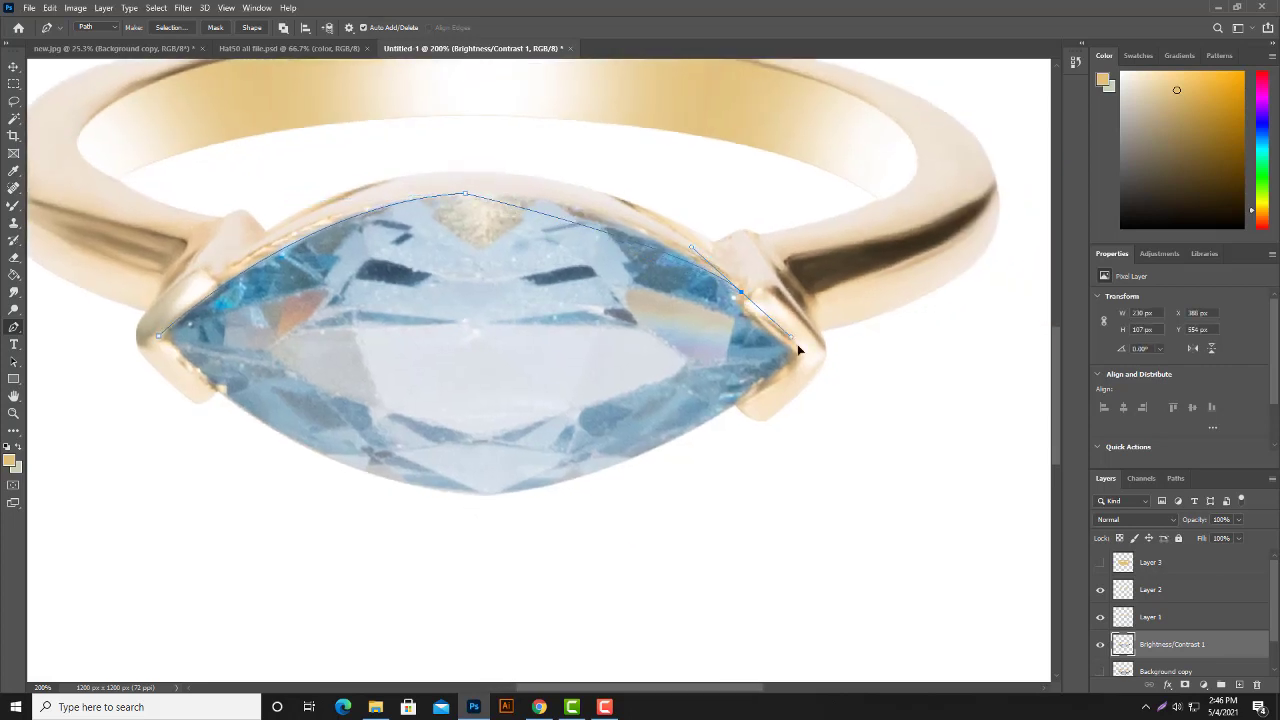
alt+click(741, 294)
Step: Continue the path around the stone's lower edge and close it at the starting anchor
click(796, 350)
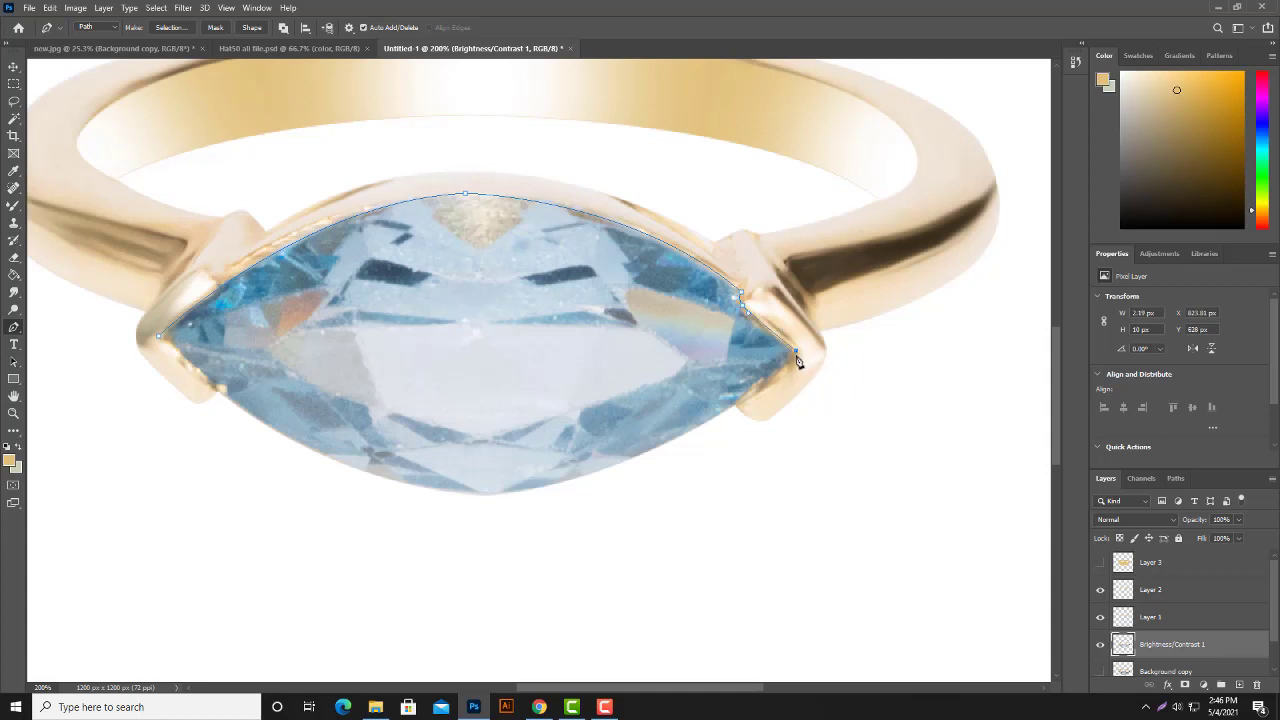
click(732, 405)
mouse_move(699, 440)
mouse_down()
mouse_move(675, 453)
mouse_move(777, 338)
mouse_up()
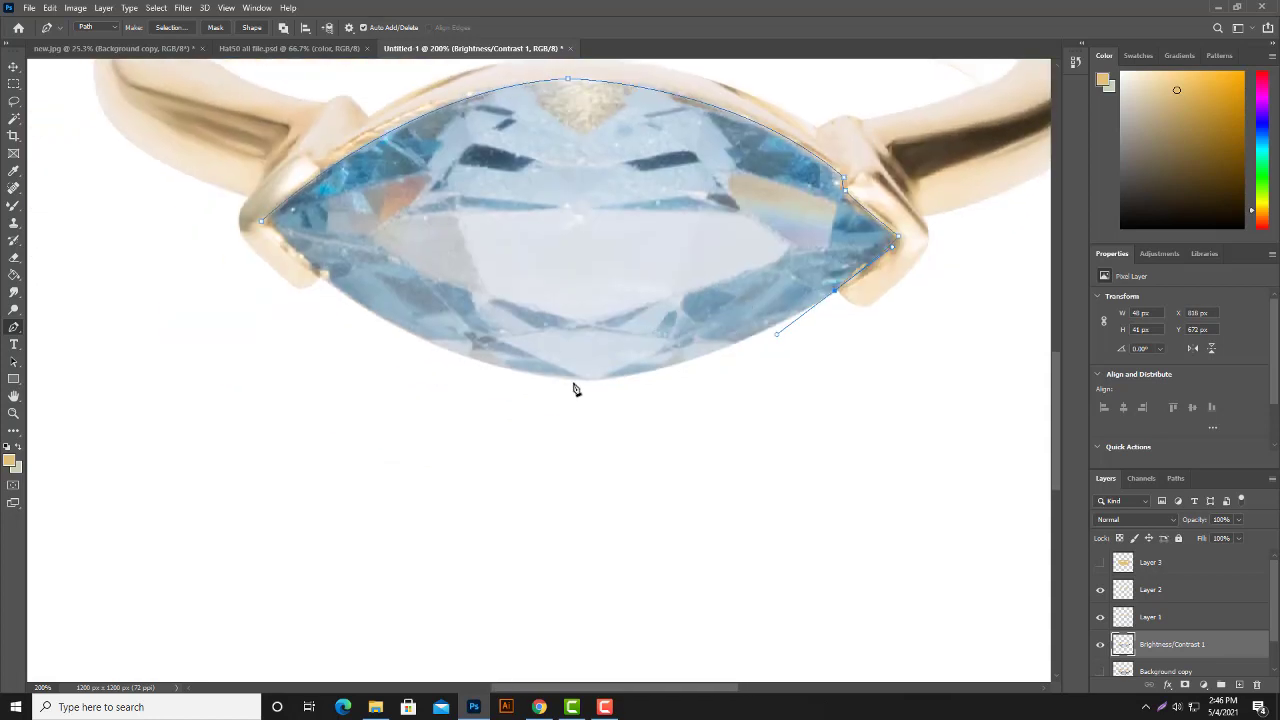
drag(581, 380, 517, 380)
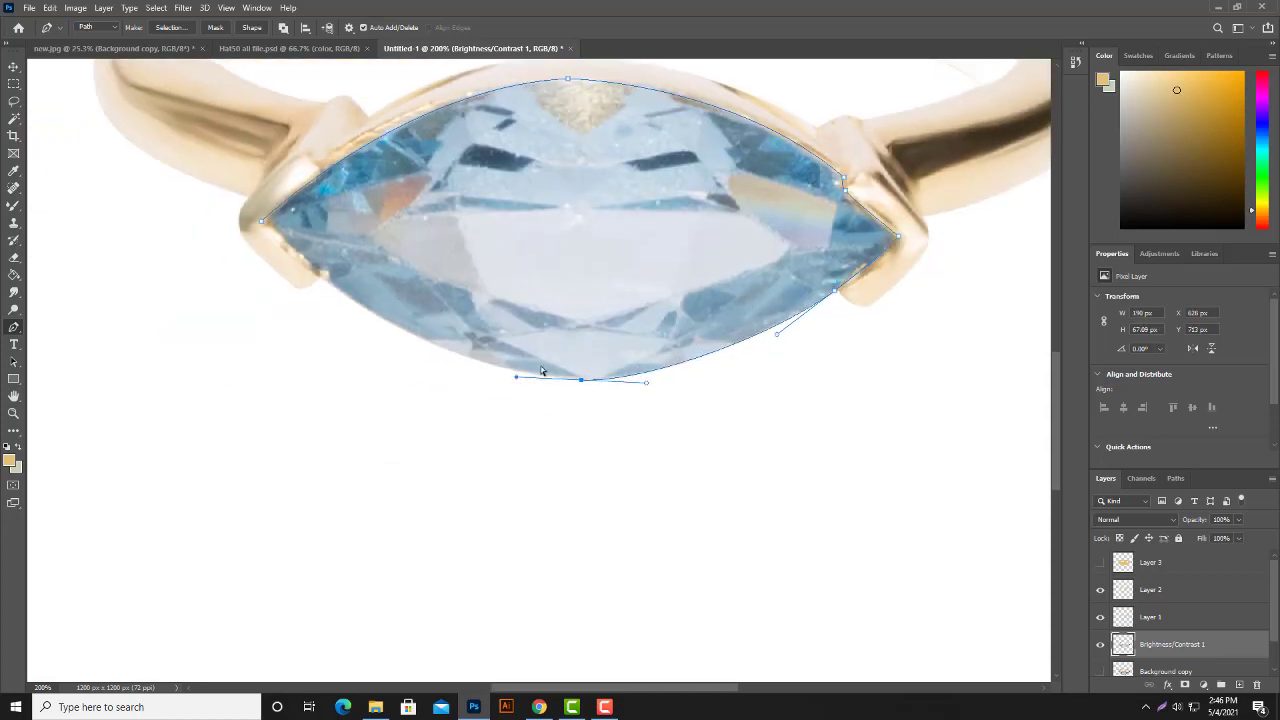
key(ctrl+z)
drag(484, 438, 406, 437)
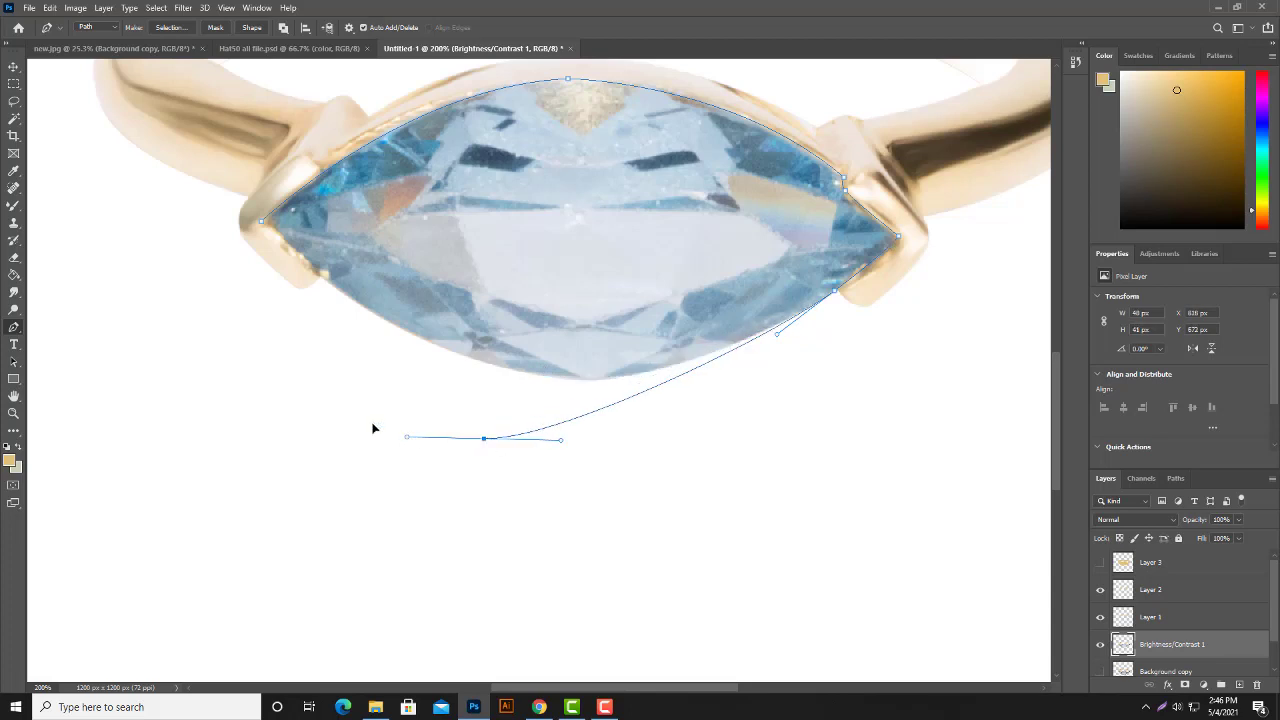
click(291, 373)
key(ctrl+z)
drag(320, 276, 314, 259)
drag(261, 221, 252, 211)
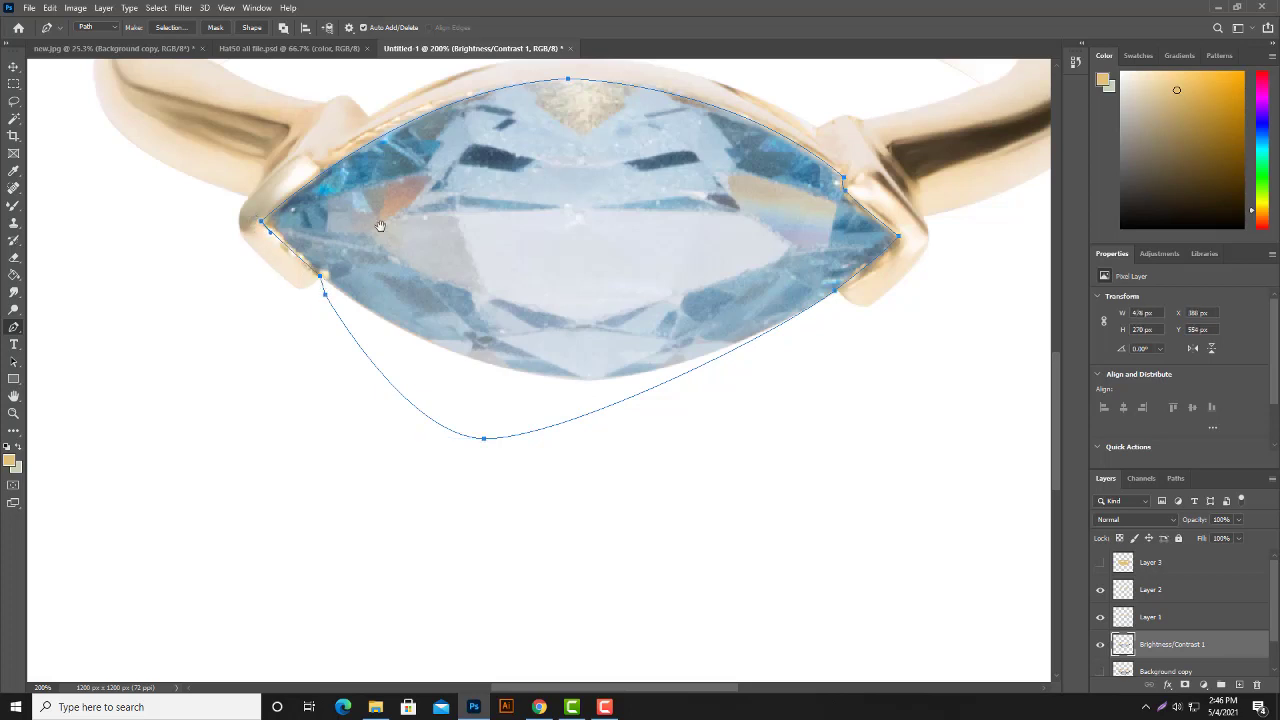
Step: Turn the closed path into a selection and copy it onto new Layer 4
drag(380, 226, 370, 264)
right_click(466, 231)
click(510, 281)
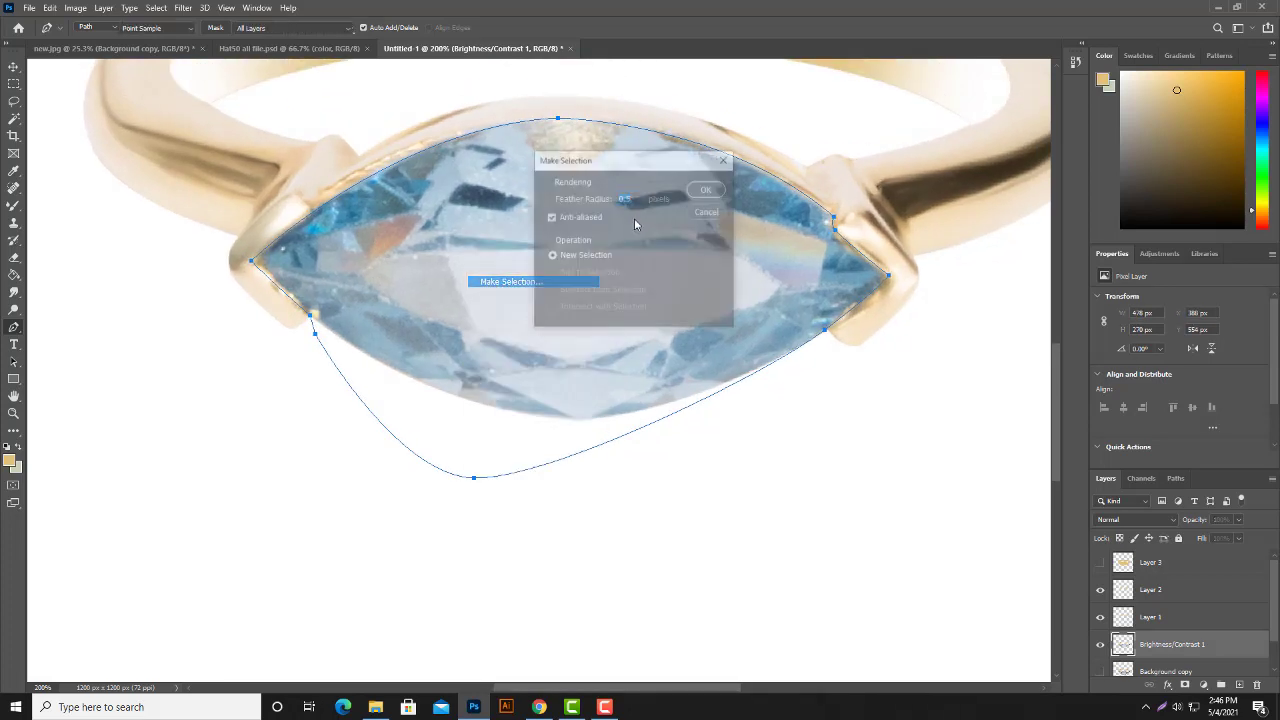
click(703, 189)
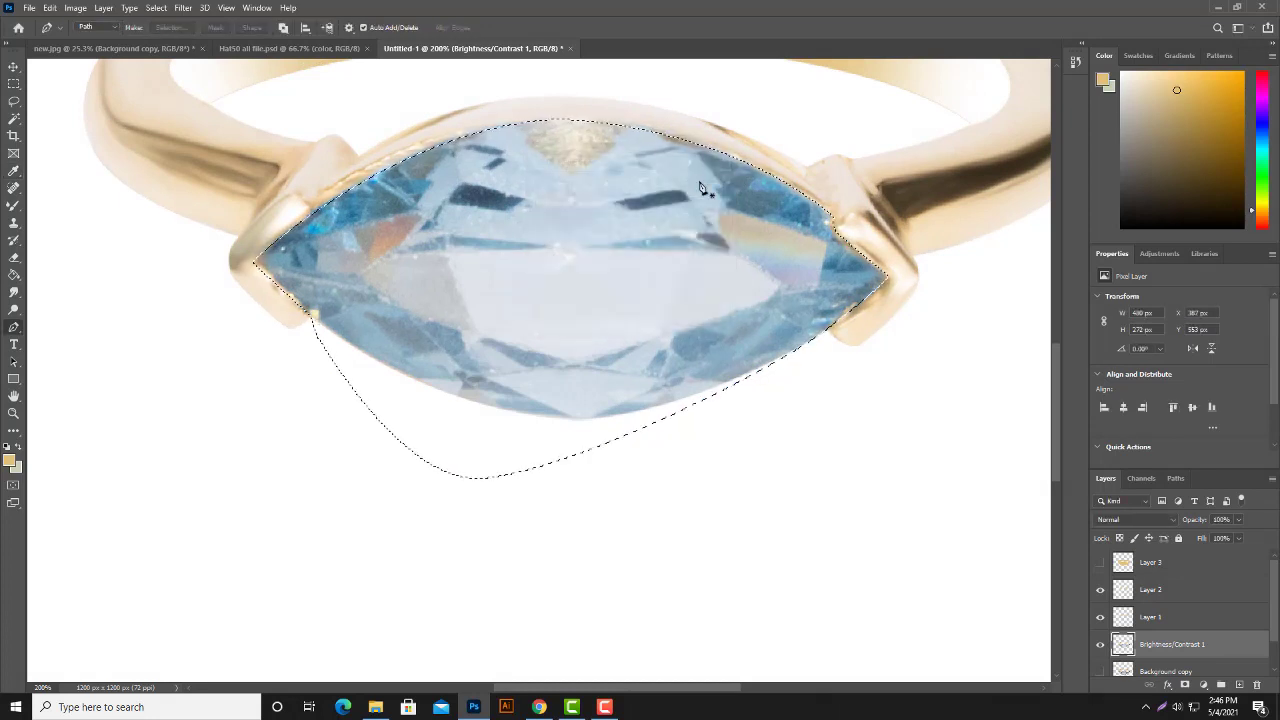
key(ctrl+j)
key(ctrl+0)
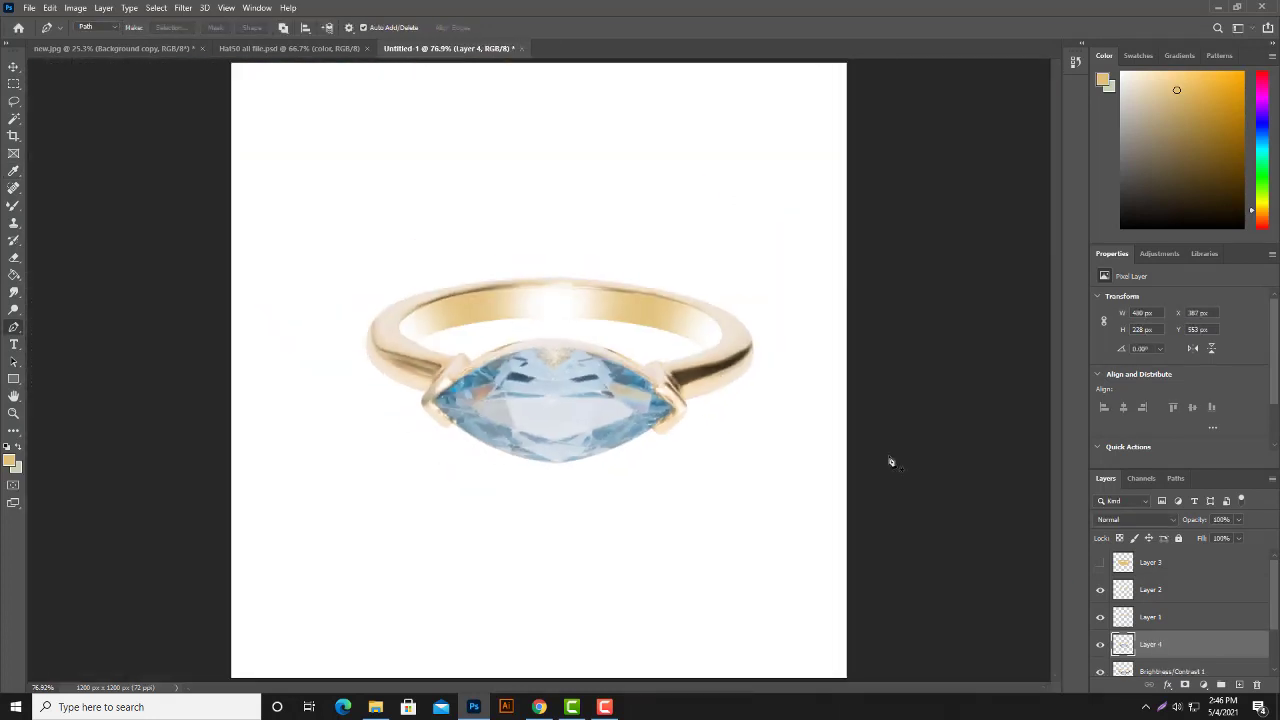
Step: Pick the marquise diamond's layer in Hat50 all file.psd and drag it into Untitled-1 as Layer 5
ctrl+click(1122, 646)
click(289, 48)
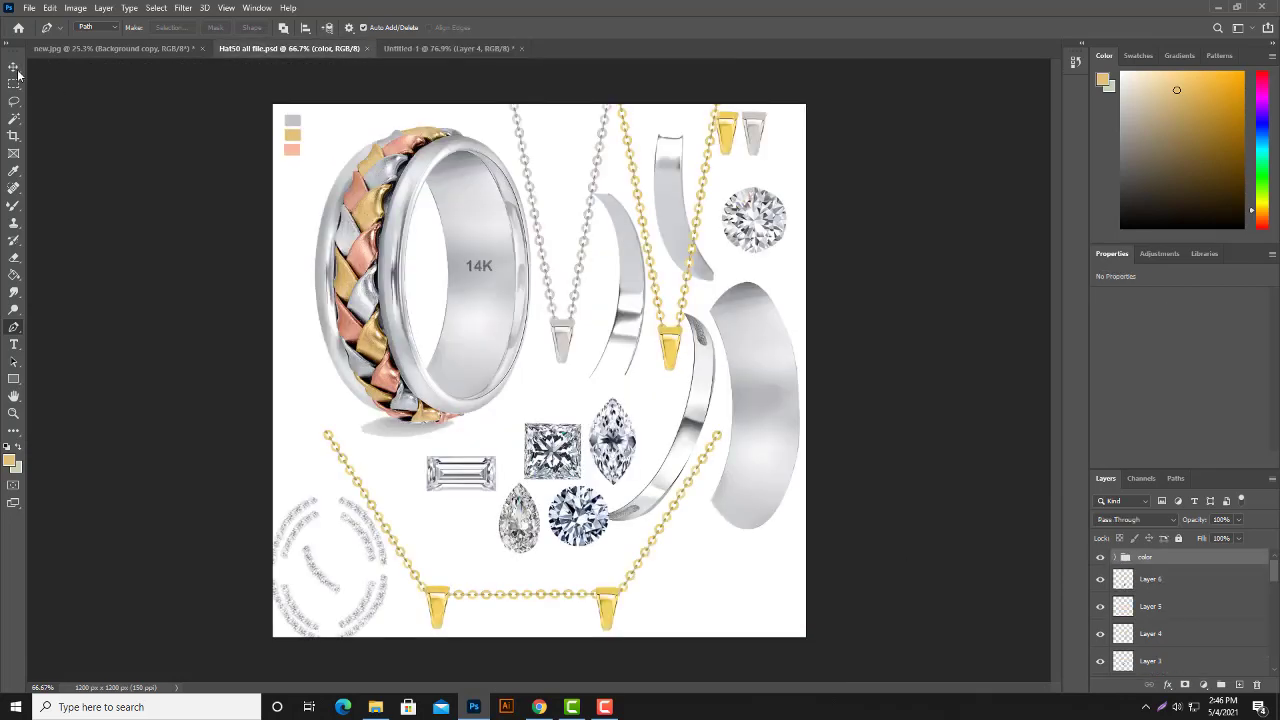
key(v)
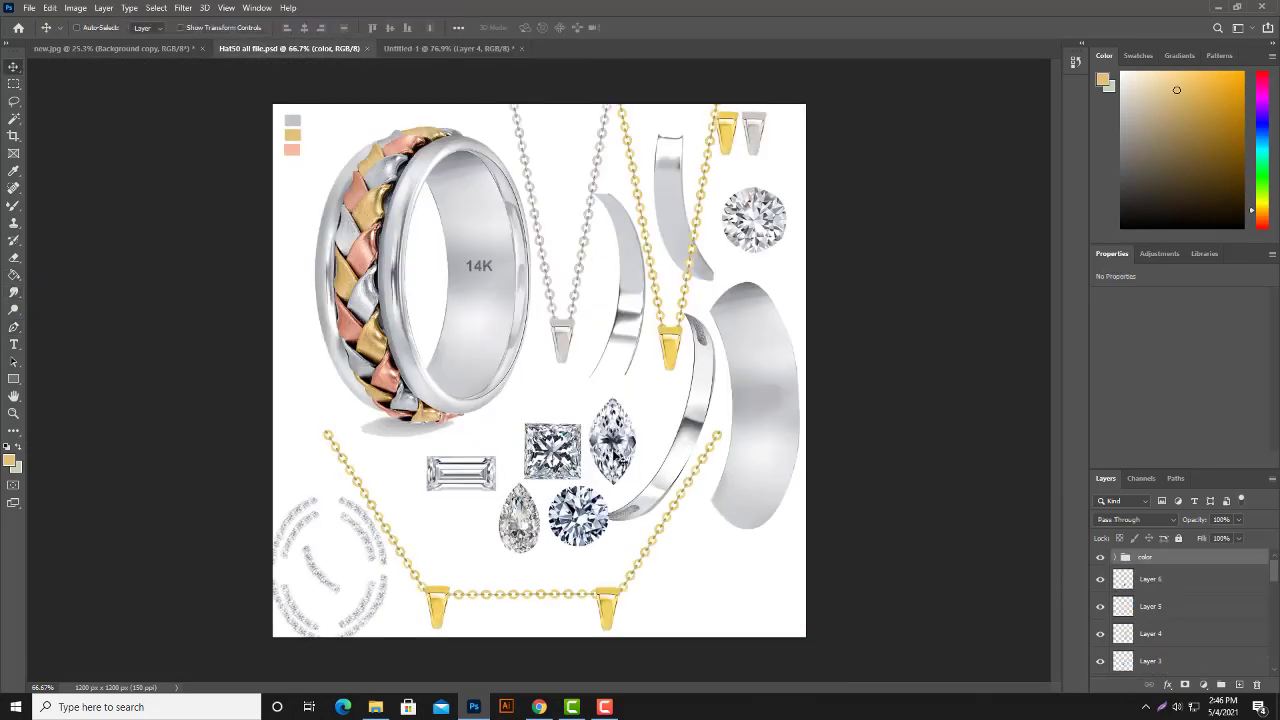
right_click(616, 445)
click(626, 452)
mouse_move(626, 452)
mouse_down()
mouse_move(428, 50)
mouse_move(578, 428)
mouse_up()
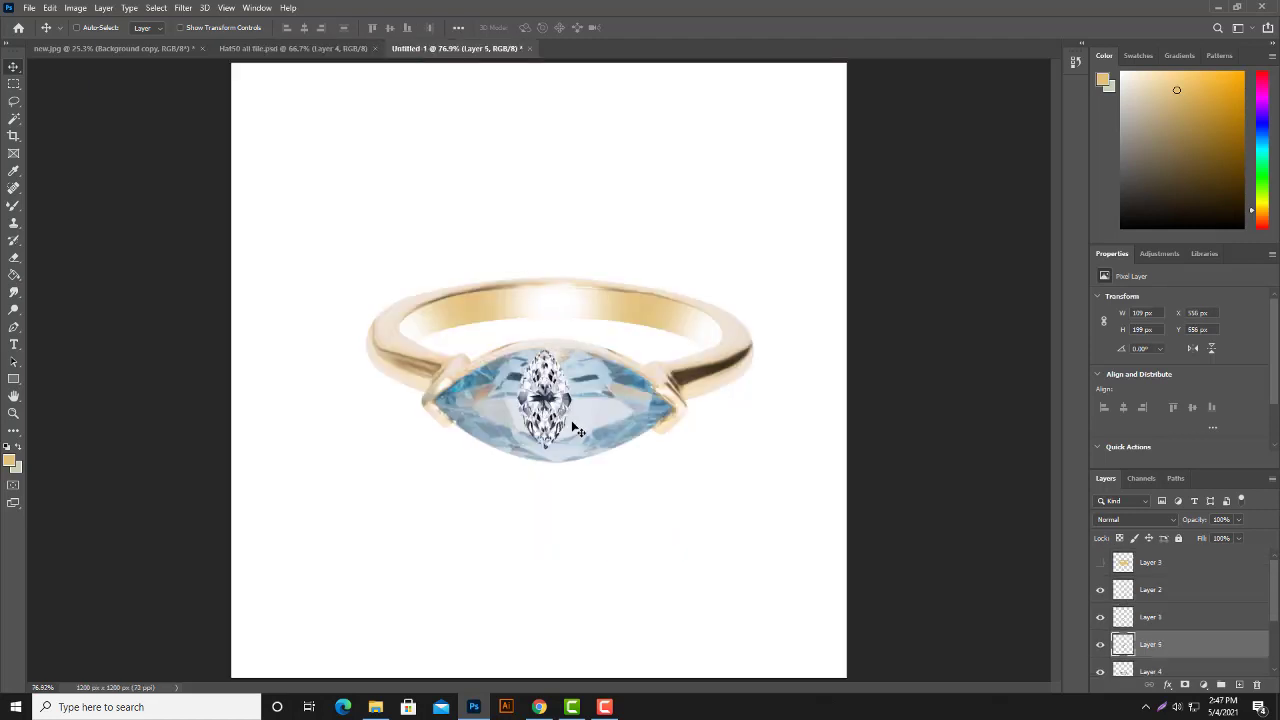
Step: Rotate the diamond 90°, scale it over the blue stone, commit, and load Layer 4's outline
key(ctrl)
key(ctrl+t)
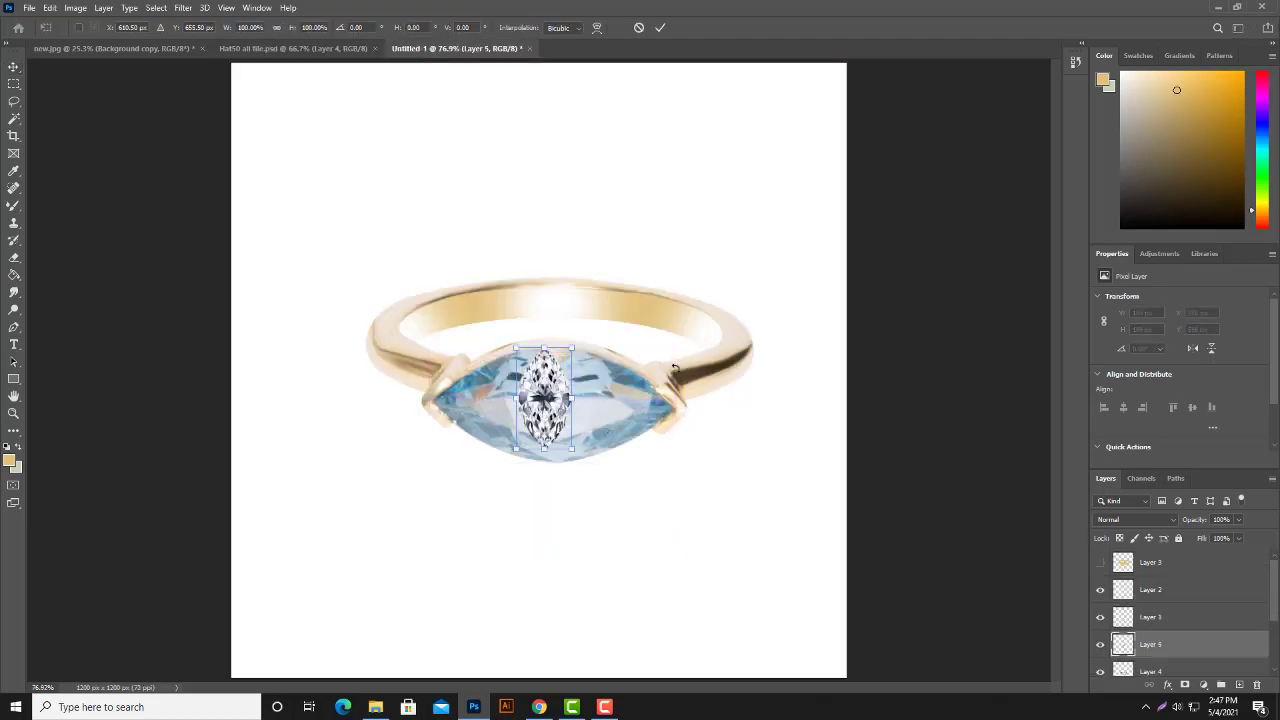
drag(675, 368, 598, 555)
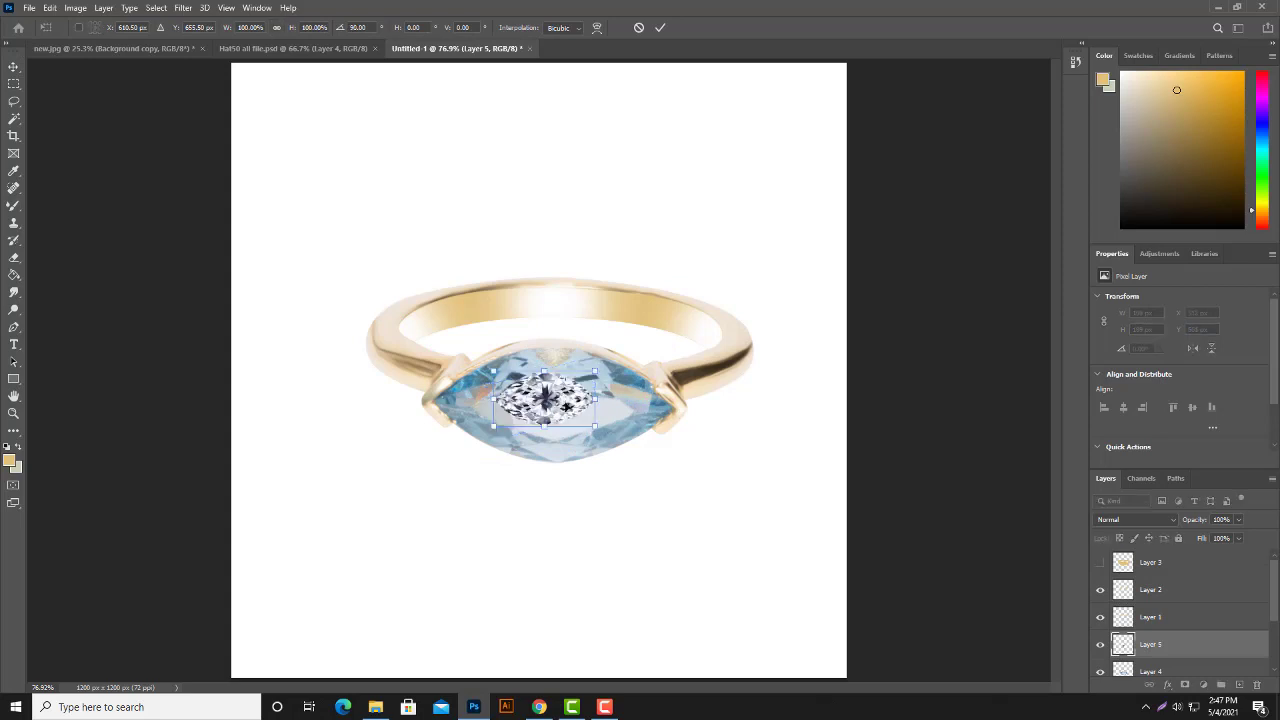
mouse_move(567, 405)
mouse_down()
mouse_move(557, 440)
mouse_move(678, 337)
mouse_up()
drag(618, 405, 619, 396)
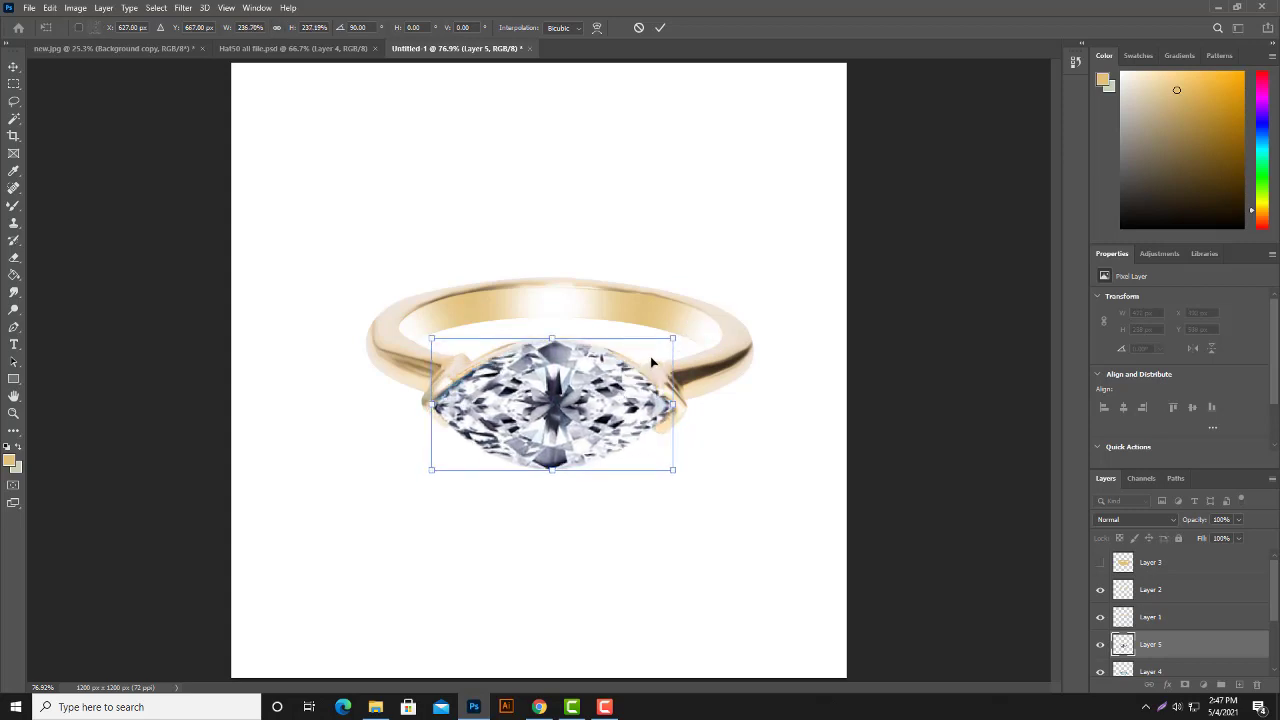
key(Return)
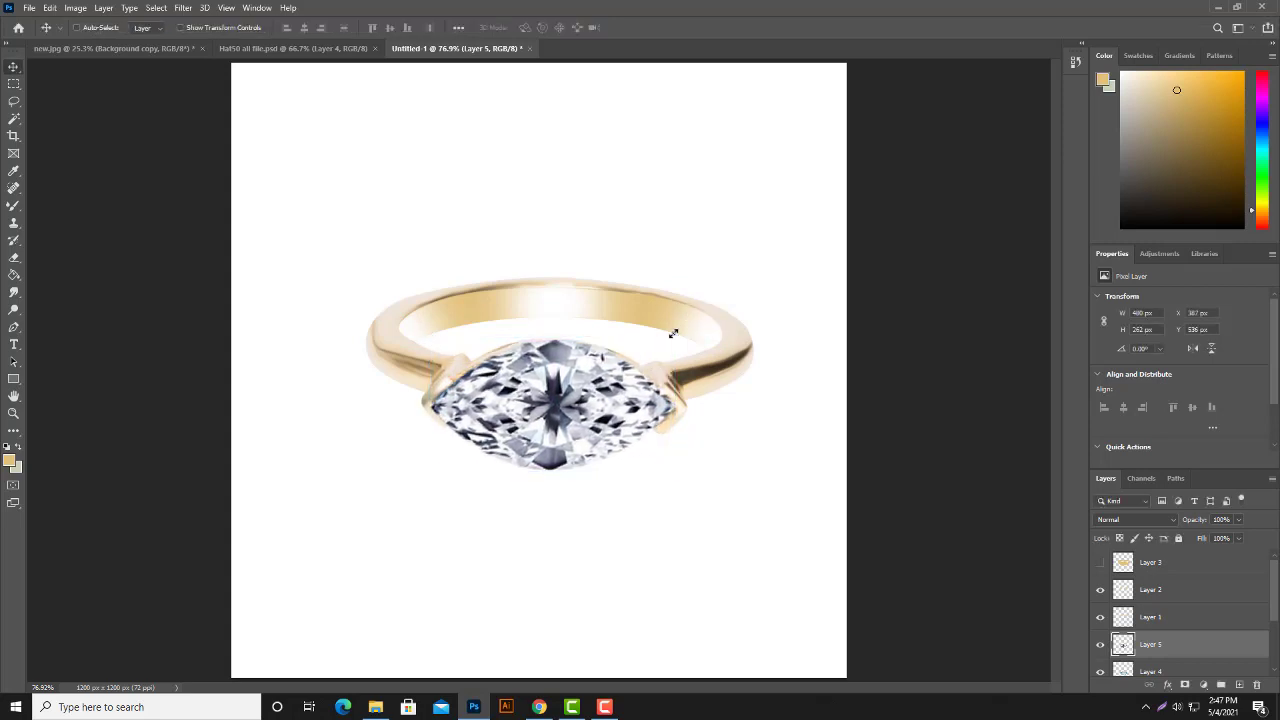
scroll(1150, 640, down, 2)
ctrl+click(1128, 618)
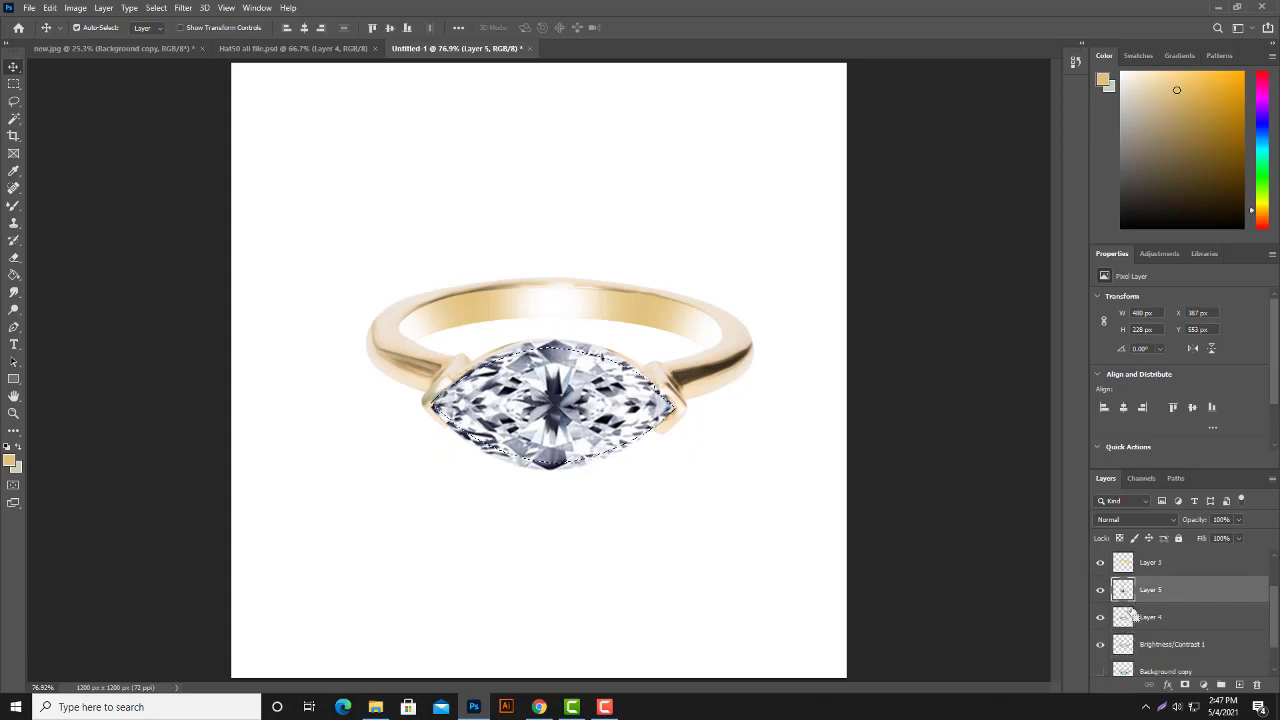
Step: Reload the stone selection, hide the white diamond, and sample the blue gem with the Mixer Brush
key(ctrl+shift+i)
ctrl+click(1121, 618)
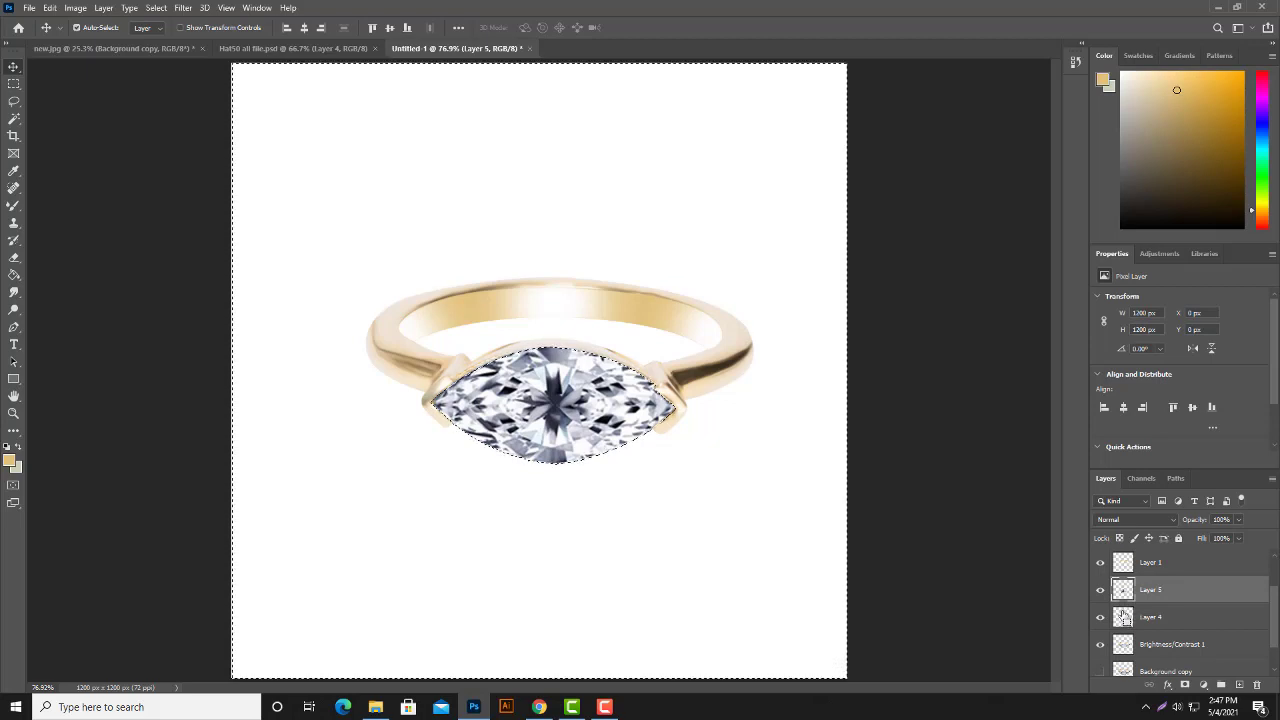
click(1100, 590)
click(1130, 620)
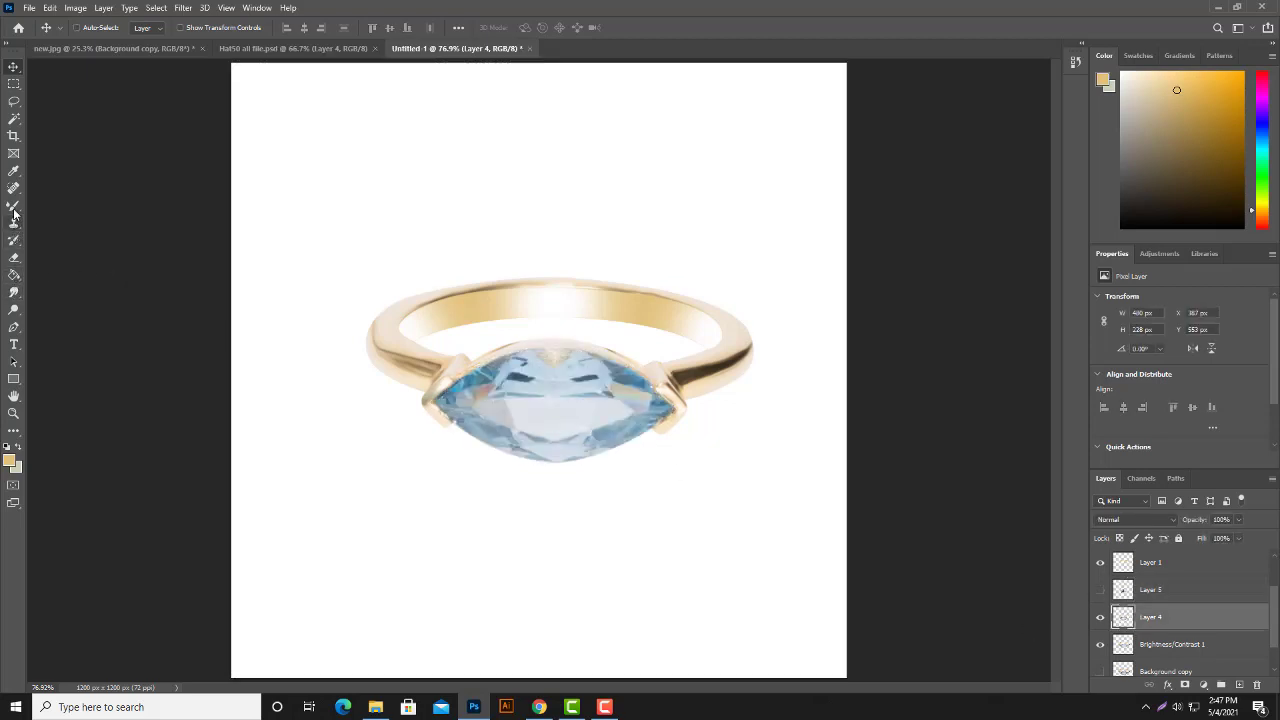
drag(13, 205, 60, 246)
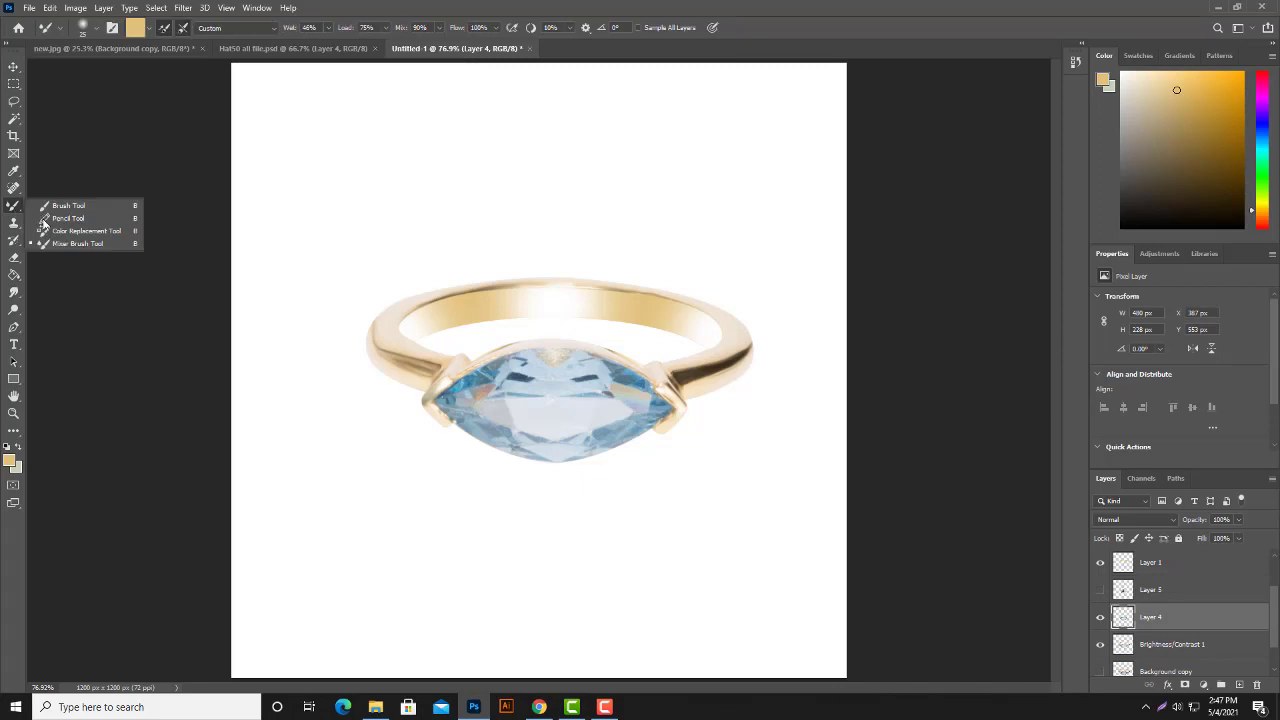
alt+click(466, 384)
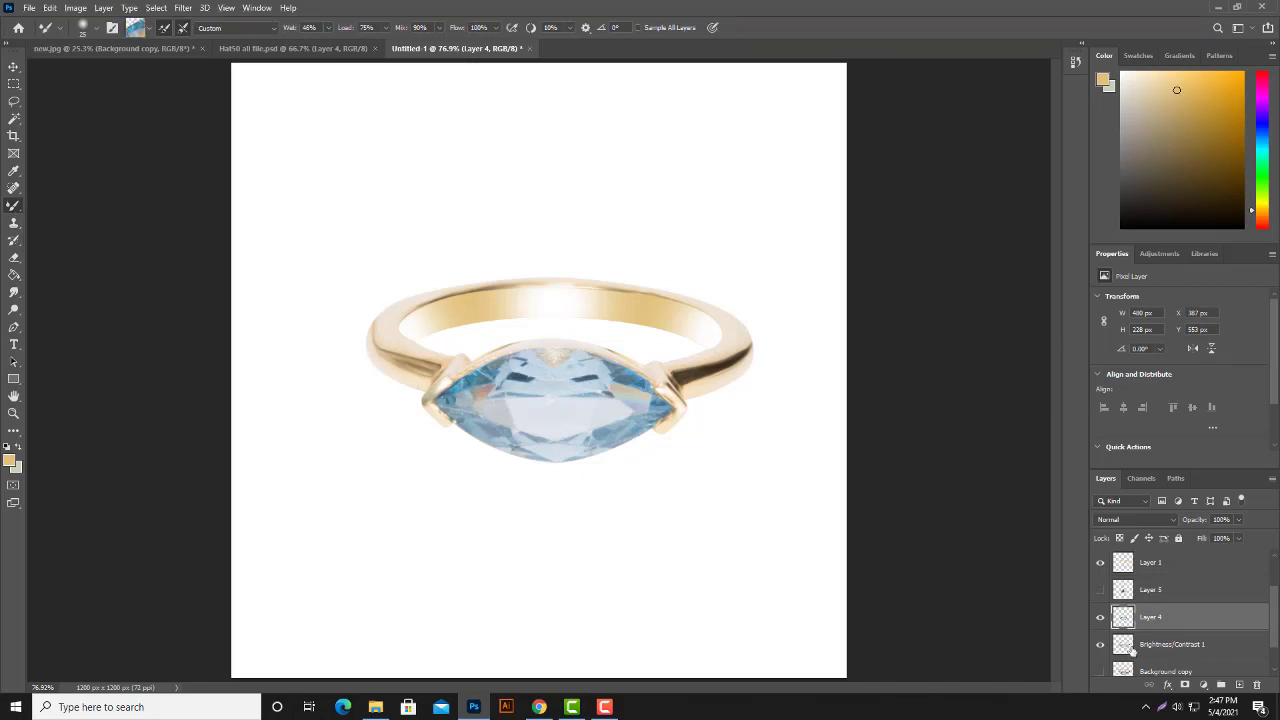
Step: Add an empty Layer 6 above Layer 4 and show the white diamond layer again
click(1239, 685)
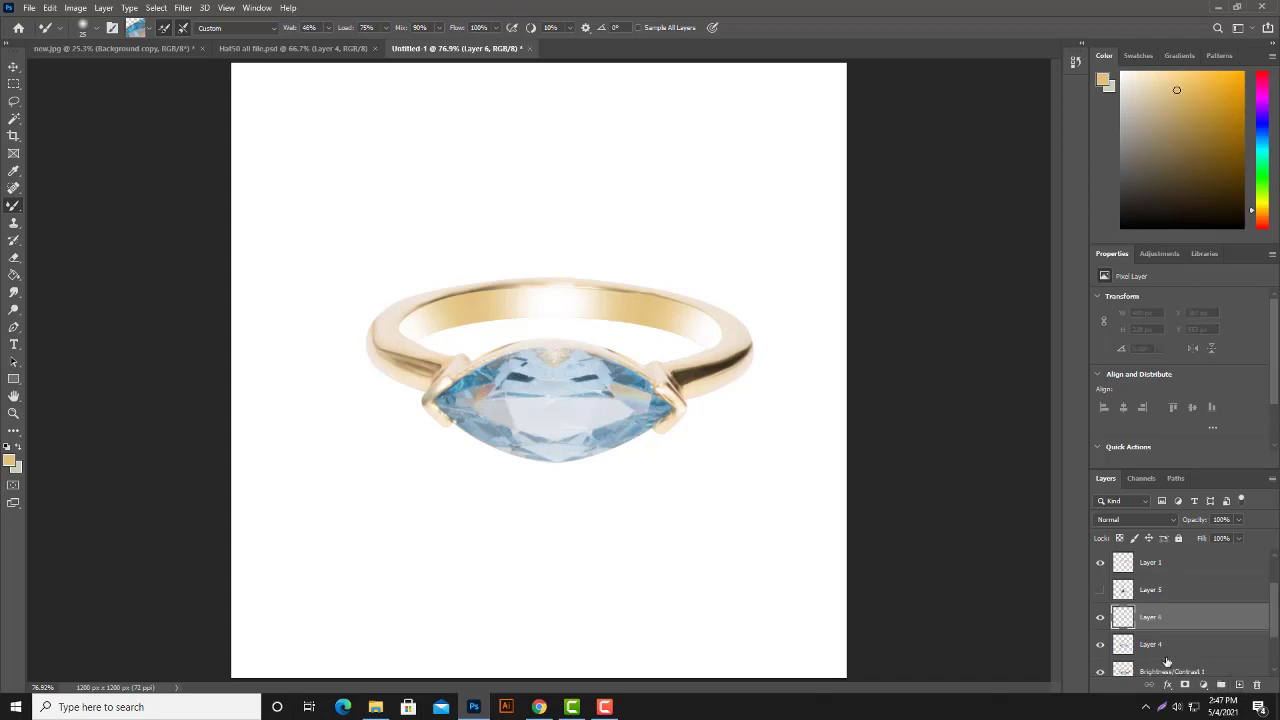
click(1155, 646)
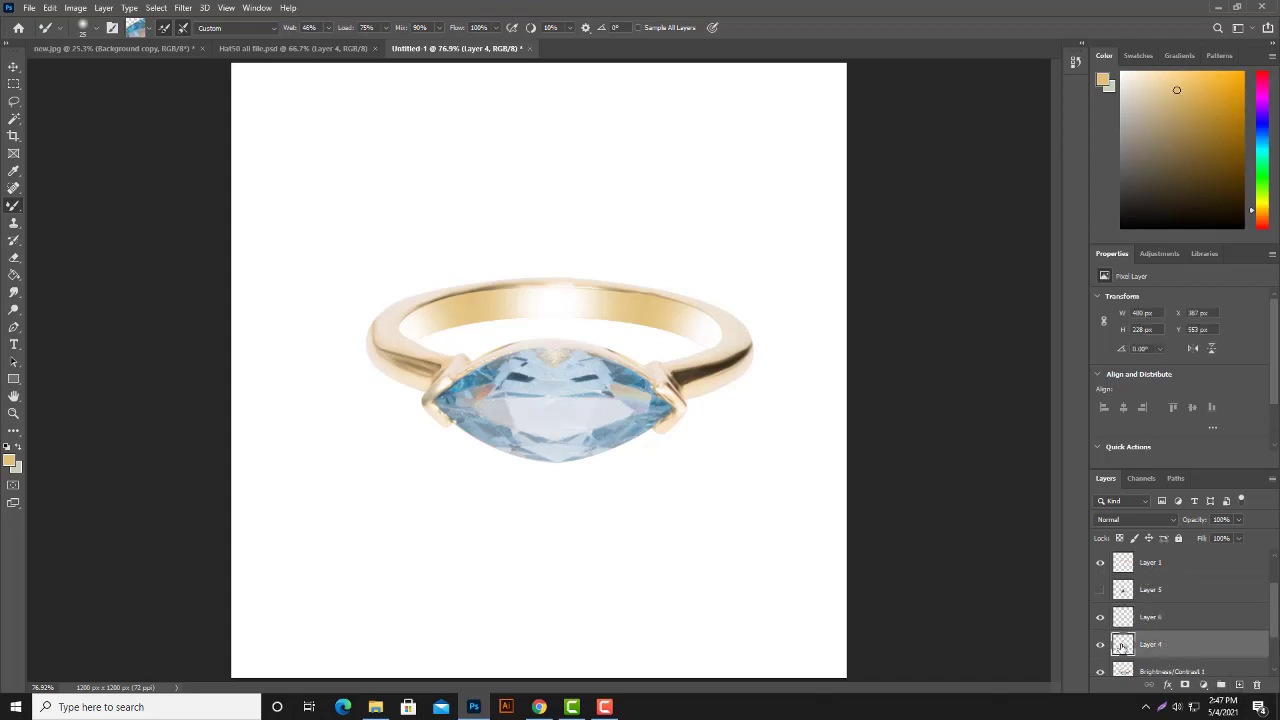
scroll(1153, 647, down, 1)
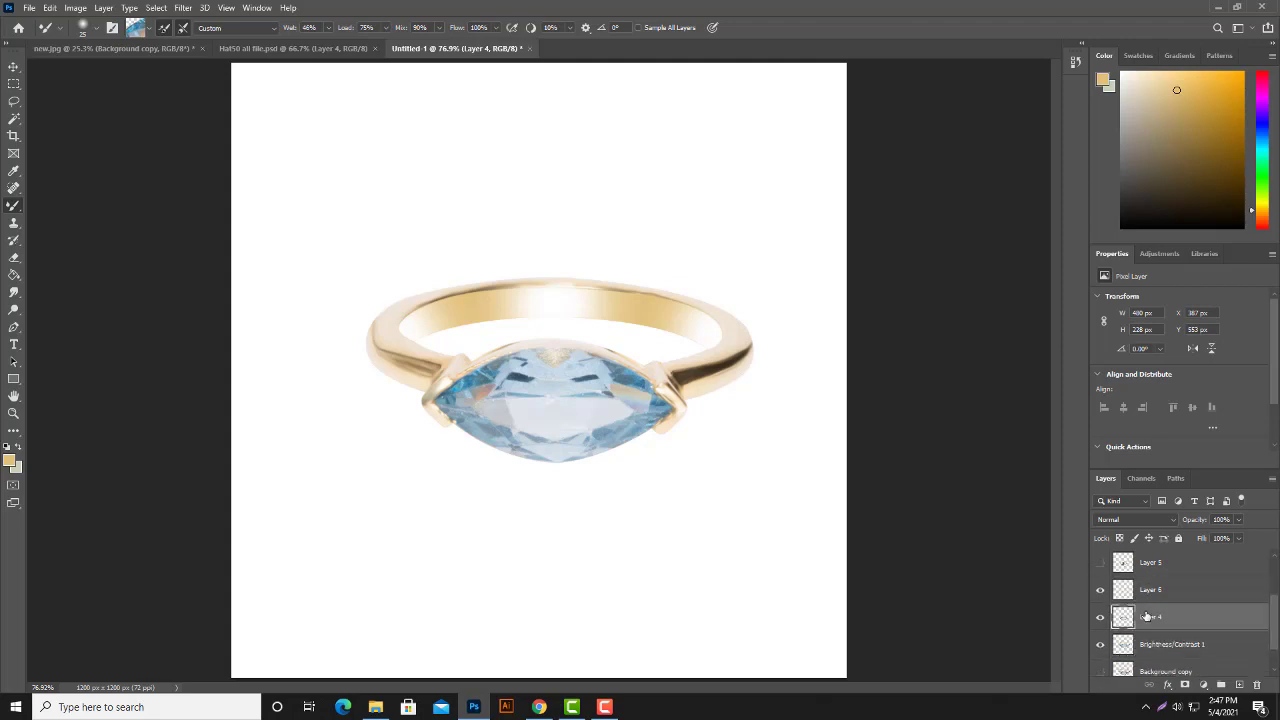
click(1133, 592)
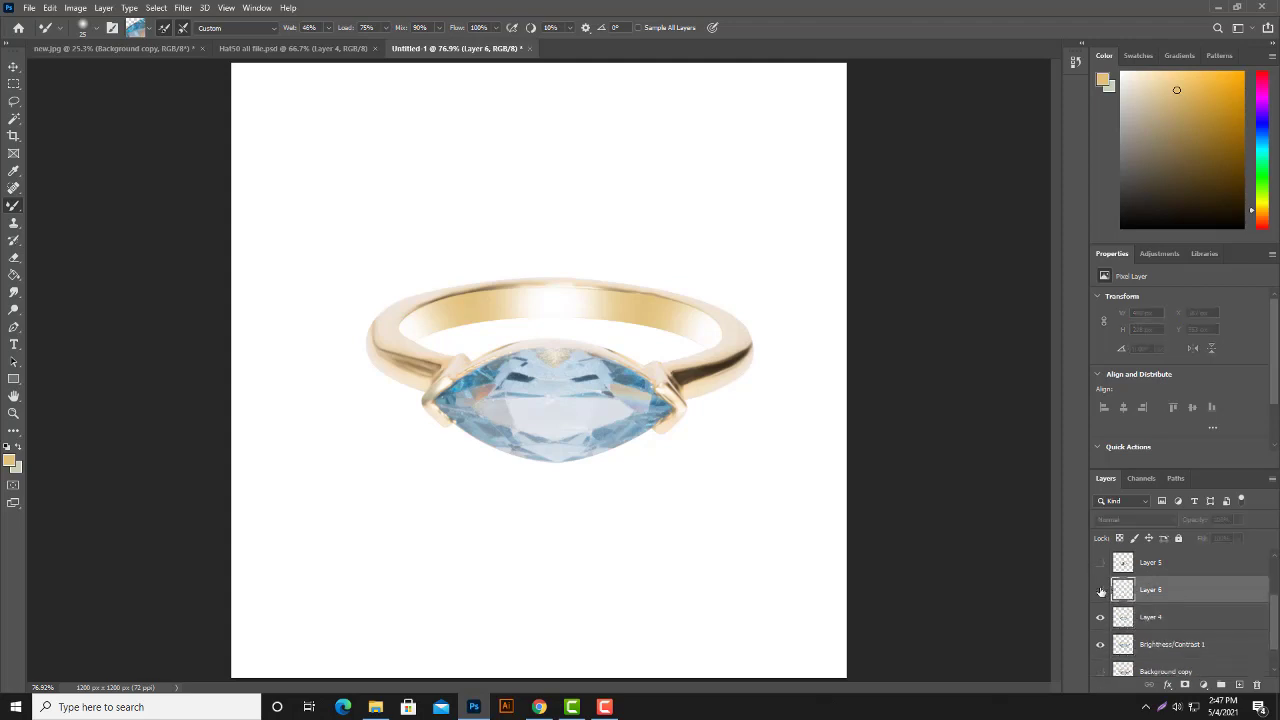
click(1100, 562)
scroll(1159, 603, up, 2)
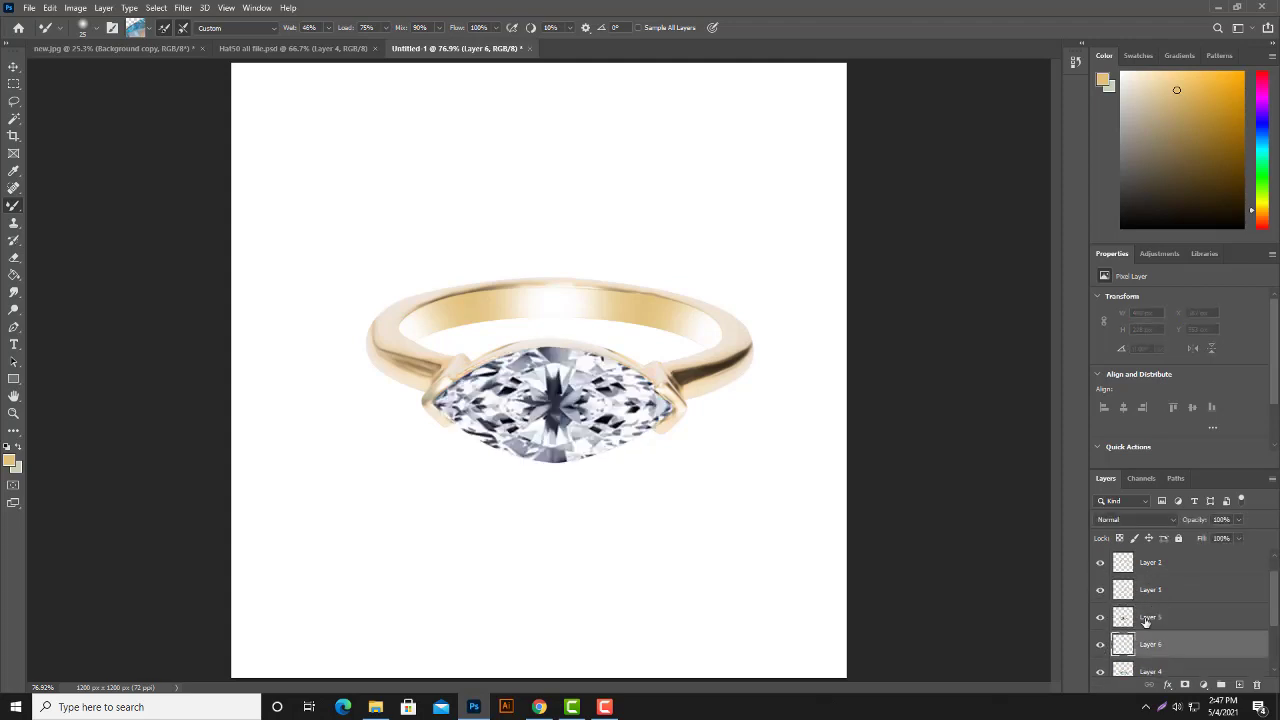
Step: Move Layer 1 and Layer 5 to the top of the stack and show gold Layer 3
click(1148, 618)
click(1168, 590)
scroll(1205, 640, up, 1)
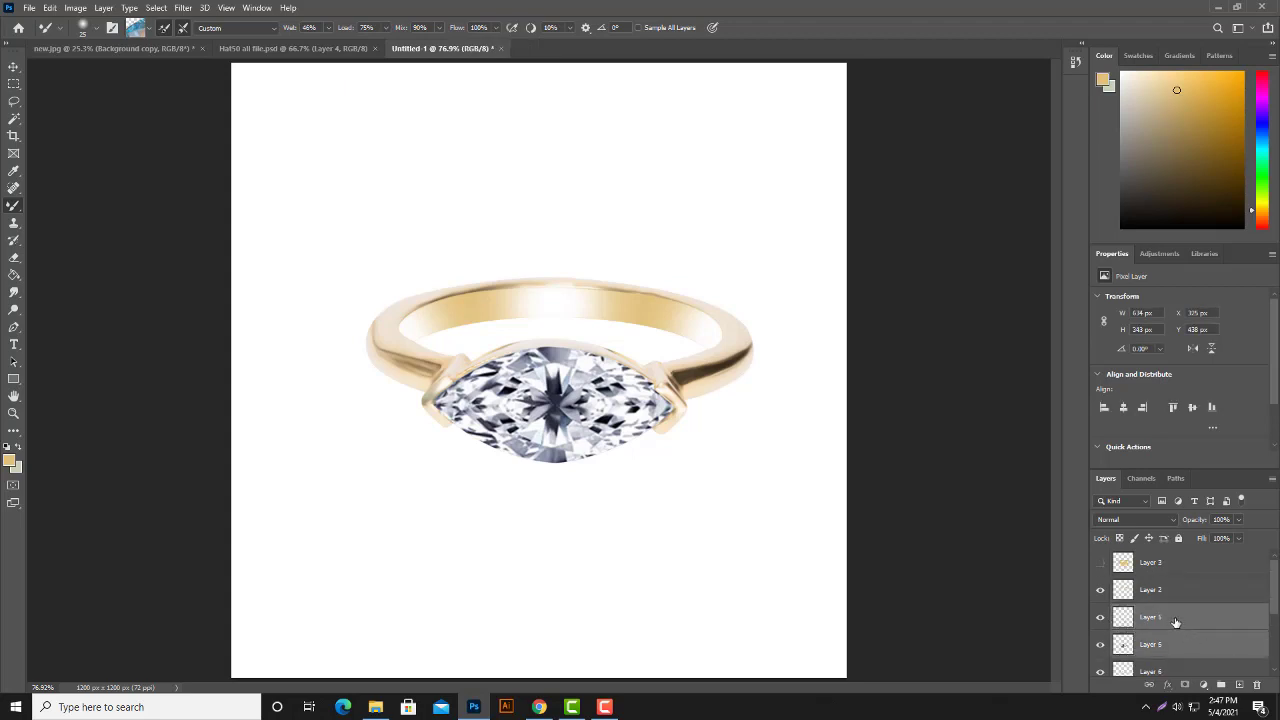
drag(1176, 622, 1155, 560)
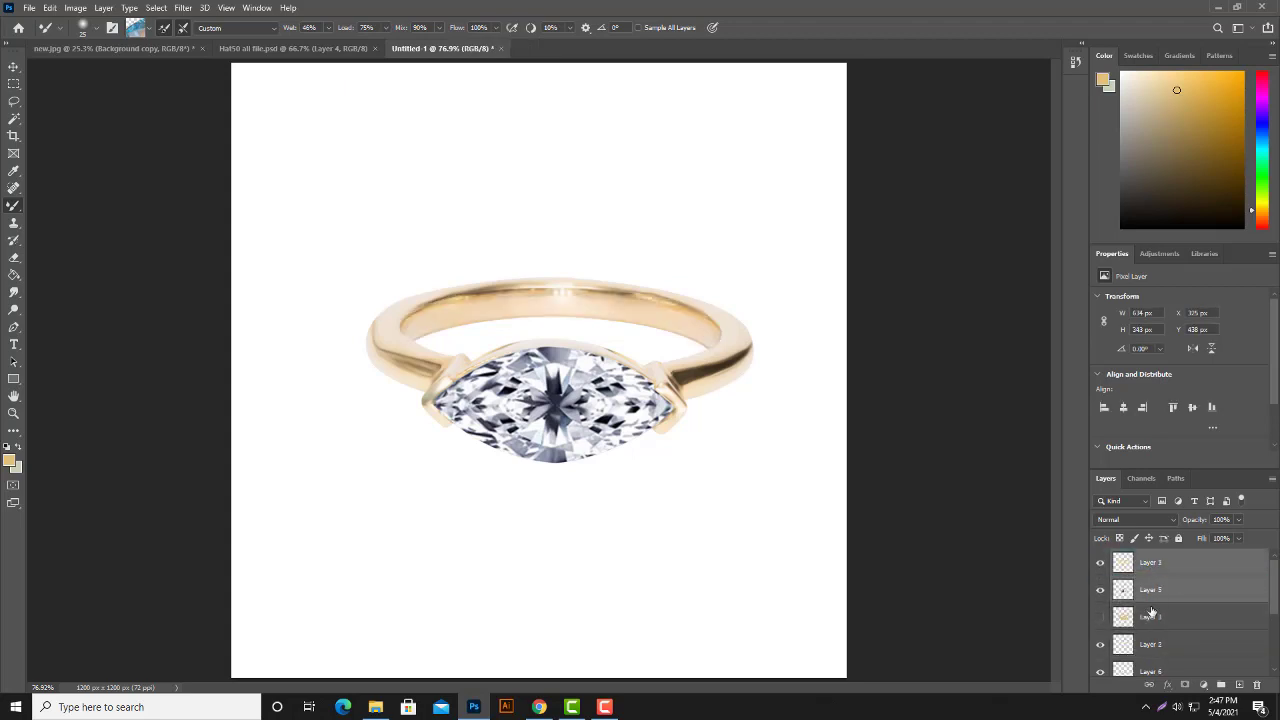
click(1151, 614)
click(1101, 617)
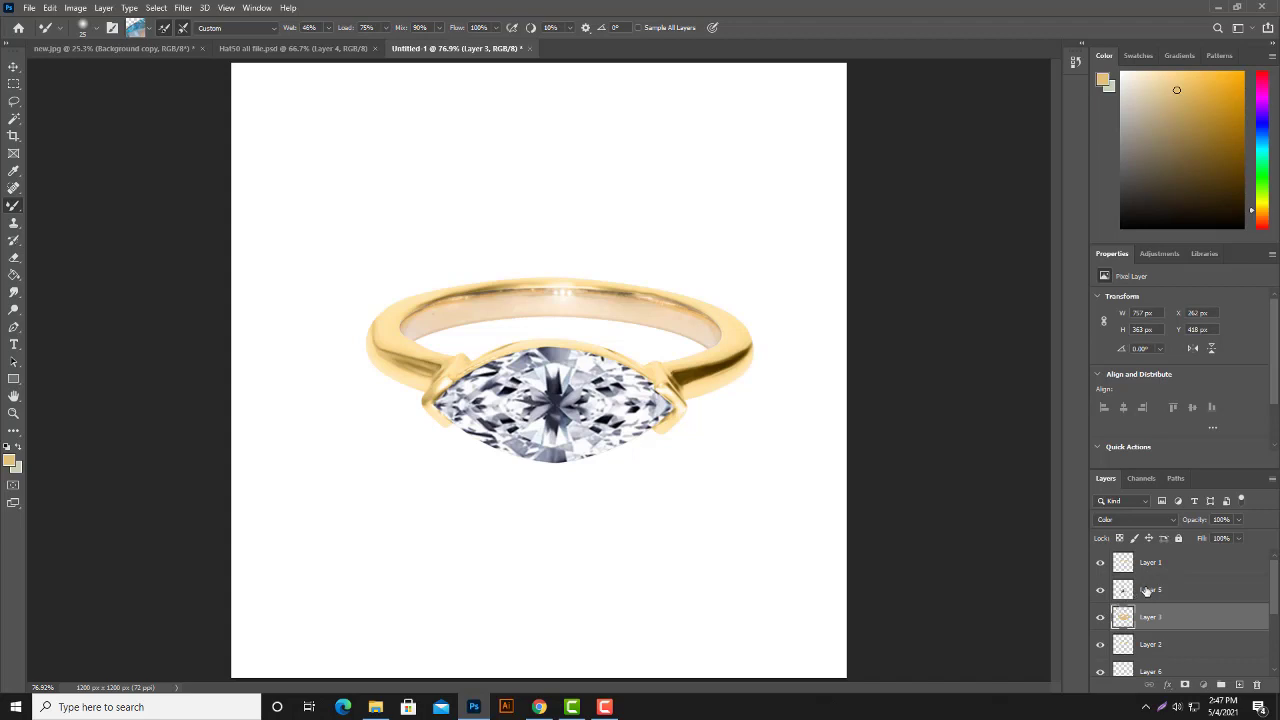
click(1140, 592)
click(1145, 565)
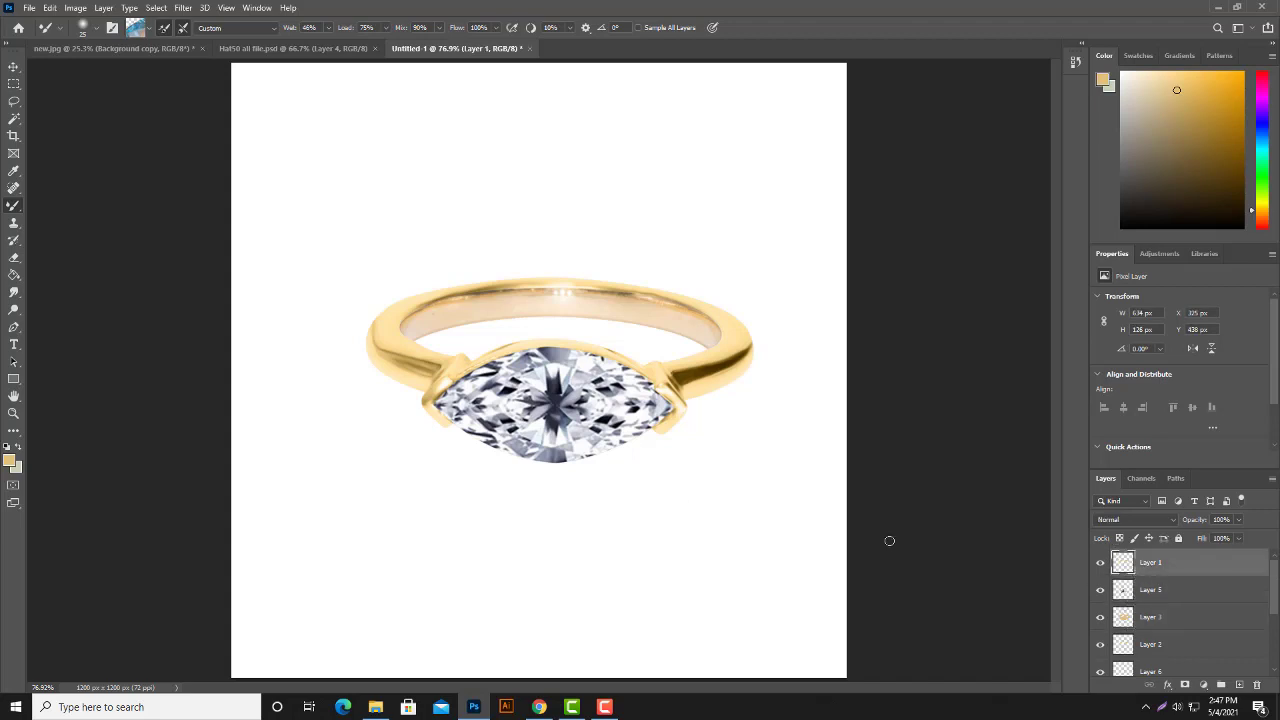
Step: Move Layer 1 down below Layer 2 to brighten the ring's inner band
click(14, 274)
ctrl+click(1124, 591)
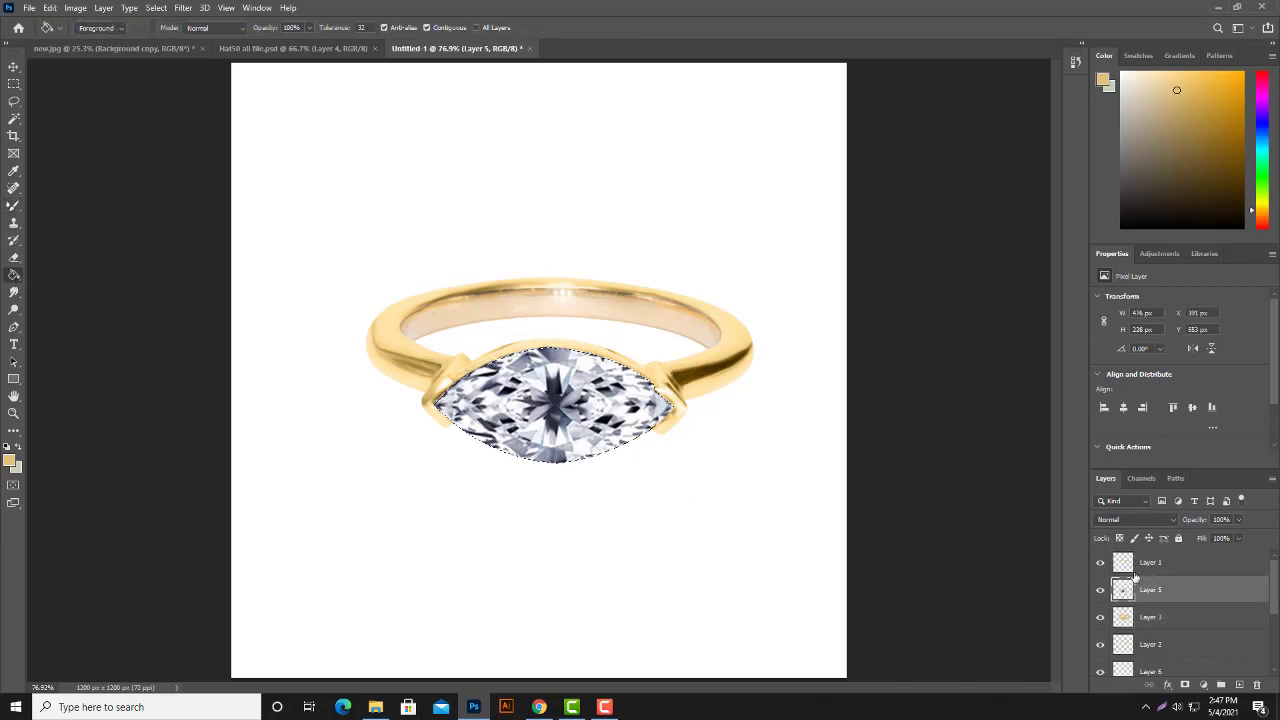
ctrl+click(1121, 565)
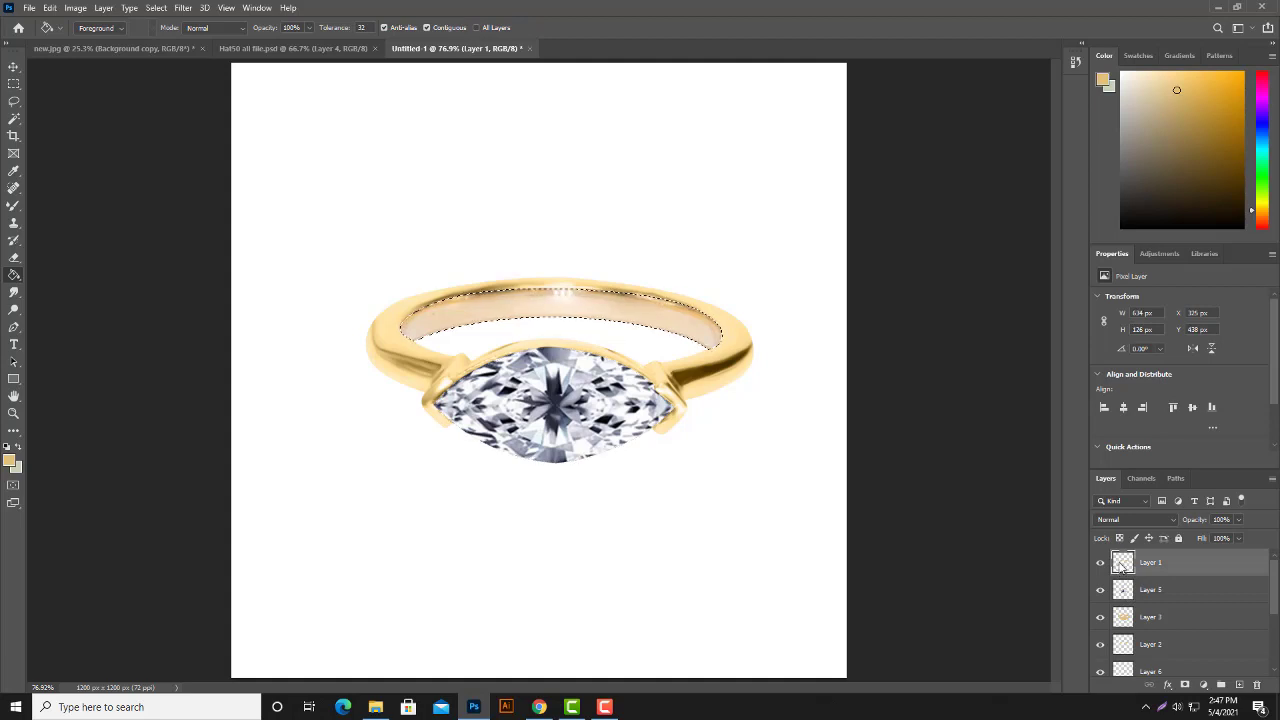
drag(1120, 563, 1152, 640)
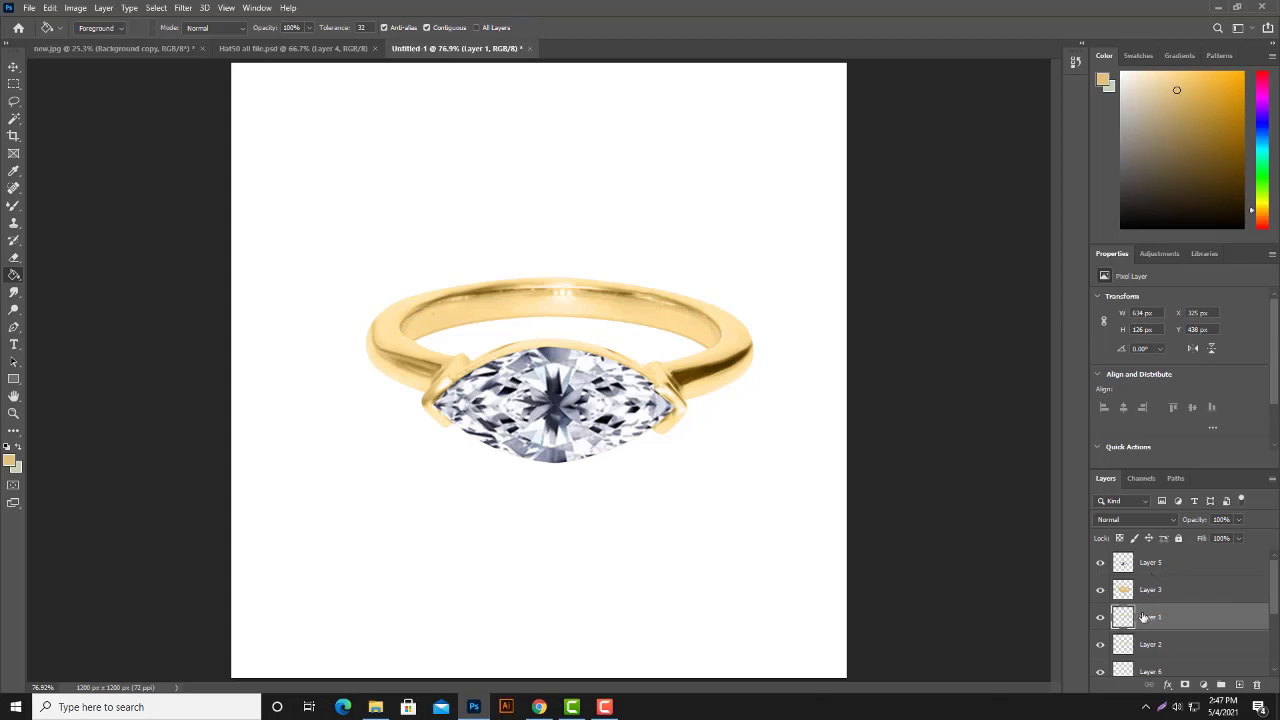
drag(1143, 617, 1153, 640)
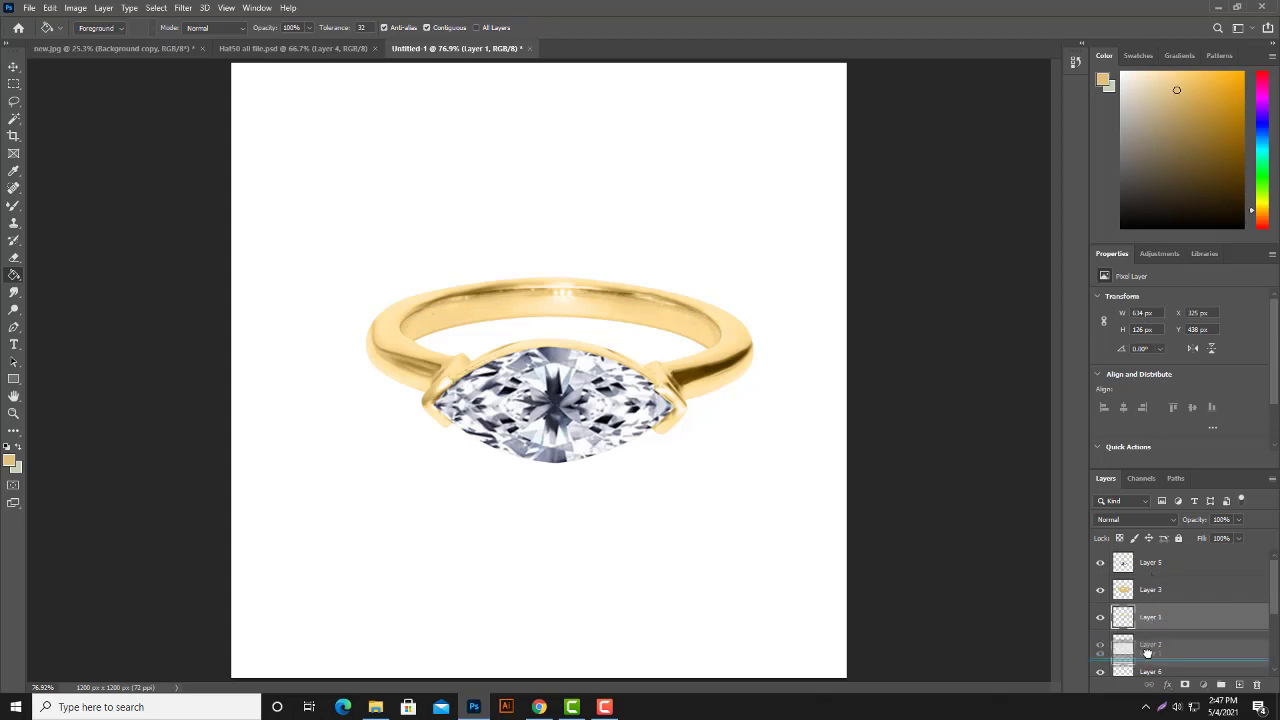
Step: Add Layer 7 above the diamond and fill the diamond's marquise outline with gold
click(1150, 575)
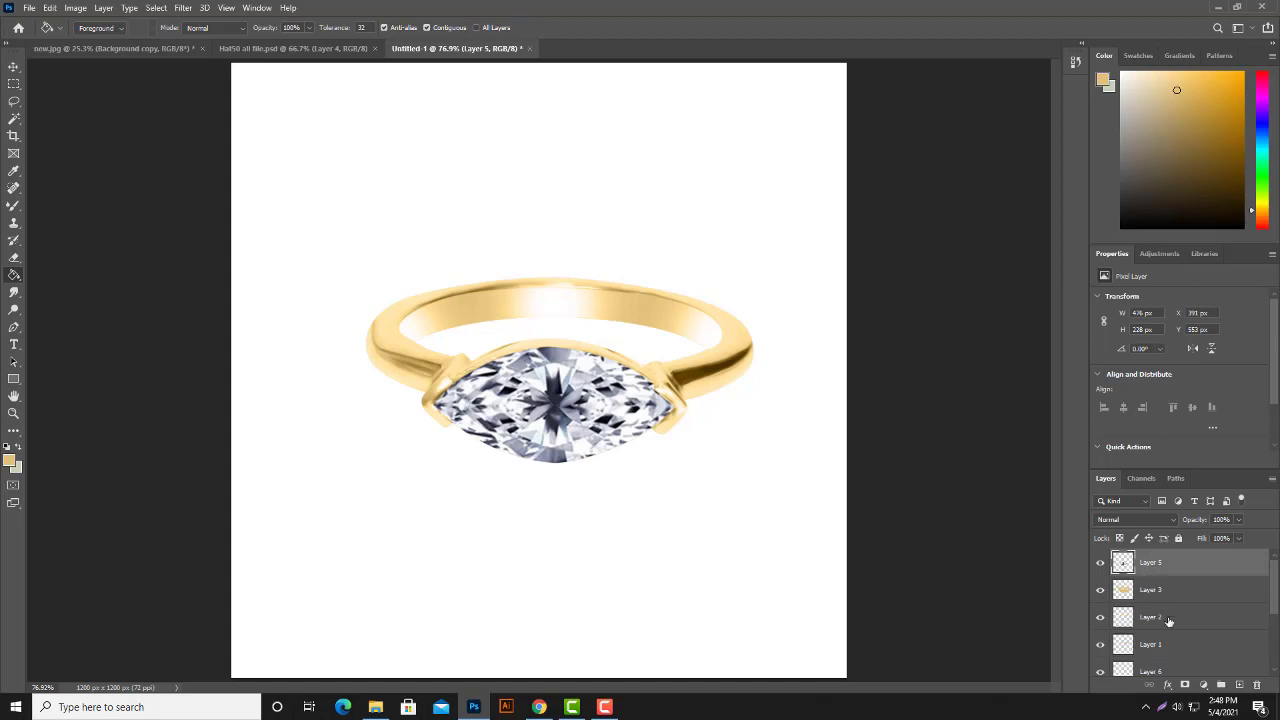
click(1239, 685)
click(1136, 592)
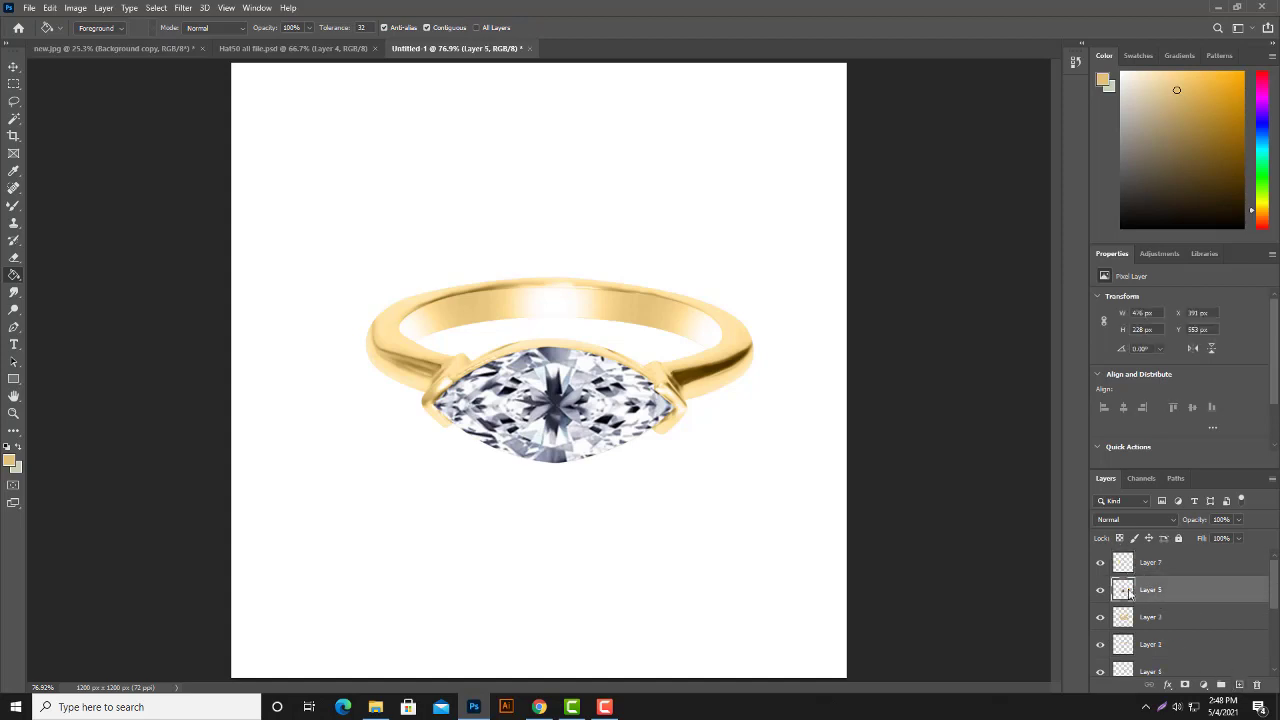
ctrl+click(1123, 590)
click(1130, 562)
key(alt+BackSpace)
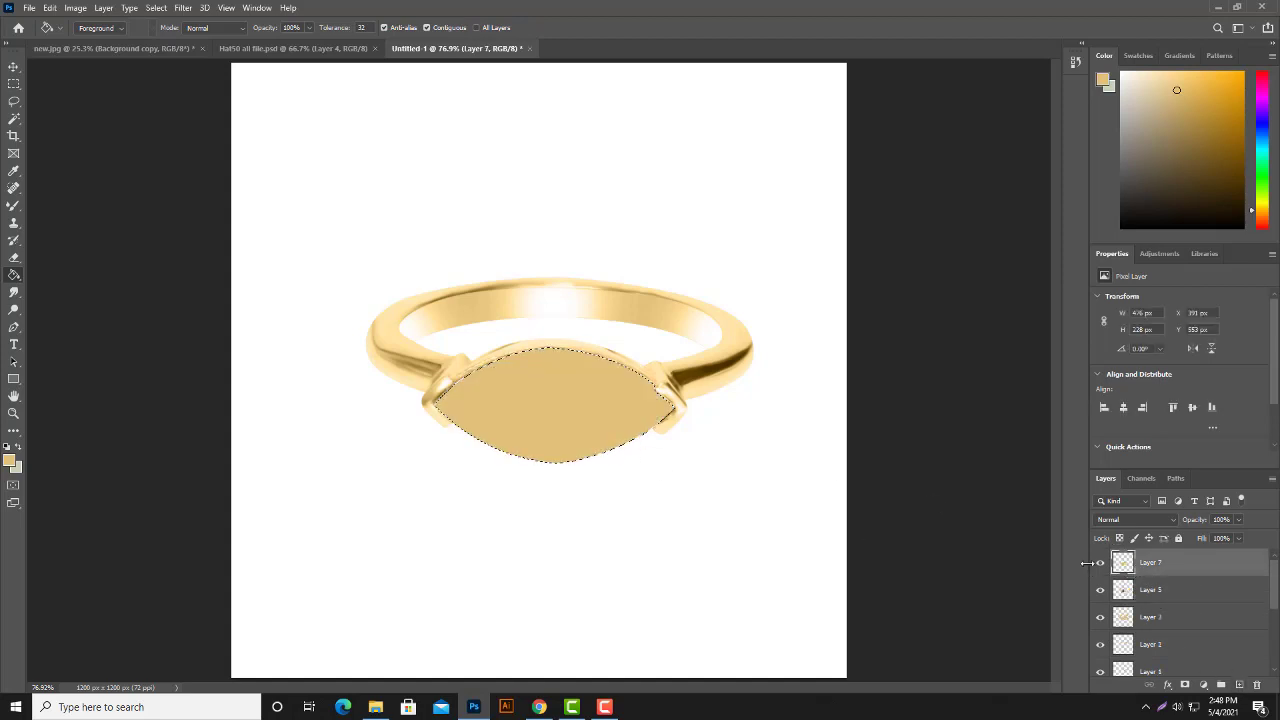
key(ctrl+d)
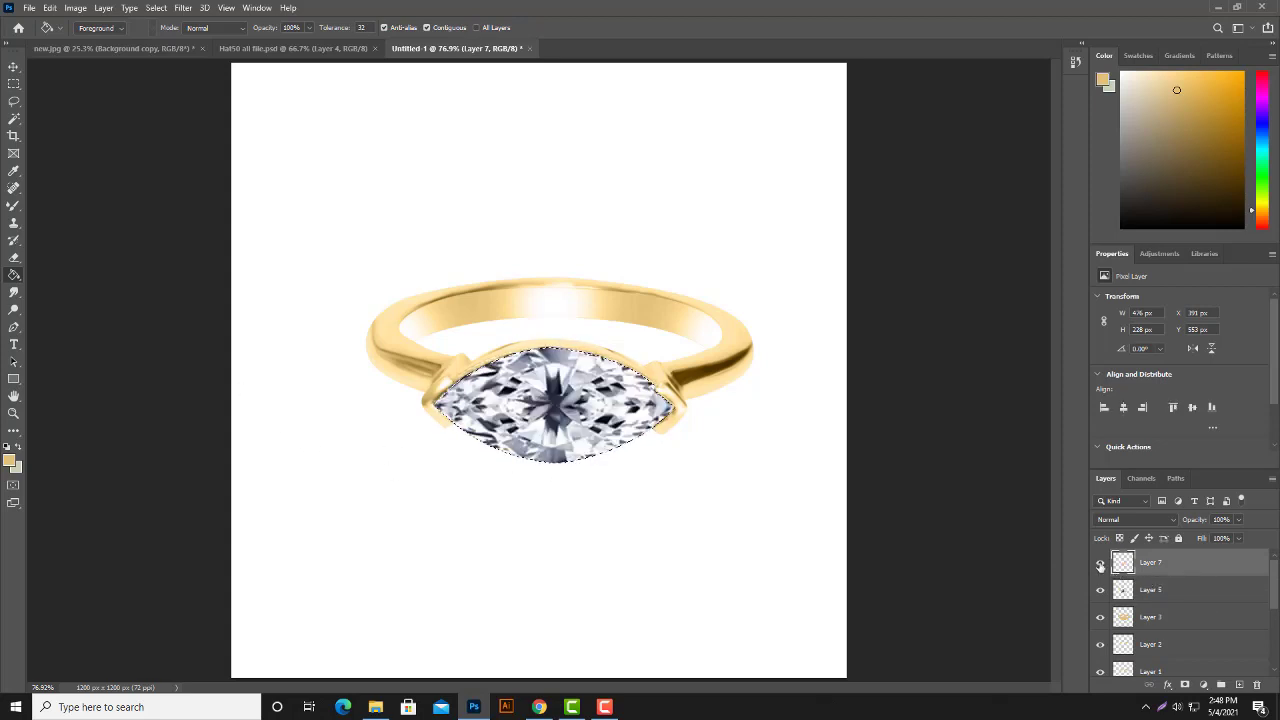
scroll(1138, 620, down, 1)
Step: Select Layer 4, the original gem photo, and hide the faceted diamond Layer 5
click(1144, 648)
scroll(1144, 648, down, 3)
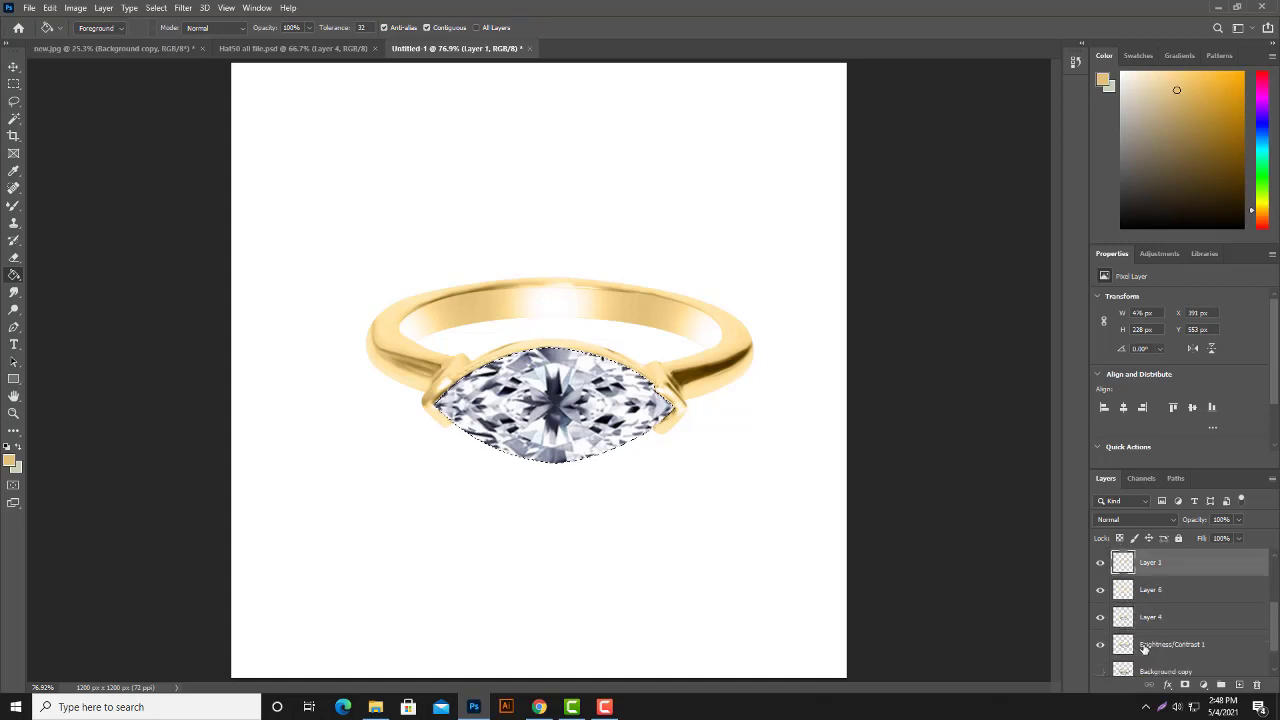
click(1141, 620)
scroll(1125, 612, up, 3)
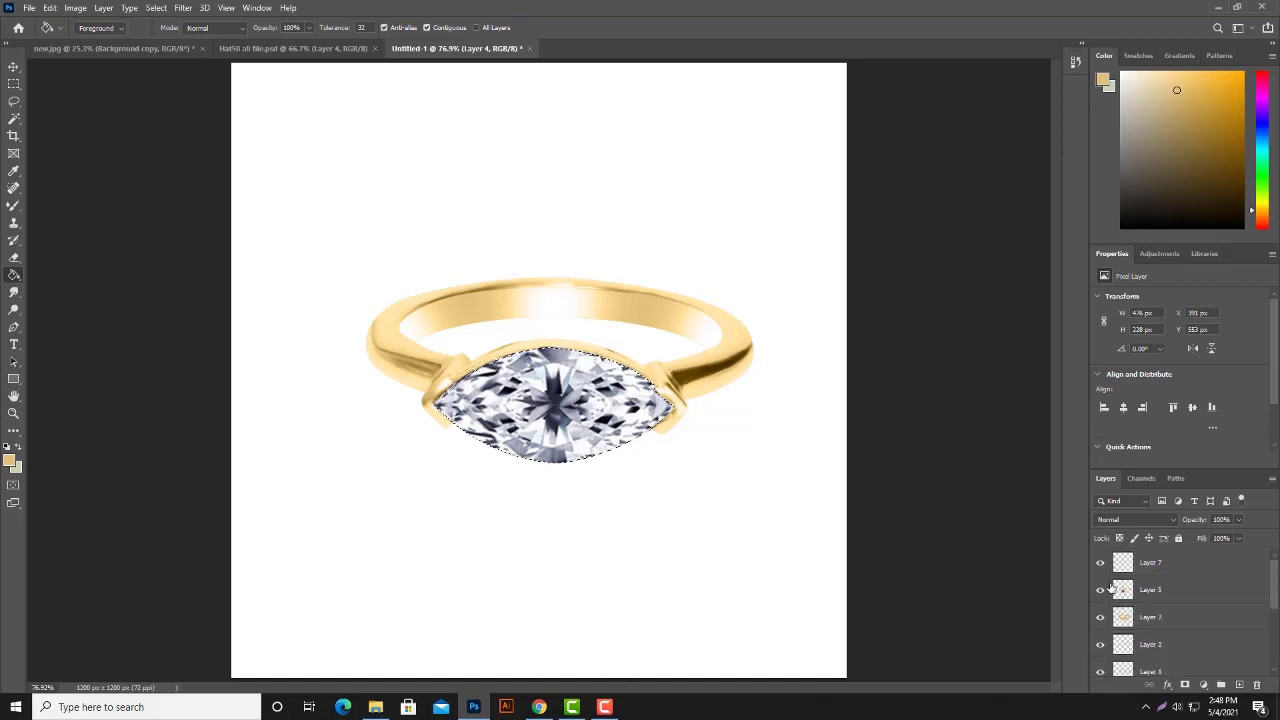
click(1101, 590)
scroll(1137, 620, down, 3)
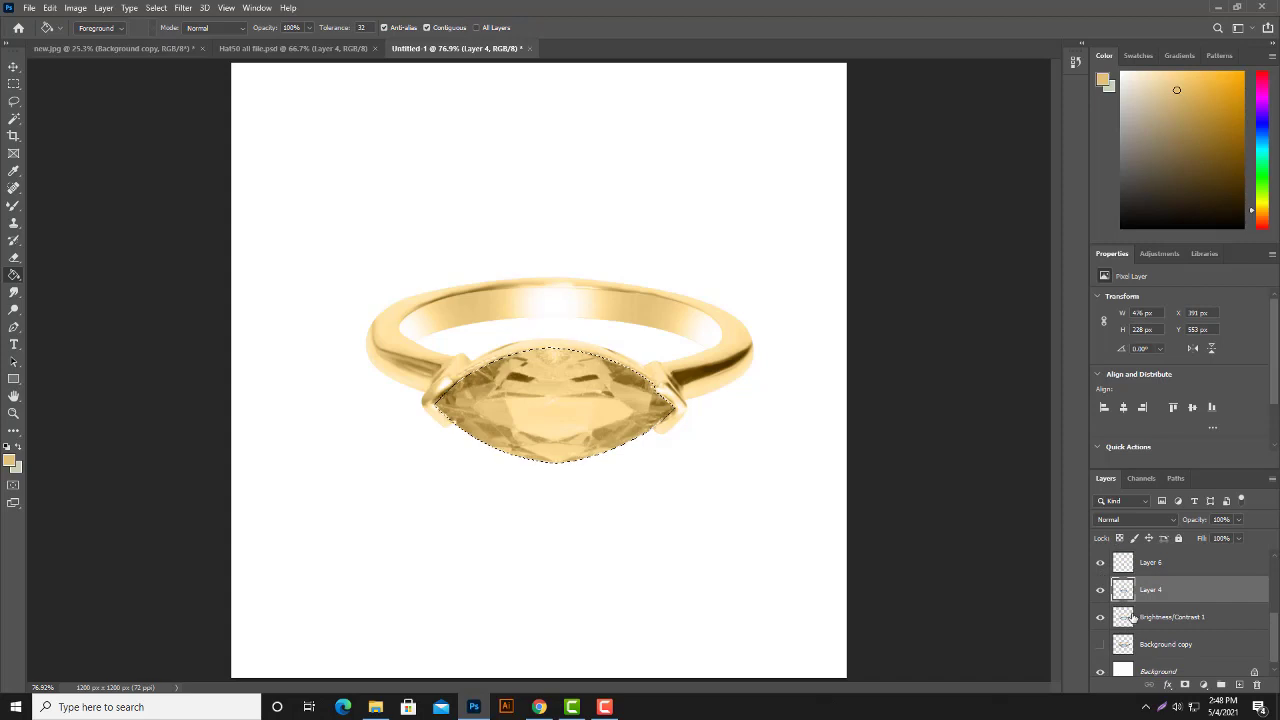
Step: Toggle Layers 1 and 2 to compare ring highlights, then choose the 3D Material Drop Tool
scroll(1100, 594, up, 2)
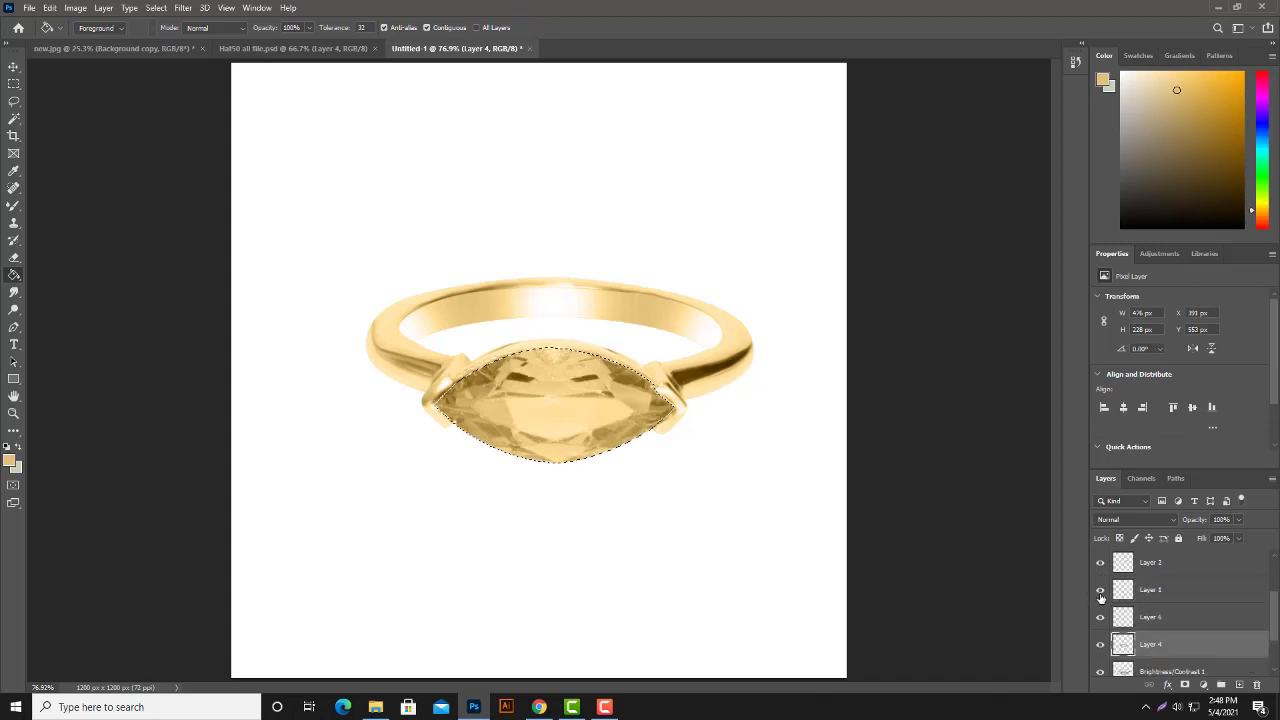
scroll(1103, 592, up, 1)
click(1101, 590)
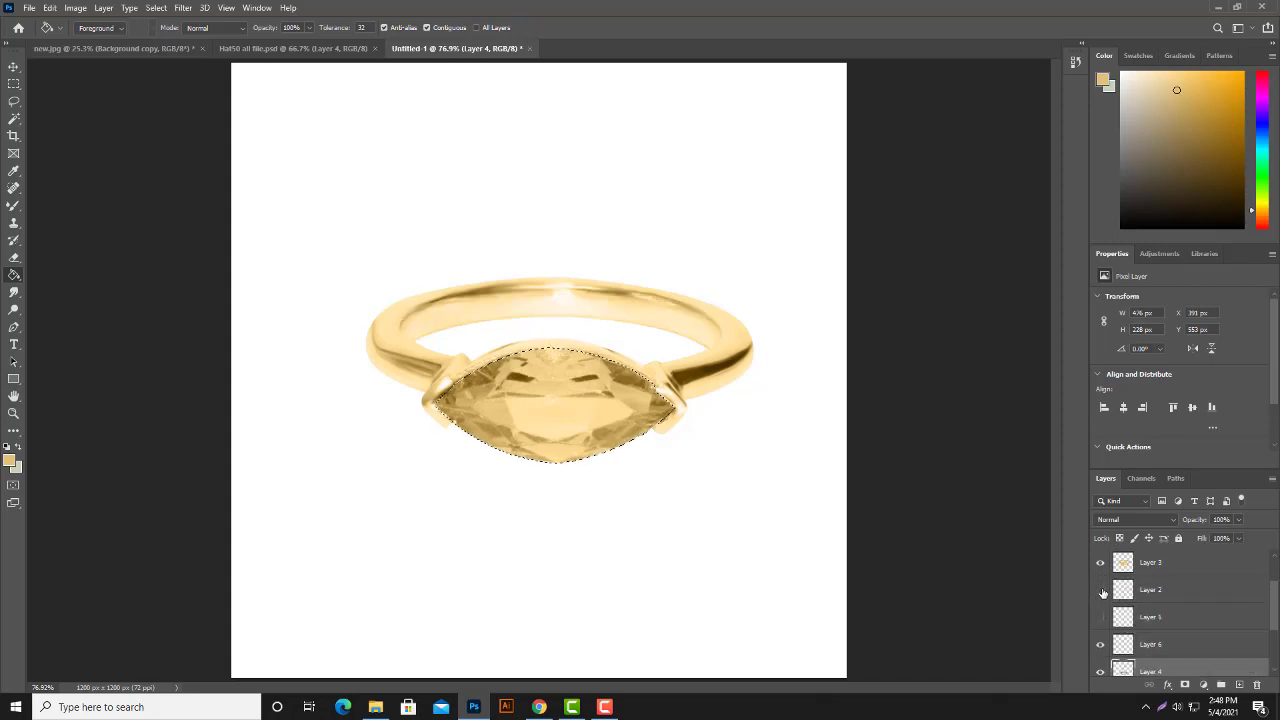
click(1101, 591)
scroll(1133, 610, down, 1)
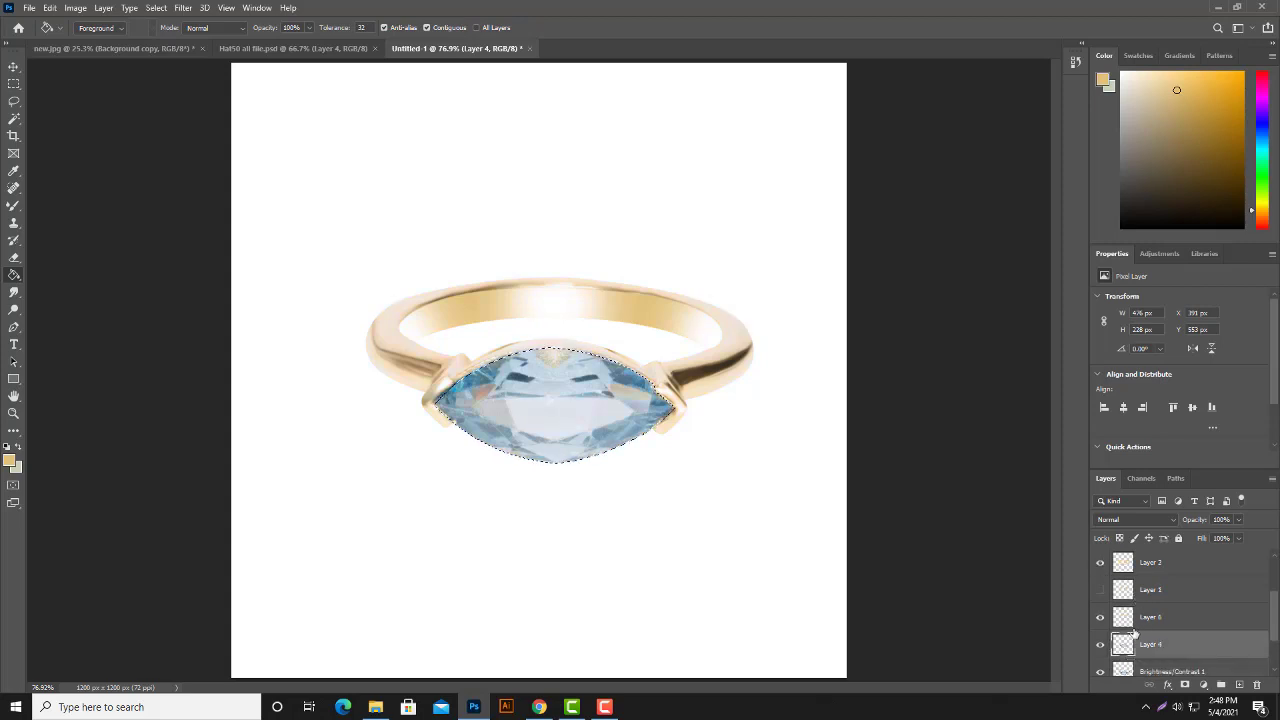
right_click(14, 276)
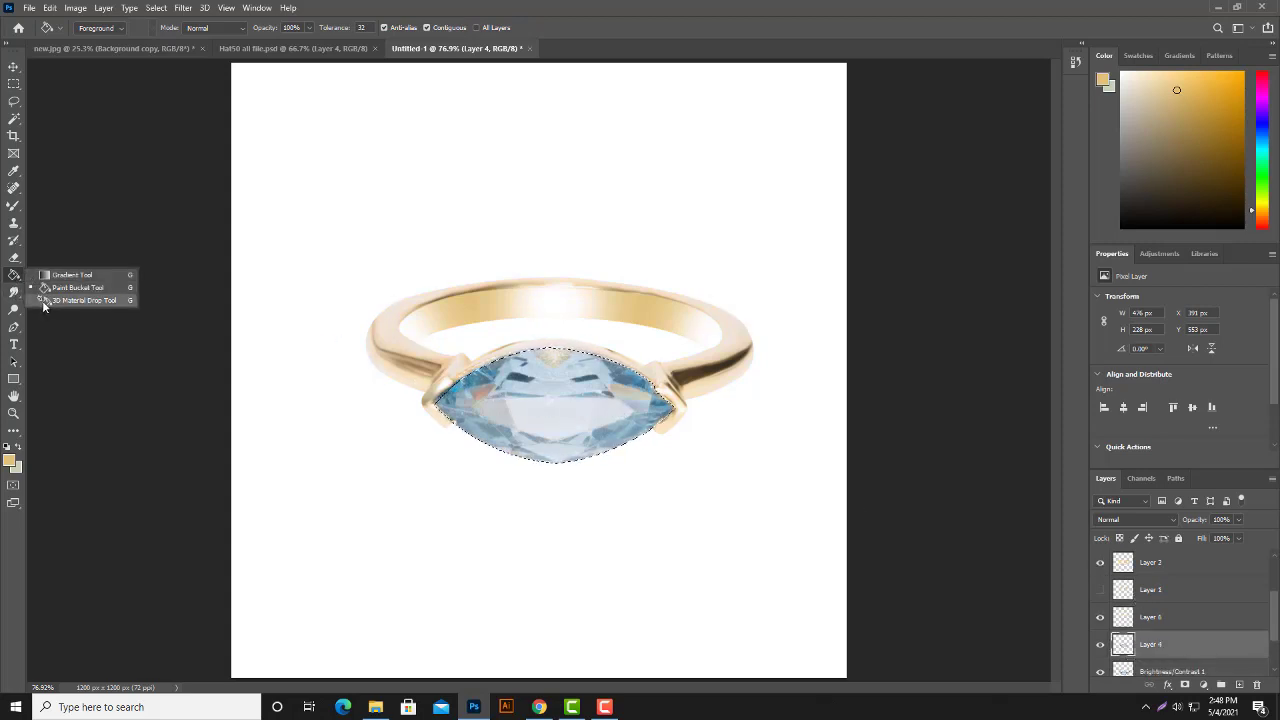
click(46, 302)
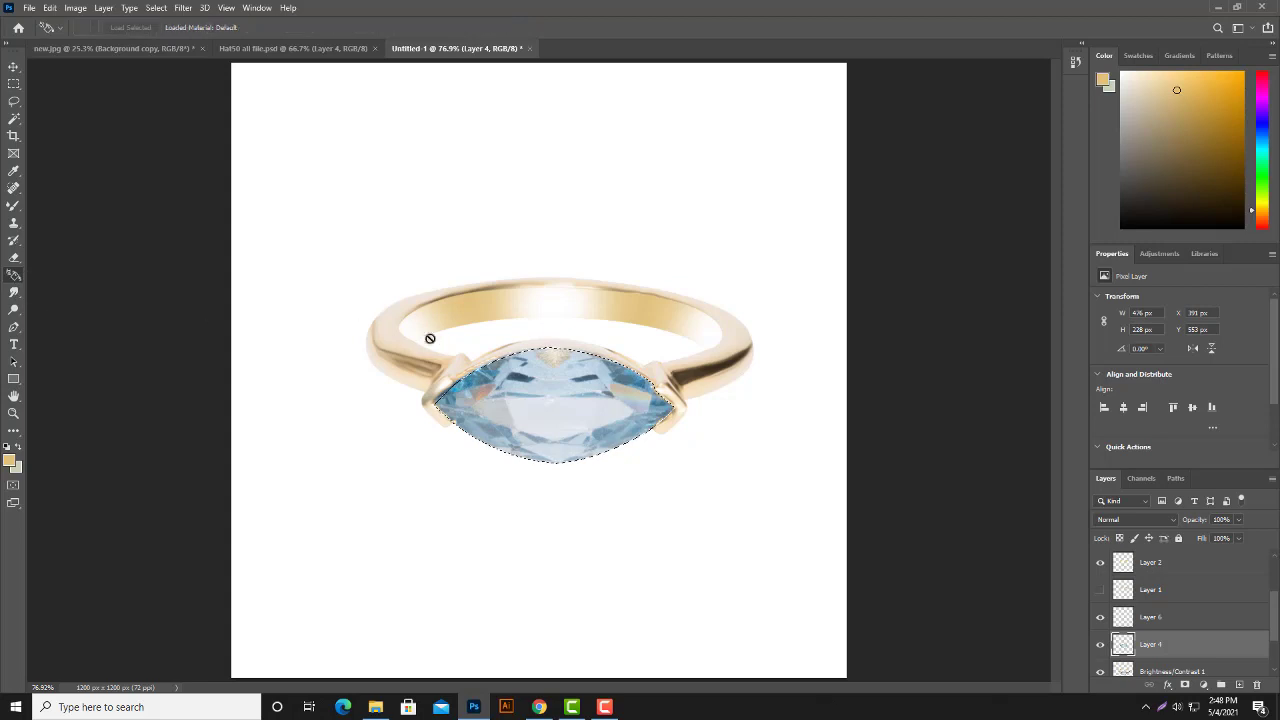
Step: Switch to the Brush Tool and sample the gem's light blue as the paint colour
right_click(17, 277)
click(14, 206)
right_click(14, 206)
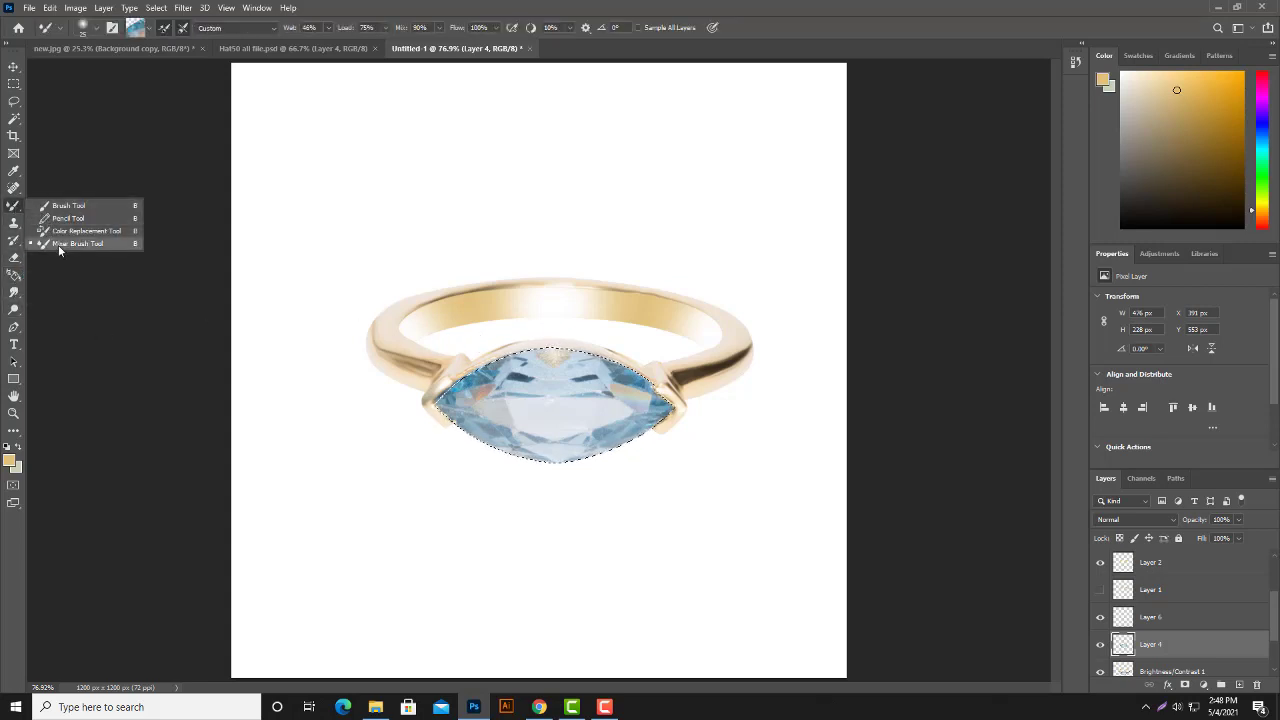
click(68, 205)
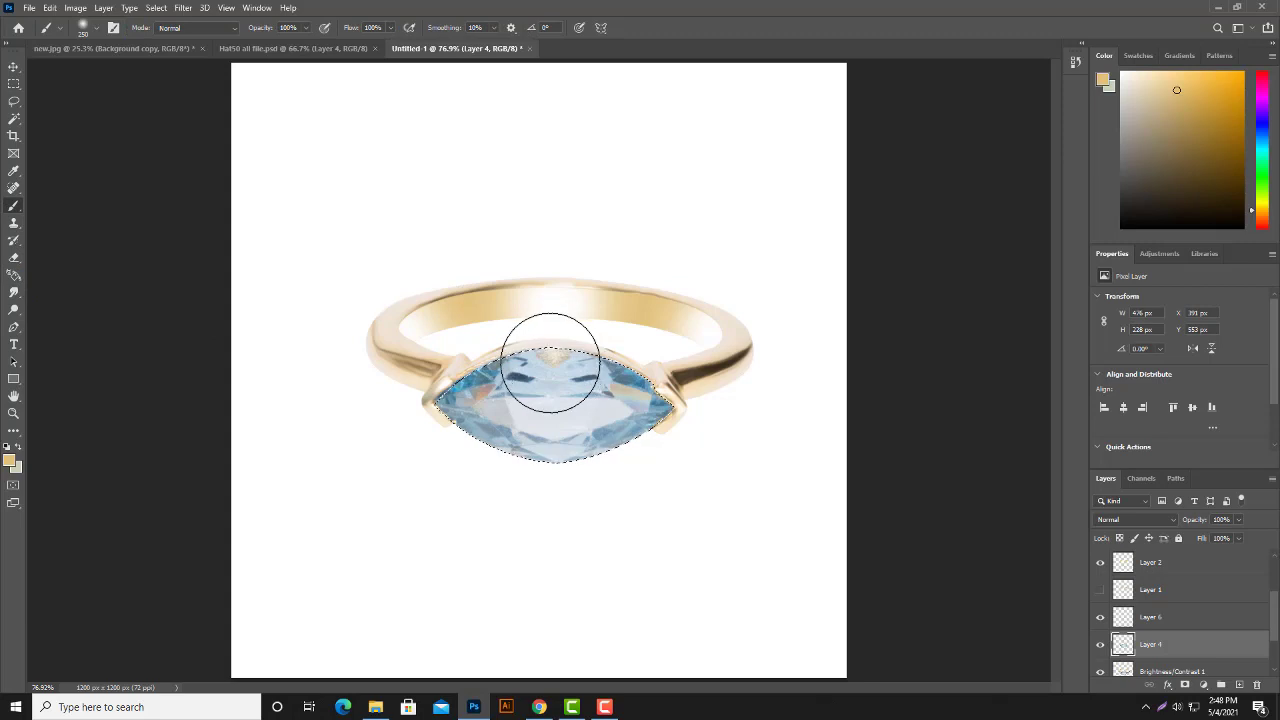
alt+click(455, 388)
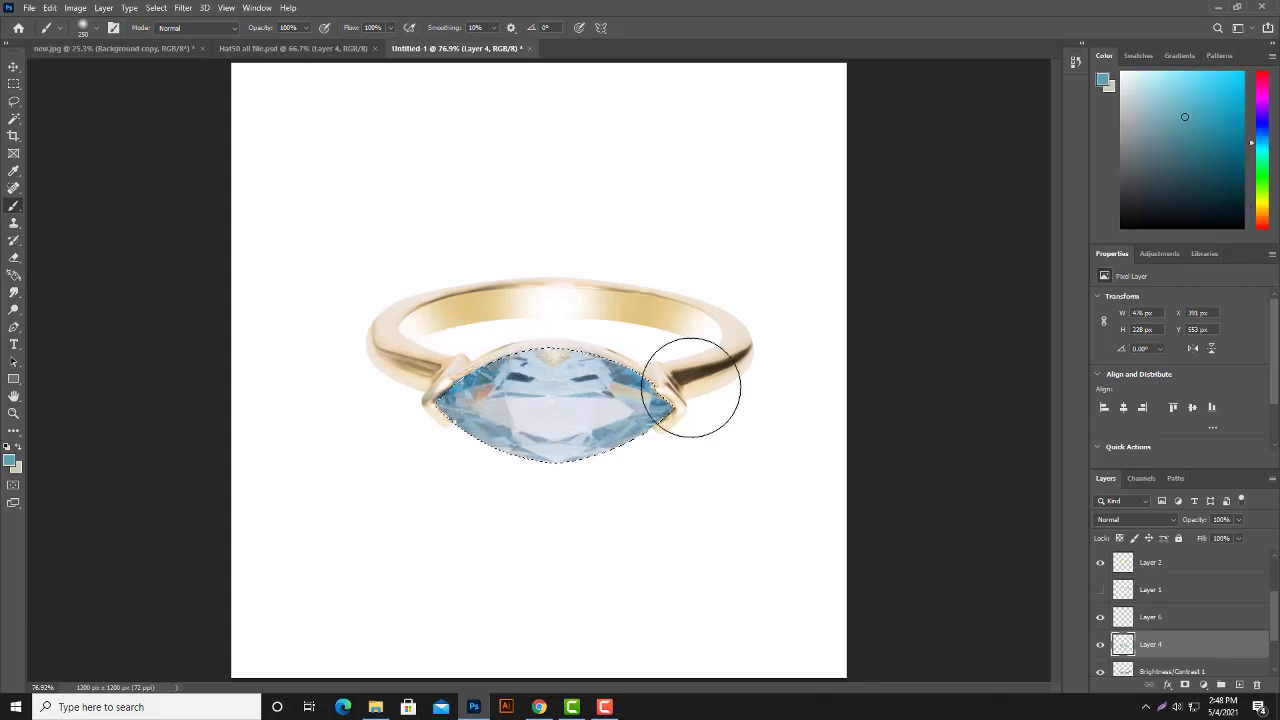
Step: Show Layer 5 again and Paint Bucket-fill the diamond shape on Layer 7 with teal
scroll(1197, 581, up, 2)
click(1125, 593)
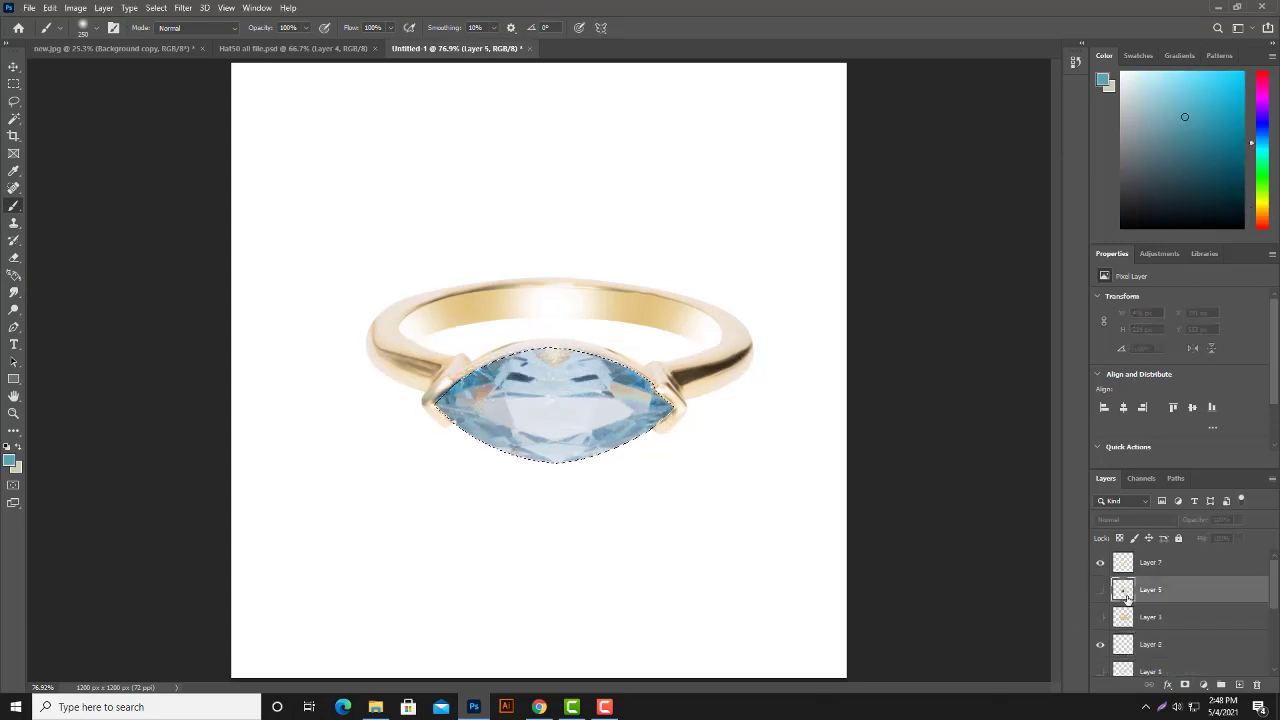
click(1102, 591)
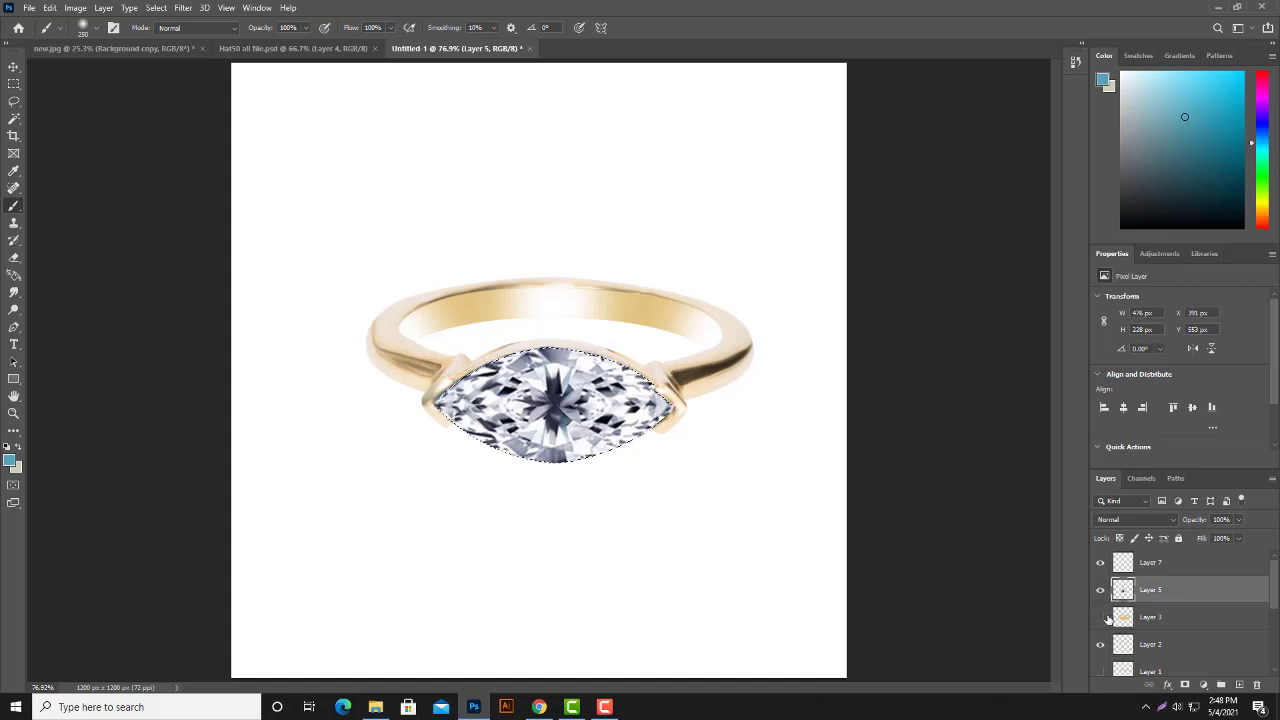
click(1153, 565)
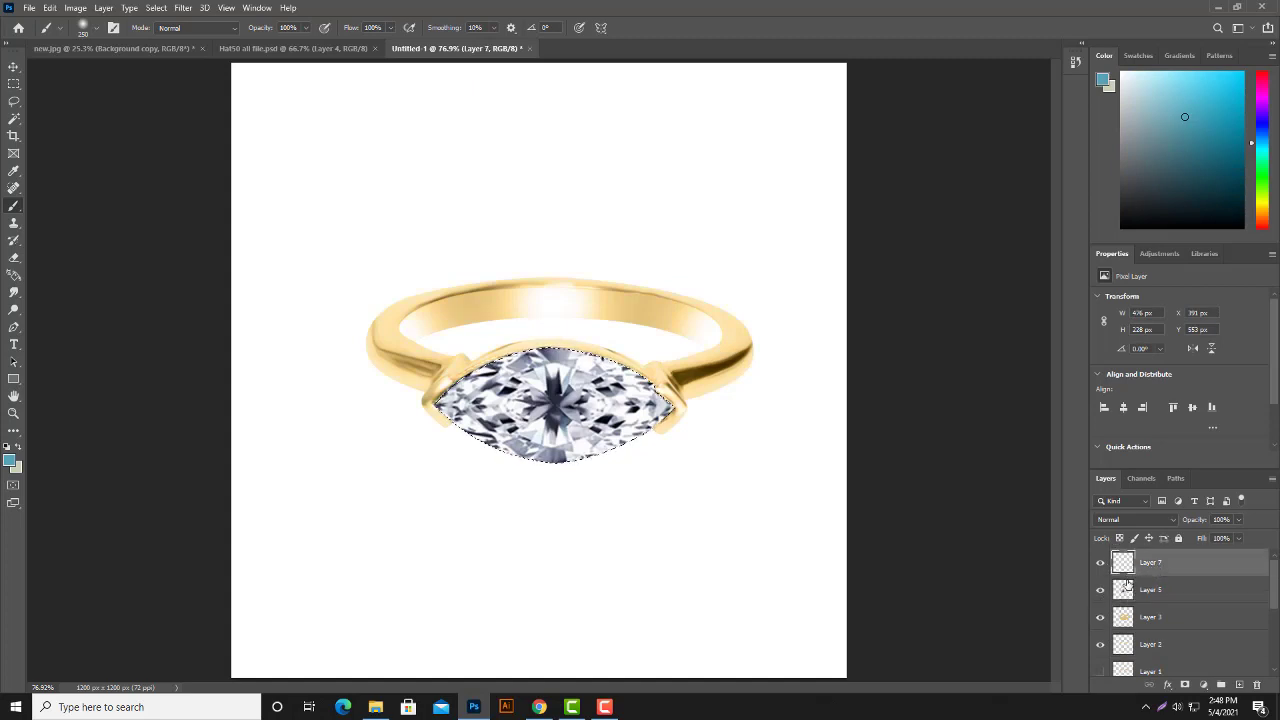
click(14, 275)
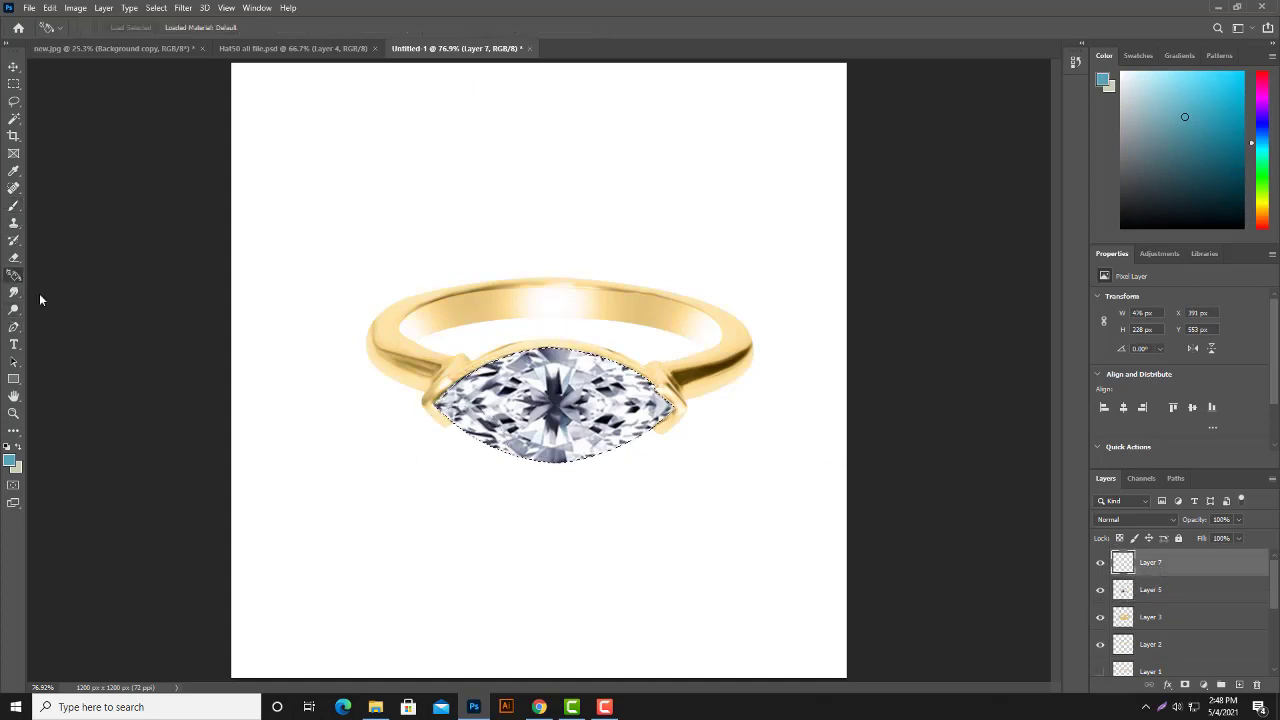
right_click(22, 273)
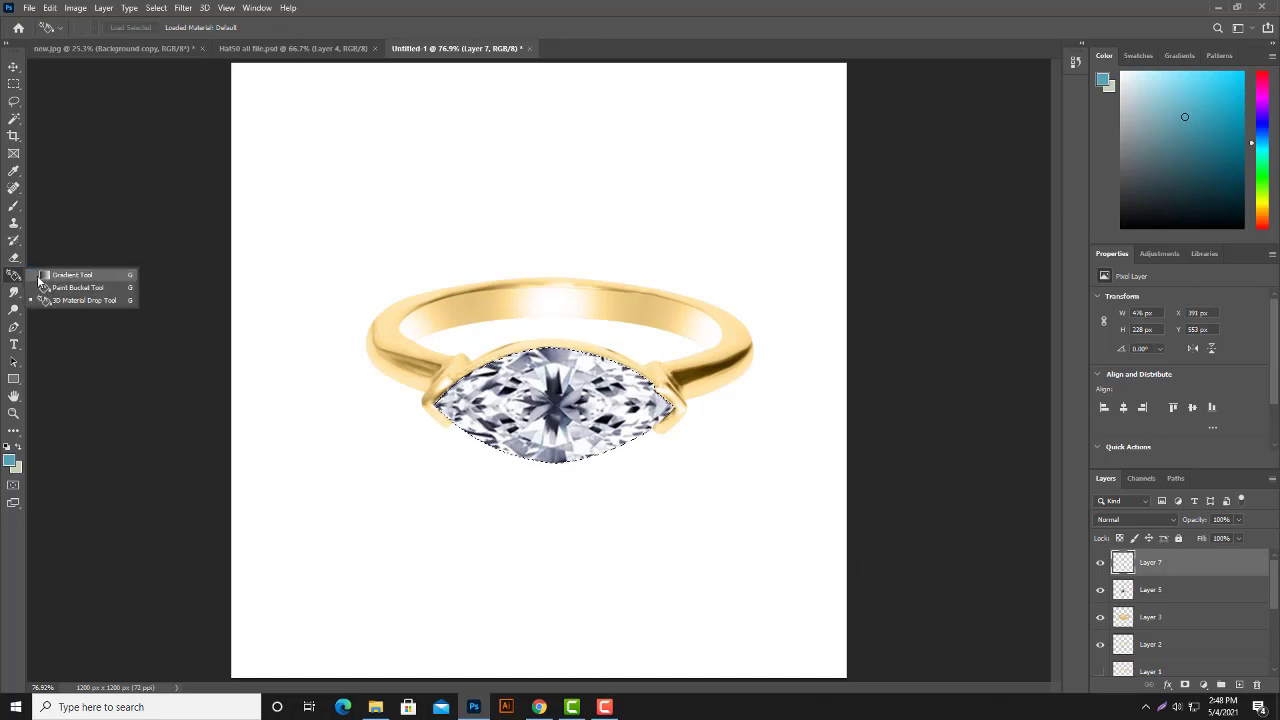
click(70, 286)
click(559, 400)
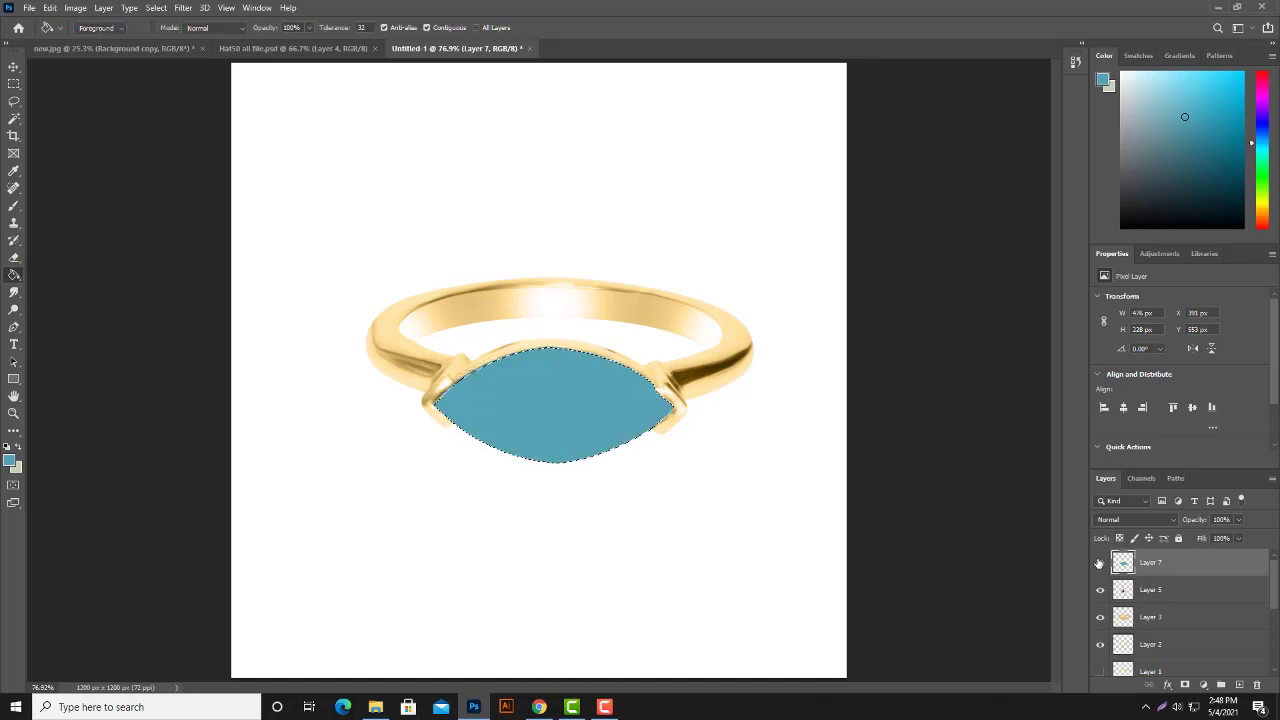
Step: Set Layer 7 to Color blend mode, deselect, and toggle it to compare
click(1120, 524)
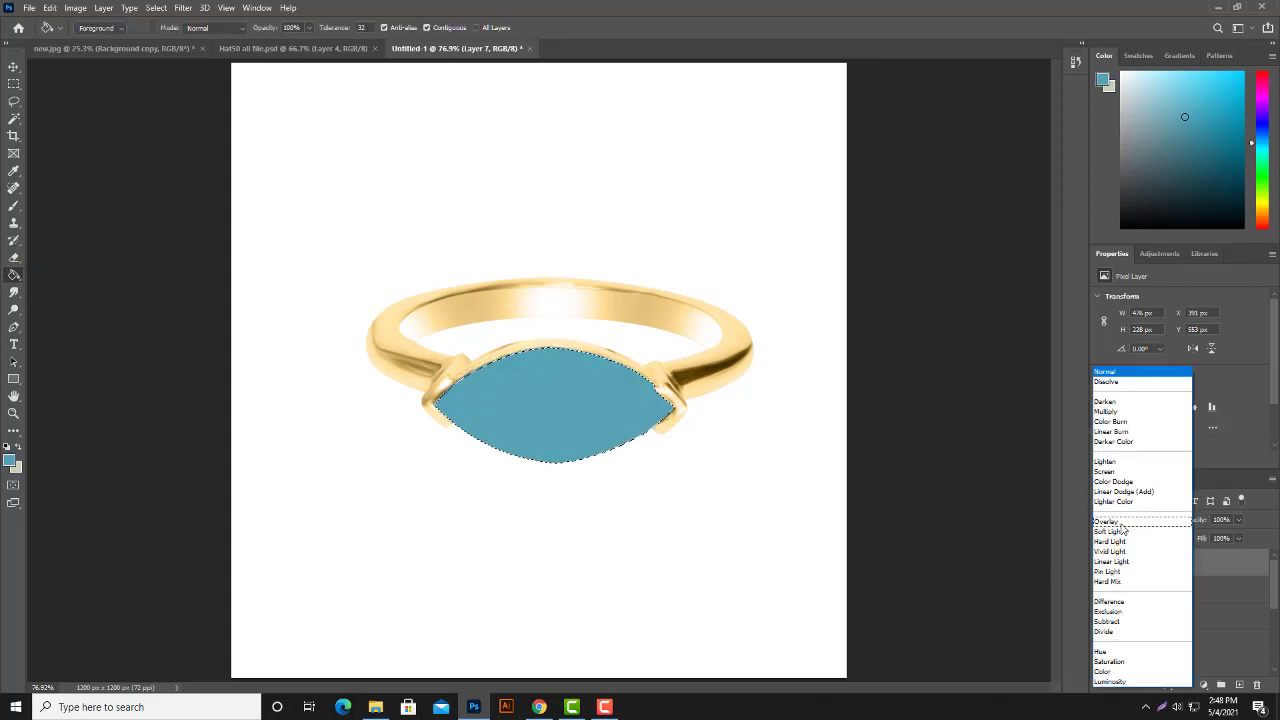
click(1115, 670)
key(ctrl+d)
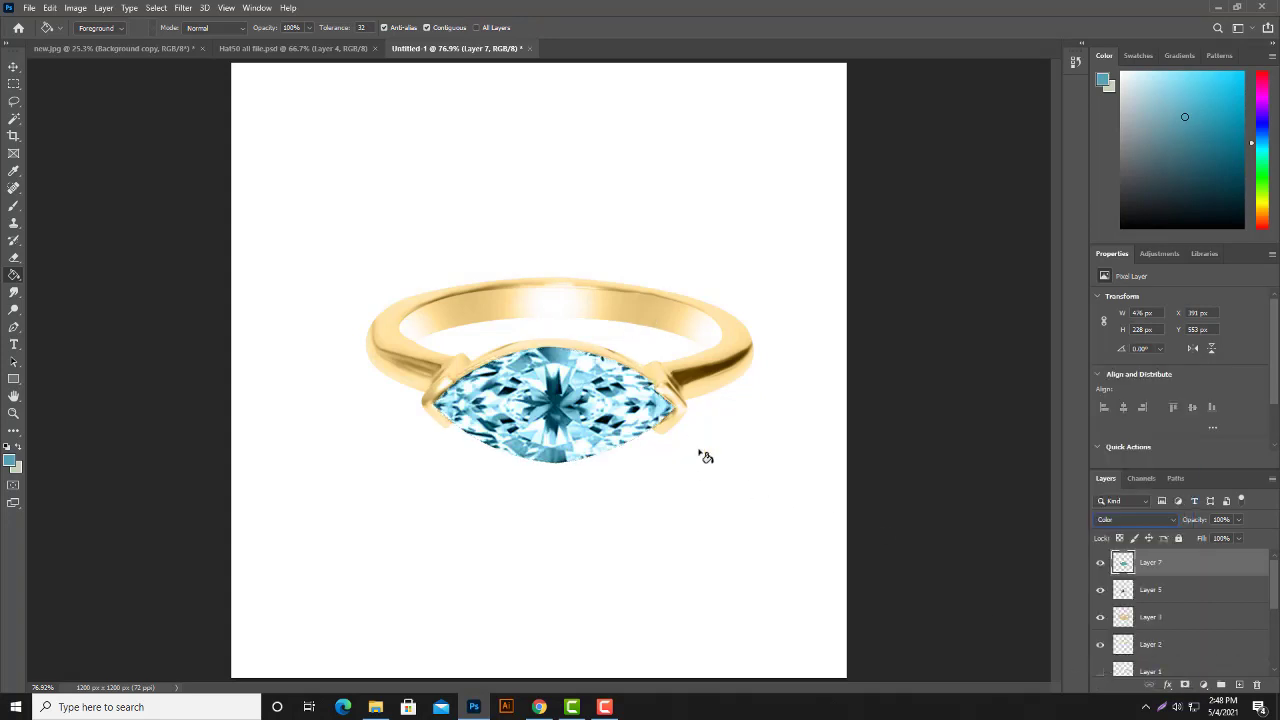
click(1101, 563)
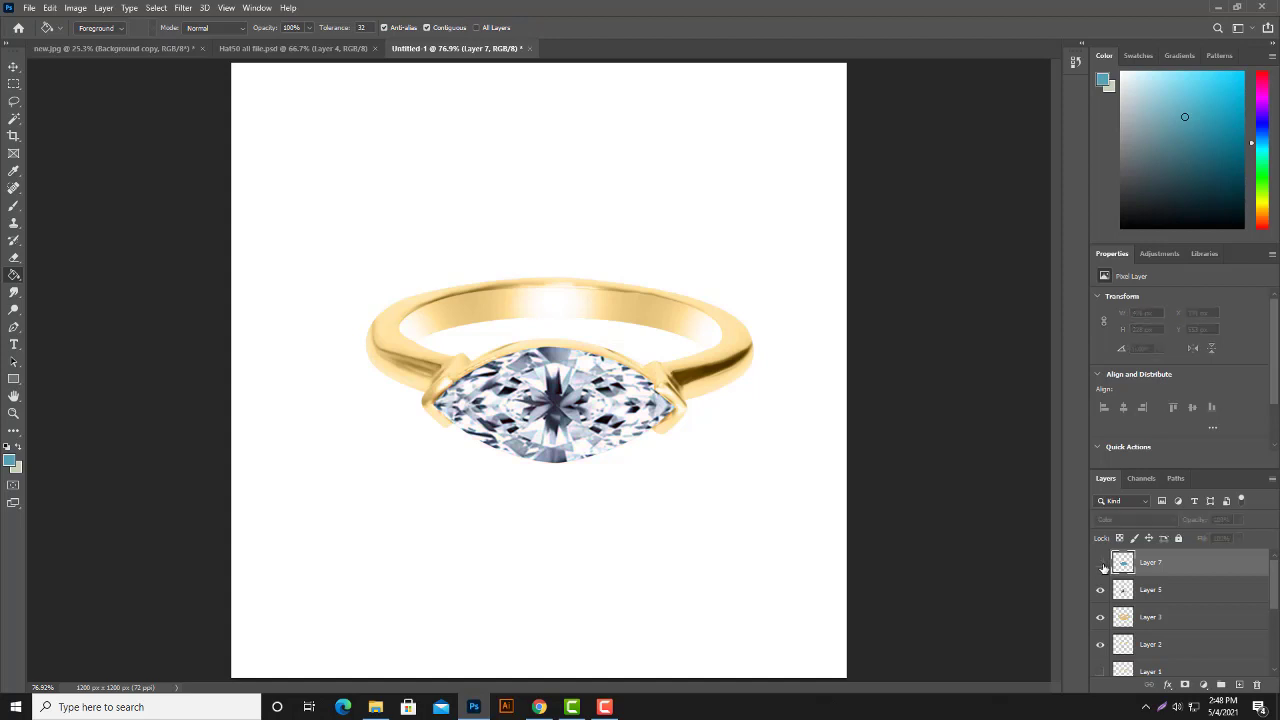
click(1101, 563)
Step: Hide the faceted diamond, the blue colour layer and Layer 3's gold overlay
click(1101, 590)
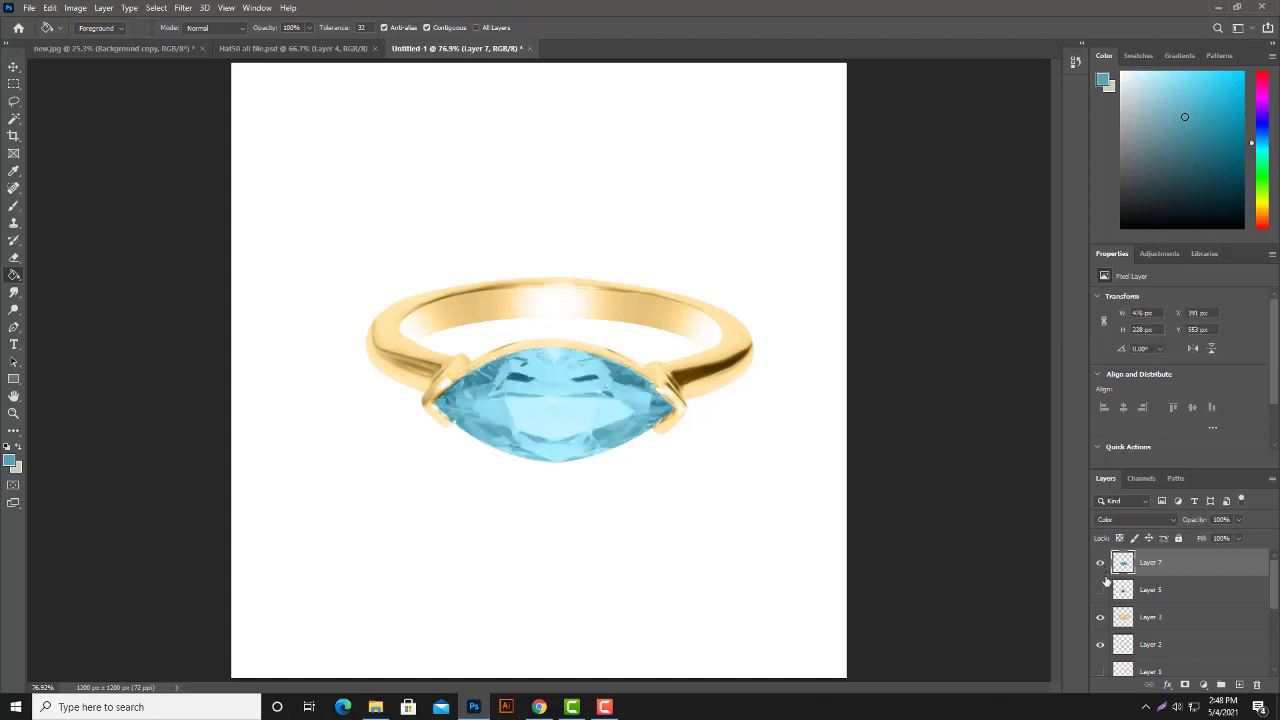
click(1102, 566)
click(1102, 566)
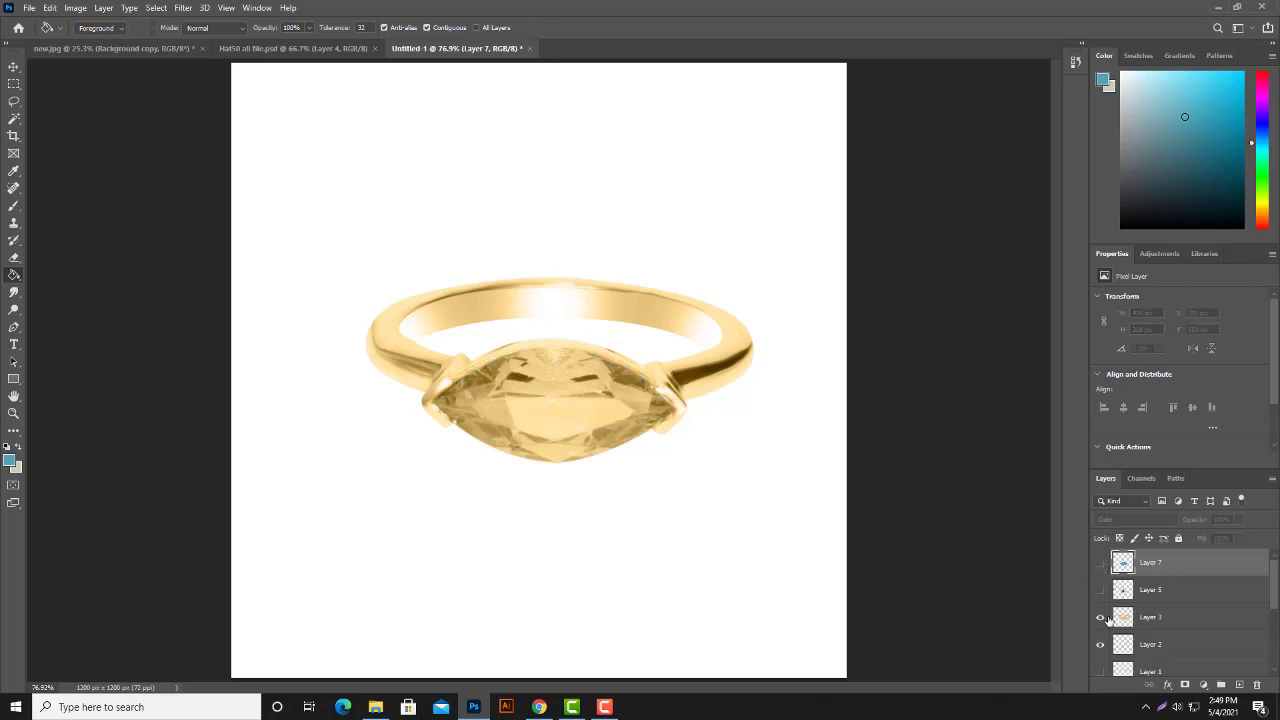
click(1101, 617)
scroll(1120, 630, down, 3)
scroll(1125, 640, down, 2)
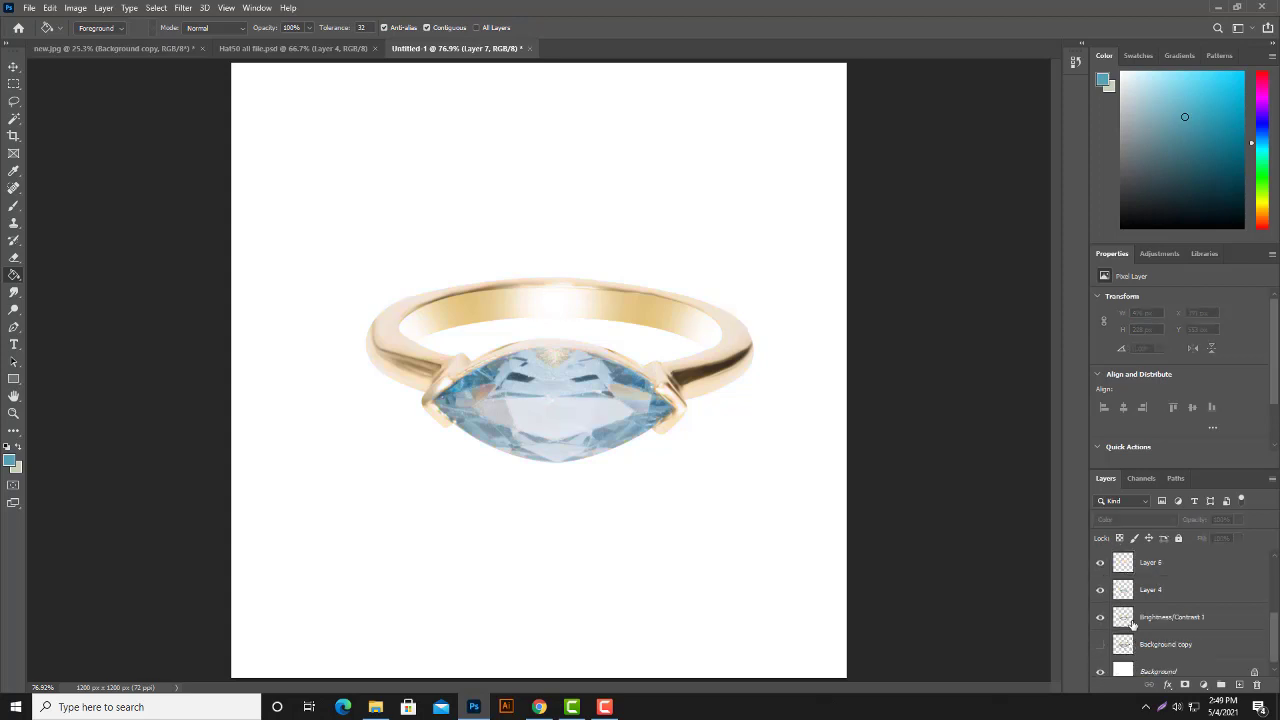
scroll(1122, 598, up, 2)
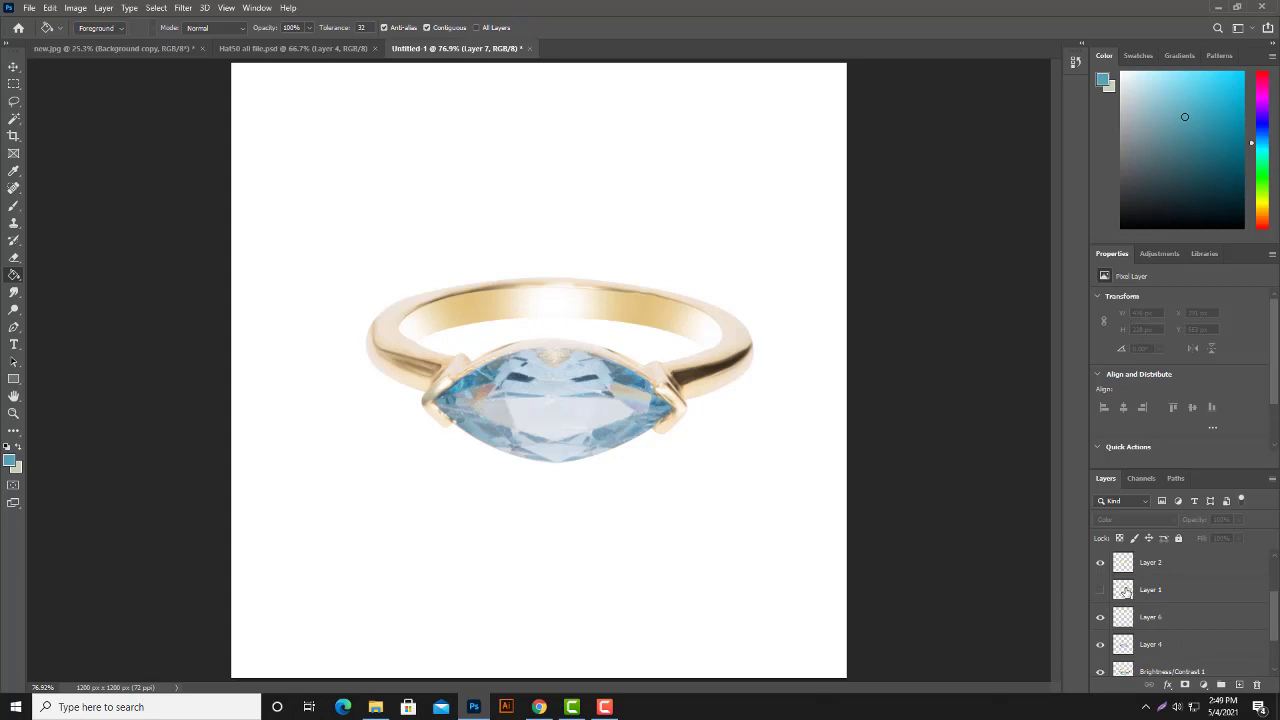
Step: Sample blues from the gem photo, re-show the blue and diamond layers, and load the diamond selection
click(1144, 645)
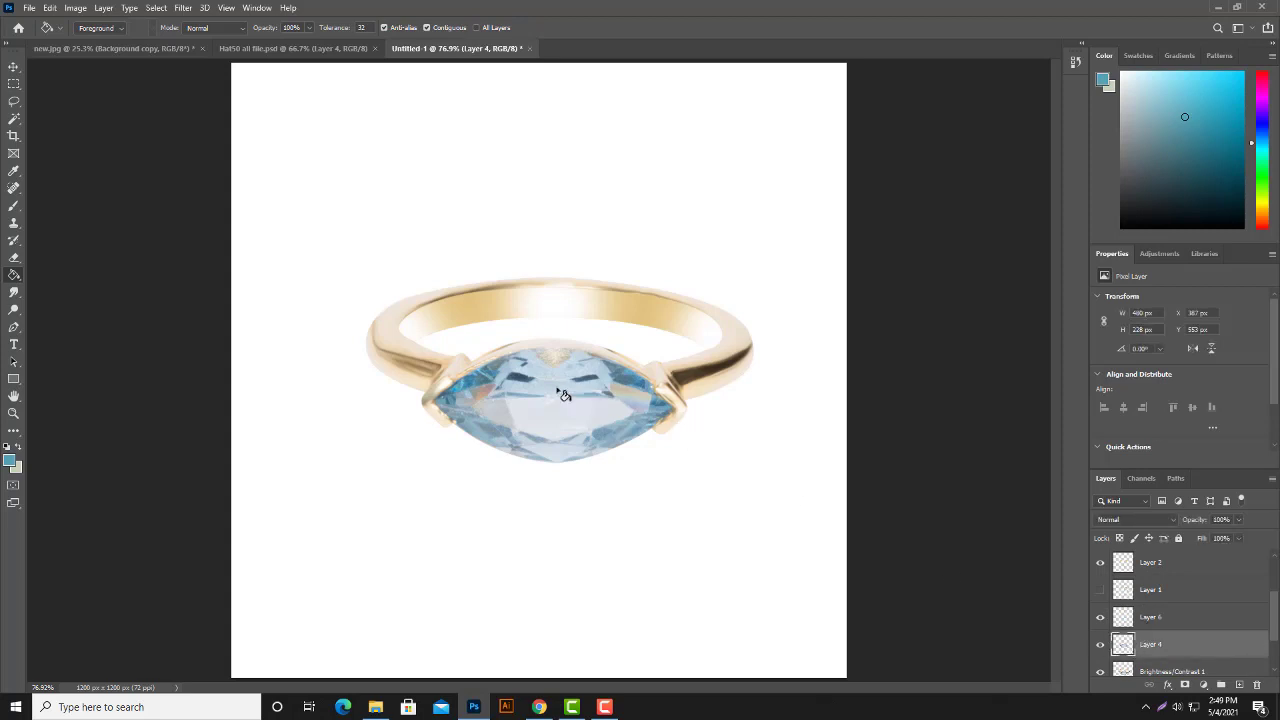
alt+click(501, 369)
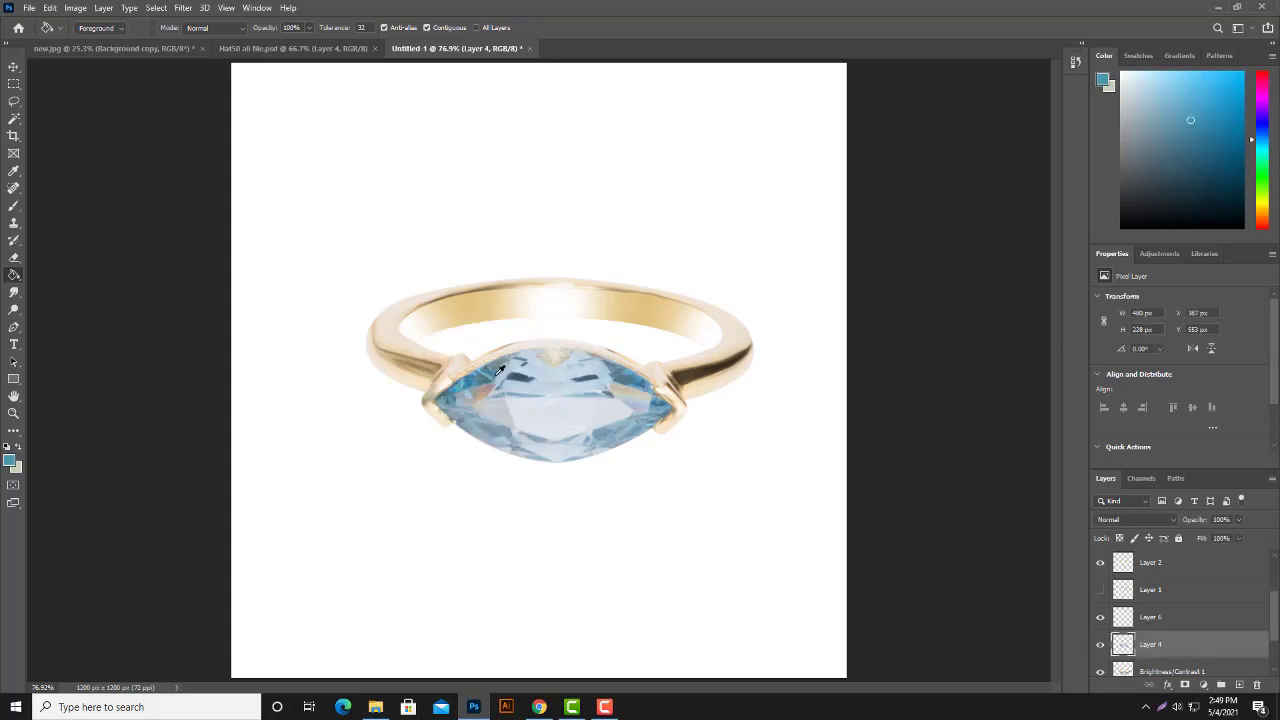
alt+click(636, 386)
click(1160, 562)
scroll(1166, 588, up, 3)
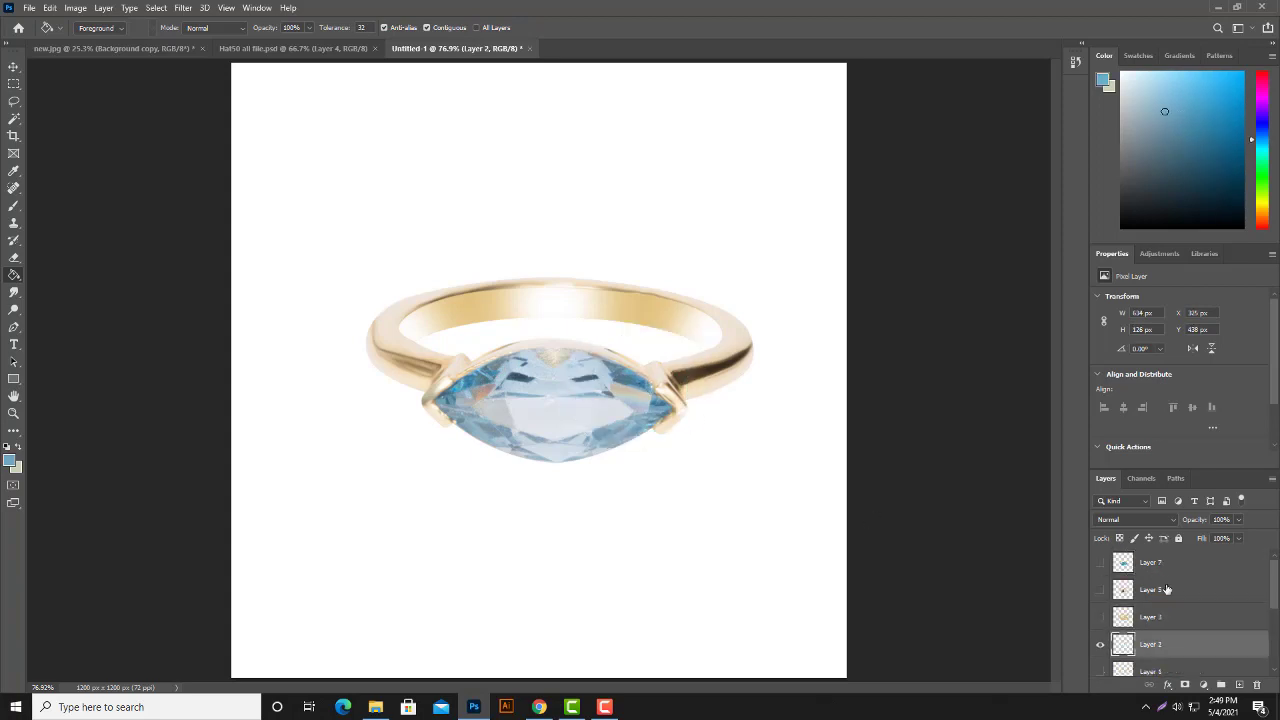
click(1147, 563)
click(1100, 590)
click(1100, 563)
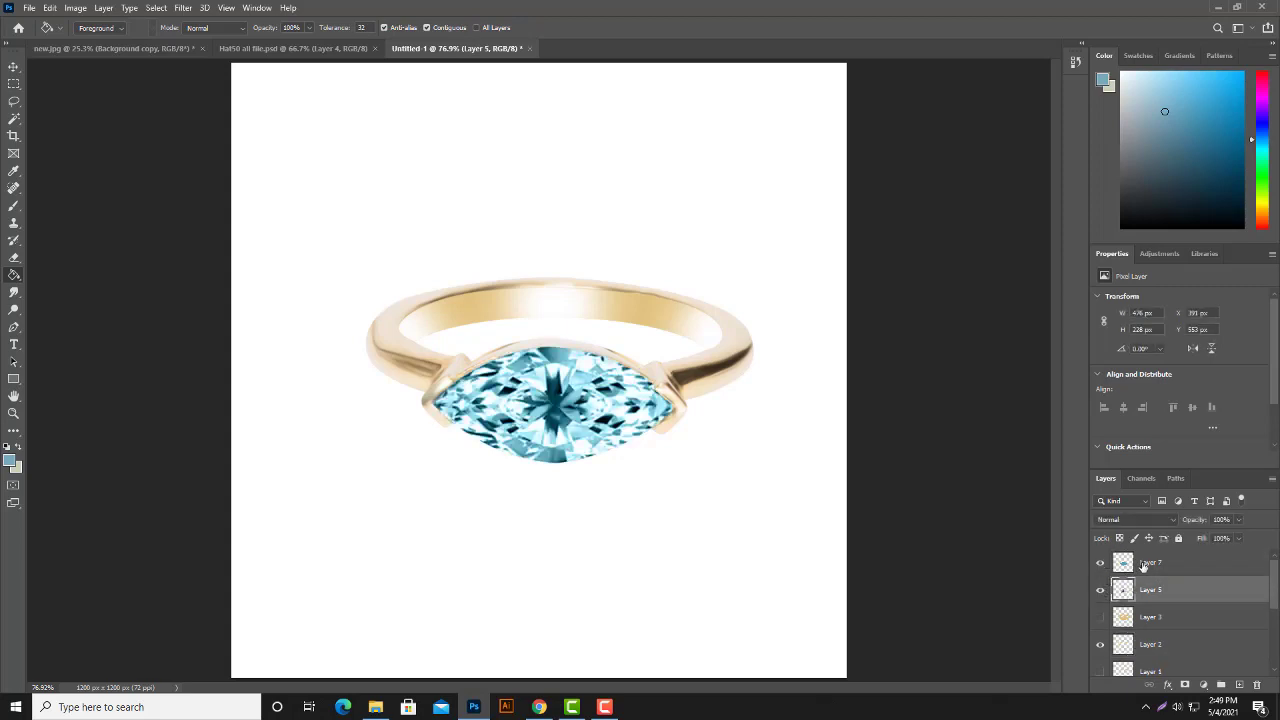
ctrl+click(1124, 565)
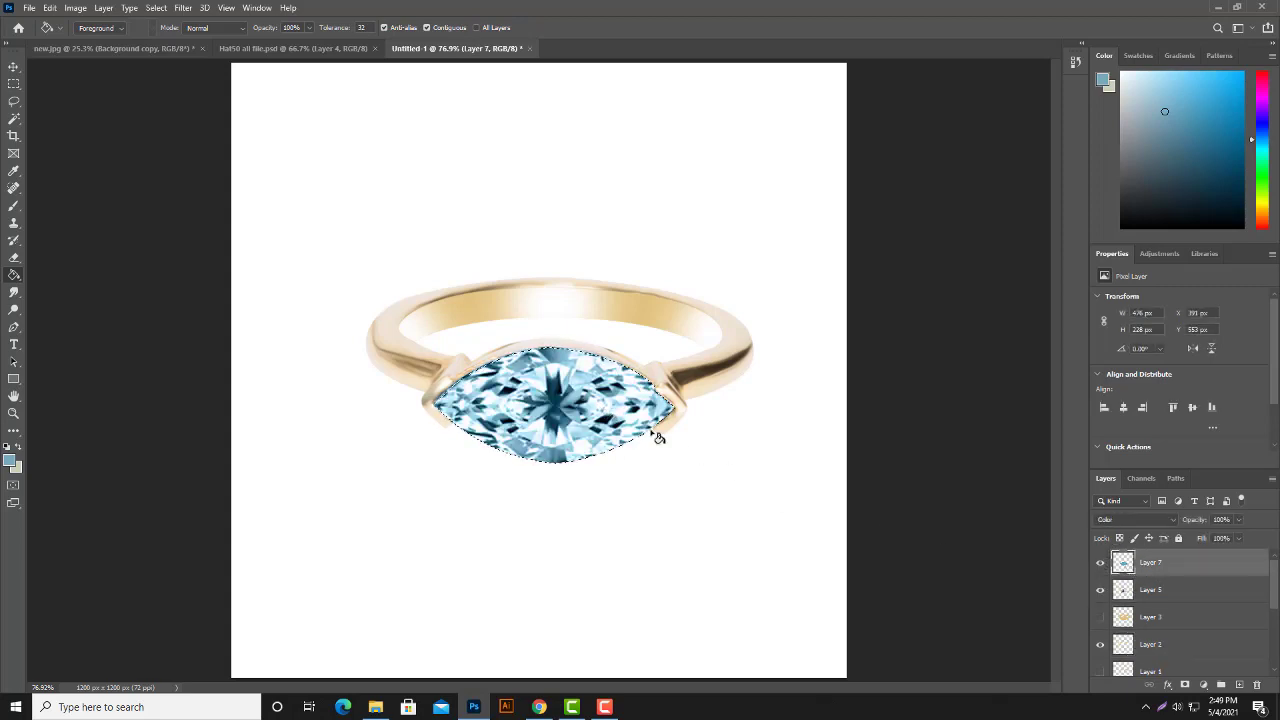
Step: Deselect, zoom out, and turn Layer 3 back on to deepen the gold
key(ctrl+d)
key(ctrl+minus)
key(ctrl+minus)
key(ctrl+minus)
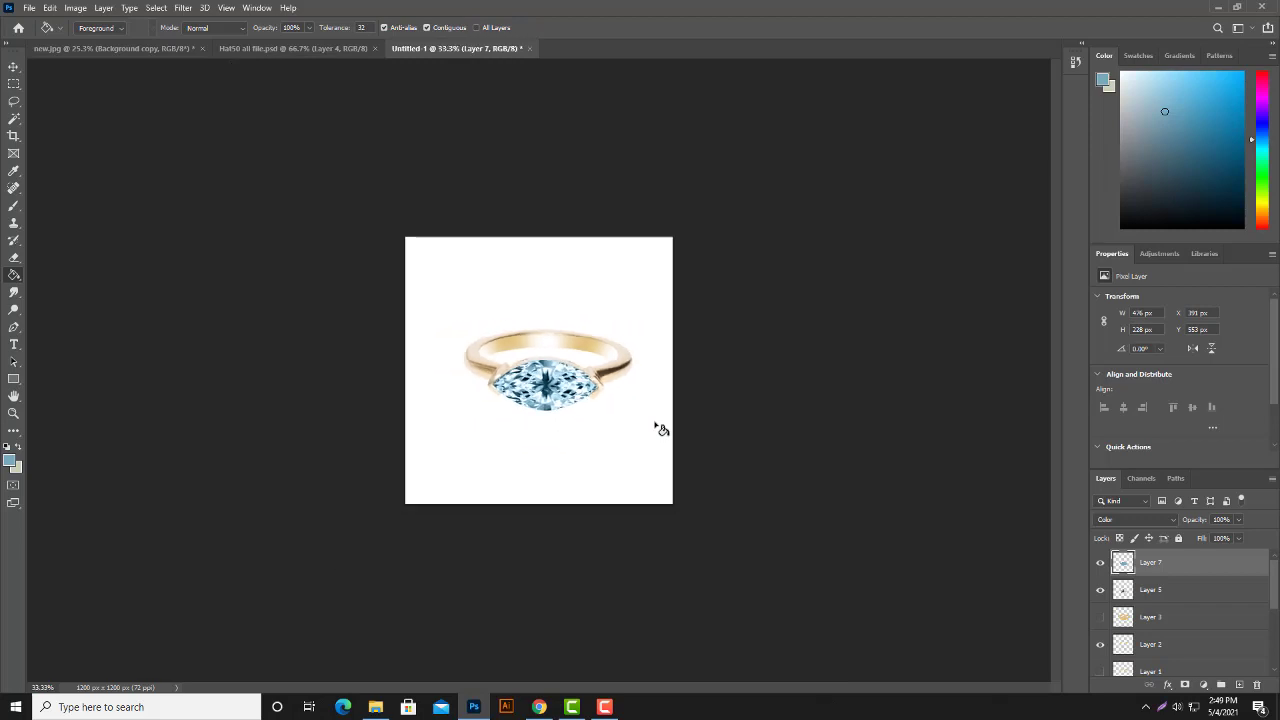
scroll(1176, 612, down, 2)
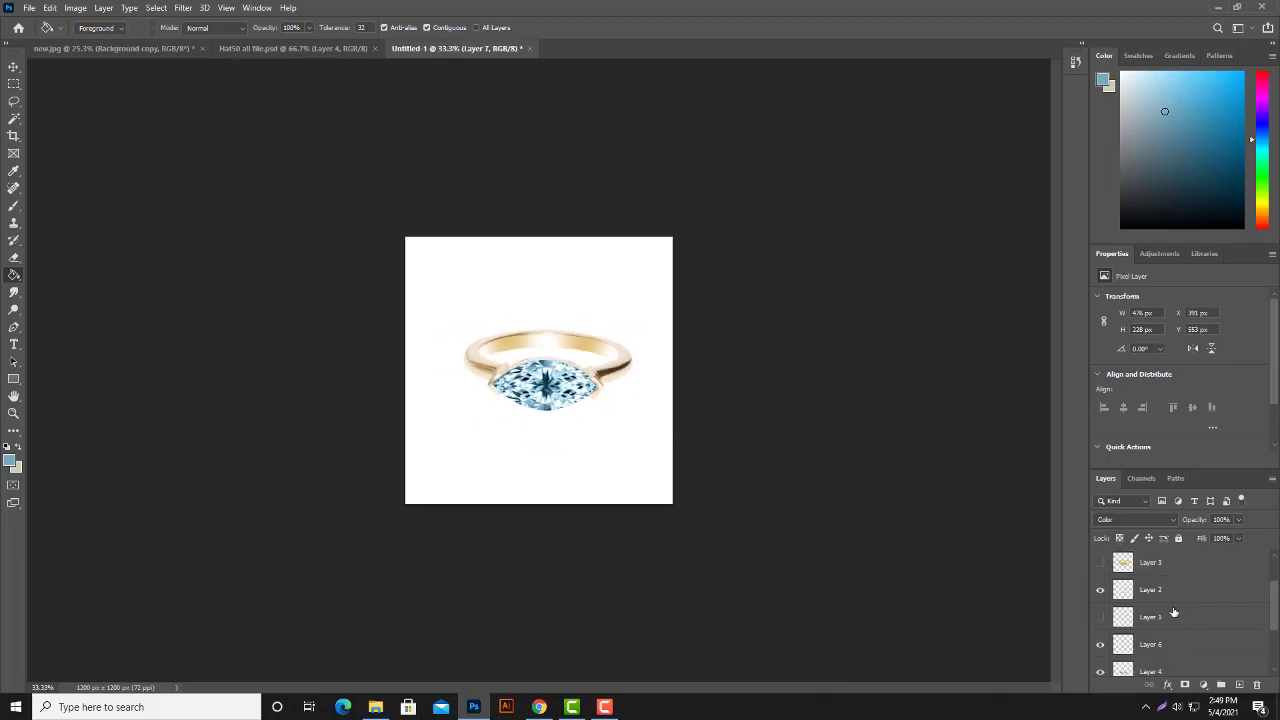
click(1100, 566)
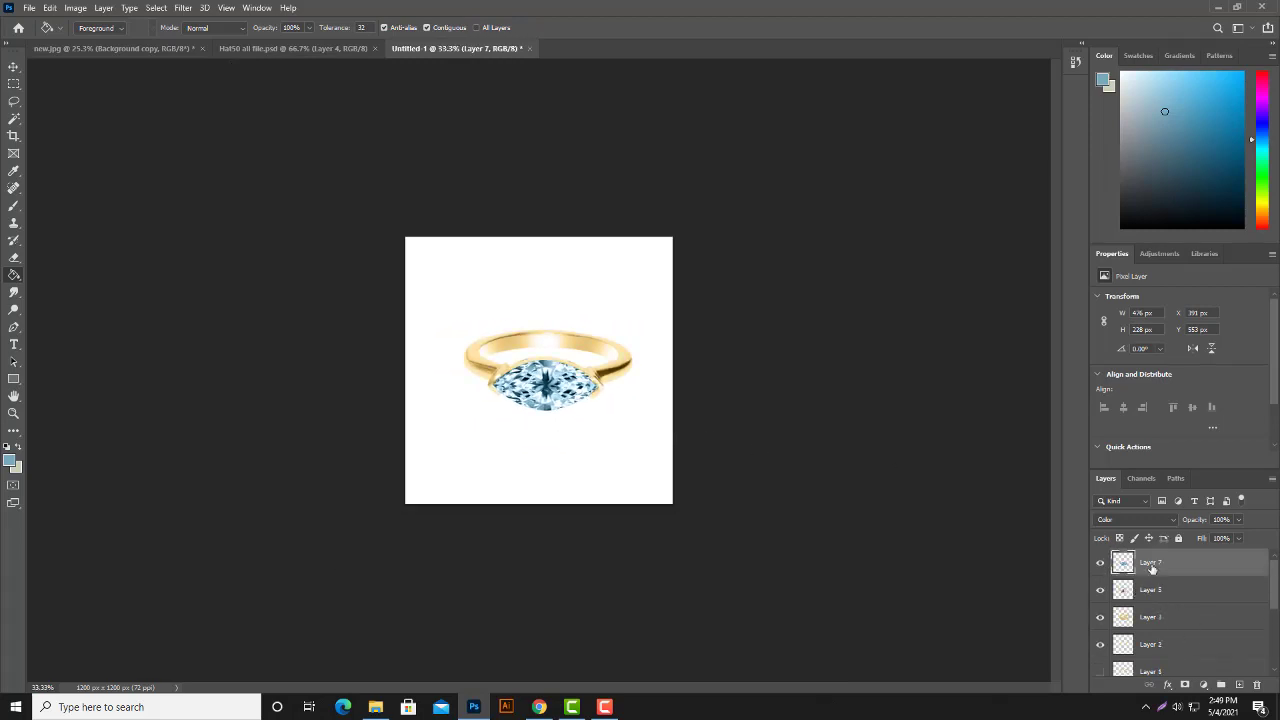
Step: Select Layer 7 through Brightness/Contrast 1 and group them into Group 1
scroll(1186, 648, down, 1)
scroll(1186, 648, down, 2)
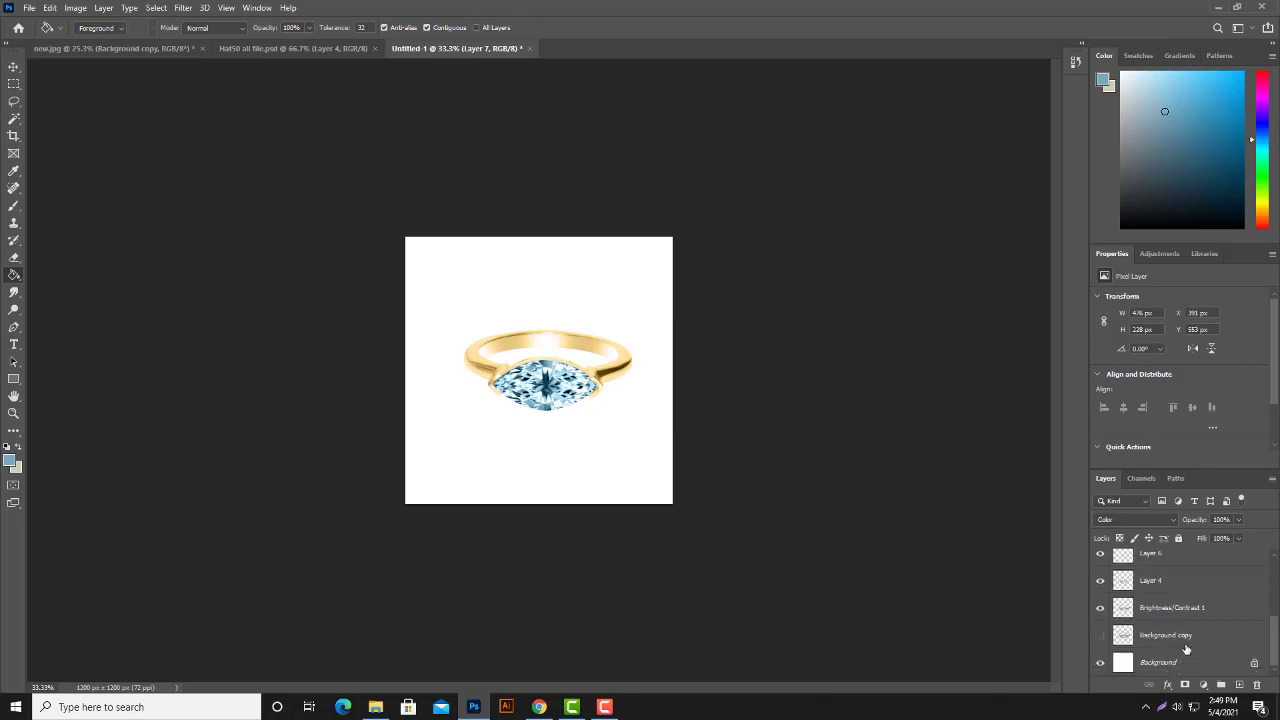
click(1174, 608)
scroll(1180, 612, up, 5)
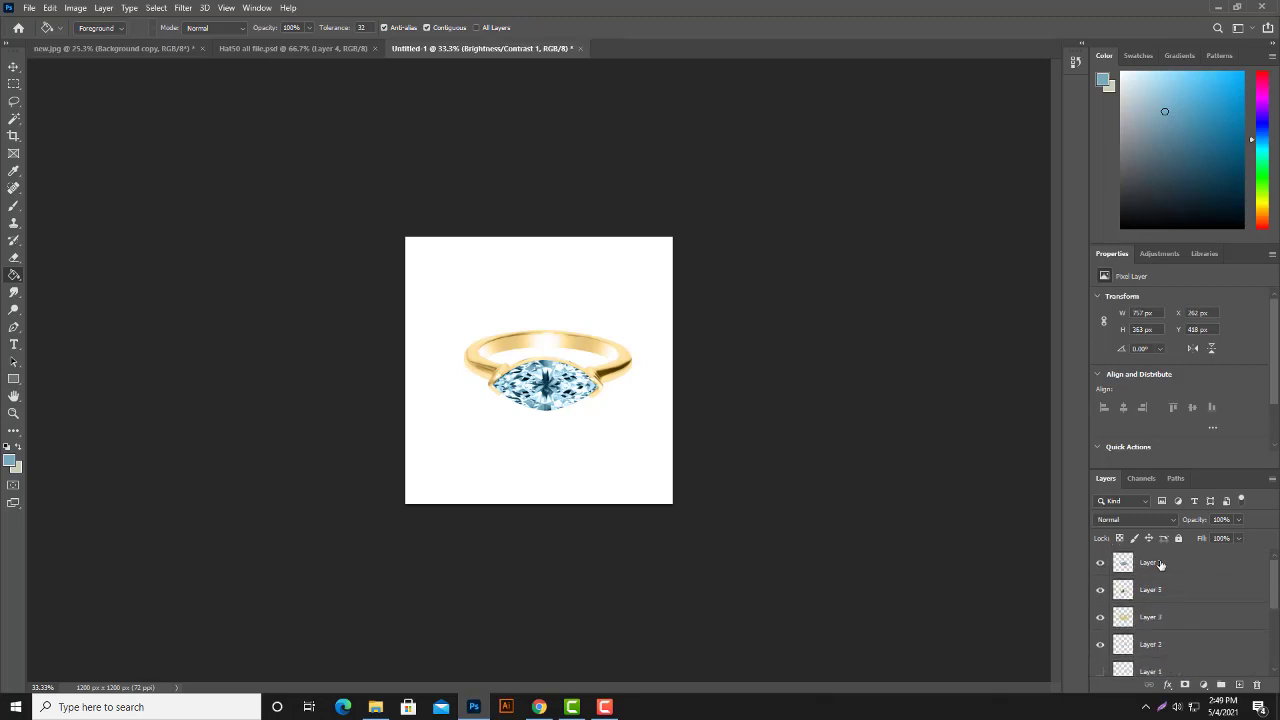
shift+click(1160, 565)
click(1221, 685)
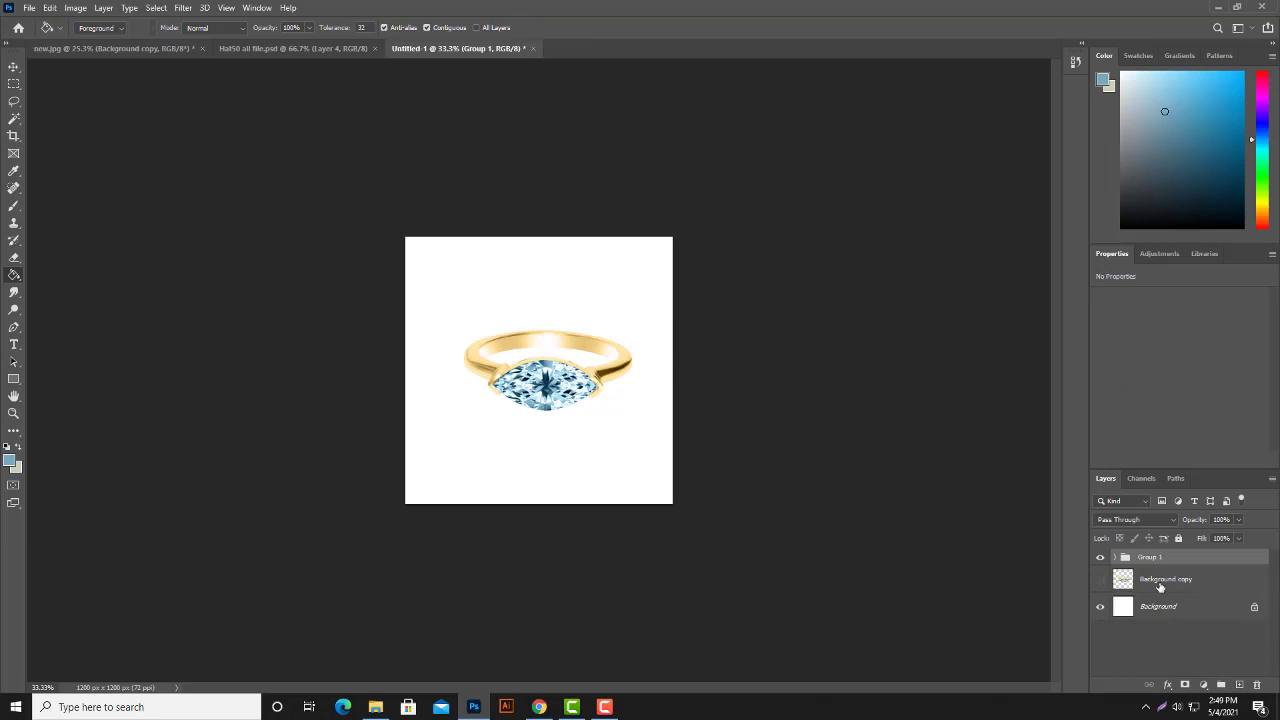
Step: Duplicate Group 1 and flip the copy upside down beneath the ring, squashing it shorter
key(ctrl+j)
key(ctrl+t)
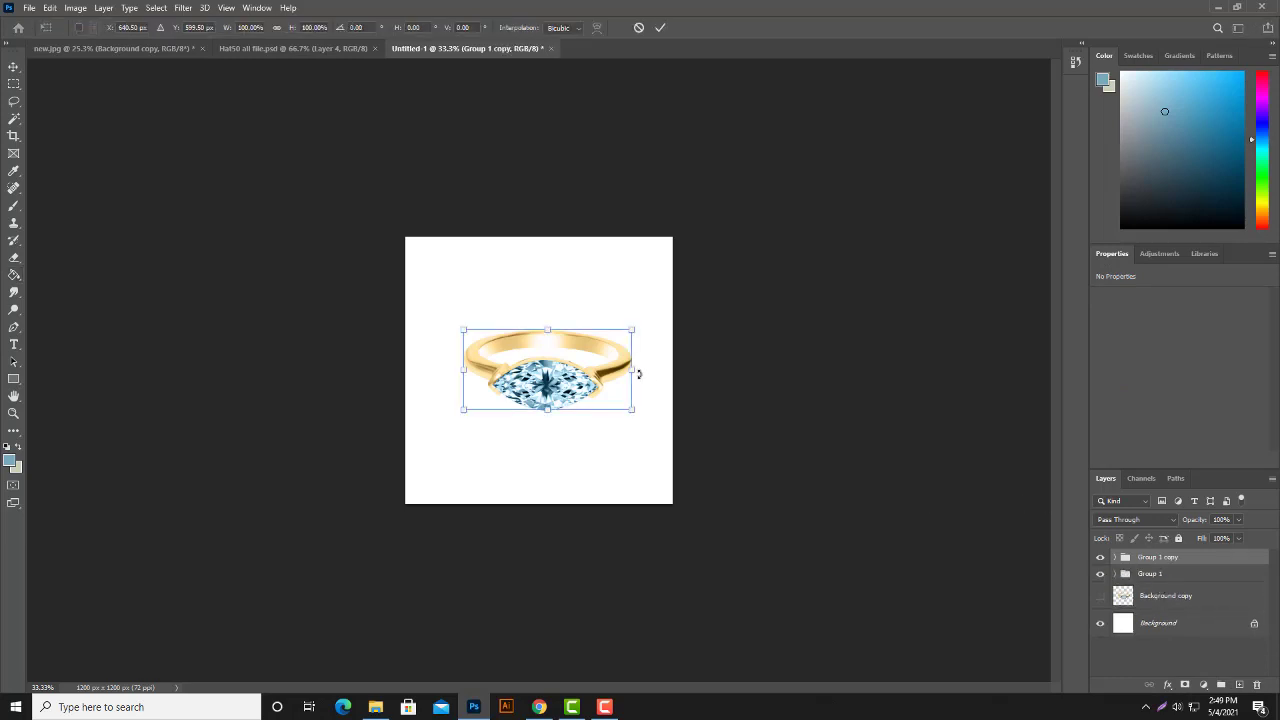
drag(546, 325, 561, 503)
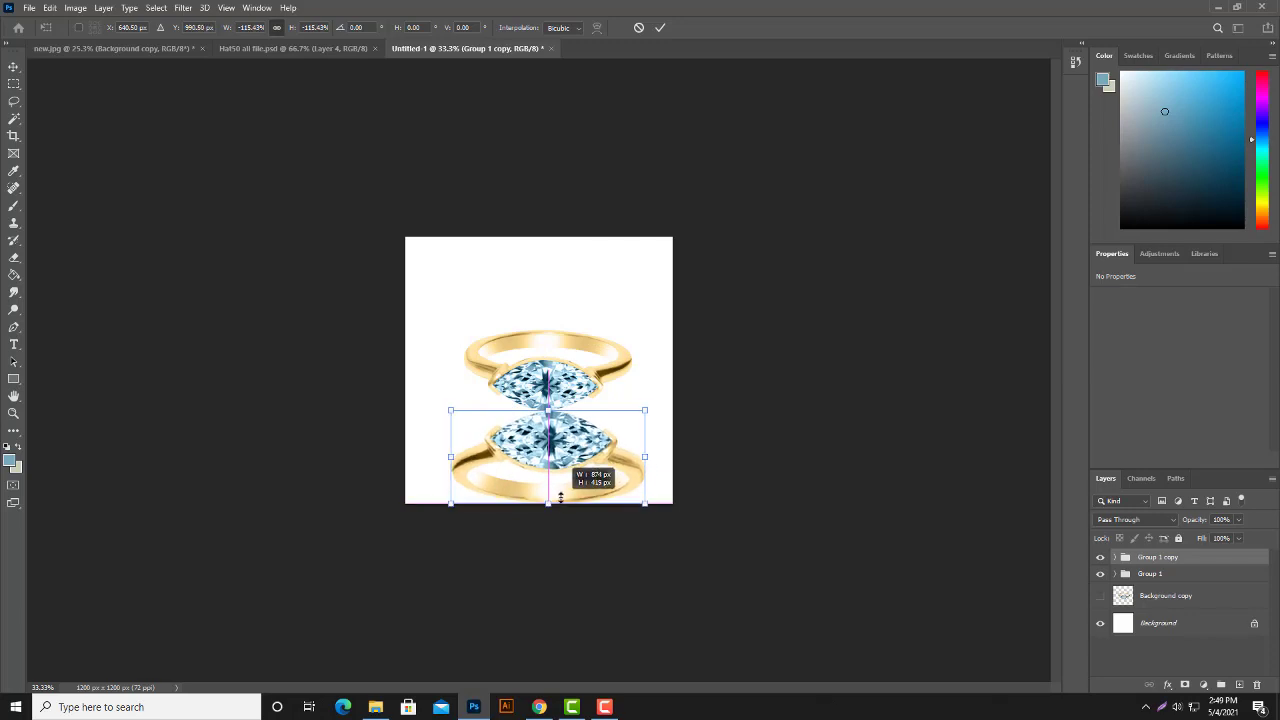
drag(561, 503, 554, 482)
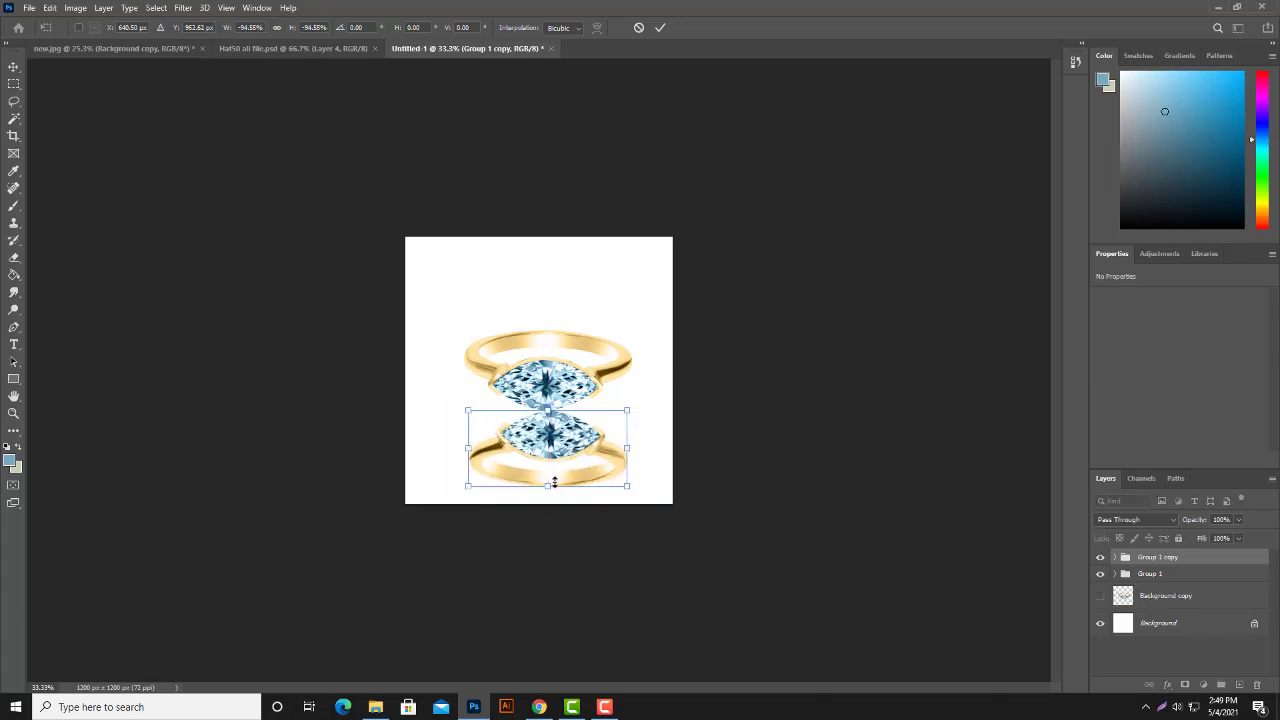
key(Return)
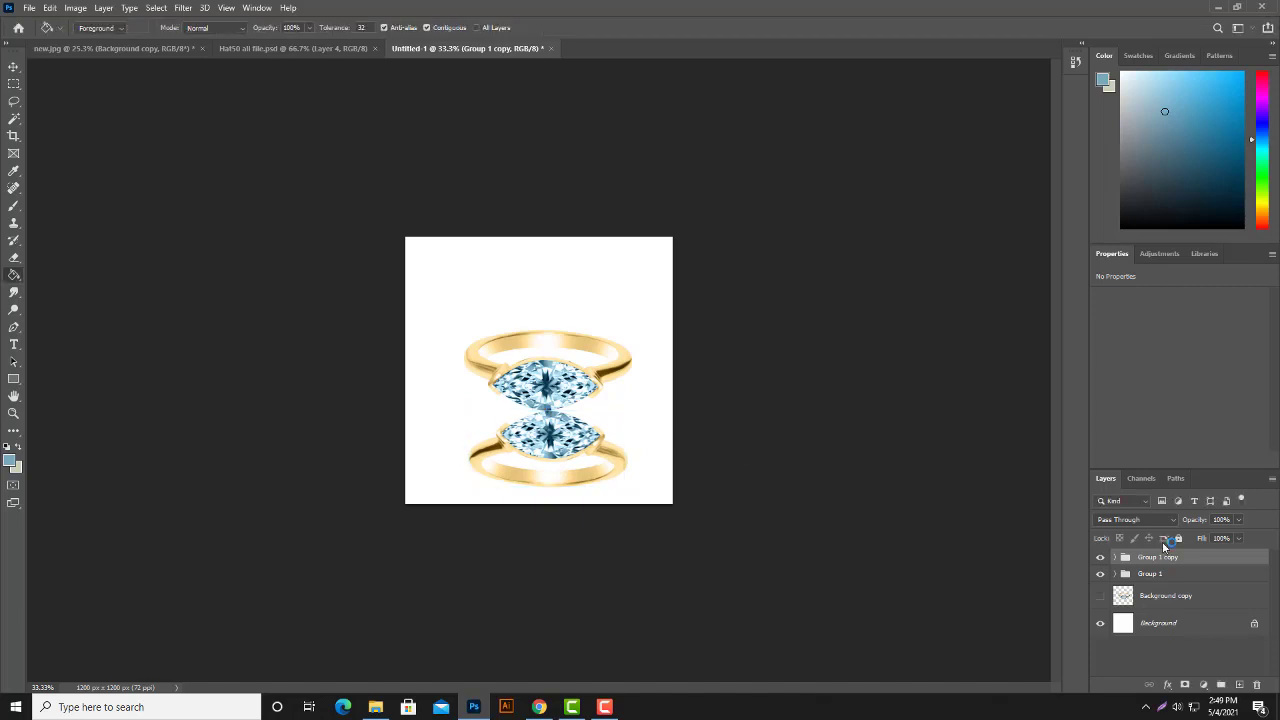
click(1238, 538)
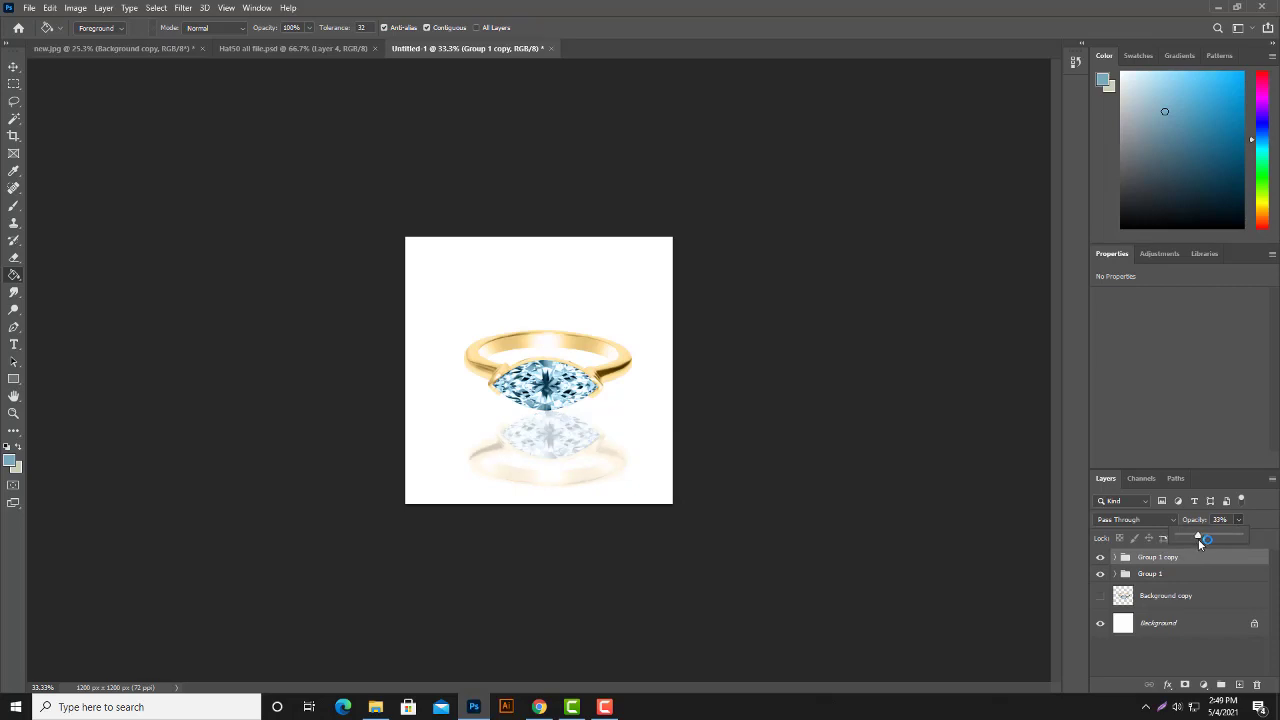
Step: Set the reflection's opacity to 32%, add a new layer, and pick the Brush in white
drag(1200, 541, 1198, 541)
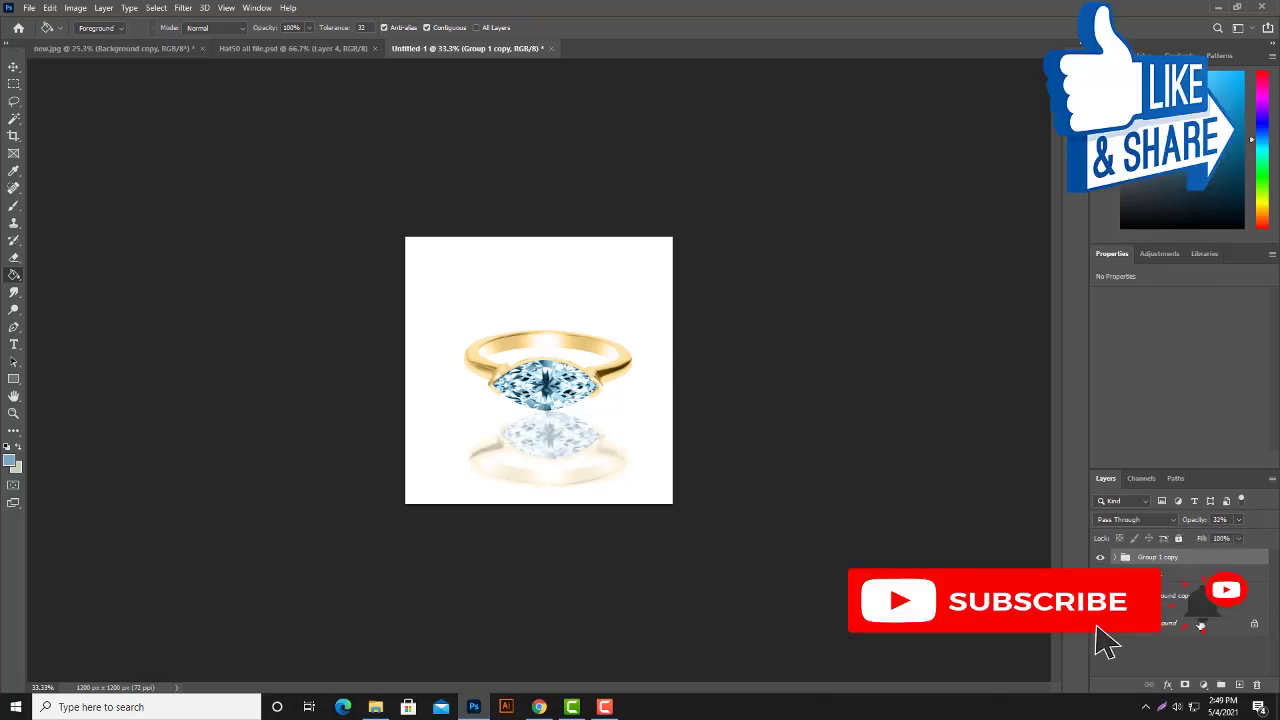
click(1240, 684)
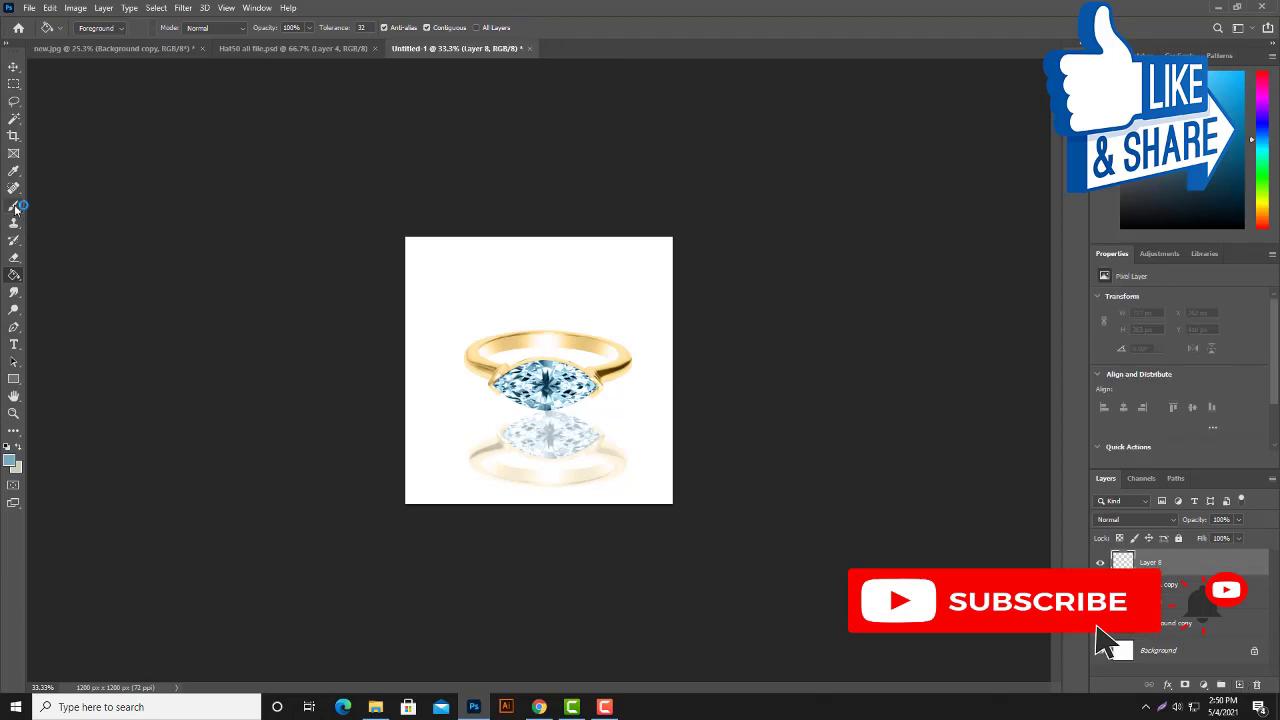
drag(14, 205, 68, 207)
click(68, 205)
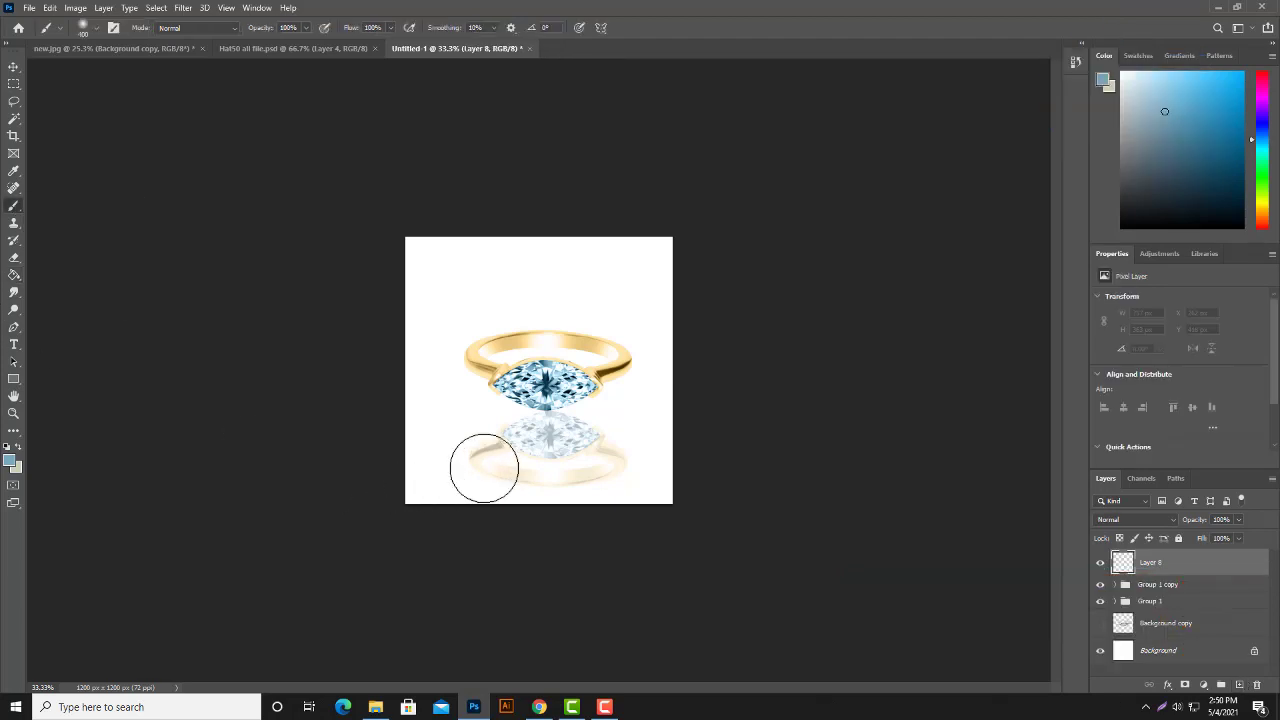
key(x)
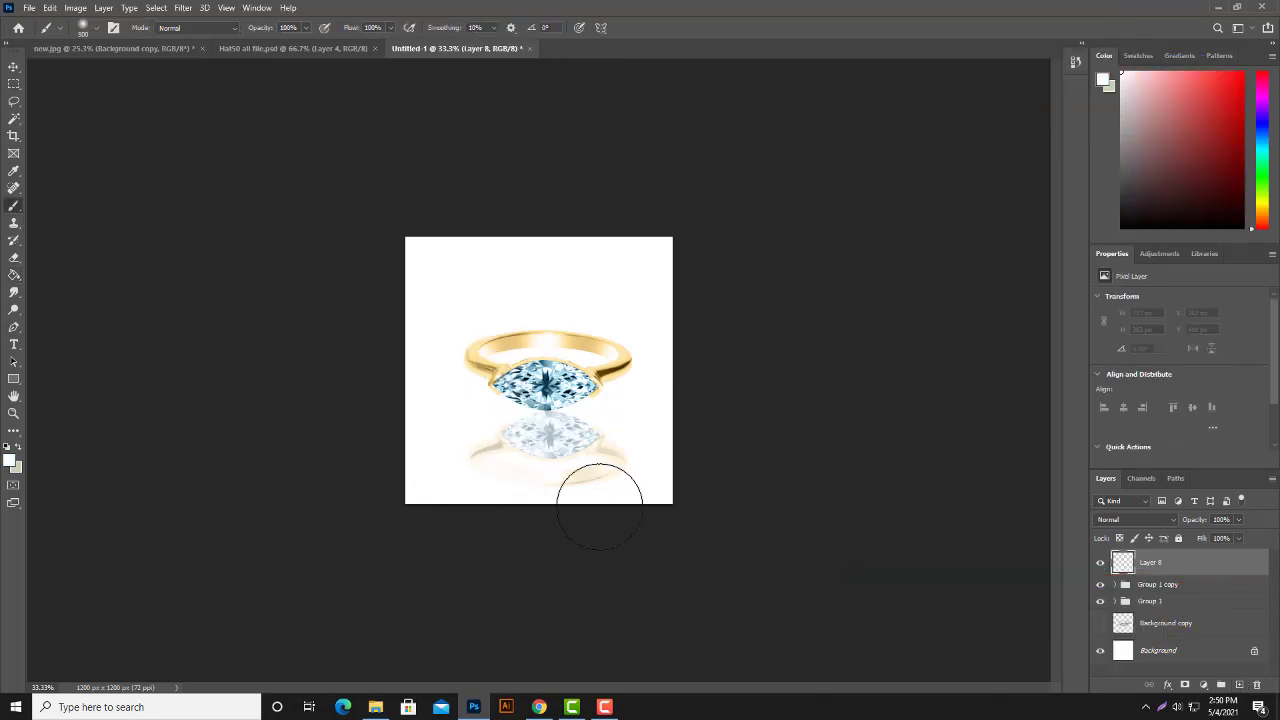
Step: Paint white over the bottom of the reflection so it fades out softly
mouse_move(467, 499)
mouse_down()
mouse_move(608, 466)
mouse_move(480, 474)
mouse_move(596, 482)
mouse_move(491, 477)
mouse_move(606, 471)
mouse_move(461, 477)
mouse_up()
scroll(742, 503, up, 2)
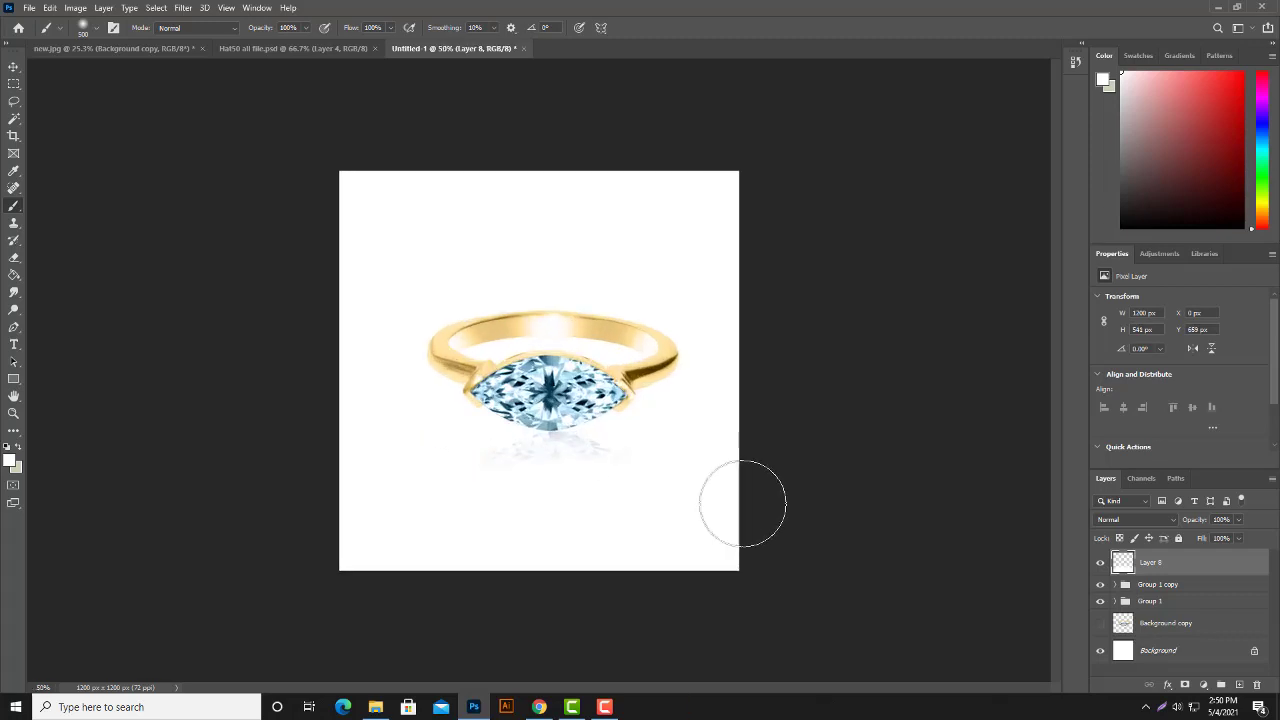
scroll(742, 503, down, 3)
scroll(742, 503, up, 1)
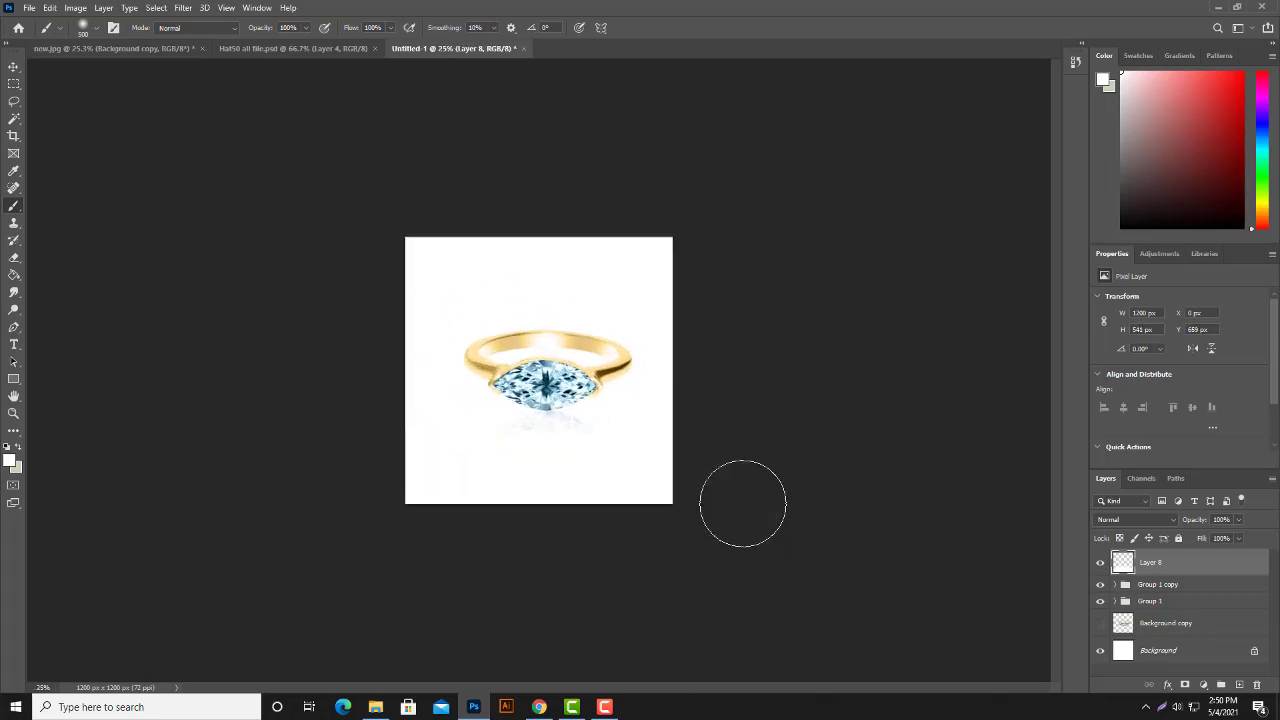
scroll(742, 503, up, 1)
scroll(742, 503, up, 1)
scroll(742, 503, up, 1)
scroll(742, 503, down, 2)
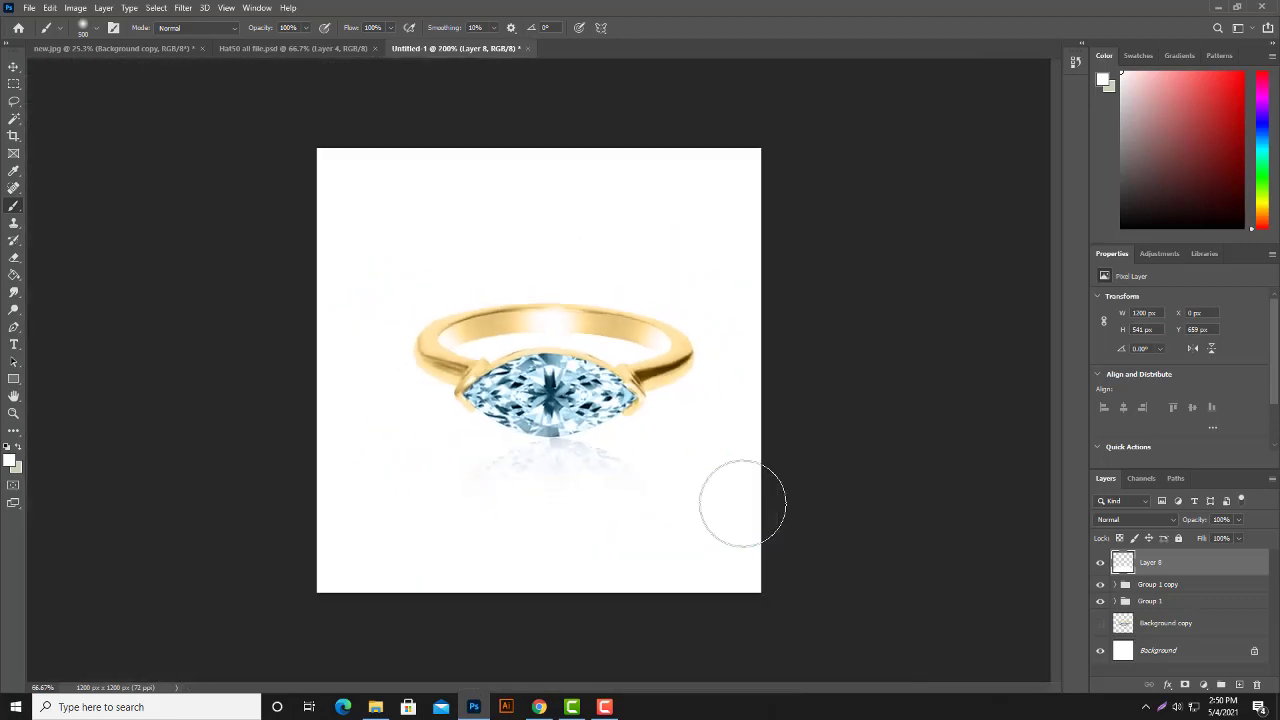
scroll(742, 503, down, 2)
scroll(742, 503, down, 1)
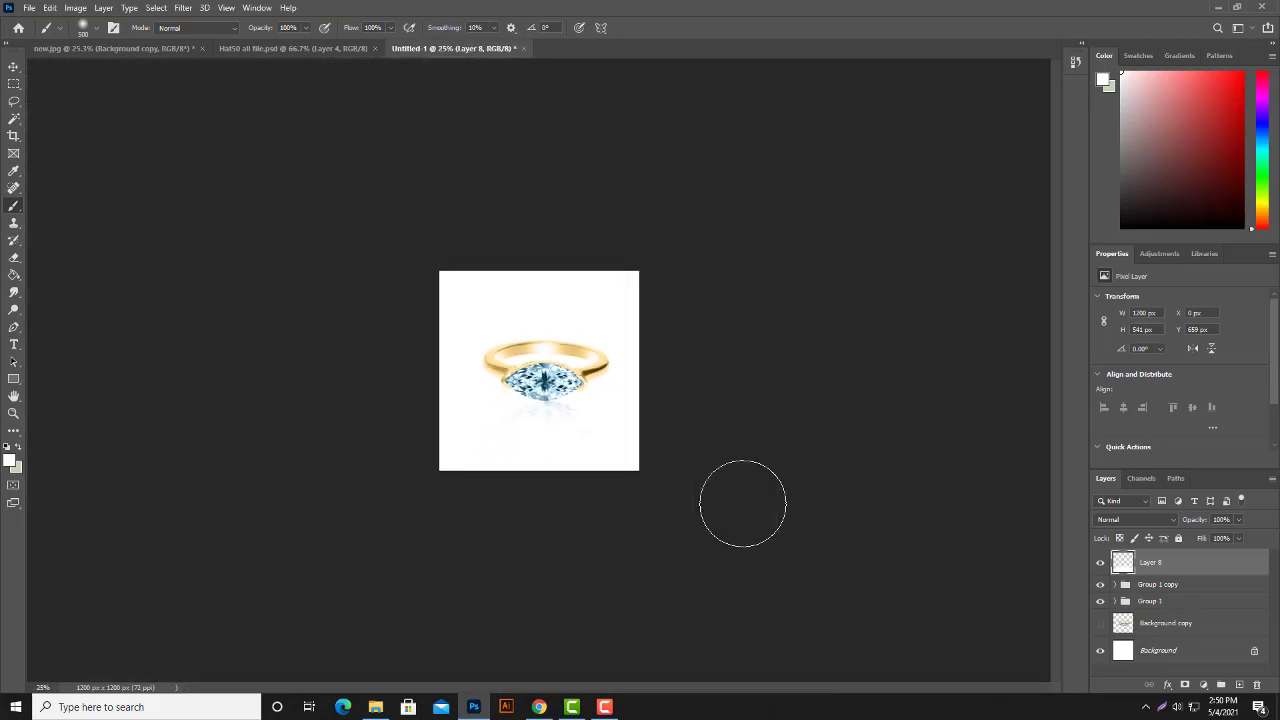
scroll(742, 503, up, 3)
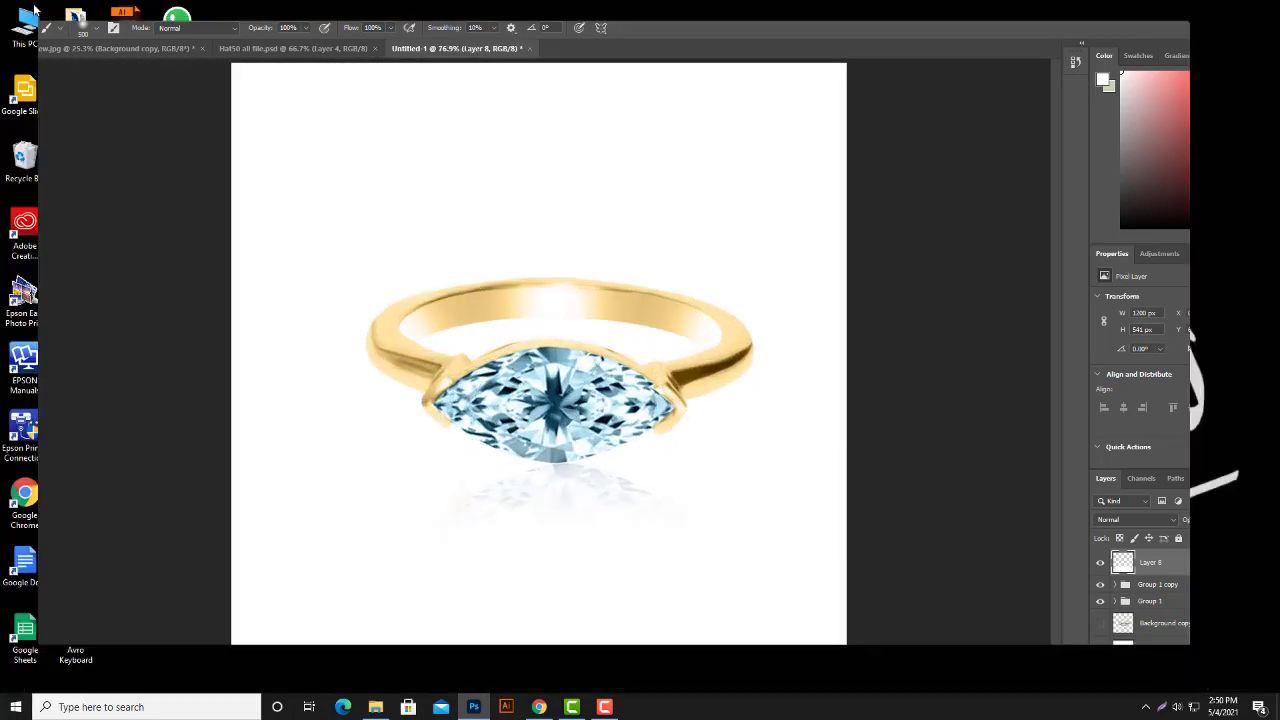
Step: Start Save As and choose JPEG as the file format
click(1158, 30)
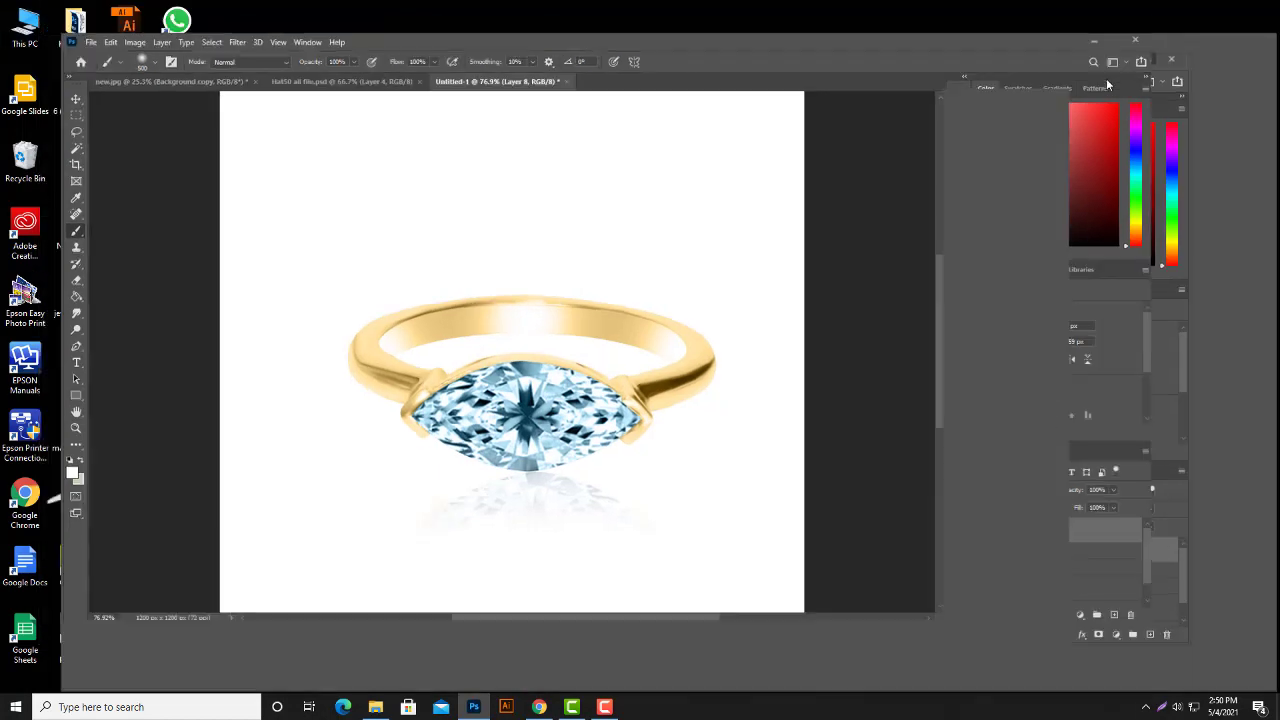
click(29, 8)
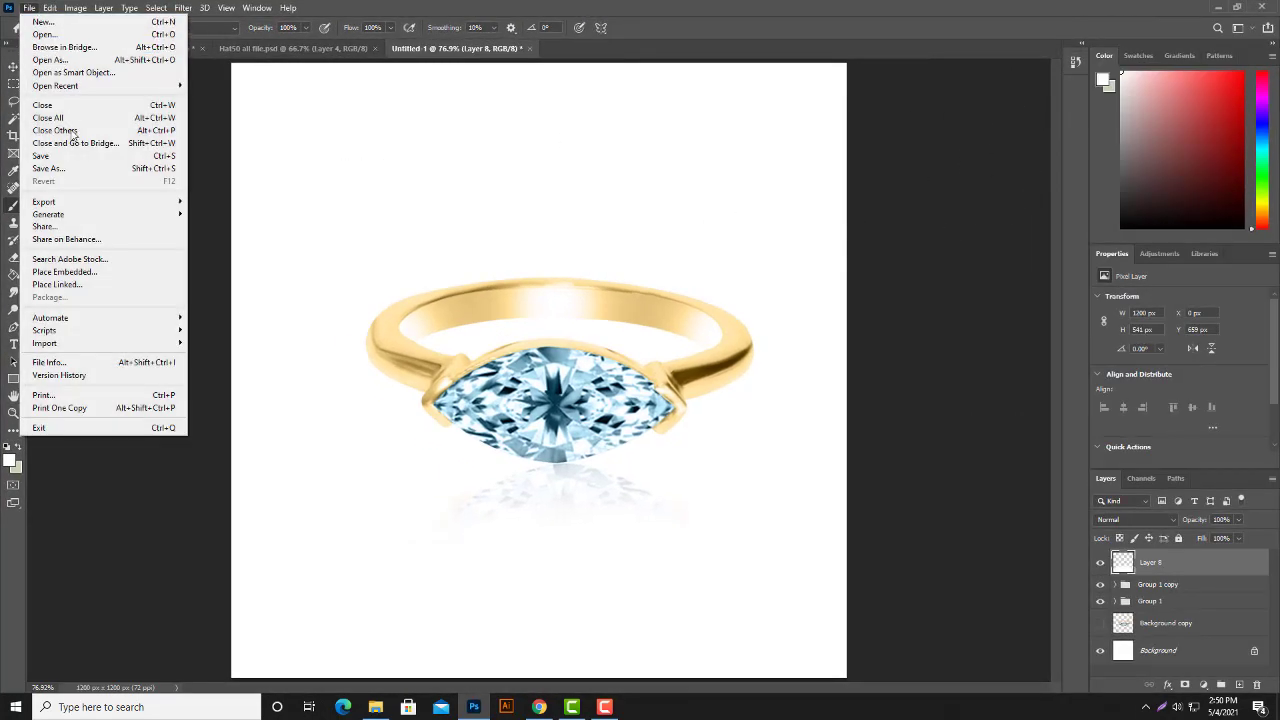
click(89, 166)
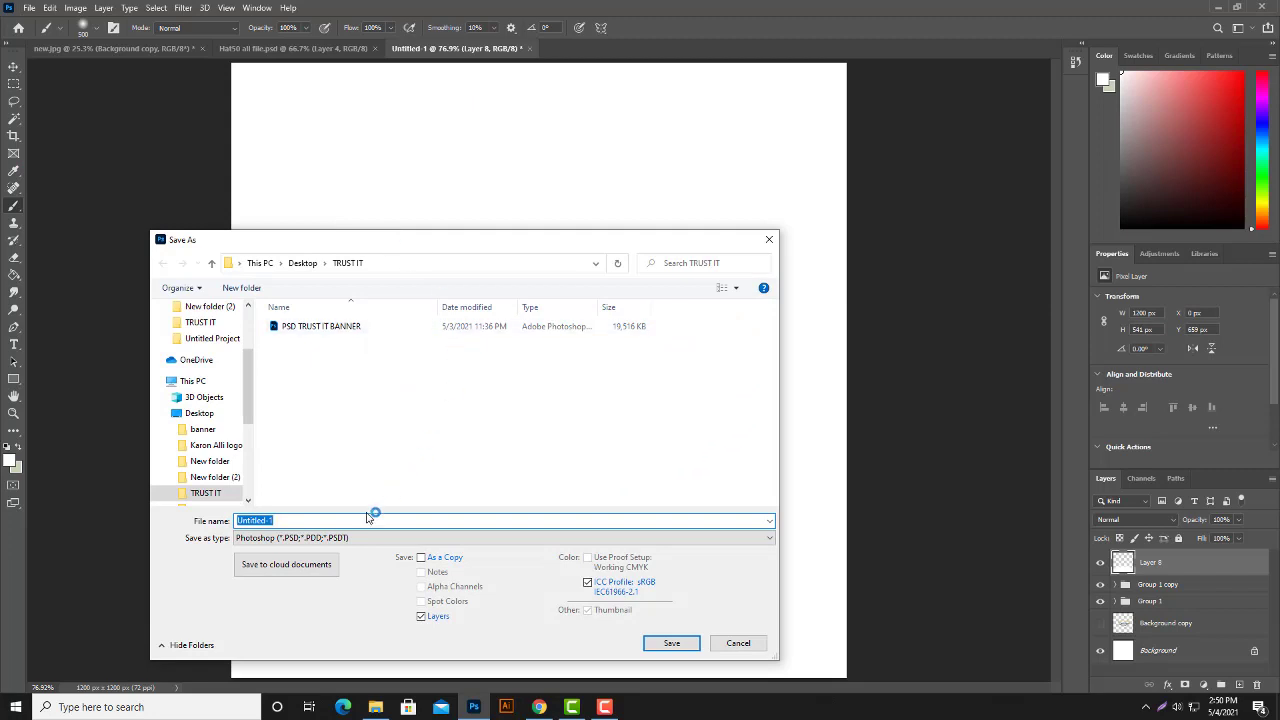
click(352, 538)
click(280, 404)
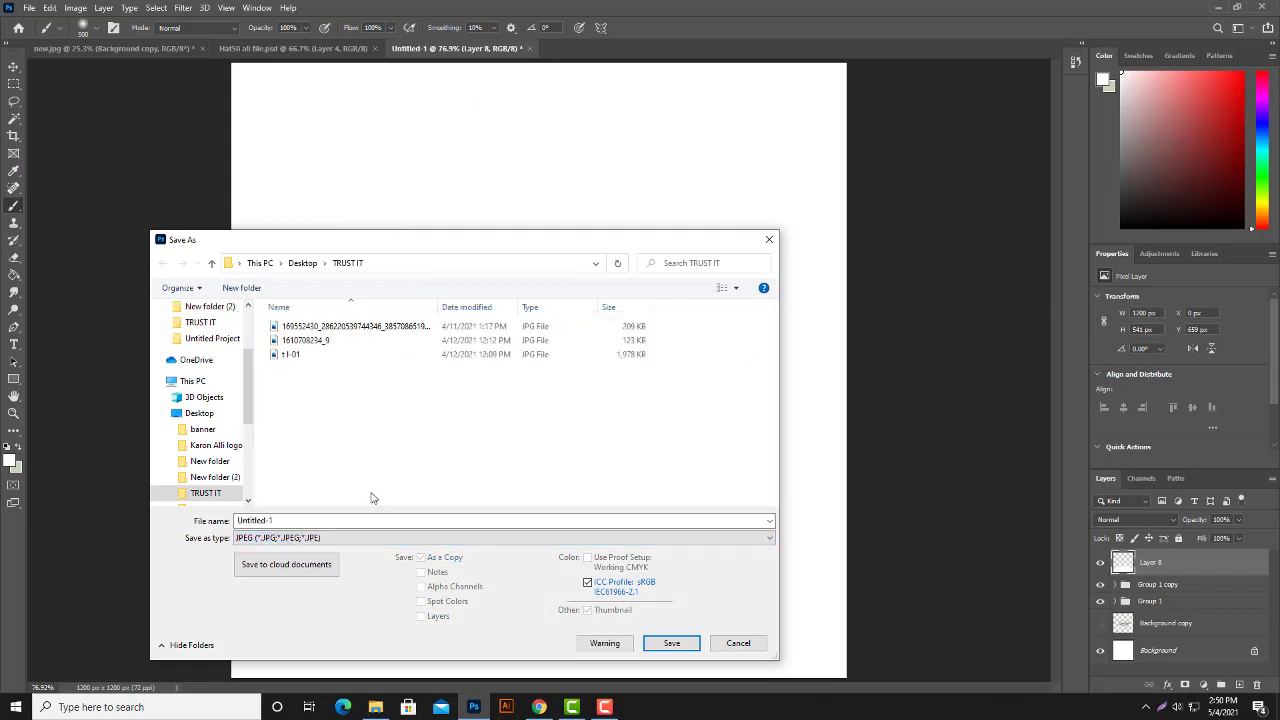
Step: Name the file 'new', save it, and accept JPEG quality 12
click(365, 520)
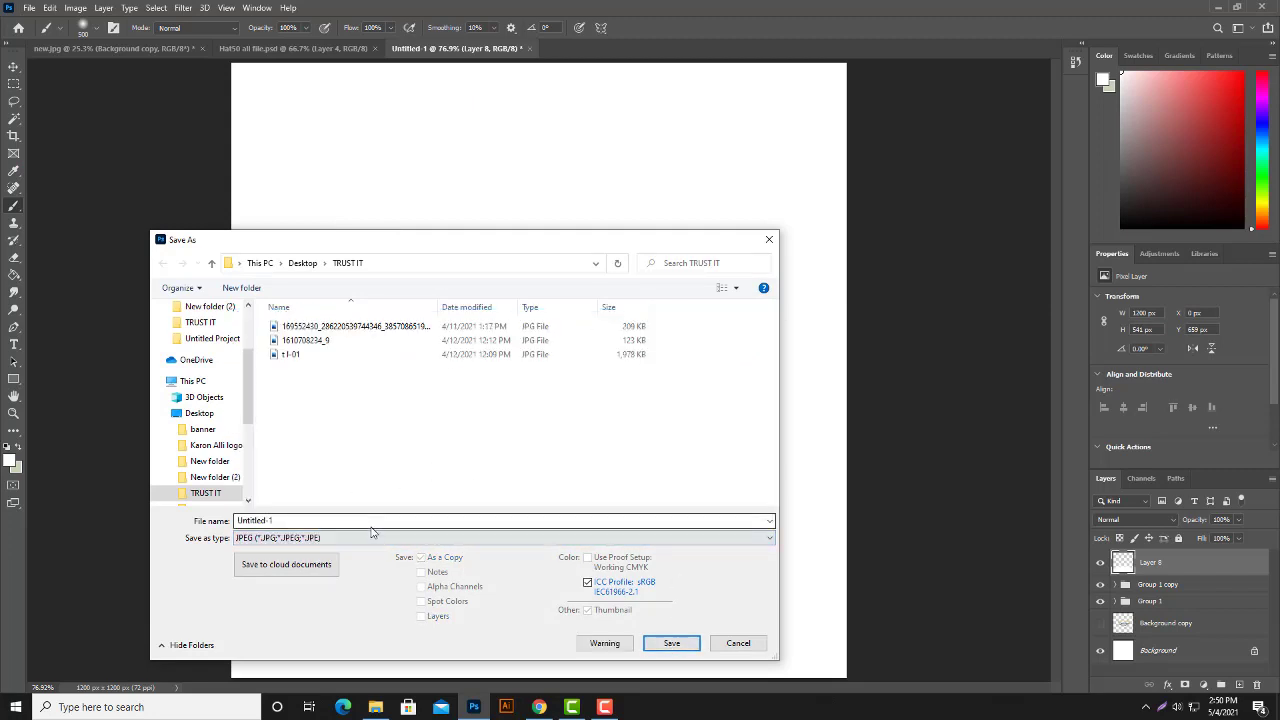
key(ctrl+a)
key(BackSpace)
text(n)
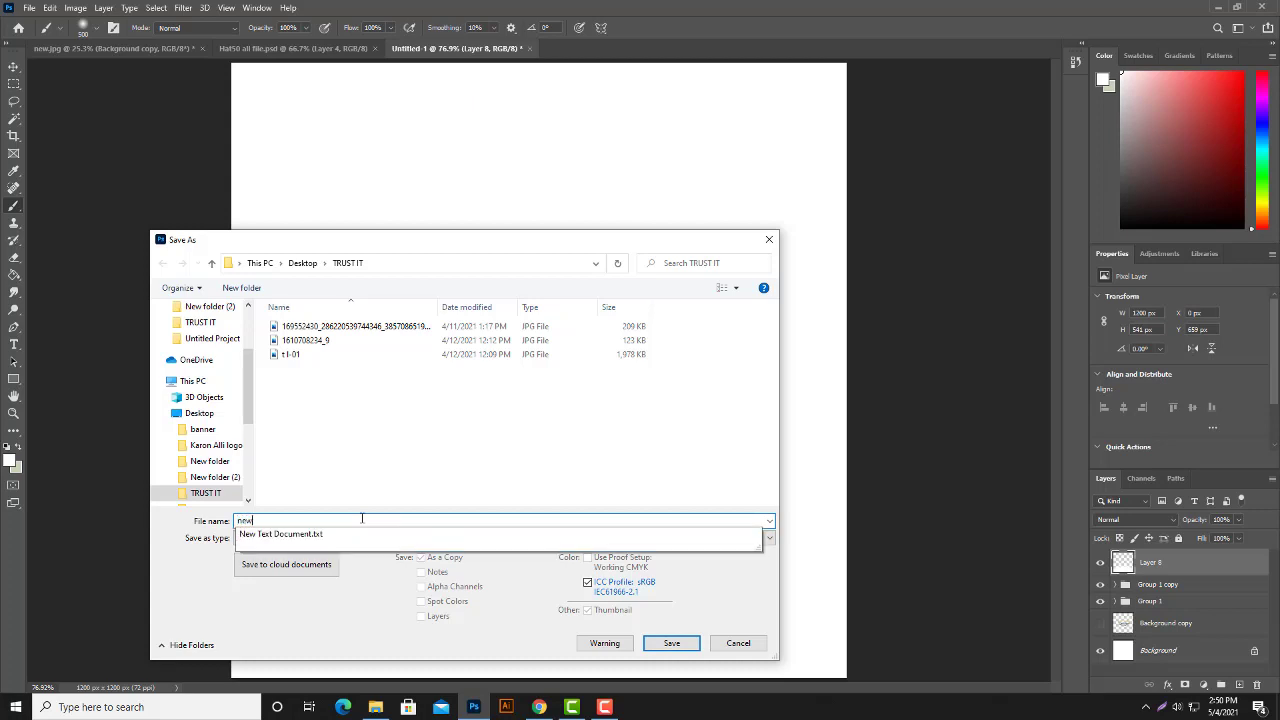
click(388, 445)
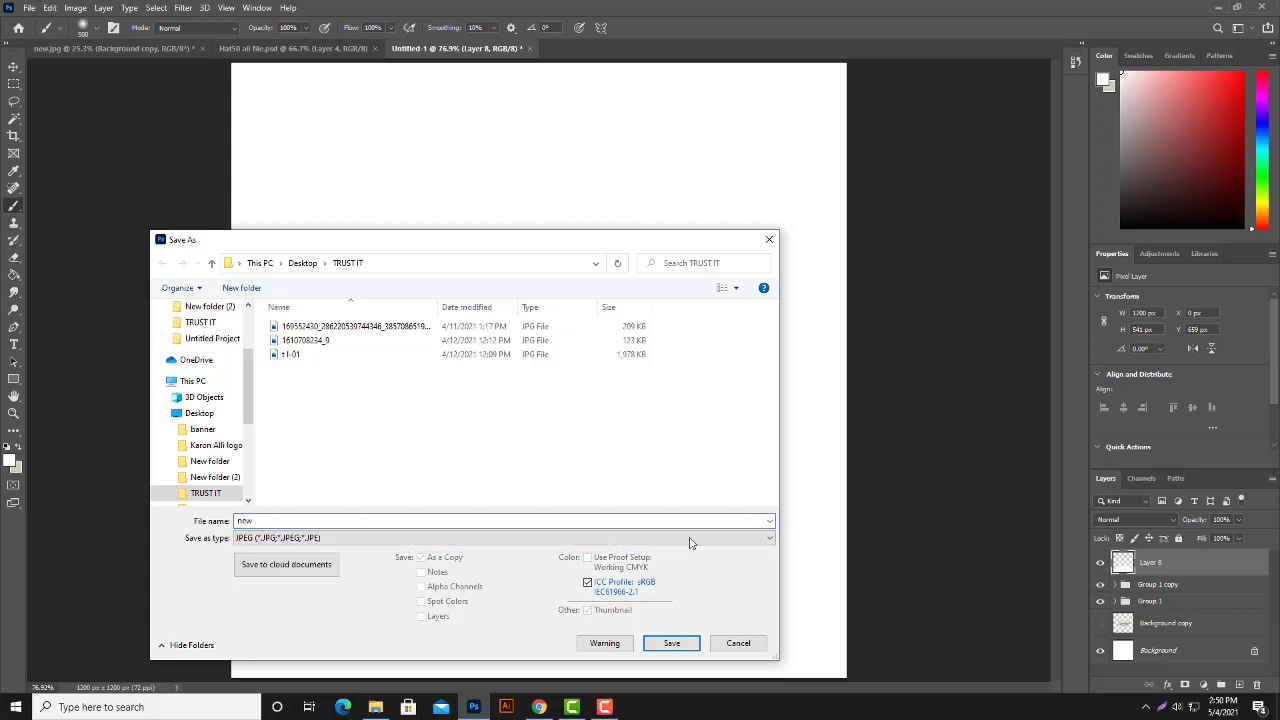
click(671, 643)
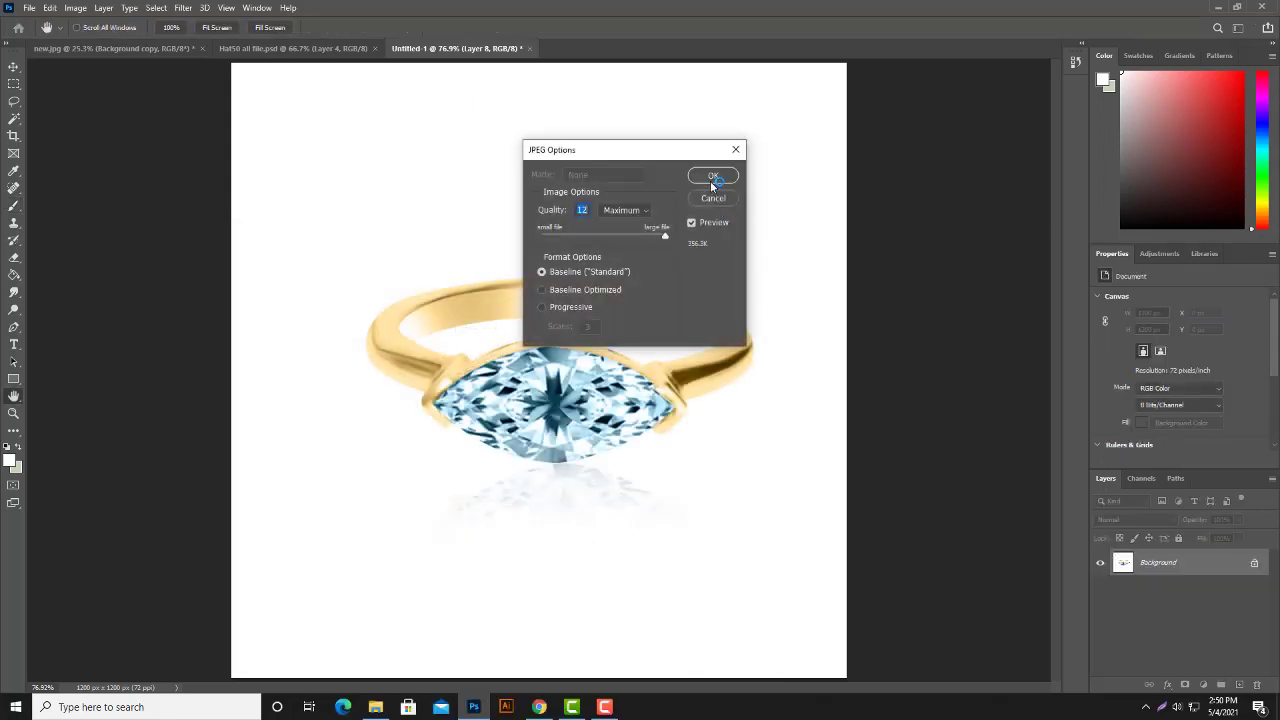
click(718, 173)
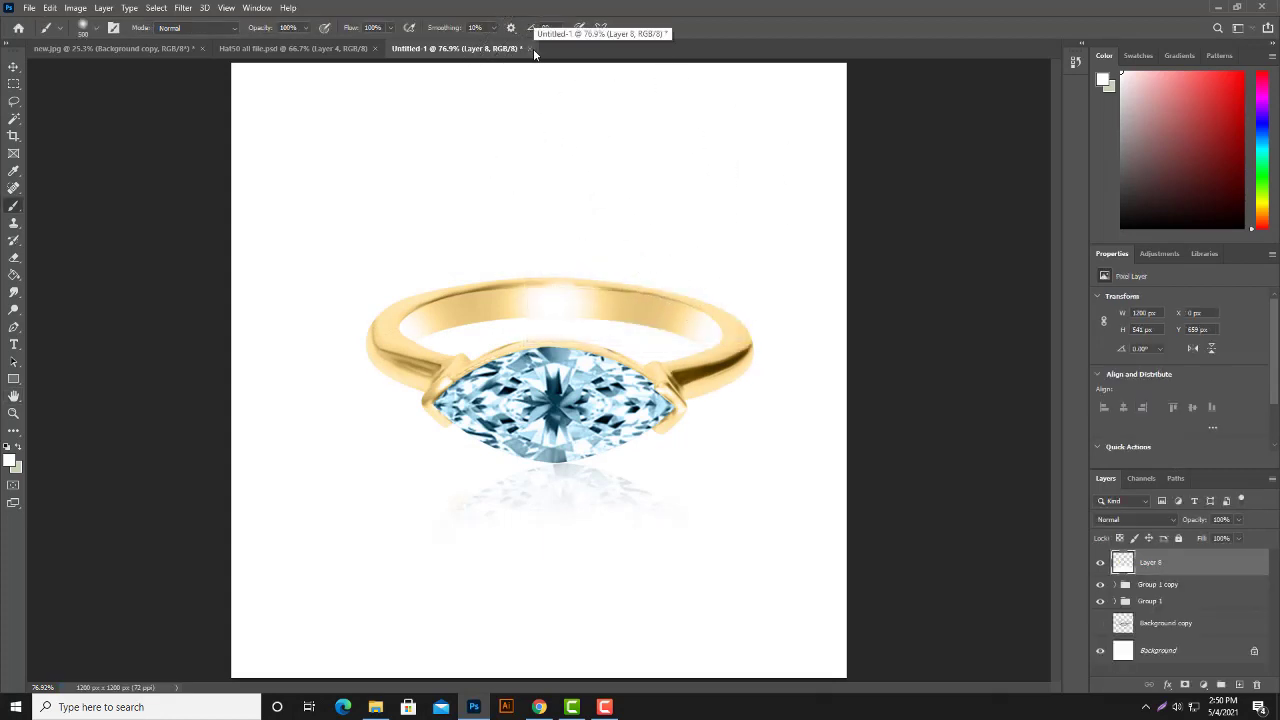
click(607, 710)
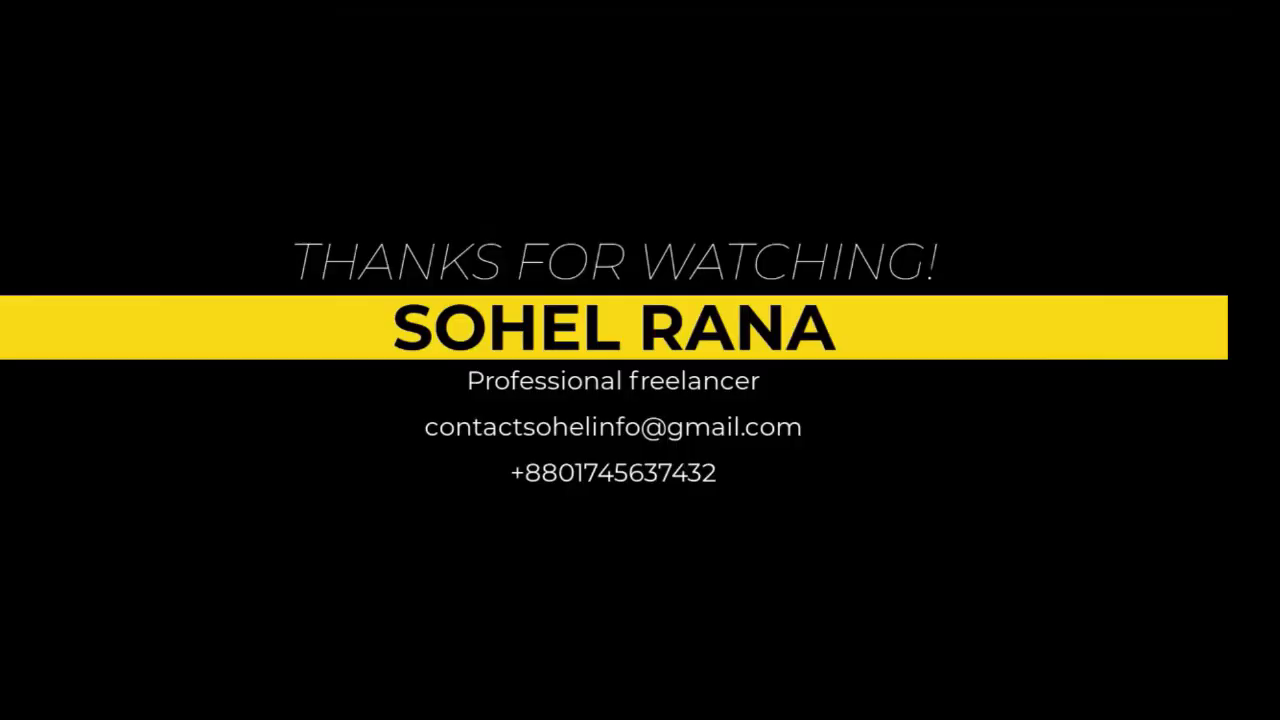